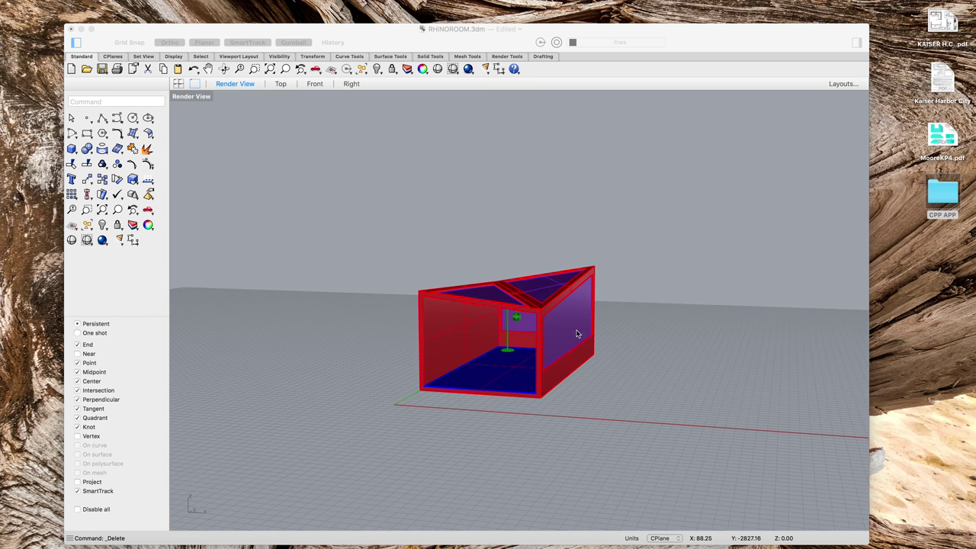
Step: Switch to Safari and review the Sven sofa's construction details and dimension drawings on the Article product page
{"action": "scroll", "coordinate": [438, 392], "scroll_direction": "up", "scroll_amount": 9}
{"action": "scroll", "coordinate": [494, 366], "scroll_direction": "down", "scroll_amount": 7}
{"action": "right_click_drag", "start_coordinate": [471, 371], "coordinate": [409, 390]}
{"action": "mouse_move", "coordinate": [534, 533]}
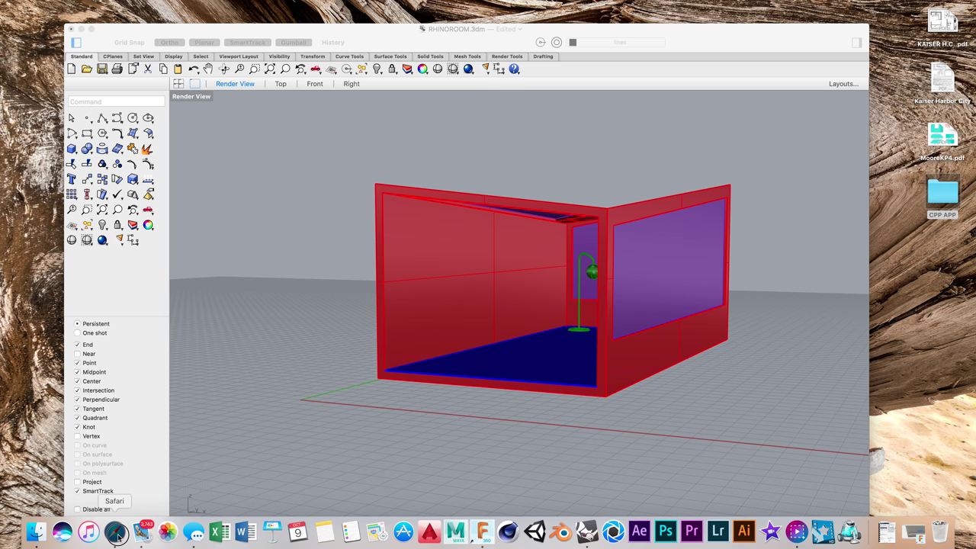
{"action": "left_click", "coordinate": [114, 532]}
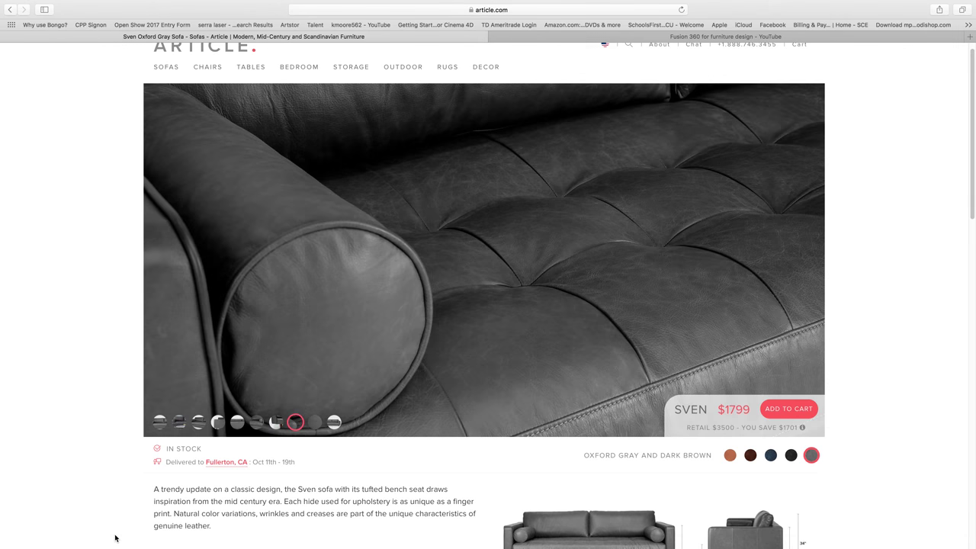
{"action": "scroll", "coordinate": [671, 358], "scroll_direction": "down", "scroll_amount": 10}
{"action": "scroll", "coordinate": [654, 359], "scroll_direction": "up", "scroll_amount": 5}
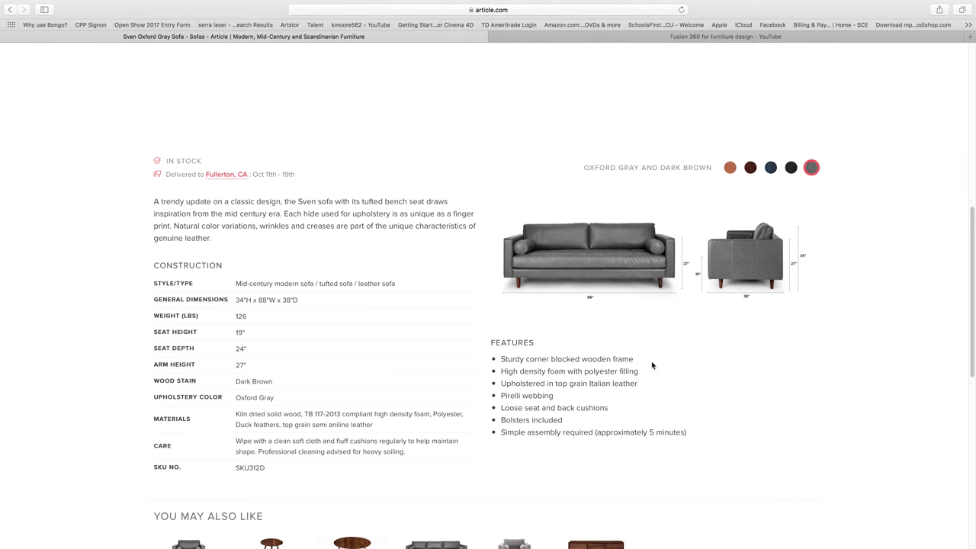
{"action": "mouse_move", "coordinate": [526, 263]}
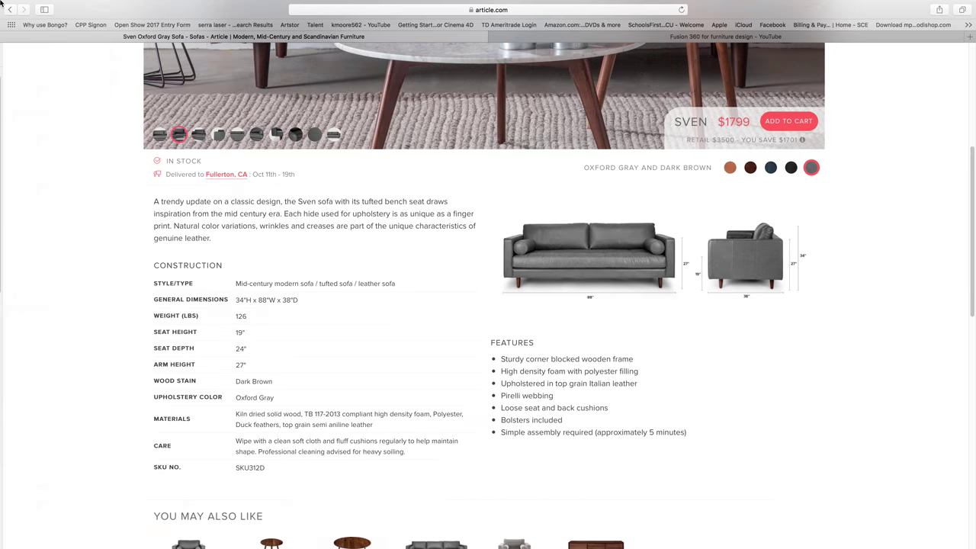
Step: Switch to Fusion 360 and examine the subdivided top surface of the cushion form
{"action": "mouse_move", "coordinate": [1, 0]}
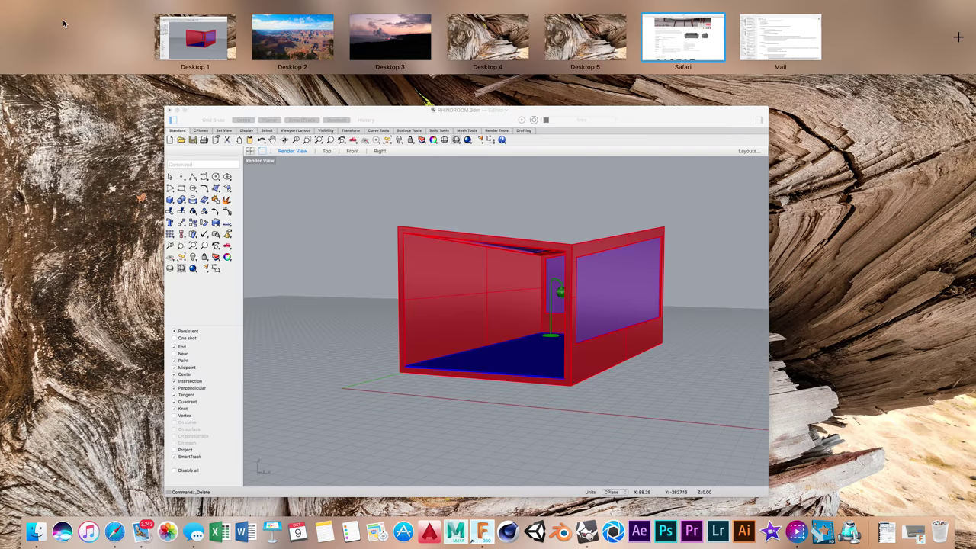
{"action": "left_click", "coordinate": [479, 532]}
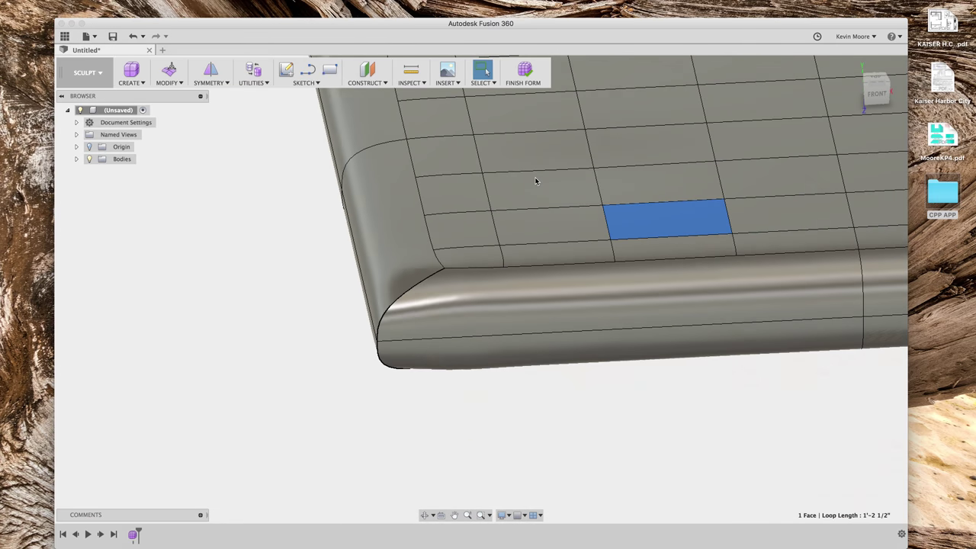
{"action": "scroll", "coordinate": [535, 181], "scroll_direction": "down", "scroll_amount": 5}
{"action": "right_click_drag", "start_coordinate": [674, 160], "coordinate": [678, 158]}
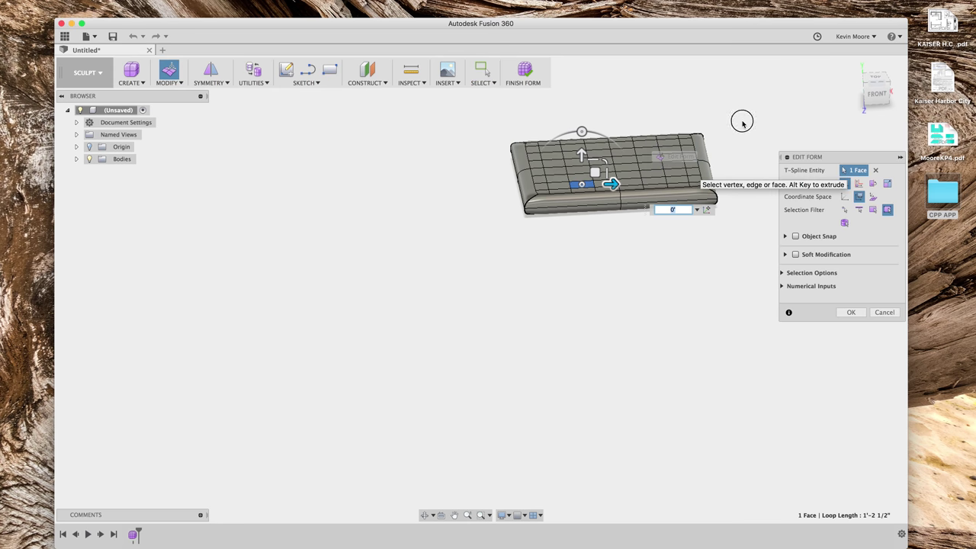
{"action": "key", "text": "Escape"}
{"action": "mouse_move", "coordinate": [707, 152]}
{"action": "middle_mouse_down", "text": "shift"}
{"action": "mouse_move", "coordinate": [737, 139]}
{"action": "mouse_move", "coordinate": [708, 137]}
{"action": "mouse_move", "coordinate": [655, 167]}
{"action": "middle_mouse_up", "text": "shift"}
{"action": "scroll", "coordinate": [704, 139], "scroll_direction": "down", "scroll_amount": 3}
{"action": "scroll", "coordinate": [699, 138], "scroll_direction": "up", "scroll_amount": 6}
{"action": "scroll", "coordinate": [687, 147], "scroll_direction": "up", "scroll_amount": 3}
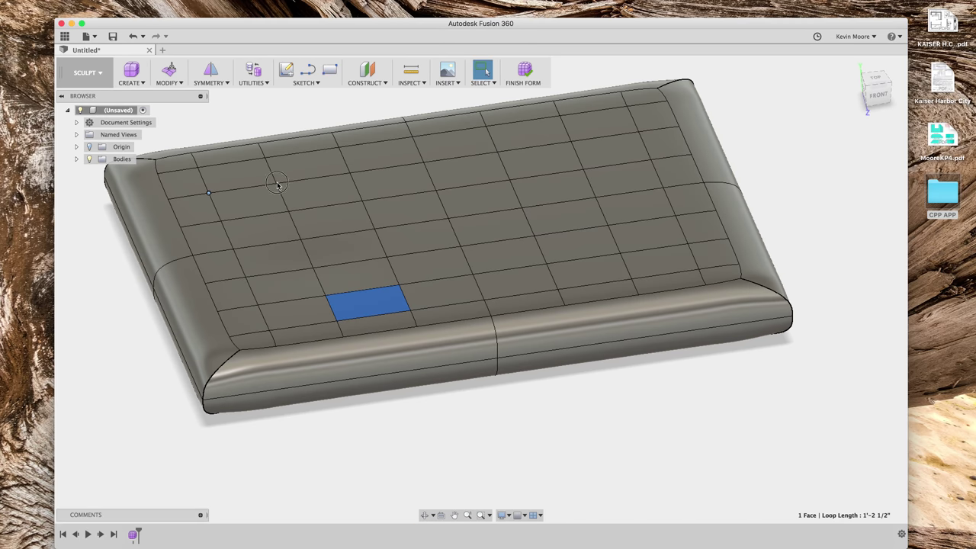
Step: Push the grid vertex near the cushion's back-left corner down 1 inch with Edit Form
{"action": "left_click", "coordinate": [207, 196]}
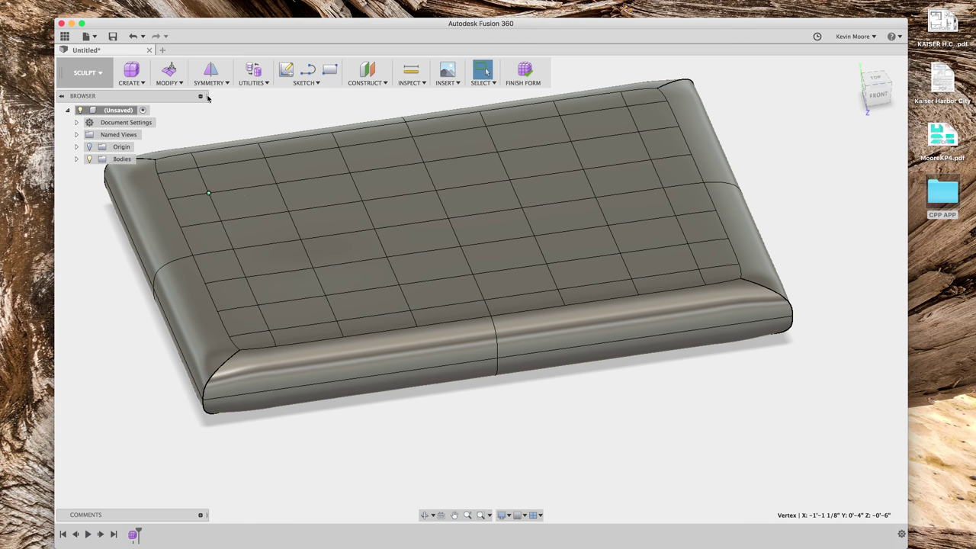
{"action": "left_click", "coordinate": [169, 70]}
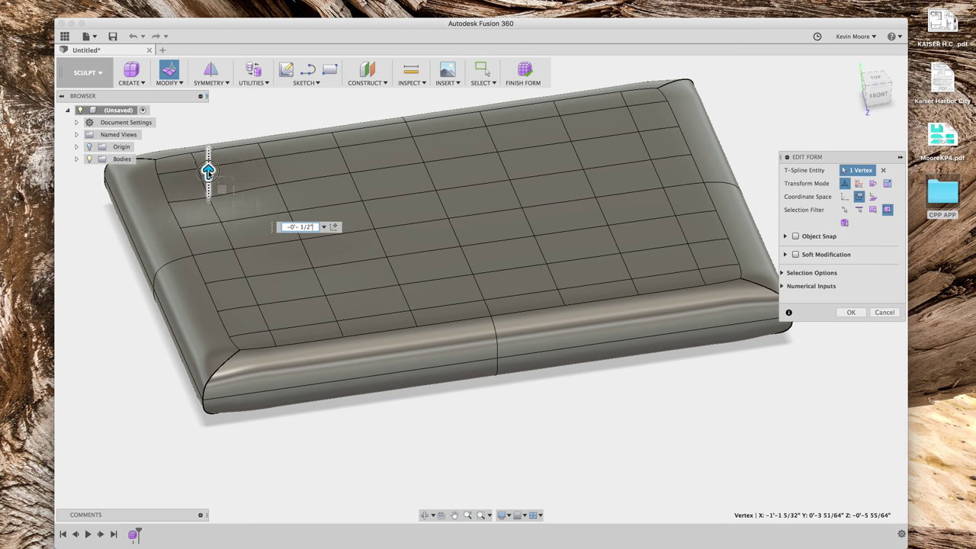
{"action": "mouse_move", "coordinate": [208, 171]}
{"action": "left_mouse_down"}
{"action": "mouse_move", "coordinate": [209, 142]}
{"action": "mouse_move", "coordinate": [208, 181]}
{"action": "left_mouse_up"}
{"action": "left_click", "coordinate": [169, 82]}
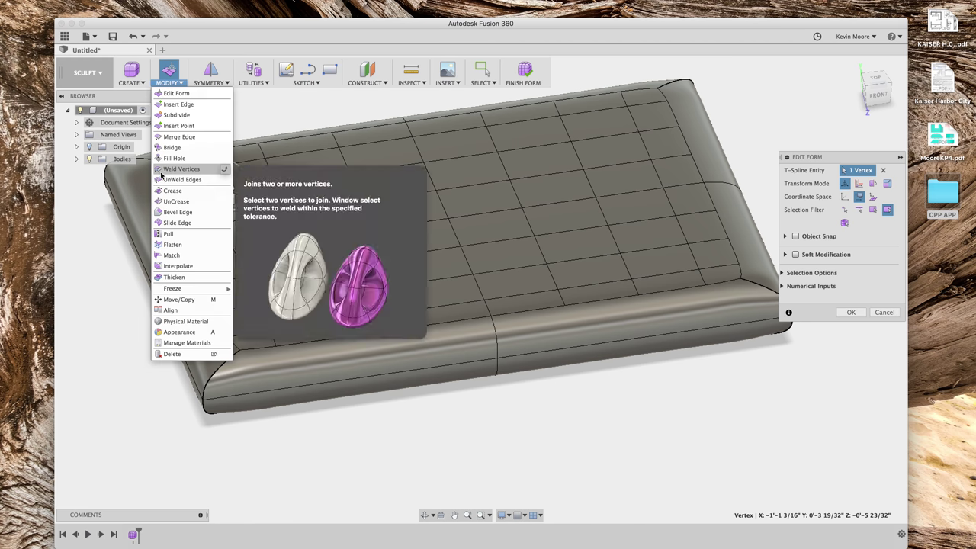
{"action": "left_click", "coordinate": [170, 82]}
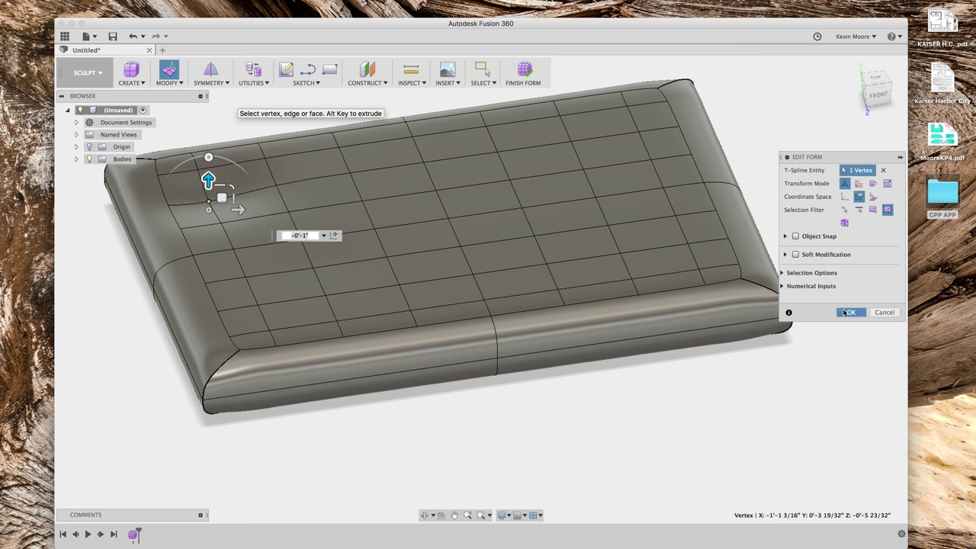
{"action": "left_click", "coordinate": [845, 312]}
Step: Crease the short edge running from the lowered vertex toward the cushion's left side
{"action": "left_click", "coordinate": [171, 83]}
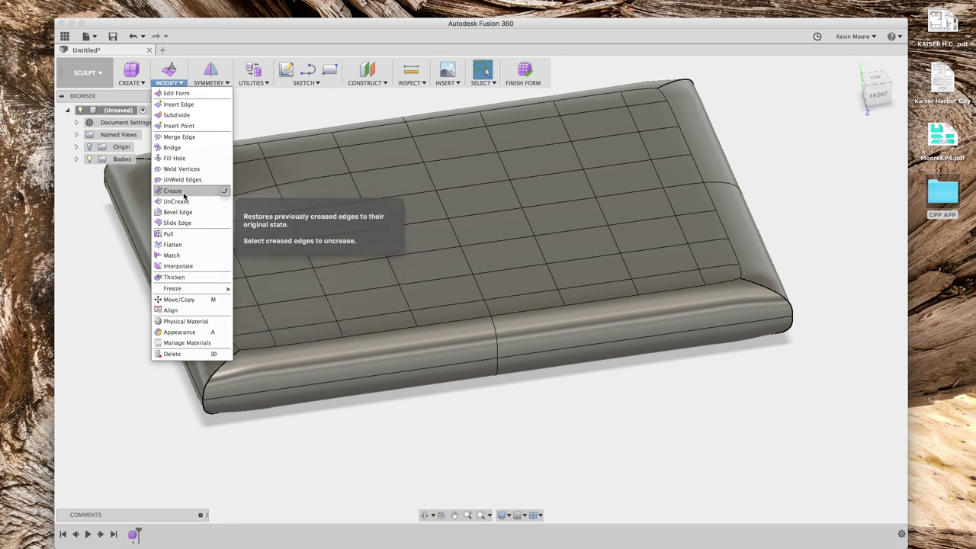
{"action": "left_click", "coordinate": [182, 191]}
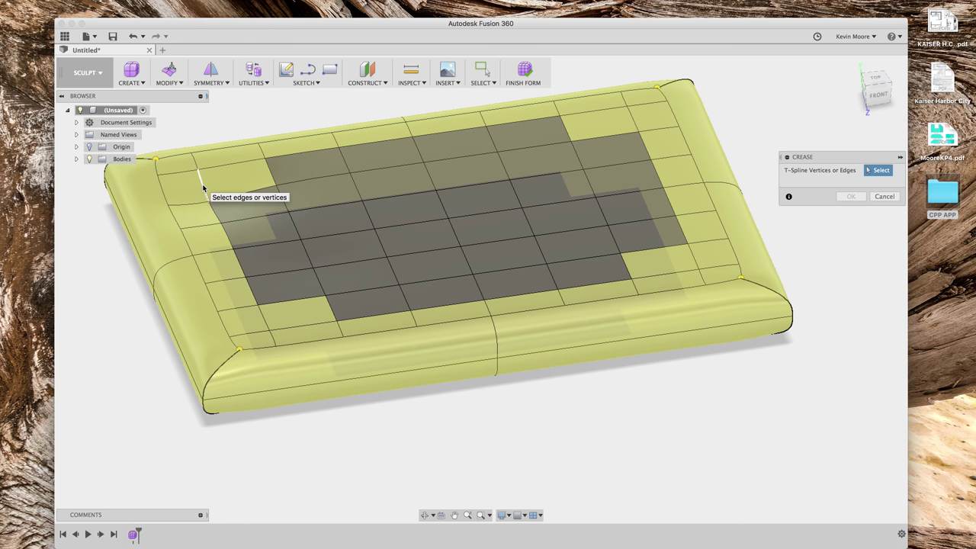
{"action": "left_click", "coordinate": [201, 188]}
{"action": "left_click", "coordinate": [214, 211]}
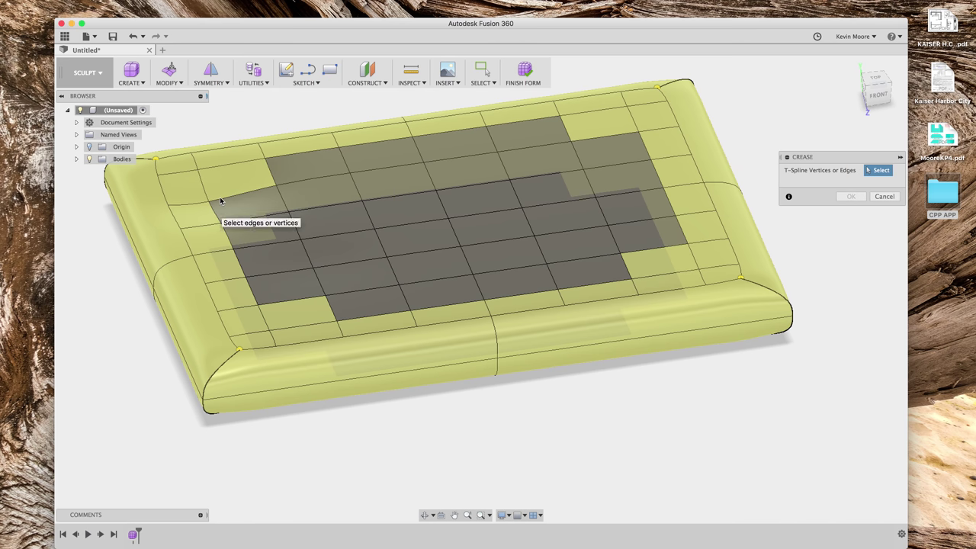
{"action": "left_click", "coordinate": [196, 206]}
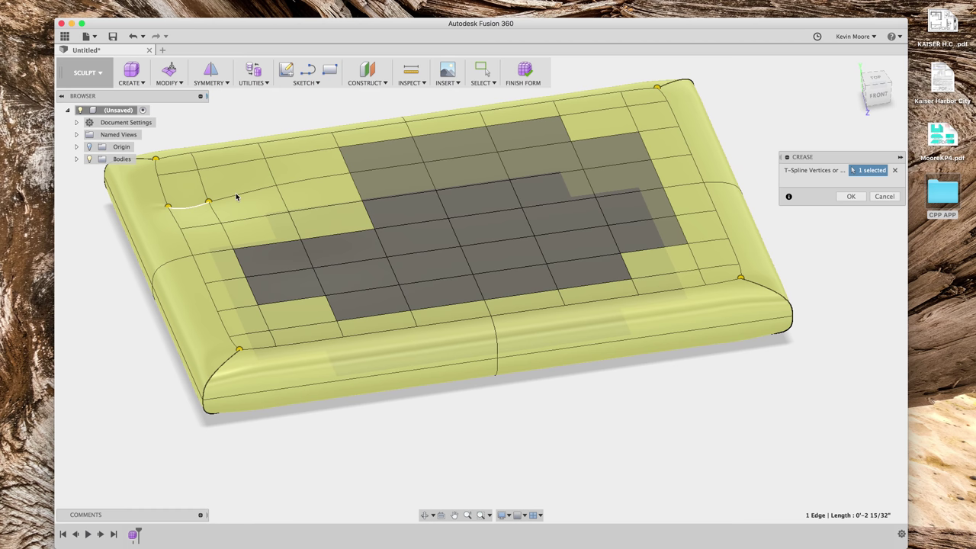
{"action": "left_click", "coordinate": [220, 200]}
{"action": "left_click", "coordinate": [196, 206]}
{"action": "left_click", "coordinate": [843, 198]}
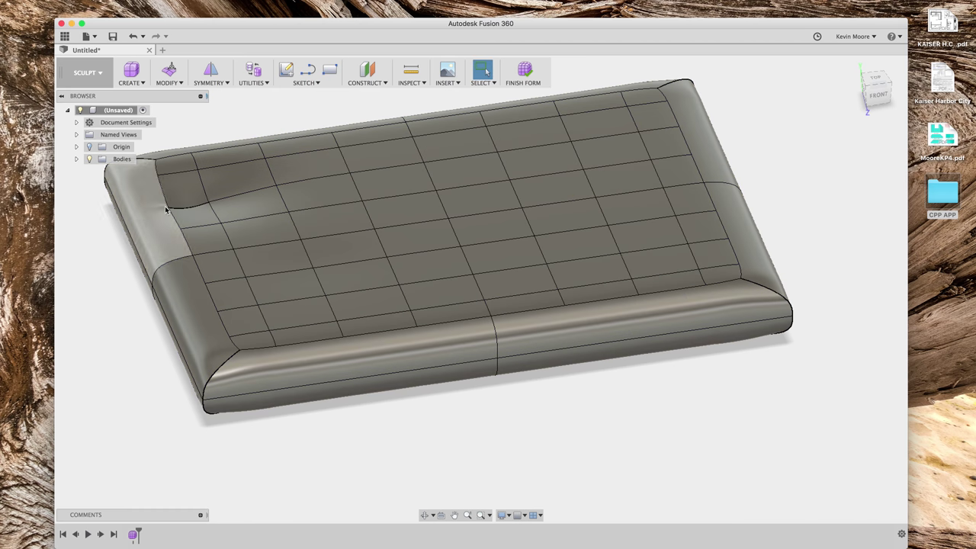
Step: Examine the creased edge and surrounding cushion surface up close and from the back
{"action": "scroll", "coordinate": [183, 206], "scroll_direction": "down", "scroll_amount": 3}
{"action": "scroll", "coordinate": [183, 198], "scroll_direction": "up", "scroll_amount": 8}
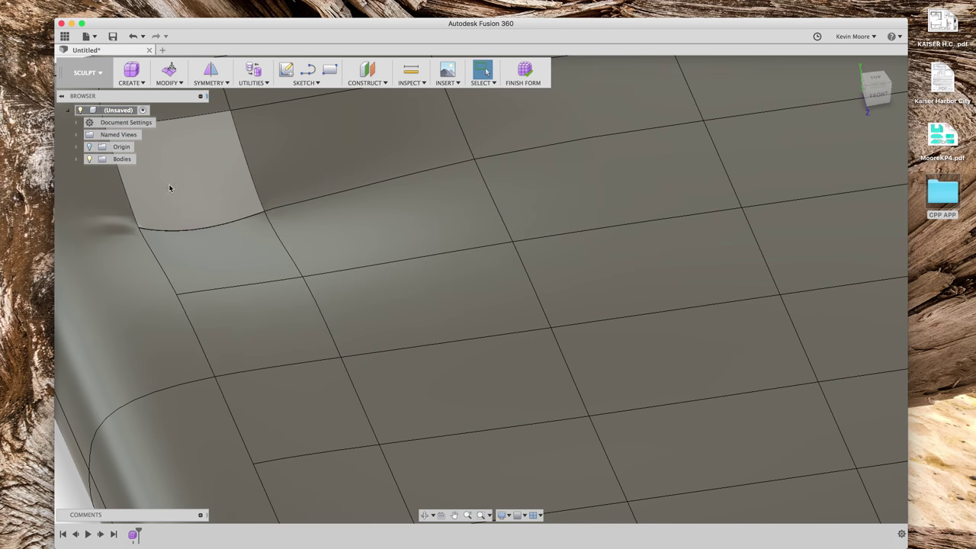
{"action": "scroll", "coordinate": [265, 181], "scroll_direction": "up", "scroll_amount": 4}
{"action": "scroll", "coordinate": [264, 173], "scroll_direction": "down", "scroll_amount": 6}
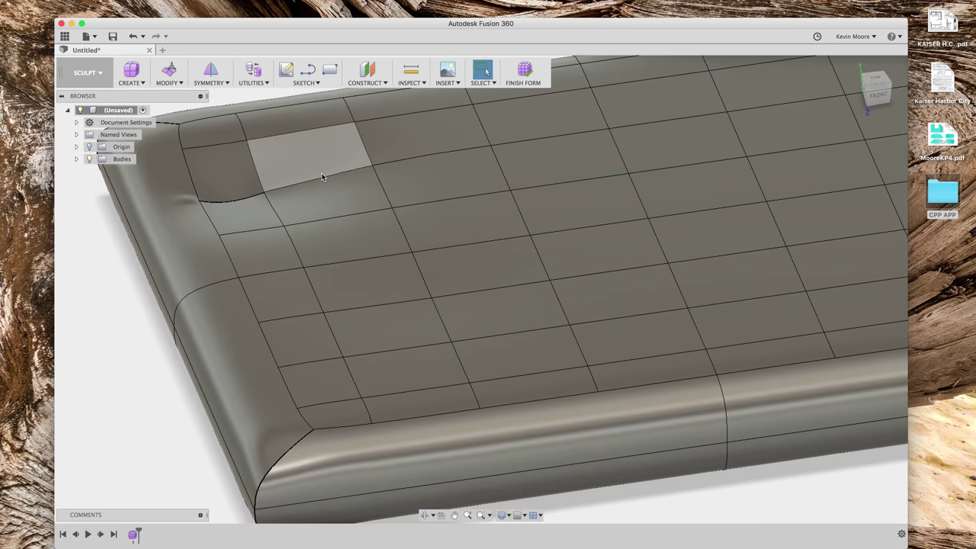
{"action": "scroll", "coordinate": [190, 206], "scroll_direction": "down", "scroll_amount": 4}
{"action": "scroll", "coordinate": [192, 210], "scroll_direction": "up", "scroll_amount": 4}
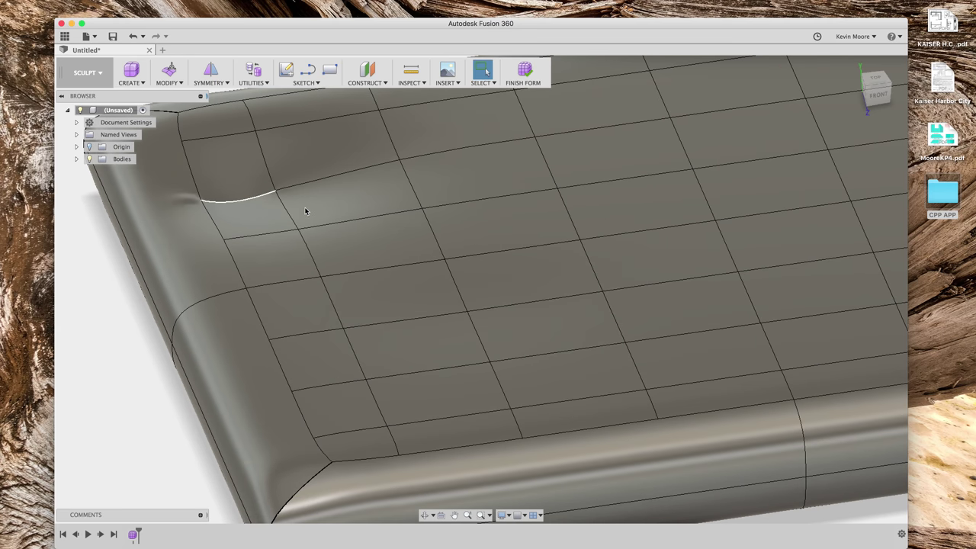
{"action": "scroll", "coordinate": [303, 207], "scroll_direction": "up", "scroll_amount": 3}
{"action": "scroll", "coordinate": [303, 208], "scroll_direction": "down", "scroll_amount": 10}
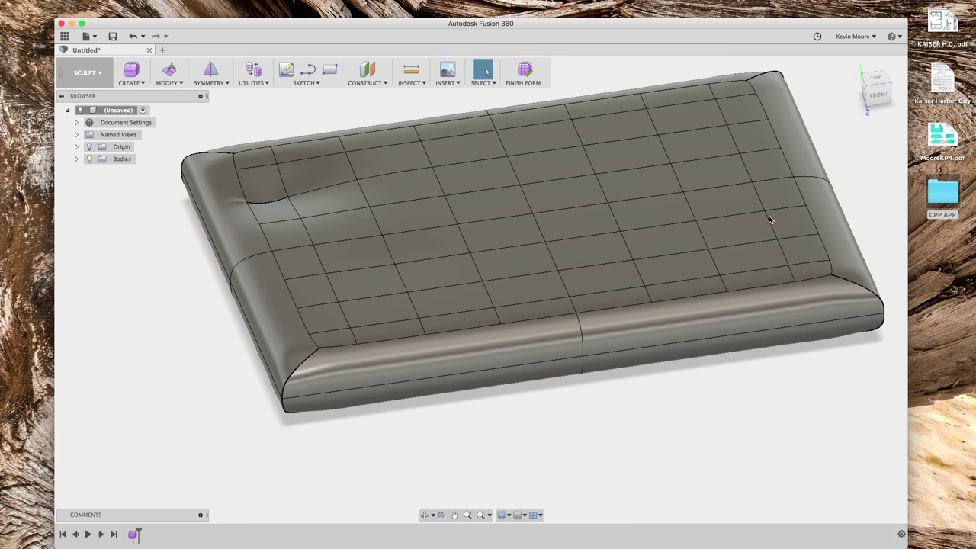
{"action": "mouse_move", "coordinate": [766, 349]}
{"action": "middle_mouse_down", "text": "shift"}
{"action": "mouse_move", "coordinate": [623, 322]}
{"action": "mouse_move", "coordinate": [613, 289]}
{"action": "middle_mouse_up", "text": "shift"}
{"action": "scroll", "coordinate": [610, 282], "scroll_direction": "up", "scroll_amount": 5}
{"action": "scroll", "coordinate": [609, 277], "scroll_direction": "down", "scroll_amount": 6}
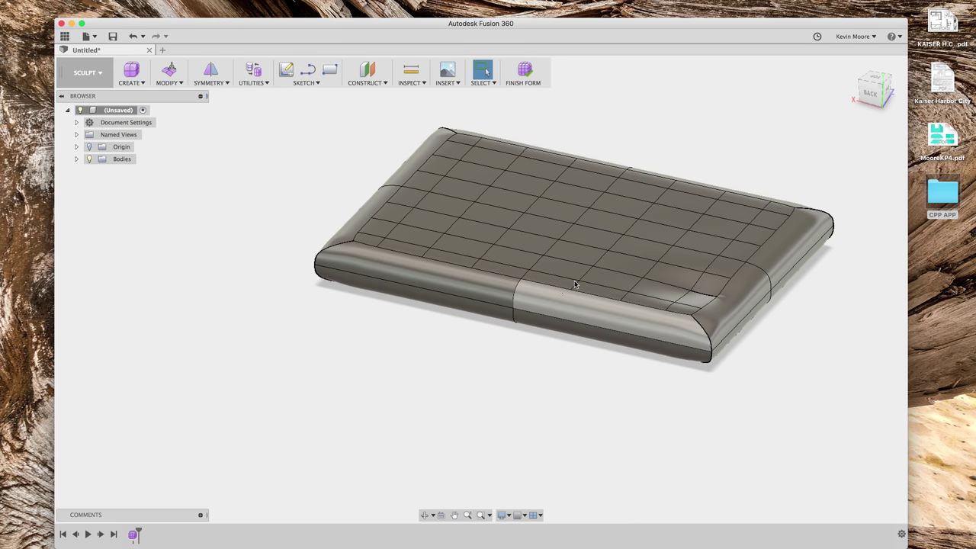
Step: Recheck the Sven sofa's dimensions in Safari and return to the room model in Rhino
{"action": "key", "text": "ctrl+Up"}
{"action": "left_click", "coordinate": [286, 377]}
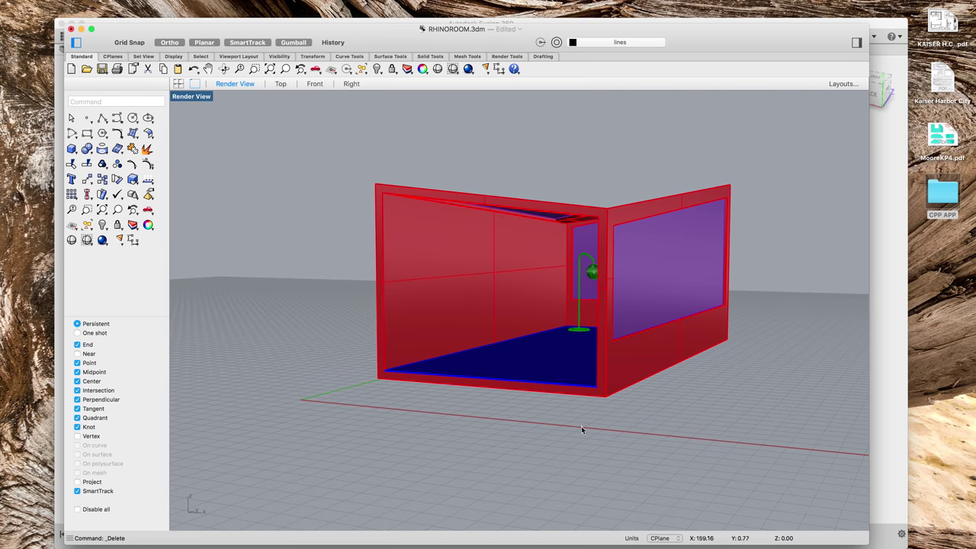
{"action": "mouse_move", "coordinate": [488, 545]}
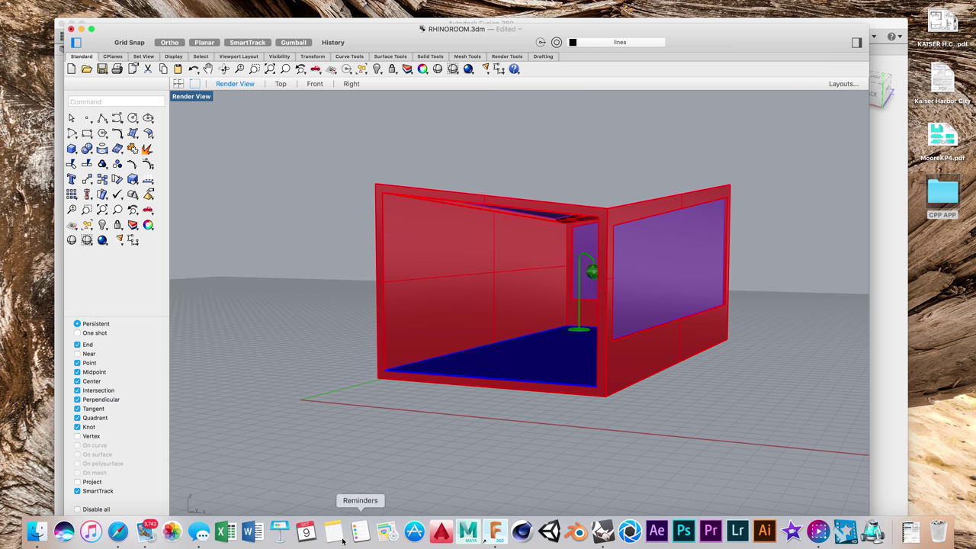
{"action": "left_click", "coordinate": [118, 534]}
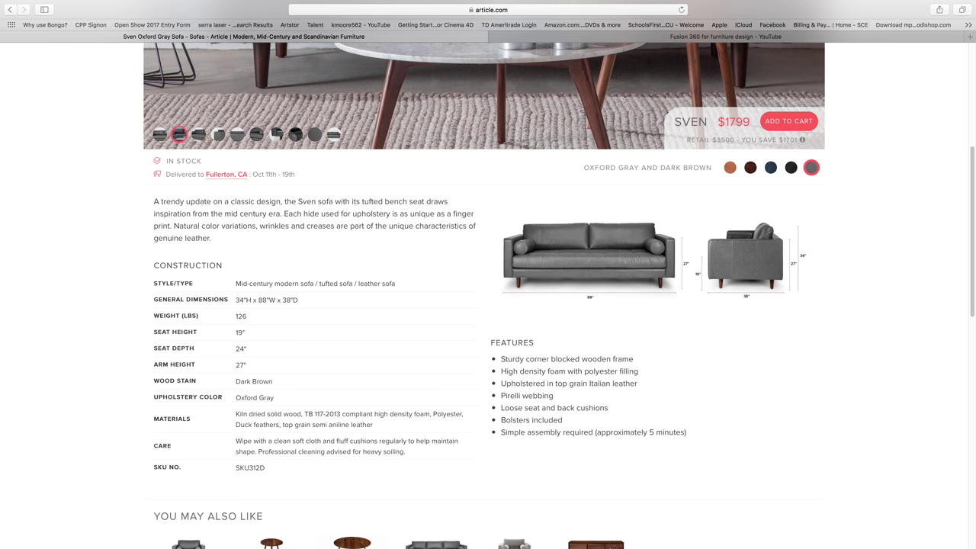
{"action": "mouse_move", "coordinate": [572, 532]}
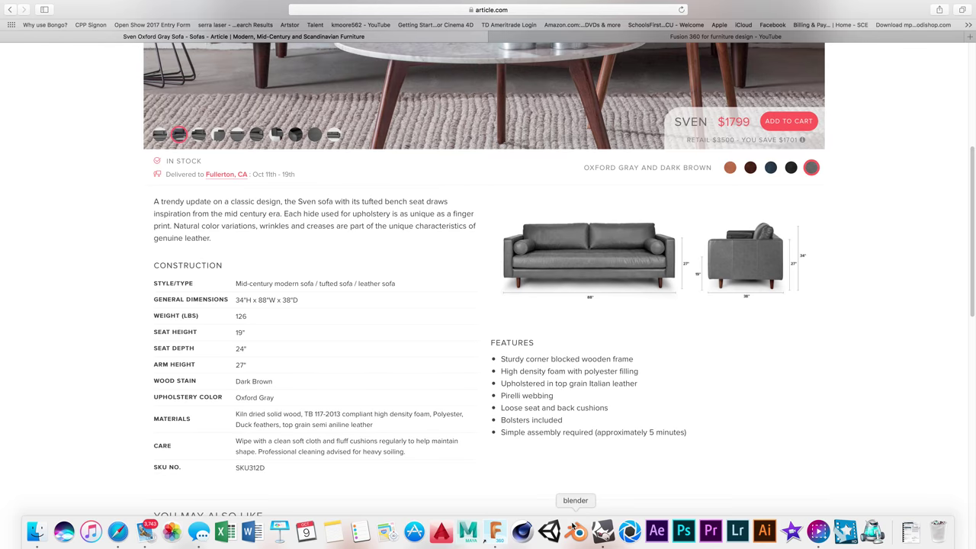
{"action": "left_click", "coordinate": [602, 531]}
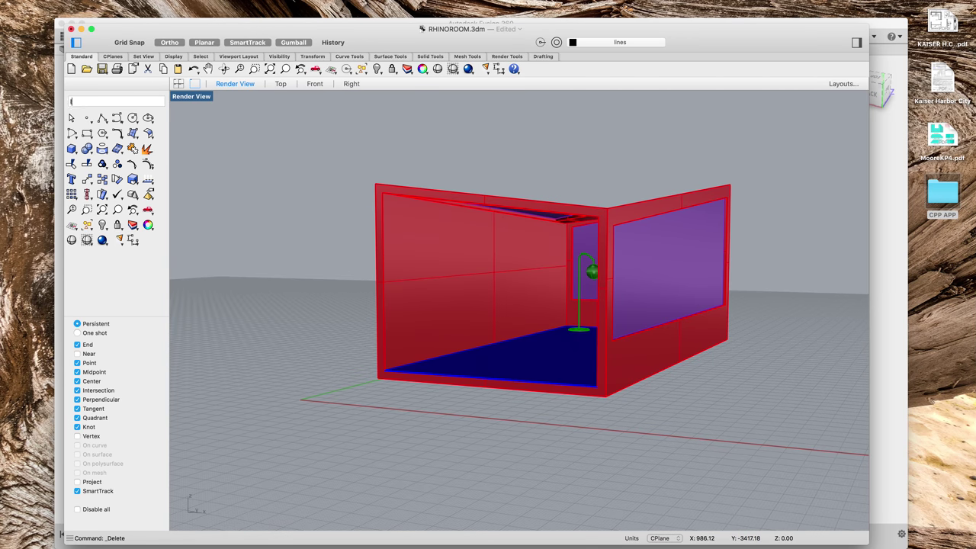
Step: Make Couch the current layer and turn off the Lamp, Floor, Windows, Walls and lines layers using the Layer command
{"action": "type", "text": "Layer"}
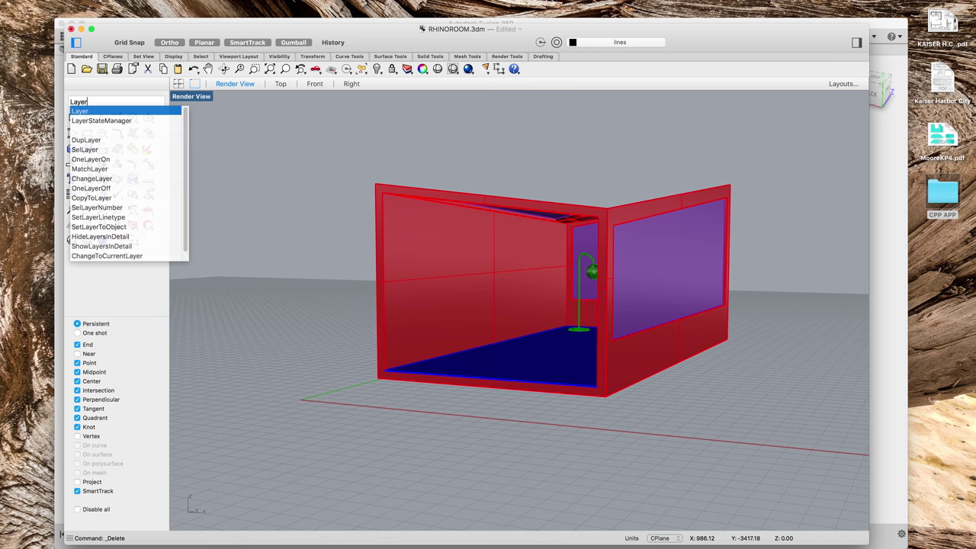
{"action": "key", "text": "Return"}
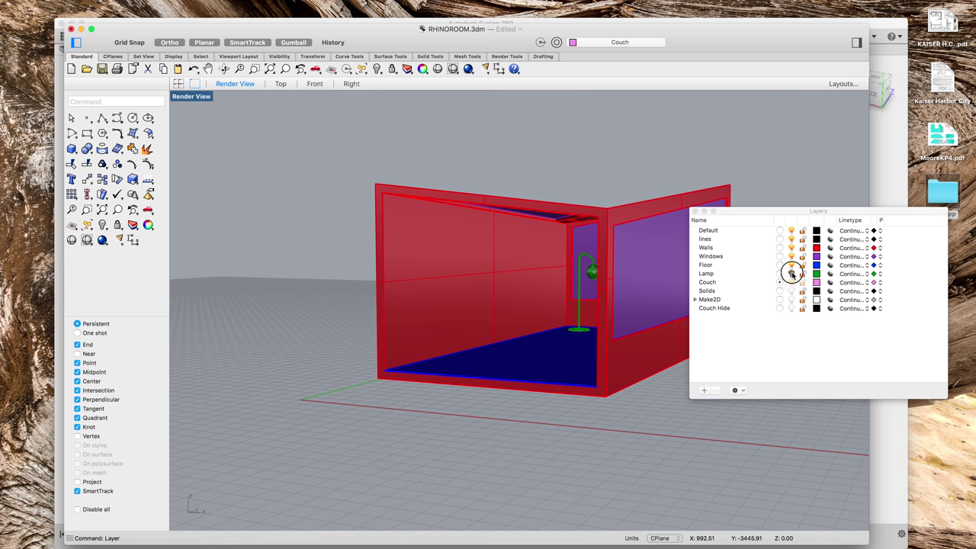
{"action": "left_click", "coordinate": [791, 265]}
{"action": "left_click", "coordinate": [791, 256]}
{"action": "left_click", "coordinate": [791, 248]}
{"action": "left_click", "coordinate": [791, 238]}
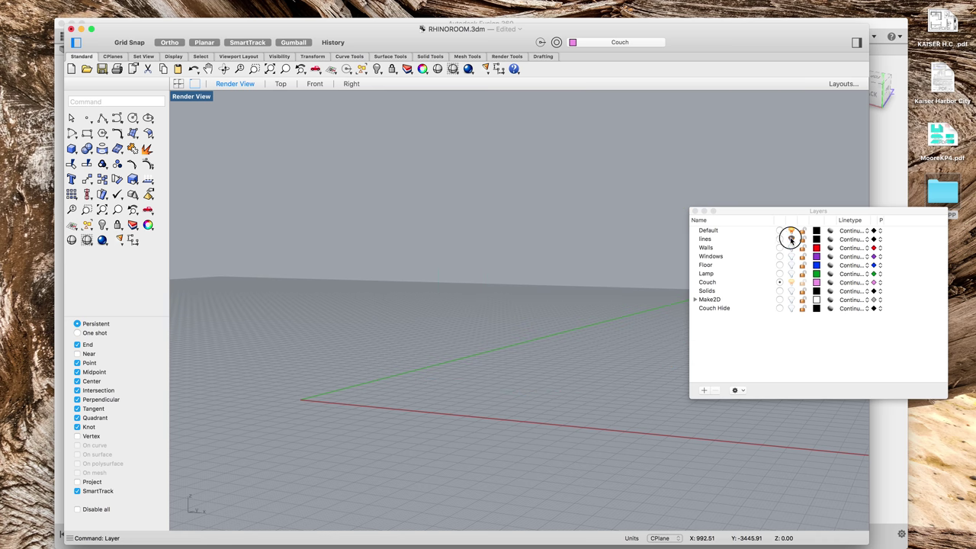
{"action": "left_click", "coordinate": [694, 212]}
Step: Switch to the Front view and frame the empty drawing area around the origin
{"action": "scroll", "coordinate": [605, 312], "scroll_direction": "down", "scroll_amount": 3}
{"action": "scroll", "coordinate": [566, 326], "scroll_direction": "up", "scroll_amount": 4}
{"action": "scroll", "coordinate": [566, 326], "scroll_direction": "down", "scroll_amount": 3}
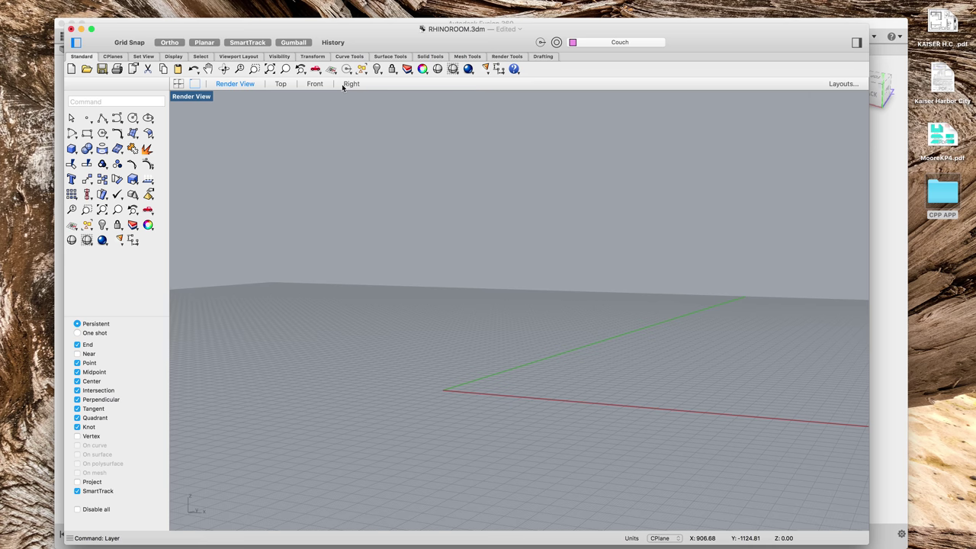
{"action": "left_click", "coordinate": [314, 84]}
{"action": "scroll", "coordinate": [486, 175], "scroll_direction": "down", "scroll_amount": 5}
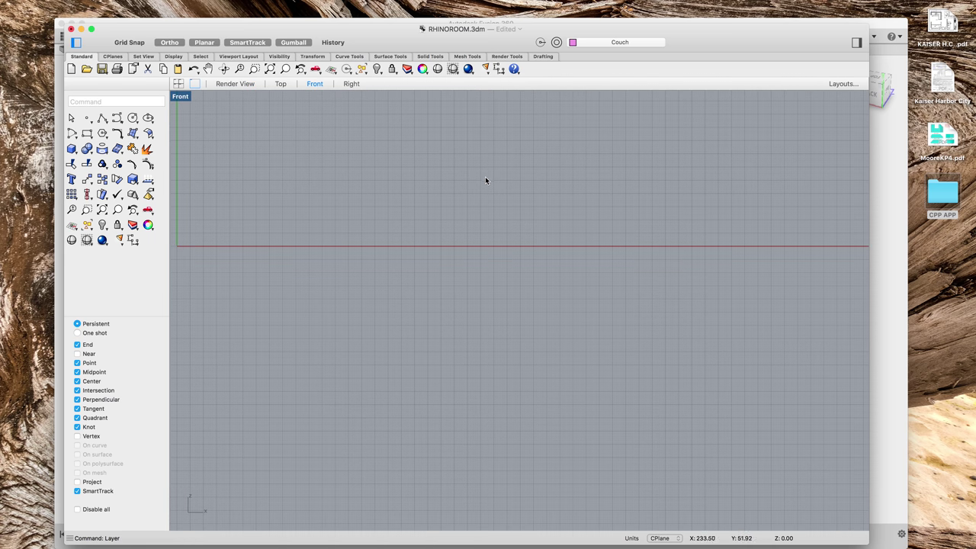
{"action": "scroll", "coordinate": [347, 176], "scroll_direction": "up", "scroll_amount": 4}
{"action": "scroll", "coordinate": [376, 183], "scroll_direction": "down", "scroll_amount": 8}
{"action": "scroll", "coordinate": [377, 183], "scroll_direction": "up", "scroll_amount": 9}
{"action": "scroll", "coordinate": [364, 176], "scroll_direction": "up", "scroll_amount": 3}
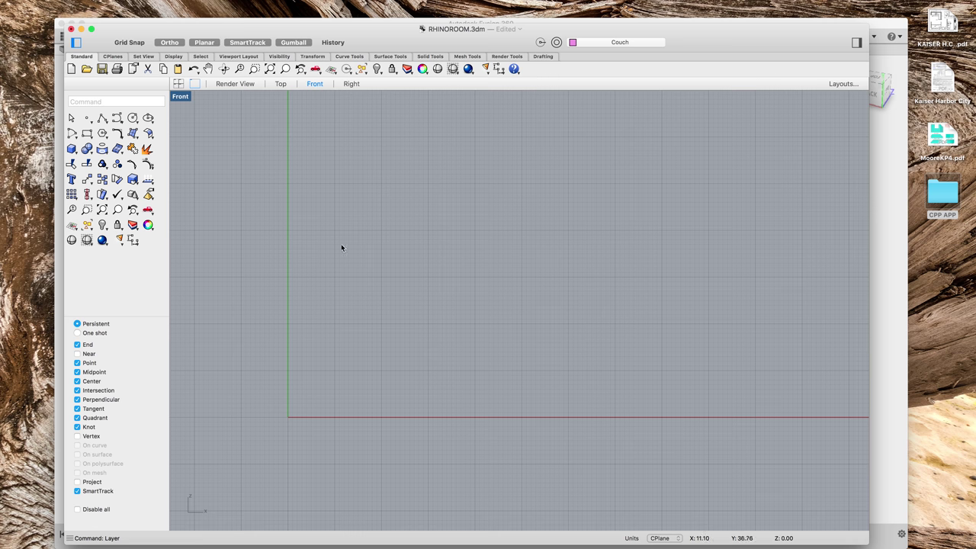
Step: Start a rectangle in the Front view with its first corner at the origin
{"action": "type", "text": "rectangle"}
{"action": "key", "text": "Return"}
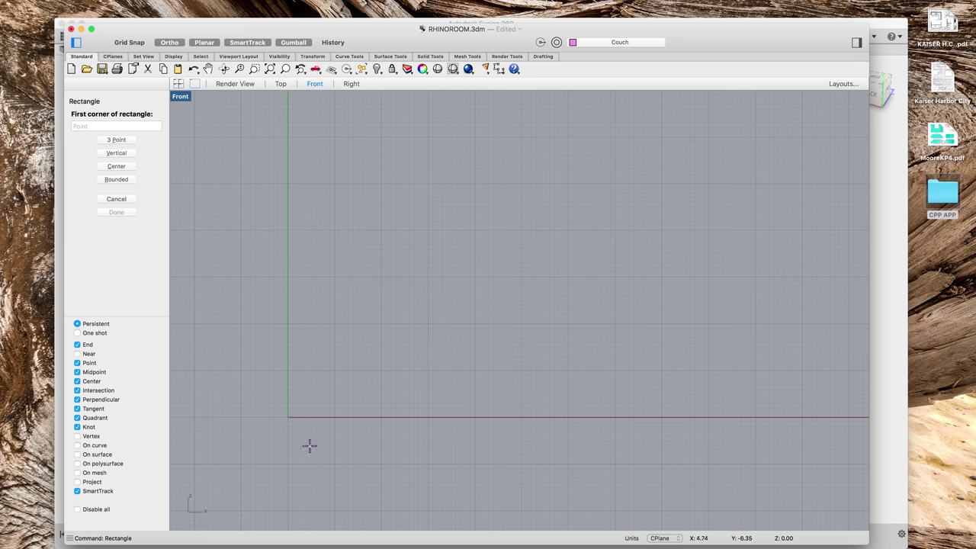
{"action": "type", "text": "0"}
{"action": "key", "text": "Return"}
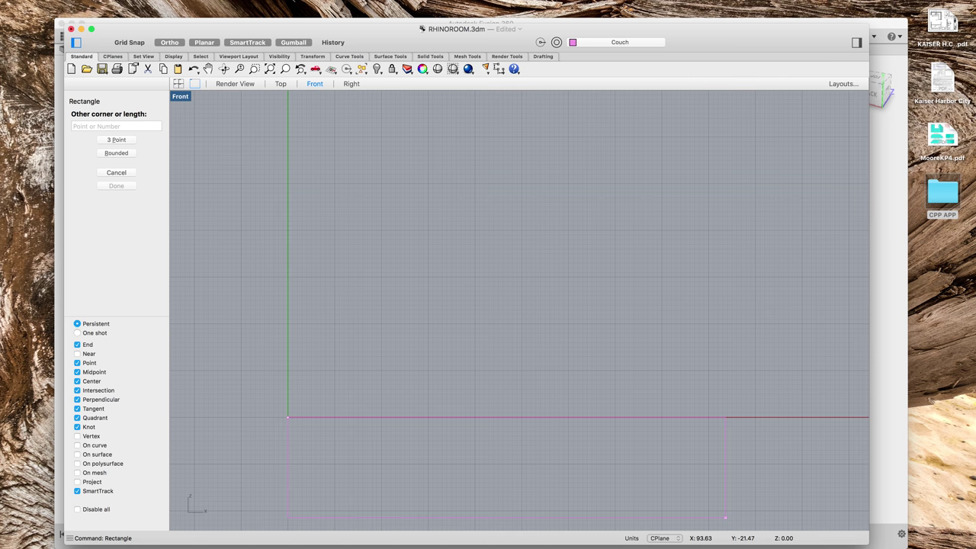
Step: Check the Sven sofa's side-view arm height and depth on the product page in Safari and return to Rhino
{"action": "mouse_move", "coordinate": [1, 2]}
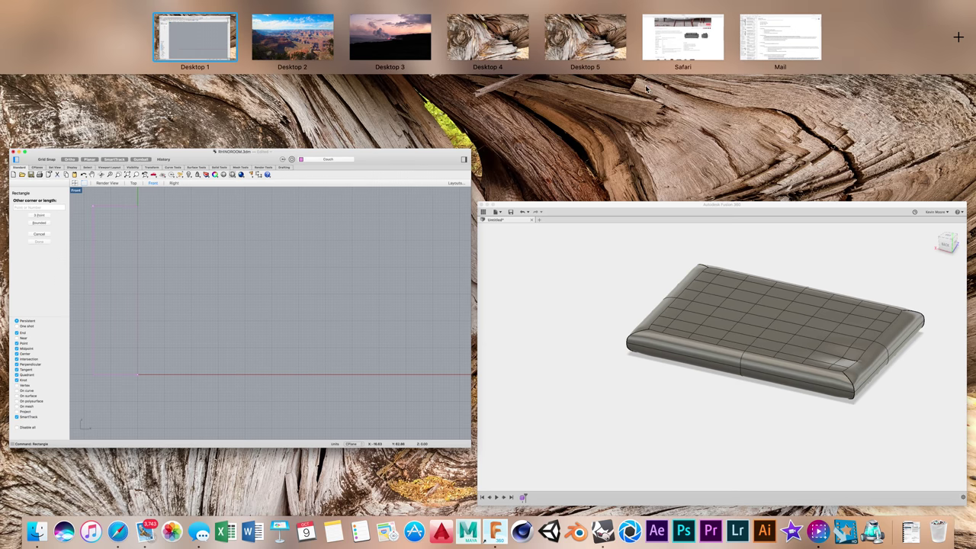
{"action": "left_click", "coordinate": [703, 43]}
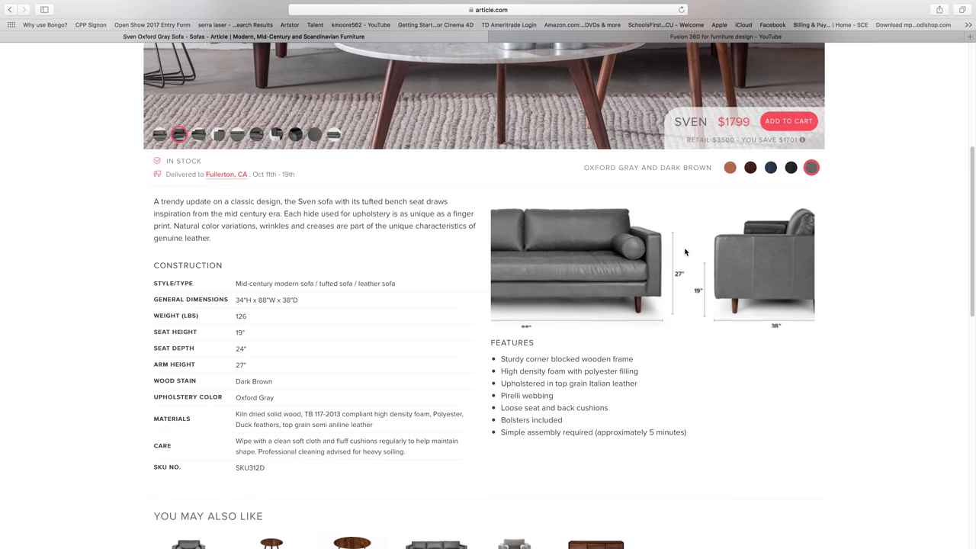
{"action": "mouse_move", "coordinate": [804, 283]}
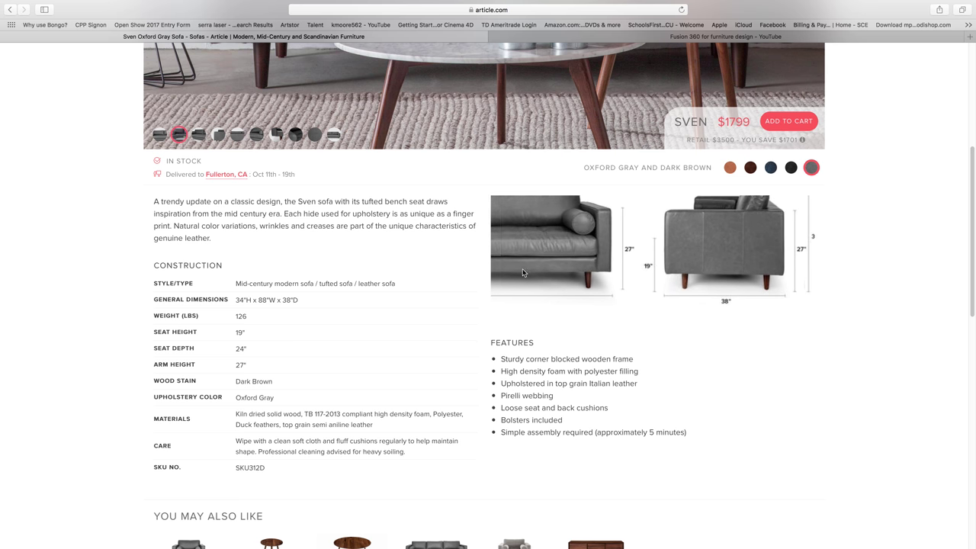
{"action": "key", "text": "ctrl+Up"}
{"action": "left_click", "coordinate": [326, 331]}
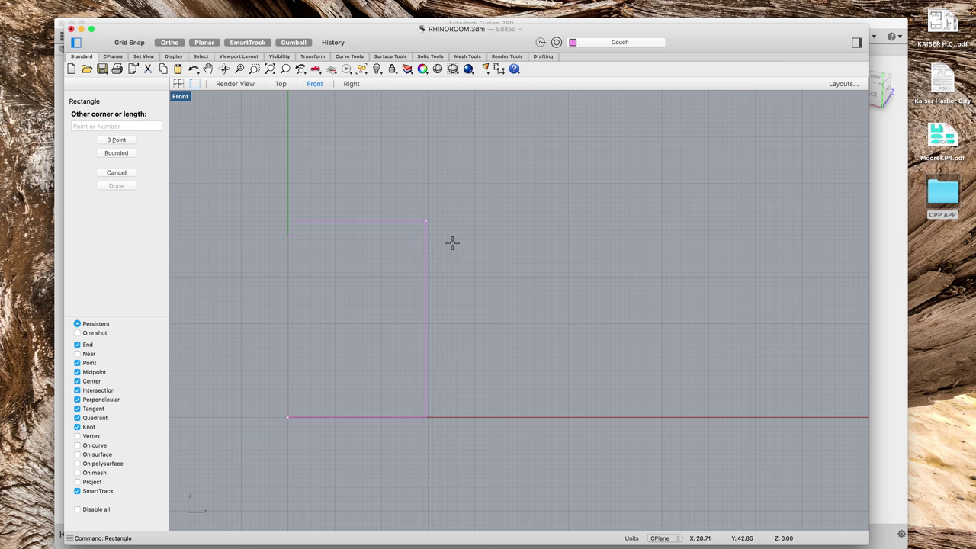
Step: Complete the rectangle from the origin with a length of 27 and a width of 38
{"action": "type", "text": "2"}
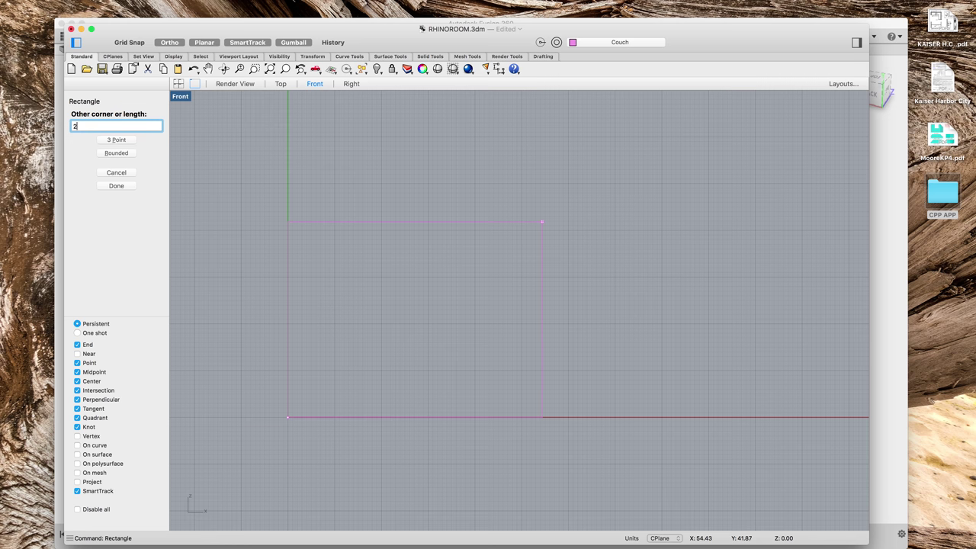
{"action": "type", "text": "7"}
{"action": "key", "text": "Return"}
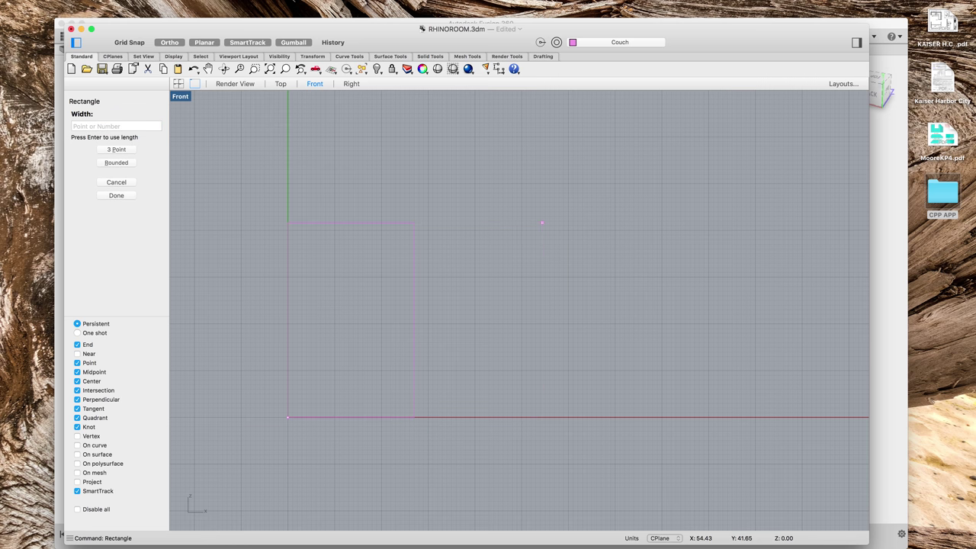
{"action": "type", "text": "38"}
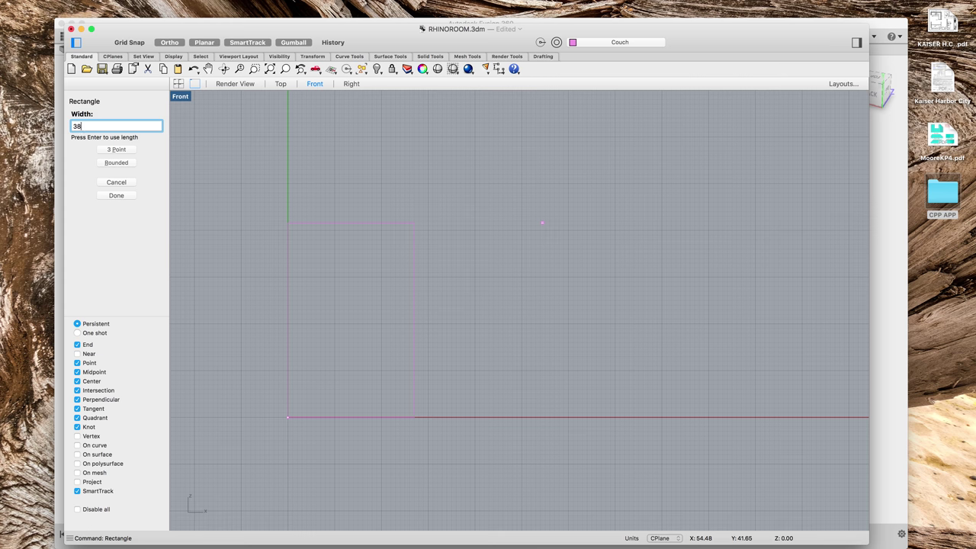
{"action": "key", "text": "Return"}
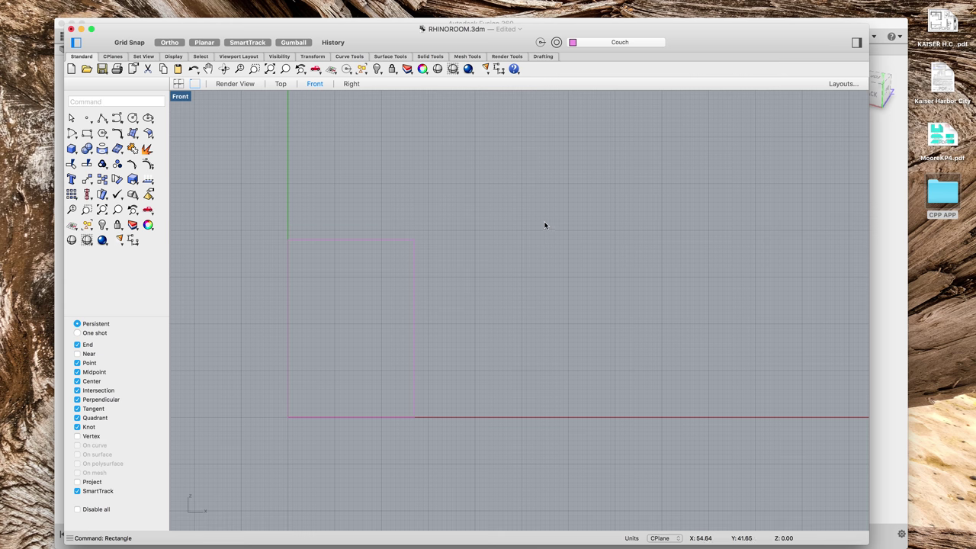
Step: Rotate the rectangle a quarter turn clockwise about its corner at the origin
{"action": "left_click_drag", "start_coordinate": [495, 186], "coordinate": [207, 537]}
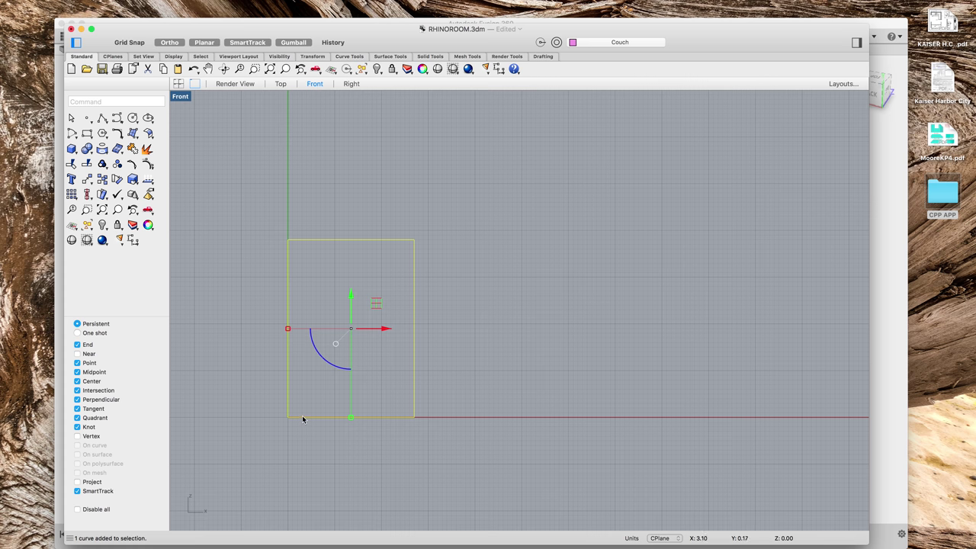
{"action": "left_click", "coordinate": [346, 436]}
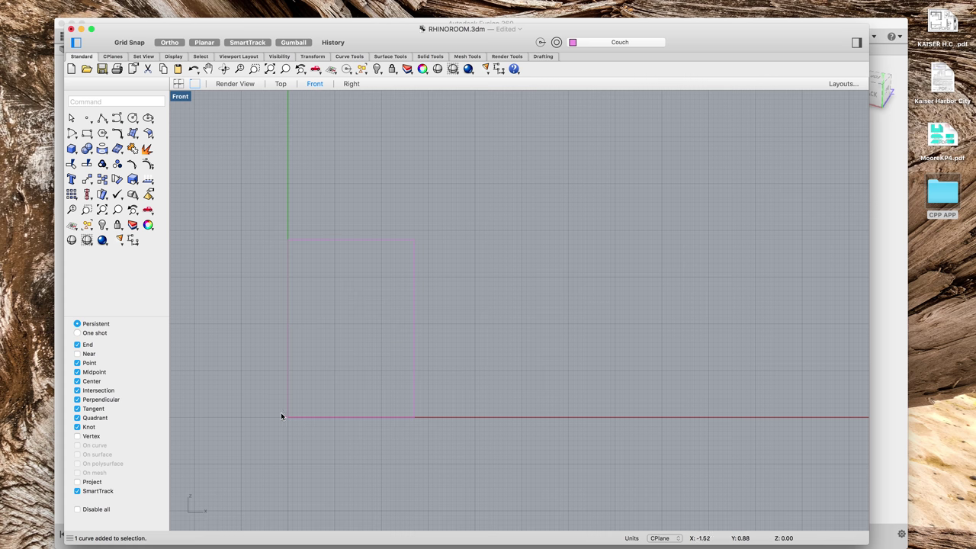
{"action": "type", "text": "ro"}
{"action": "key", "text": "Return"}
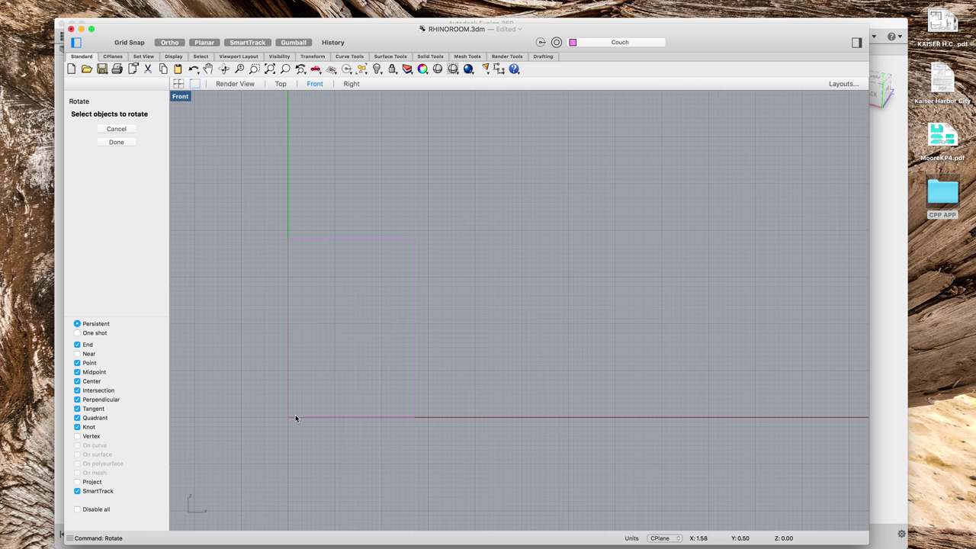
{"action": "left_click", "coordinate": [292, 417]}
{"action": "key", "text": "Return"}
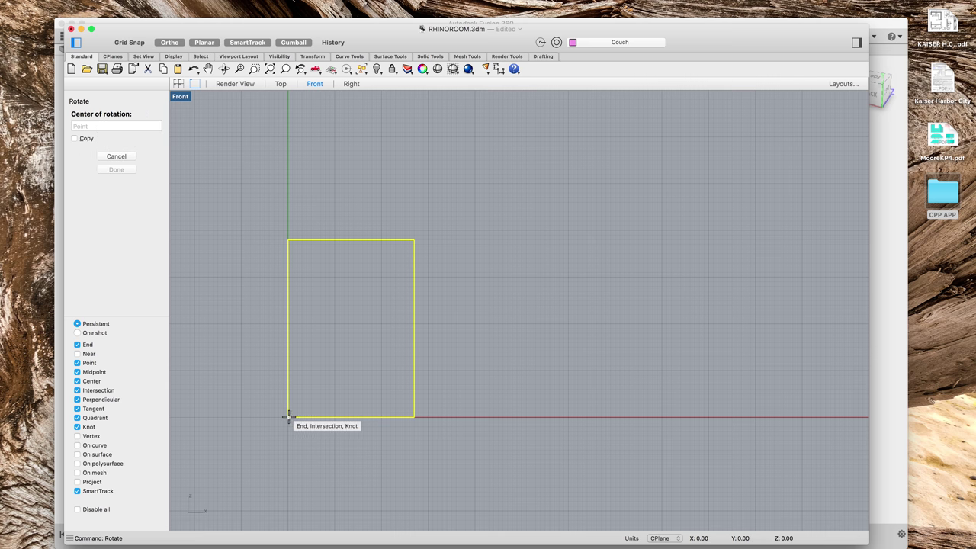
{"action": "left_click", "coordinate": [289, 417]}
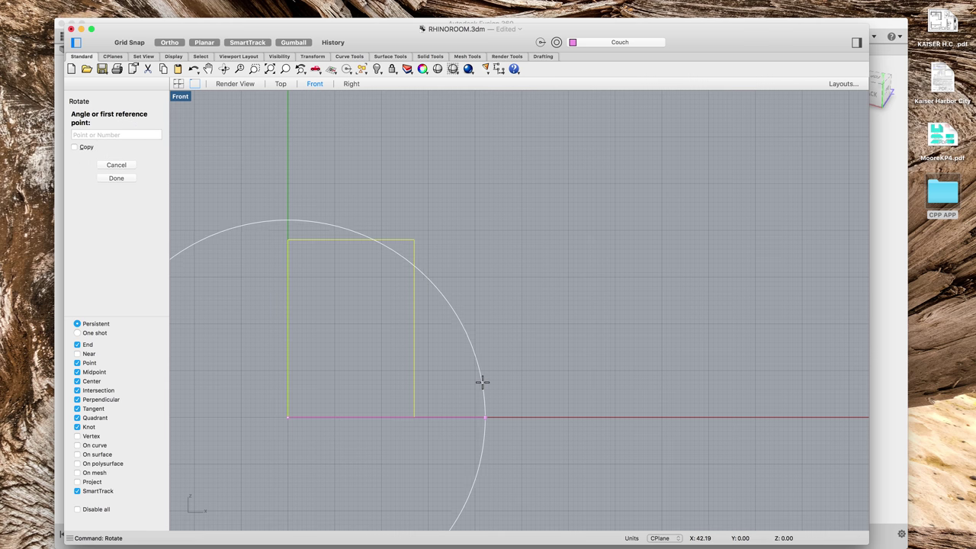
{"action": "left_click", "coordinate": [473, 360]}
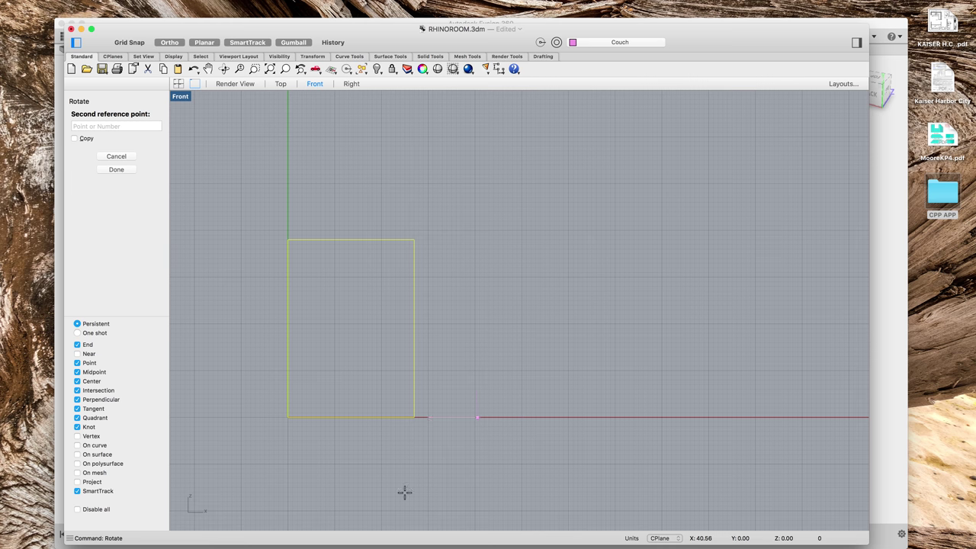
{"action": "left_click", "coordinate": [315, 495]}
Step: Move the rectangle so that its lower-left corner sits at the origin, and turn off the Gumball
{"action": "scroll", "coordinate": [432, 435], "scroll_direction": "down", "scroll_amount": 3}
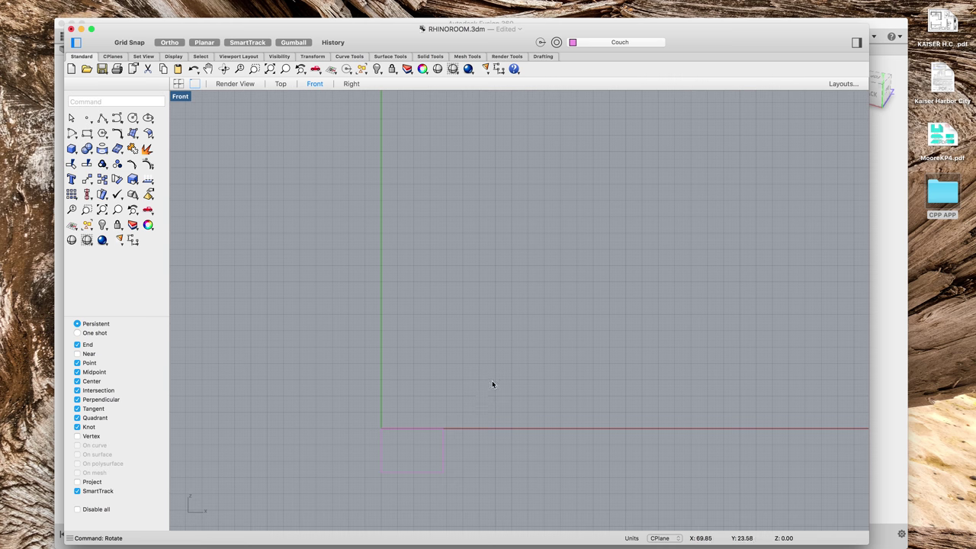
{"action": "left_click_drag", "start_coordinate": [490, 381], "coordinate": [267, 513]}
{"action": "type", "text": "move"}
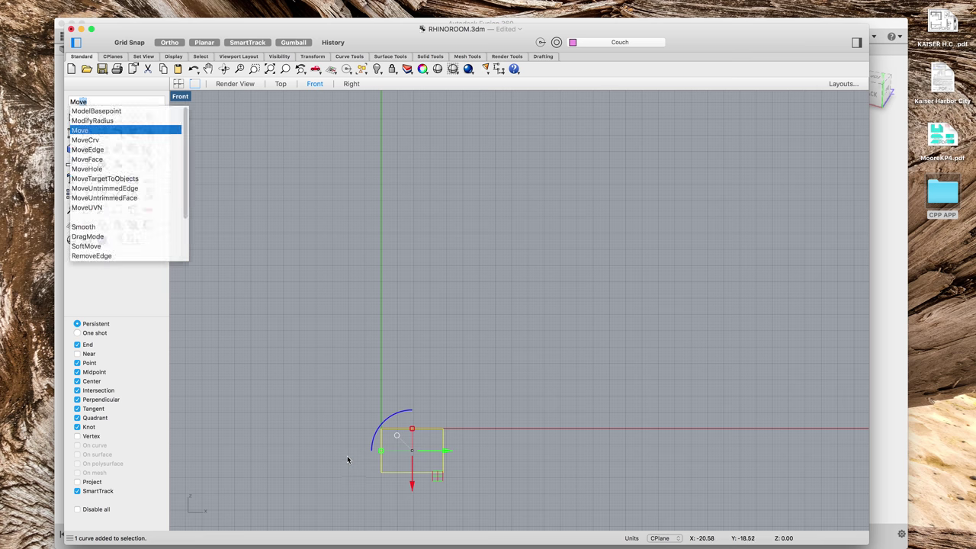
{"action": "key", "text": "Return"}
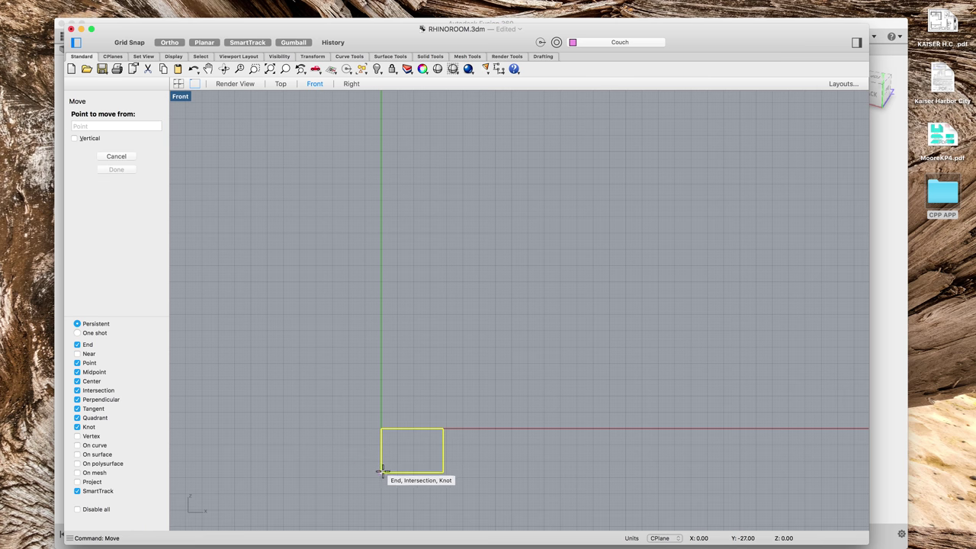
{"action": "left_click", "coordinate": [381, 471]}
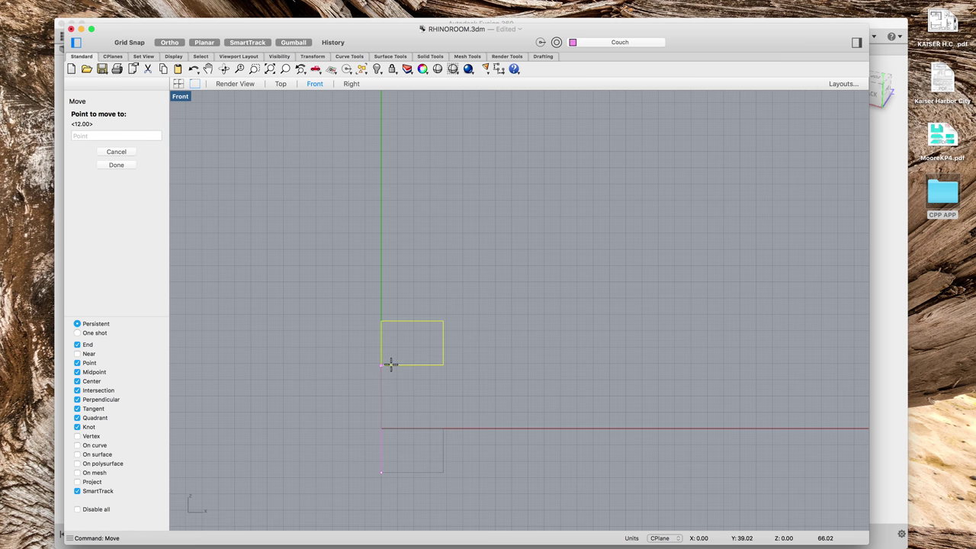
{"action": "type", "text": "0"}
{"action": "key", "text": "Return"}
{"action": "left_click", "coordinate": [493, 393]}
{"action": "left_click", "coordinate": [293, 42]}
Step: Explode the rectangle into separate lines
{"action": "left_click_drag", "start_coordinate": [469, 289], "coordinate": [351, 450]}
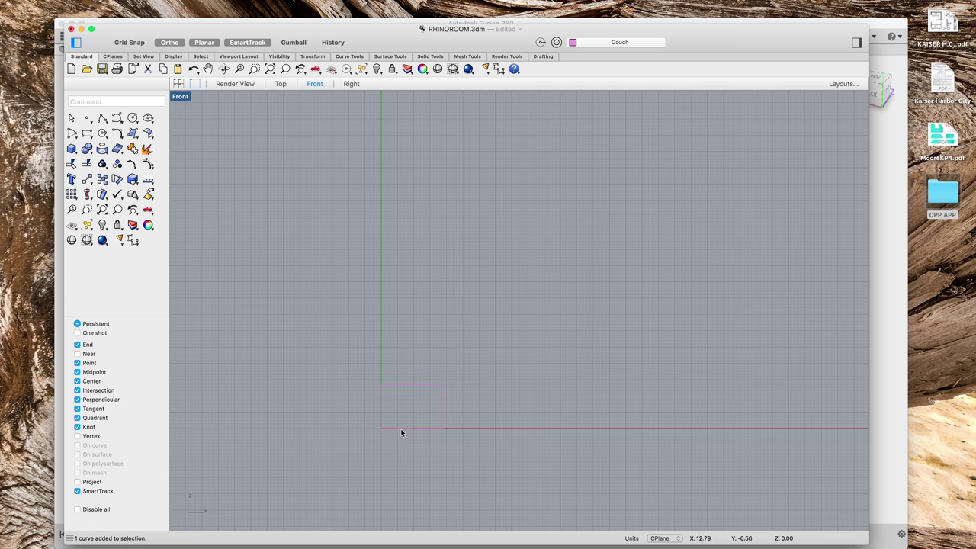
{"action": "scroll", "coordinate": [401, 434], "scroll_direction": "up", "scroll_amount": 3}
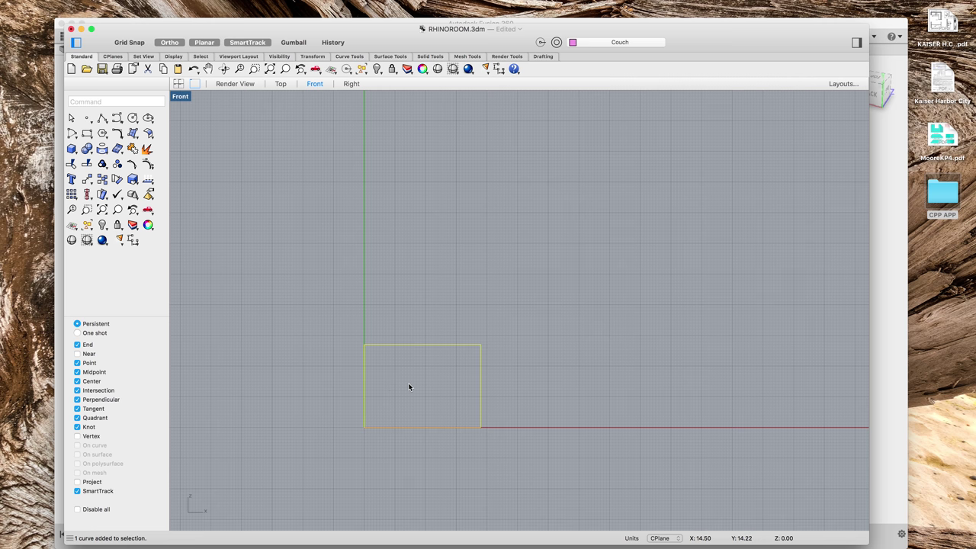
{"action": "right_click", "coordinate": [404, 401]}
{"action": "left_click", "coordinate": [442, 465]}
Step: Delete the rectangle's bottom line as a test of the separate edges and undo the deletion
{"action": "left_click", "coordinate": [434, 427]}
{"action": "key", "text": "Delete"}
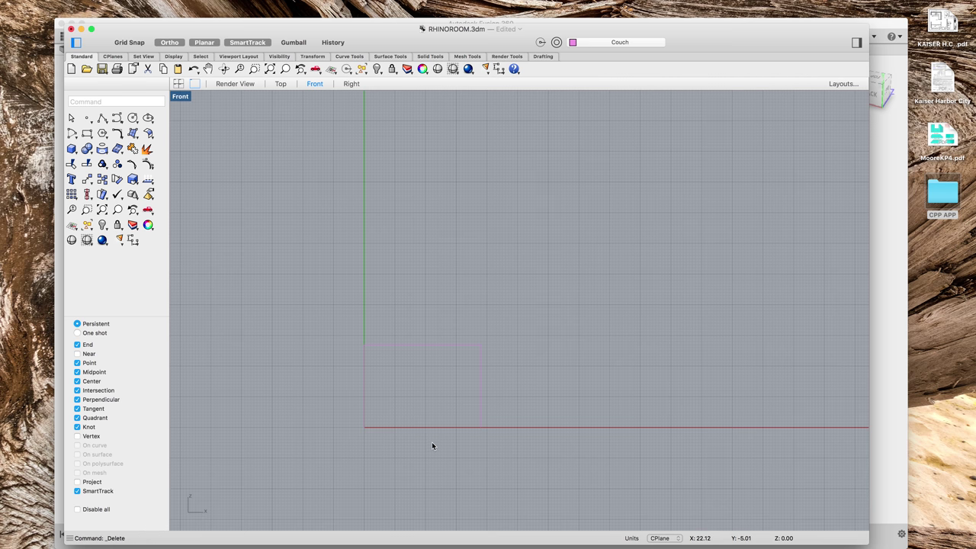
{"action": "key", "text": "super+z"}
Step: Change the Couch layer's colour to black in the layer list and deselect the lines
{"action": "key", "text": "super+a"}
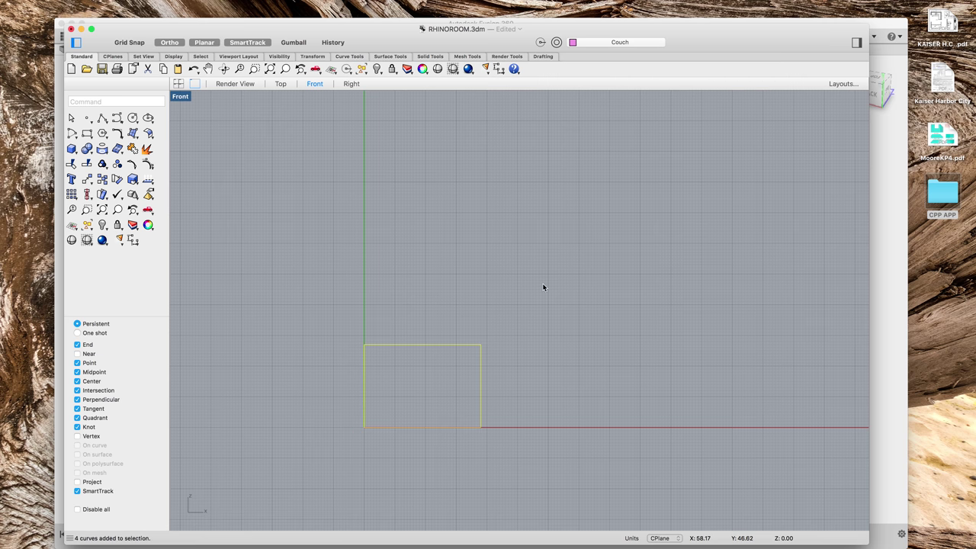
{"action": "type", "text": "layer"}
{"action": "key", "text": "Return"}
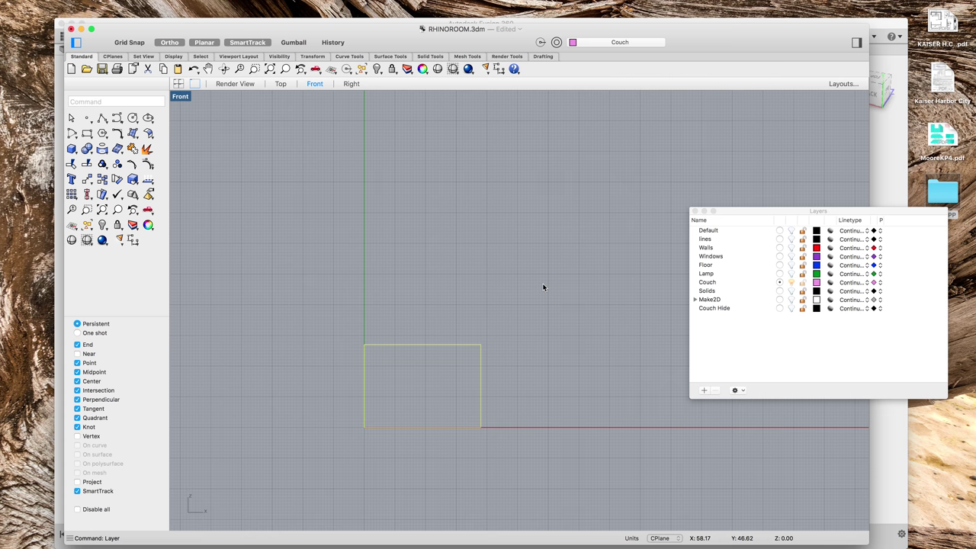
{"action": "left_click", "coordinate": [728, 282]}
{"action": "left_click", "coordinate": [819, 283]}
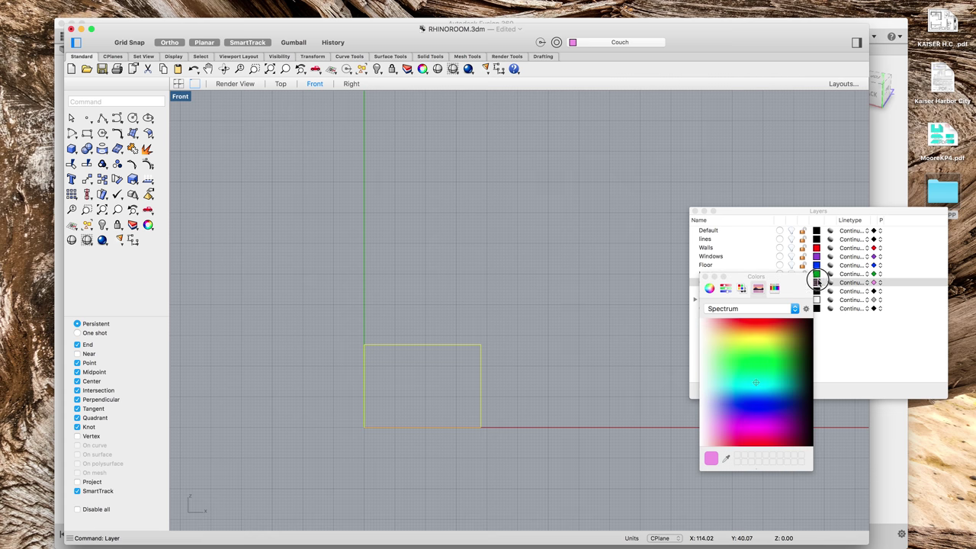
{"action": "left_click_drag", "start_coordinate": [807, 331], "coordinate": [812, 324]}
{"action": "left_click", "coordinate": [705, 277]}
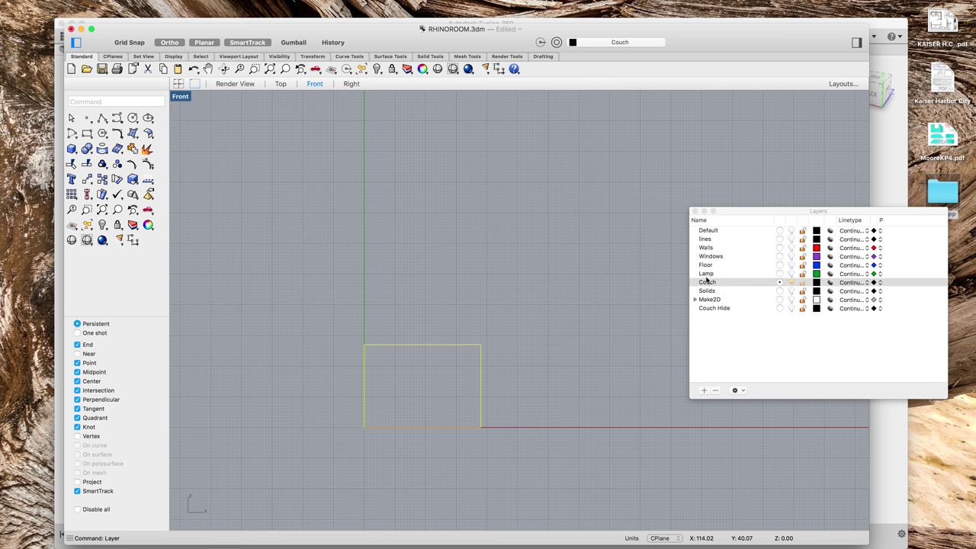
{"action": "left_click", "coordinate": [515, 401]}
Step: Offset the rectangle's bottom edge upward by 3 units
{"action": "left_click", "coordinate": [427, 427]}
{"action": "type", "text": "Offset"}
{"action": "key", "text": "Return"}
{"action": "left_click", "coordinate": [458, 429]}
{"action": "type", "text": "3"}
{"action": "key", "text": "Return"}
{"action": "left_click", "coordinate": [432, 374]}
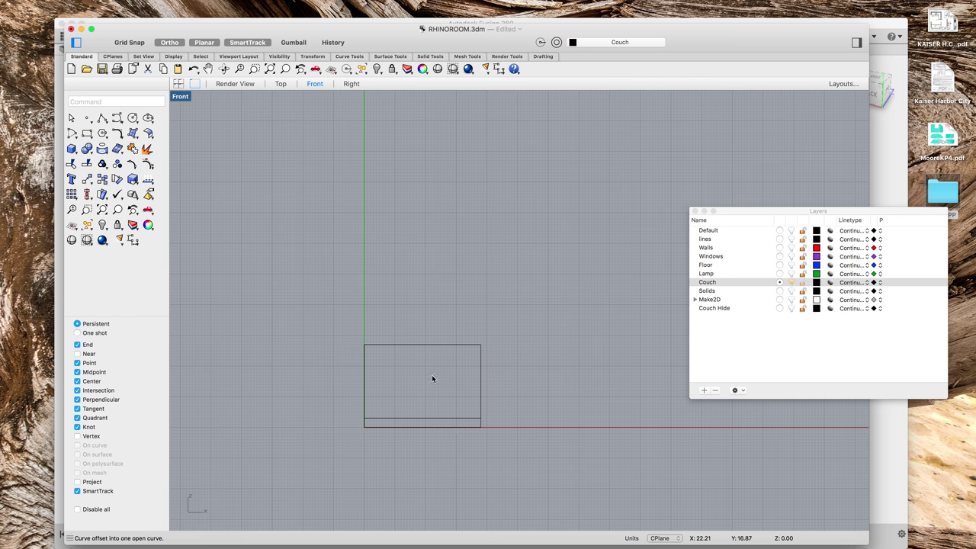
Step: Delete the offset line above the rectangle's bottom edge
{"action": "scroll", "coordinate": [451, 421], "scroll_direction": "up", "scroll_amount": 2}
{"action": "left_click", "coordinate": [431, 417]}
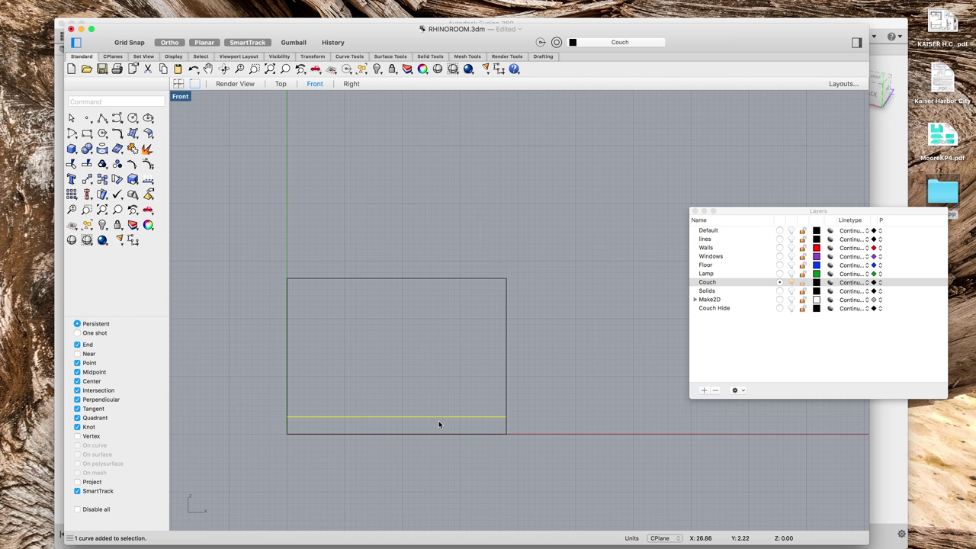
{"action": "key", "text": "Escape"}
{"action": "left_click", "coordinate": [434, 421]}
{"action": "key", "text": "Delete"}
Step: Offset the rectangle's bottom edge upward by about 4 units
{"action": "type", "text": "offset"}
{"action": "key", "text": "Return"}
{"action": "left_click", "coordinate": [455, 434]}
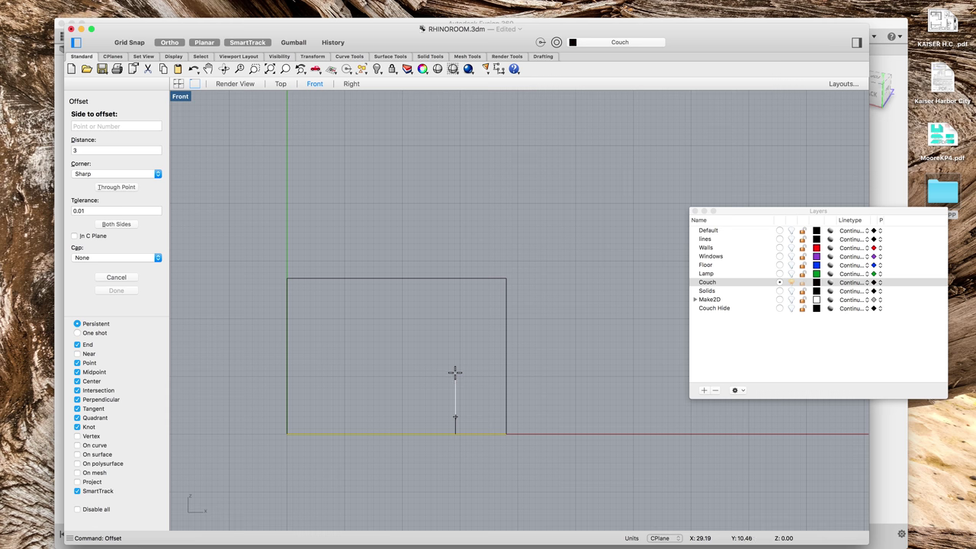
{"action": "type", "text": "5"}
{"action": "key", "text": "Return"}
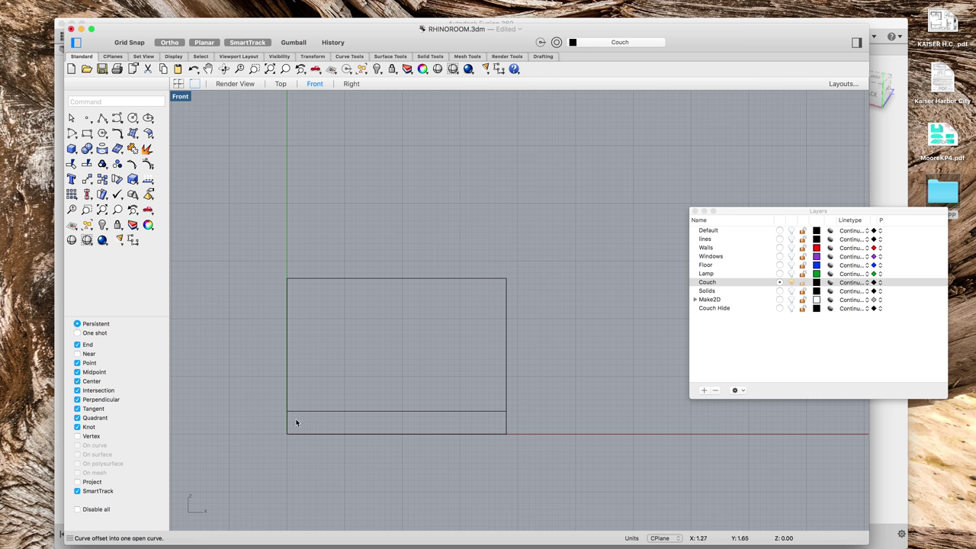
Step: Trim both vertical edges below the offset line, using that line as the cutting object
{"action": "type", "text": "y"}
{"action": "key", "text": "BackSpace"}
{"action": "type", "text": "Trim"}
{"action": "key", "text": "Return"}
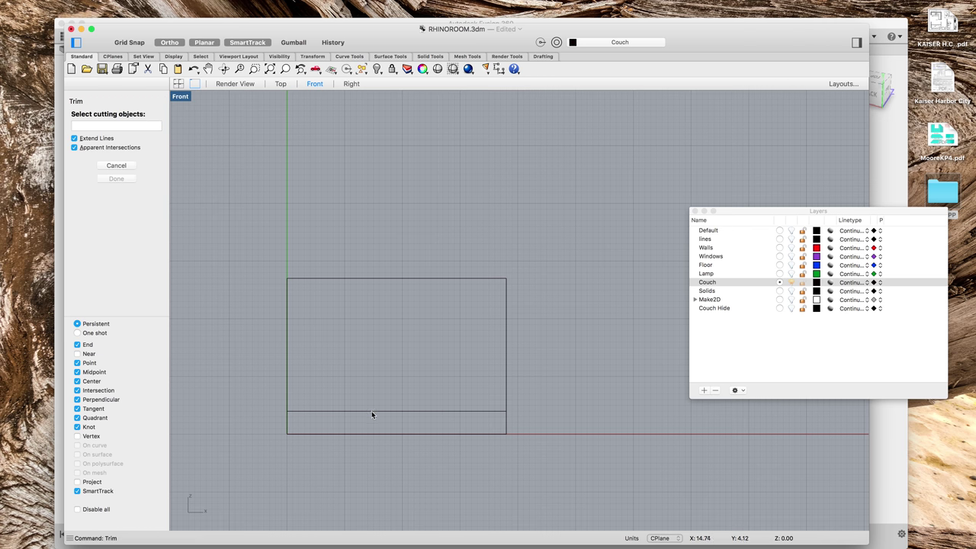
{"action": "left_click", "coordinate": [371, 411]}
{"action": "key", "text": "Return"}
{"action": "left_click", "coordinate": [287, 424]}
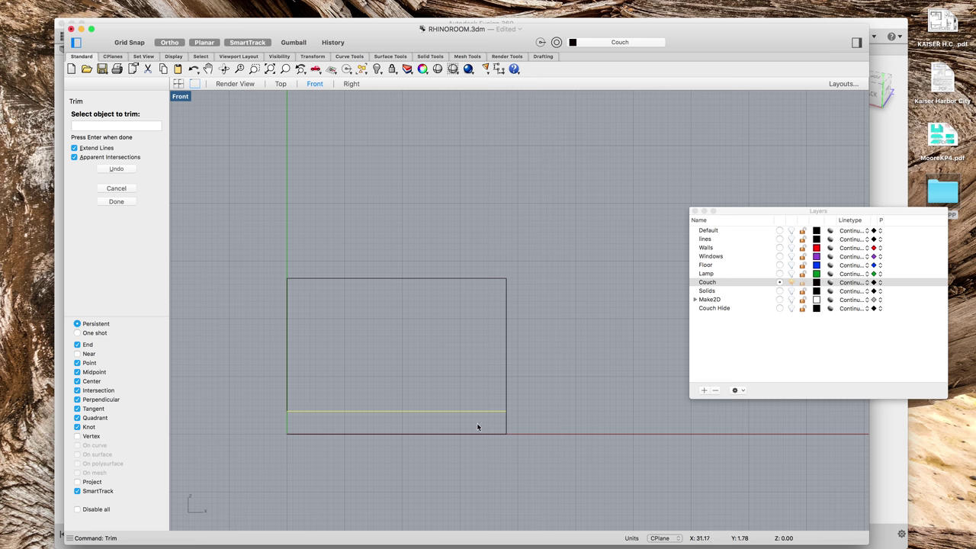
{"action": "key", "text": "Return"}
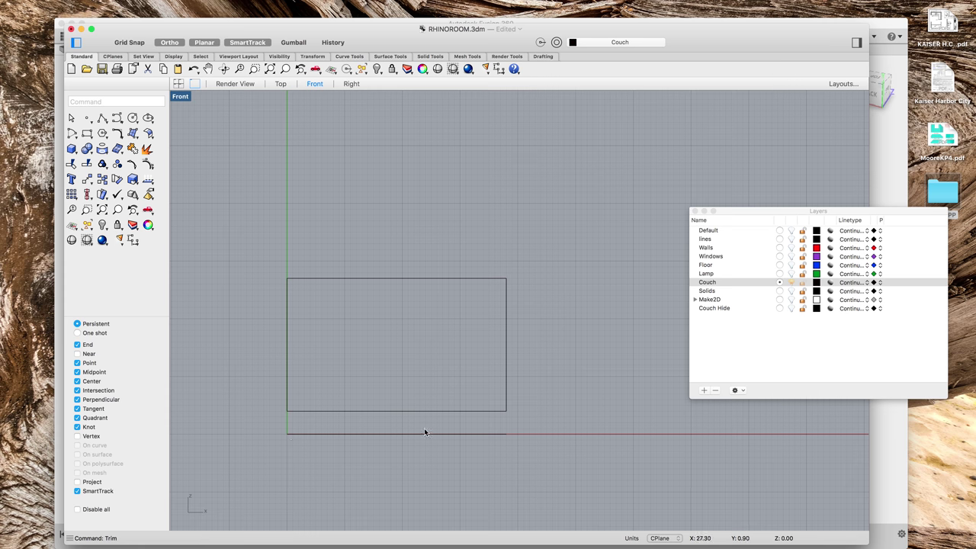
Step: Delete the original bottom edge line lying on the horizontal axis below the trimmed arm outline
{"action": "left_click", "coordinate": [312, 434]}
{"action": "left_click_drag", "start_coordinate": [321, 421], "coordinate": [319, 471]}
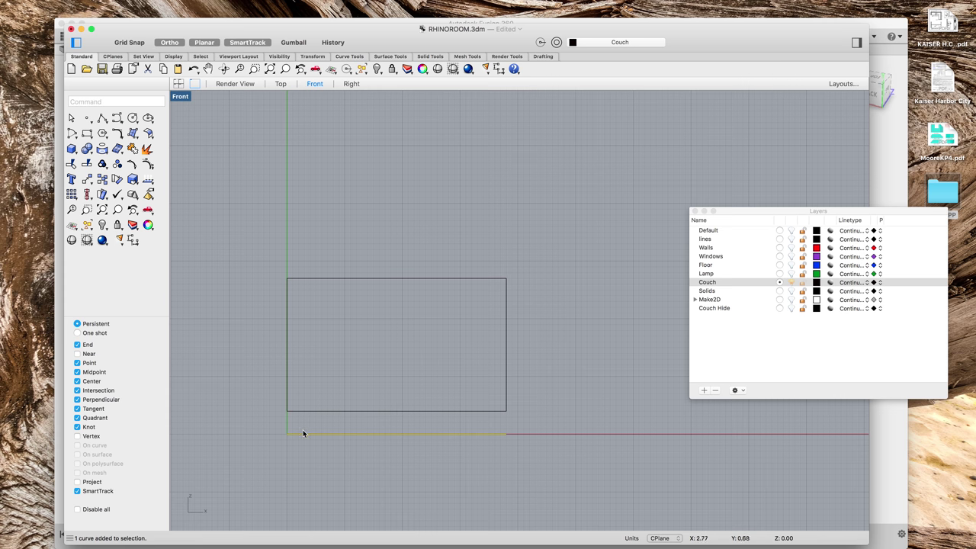
{"action": "key", "text": "Delete"}
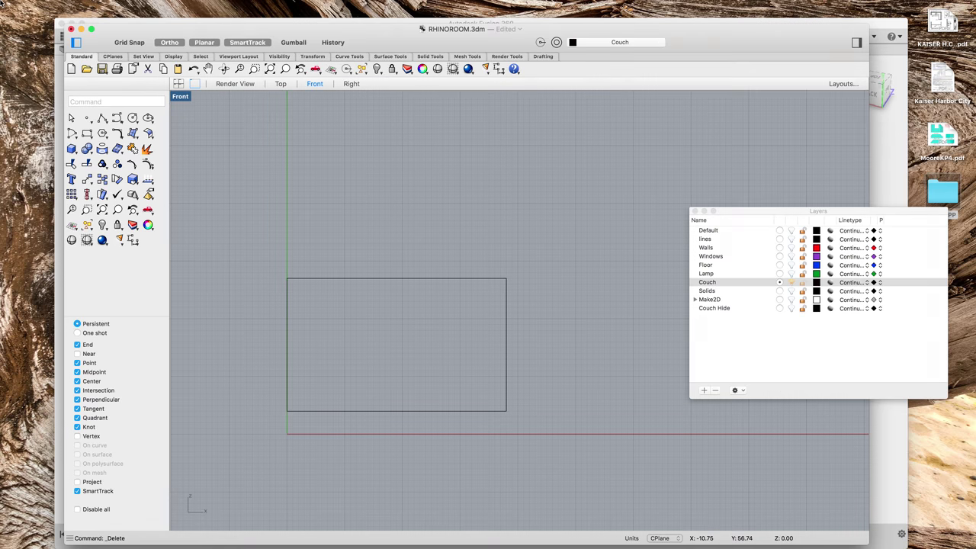
Step: Examine the Sven sofa's dimensioned views on the Article page in Safari, and return to Rhino
{"action": "mouse_move", "coordinate": [2, 3]}
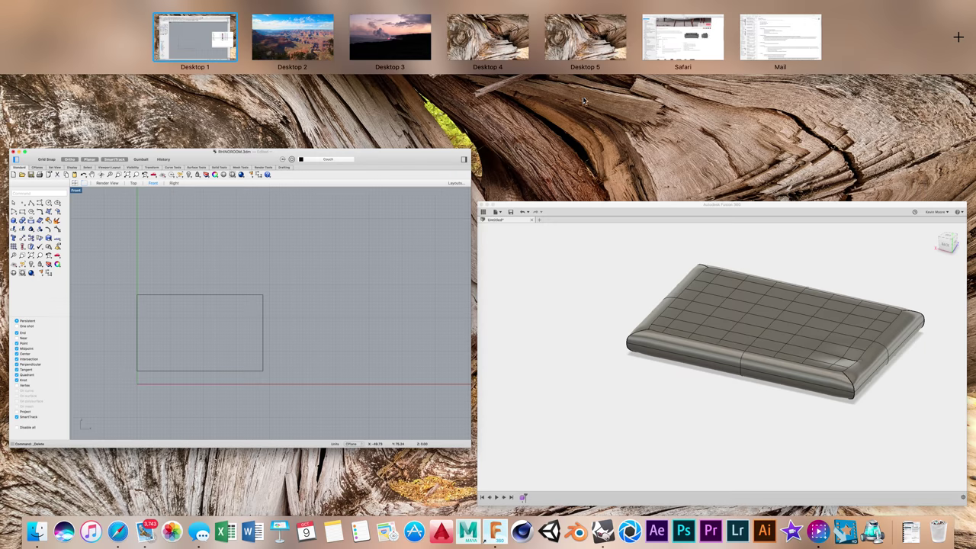
{"action": "left_click", "coordinate": [684, 51]}
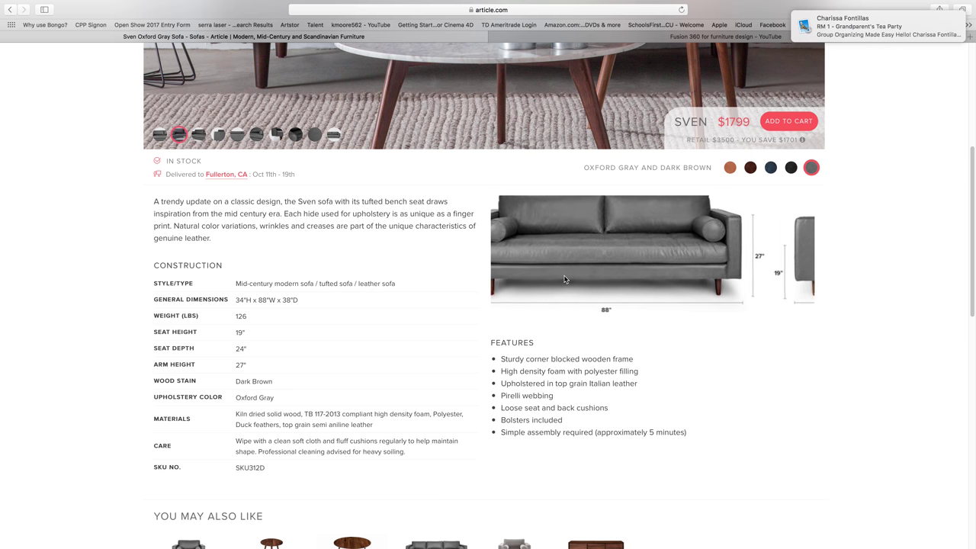
{"action": "mouse_move", "coordinate": [2, 1]}
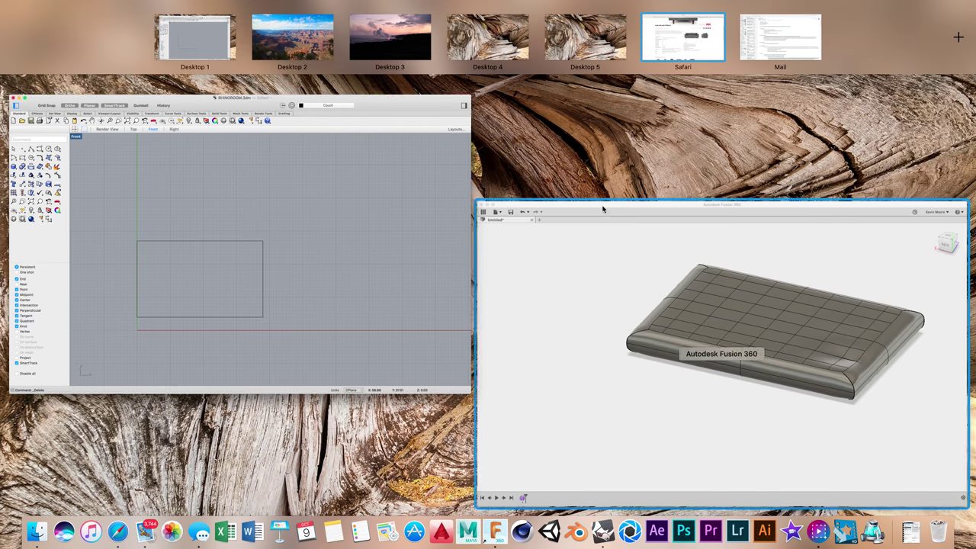
{"action": "left_click", "coordinate": [336, 343]}
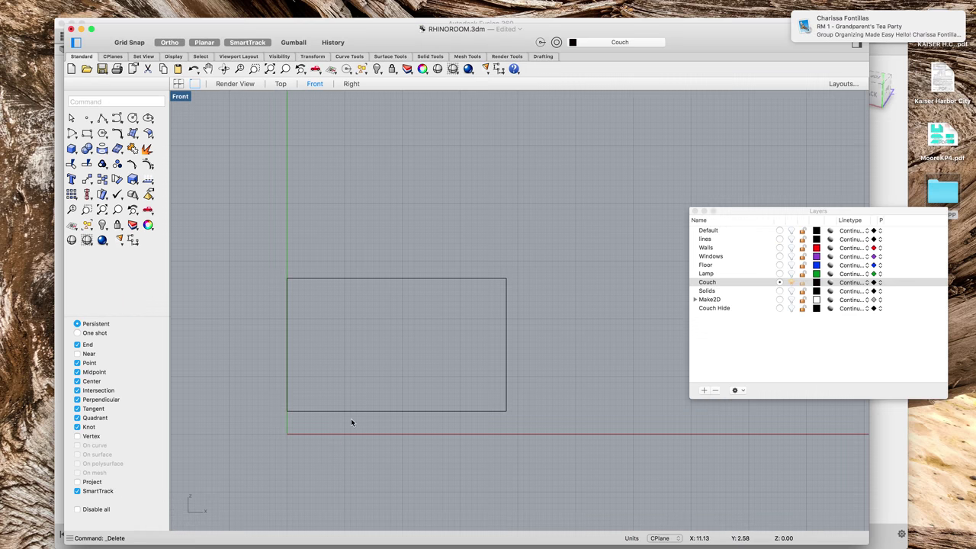
Step: Close the Layers window and offset the arm outline's bottom edge upward by 4 units
{"action": "left_click", "coordinate": [695, 211]}
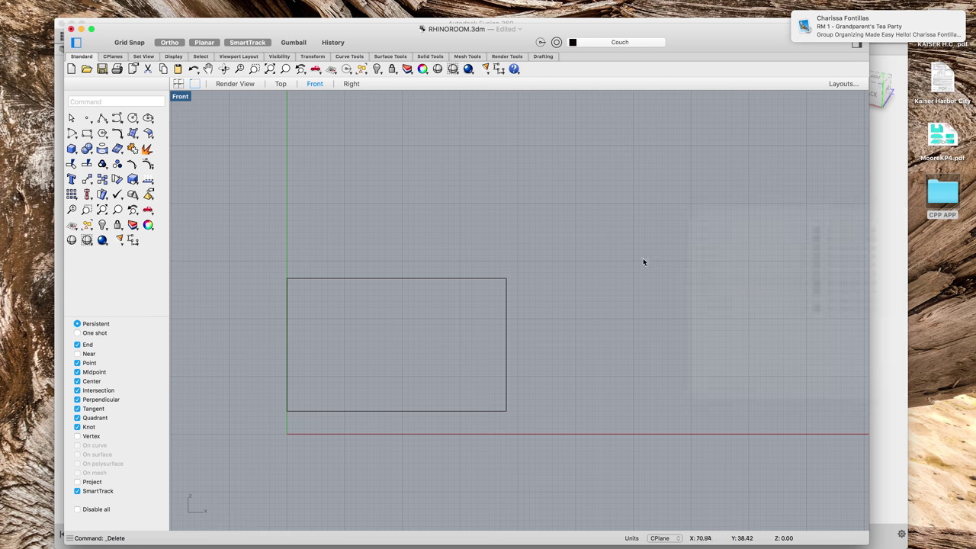
{"action": "type", "text": "offset"}
{"action": "key", "text": "Return"}
{"action": "left_click", "coordinate": [419, 410]}
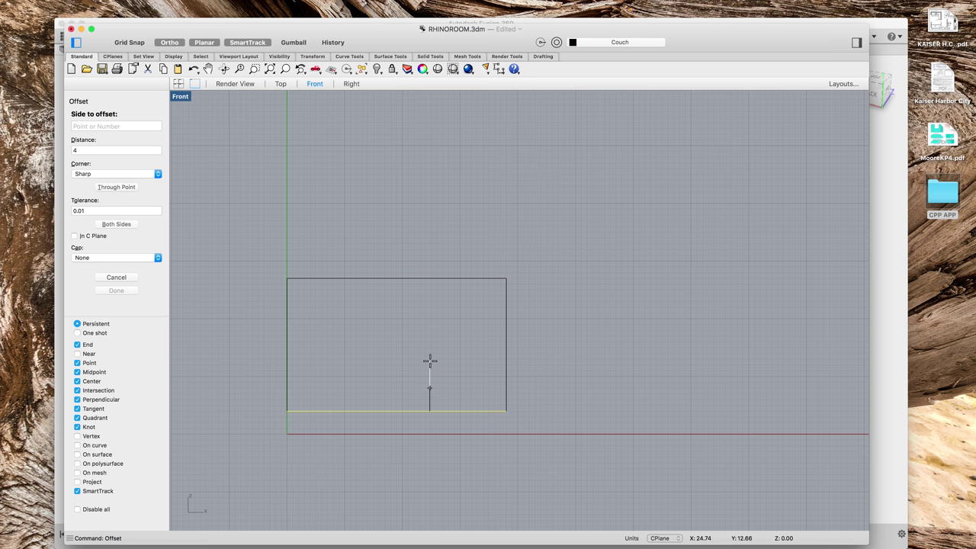
{"action": "type", "text": "4"}
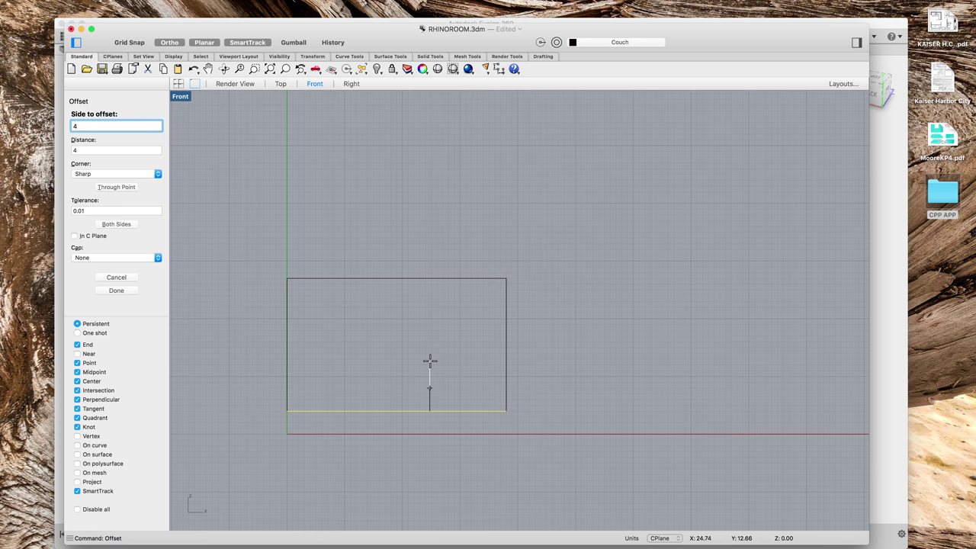
{"action": "left_click", "coordinate": [432, 363]}
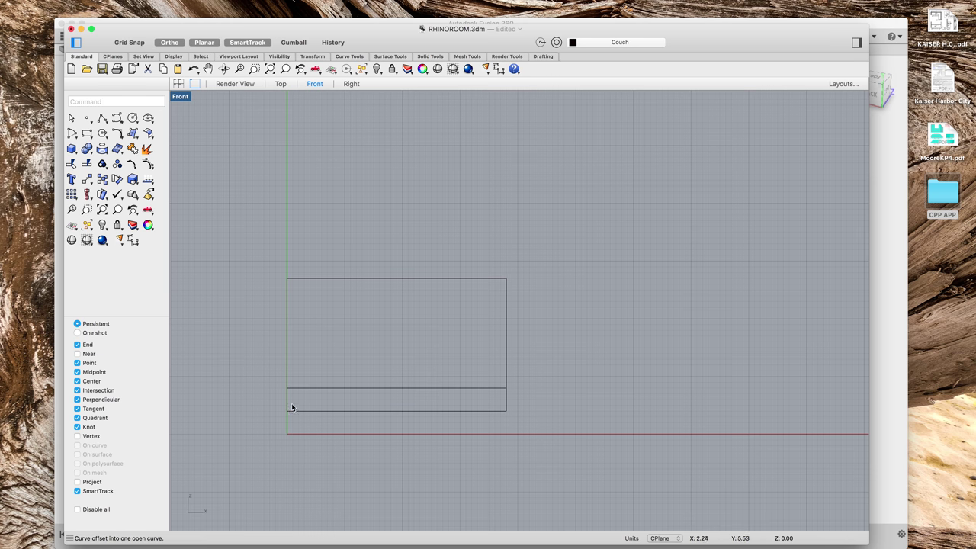
Step: Draw a 38 by 4 unit rectangle from the outline's lower-left corner to the offset line's right end
{"action": "scroll", "coordinate": [302, 398], "scroll_direction": "up", "scroll_amount": 3}
{"action": "left_click", "coordinate": [308, 382]}
{"action": "key", "text": "Escape"}
{"action": "type", "text": "rec"}
{"action": "key", "text": "Return"}
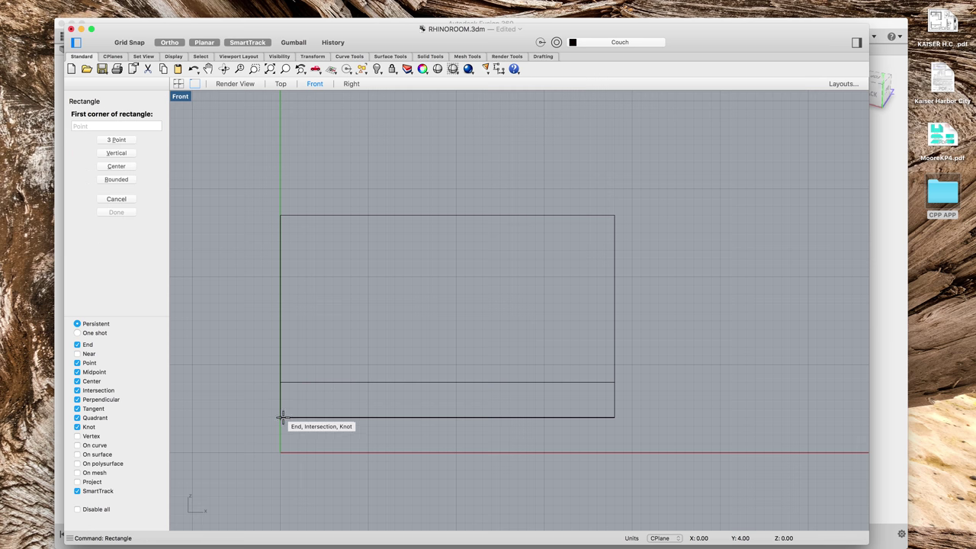
{"action": "left_click", "coordinate": [280, 416]}
{"action": "left_click", "coordinate": [615, 381]}
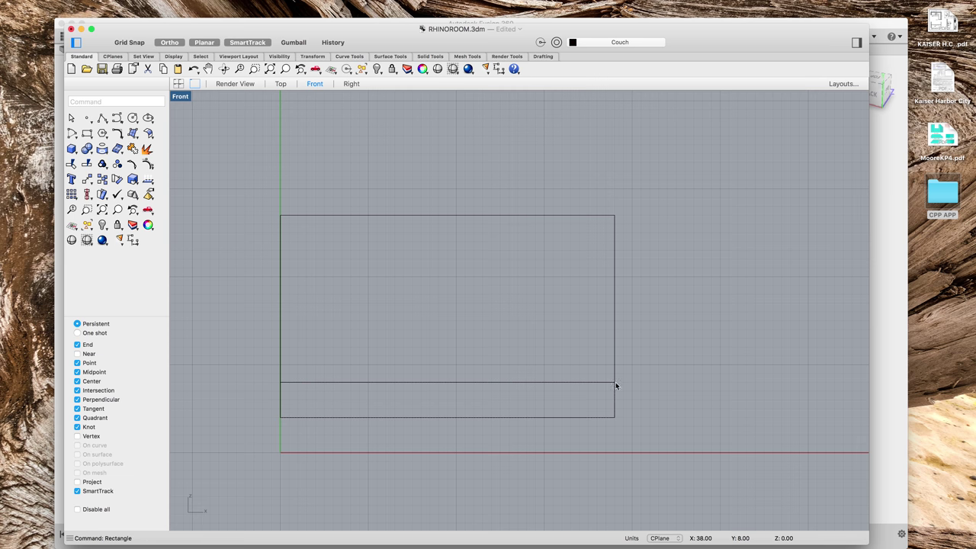
Step: Delete the offset line that overlaps the new rectangle's top edge
{"action": "left_click", "coordinate": [523, 385]}
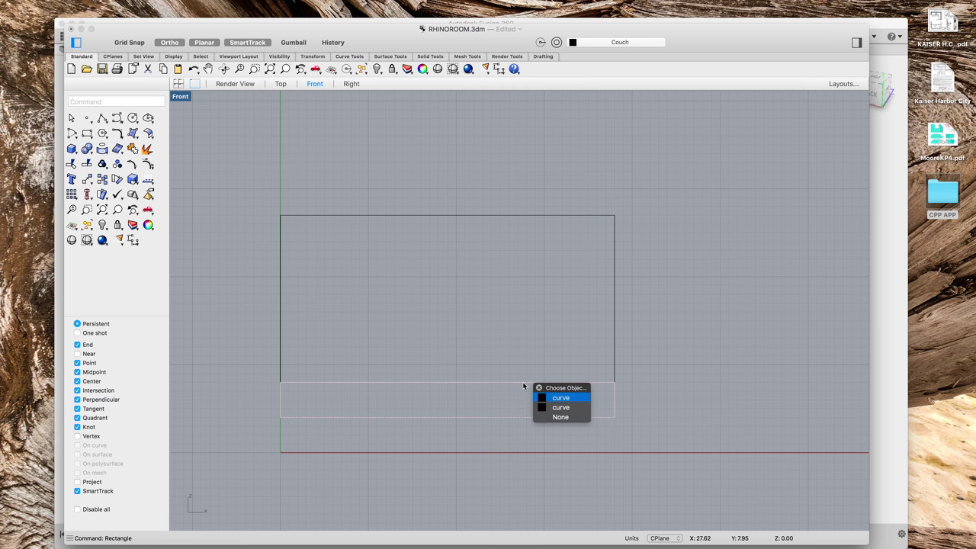
{"action": "left_click", "coordinate": [560, 408]}
{"action": "key", "text": "Delete"}
{"action": "left_click", "coordinate": [481, 385]}
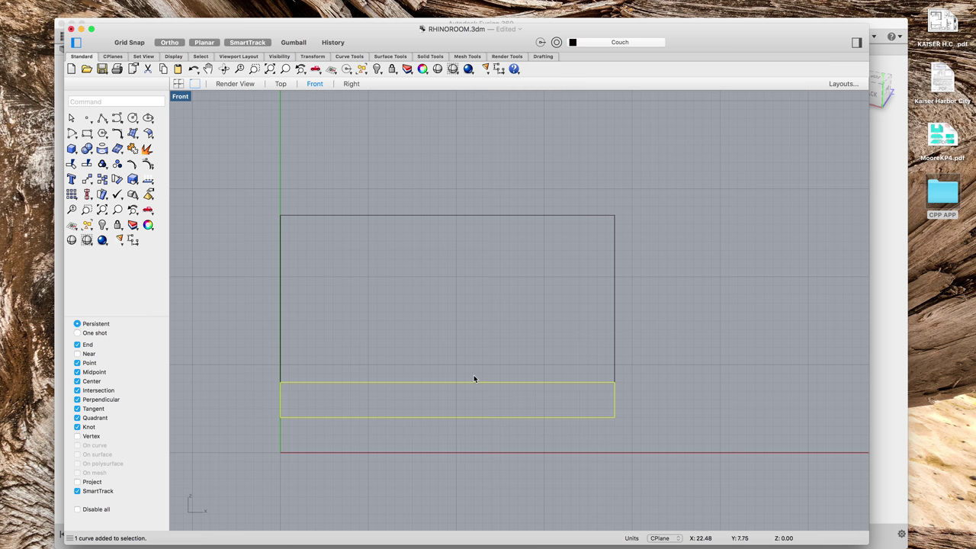
{"action": "key", "text": "Escape"}
Step: Join the arm outline's top, side and bottom lines into one closed curve, leaving out the overlapping base rectangle
{"action": "left_click_drag", "start_coordinate": [249, 260], "coordinate": [249, 260]}
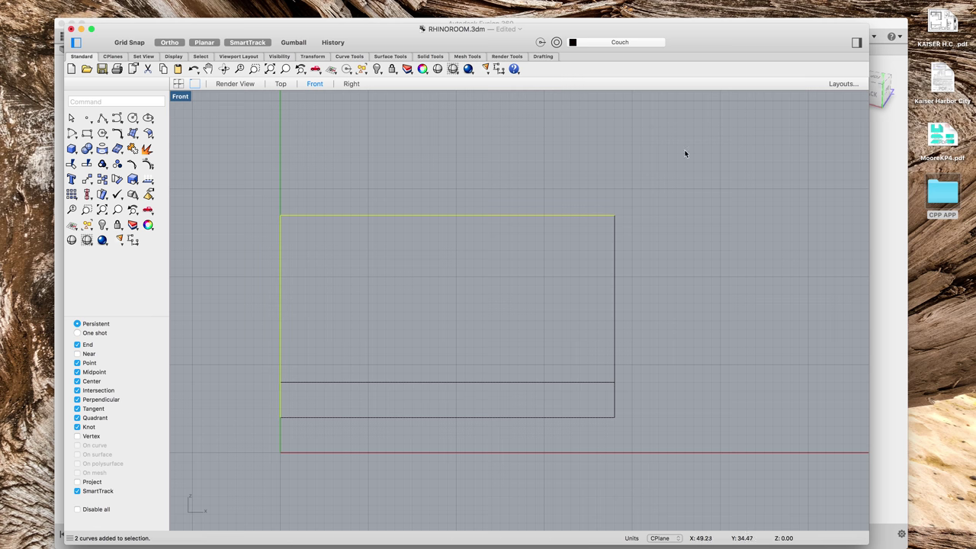
{"action": "left_click_drag", "start_coordinate": [684, 146], "coordinate": [227, 311]}
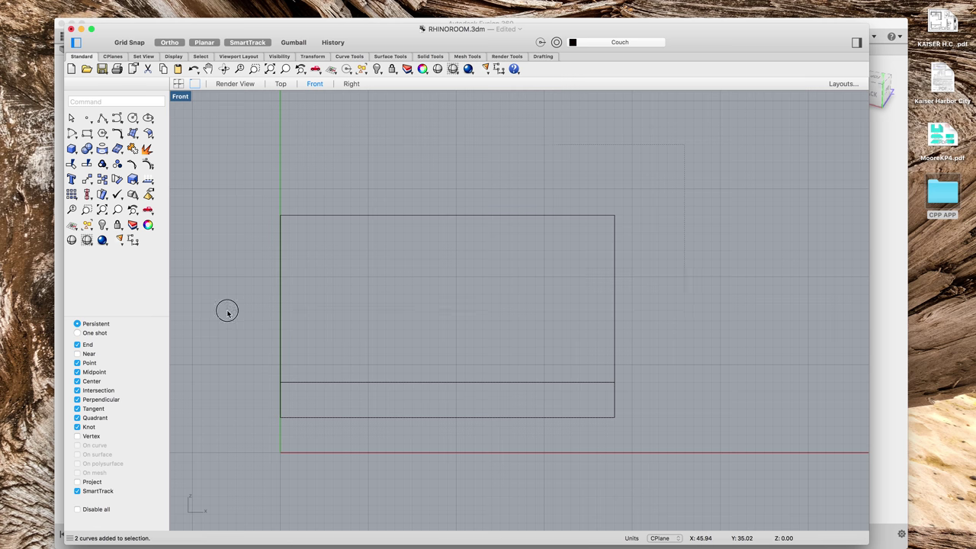
{"action": "left_click", "coordinate": [364, 417]}
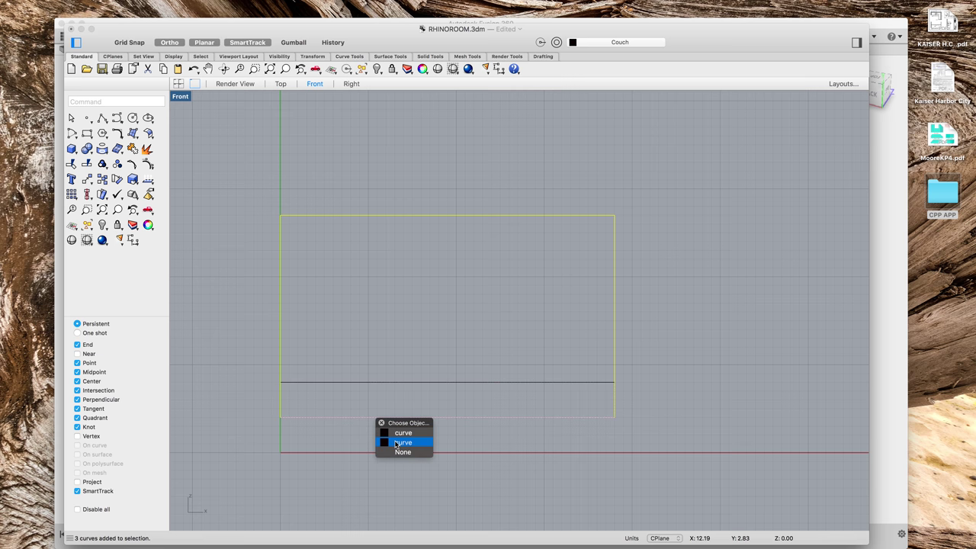
{"action": "left_click", "coordinate": [395, 443]}
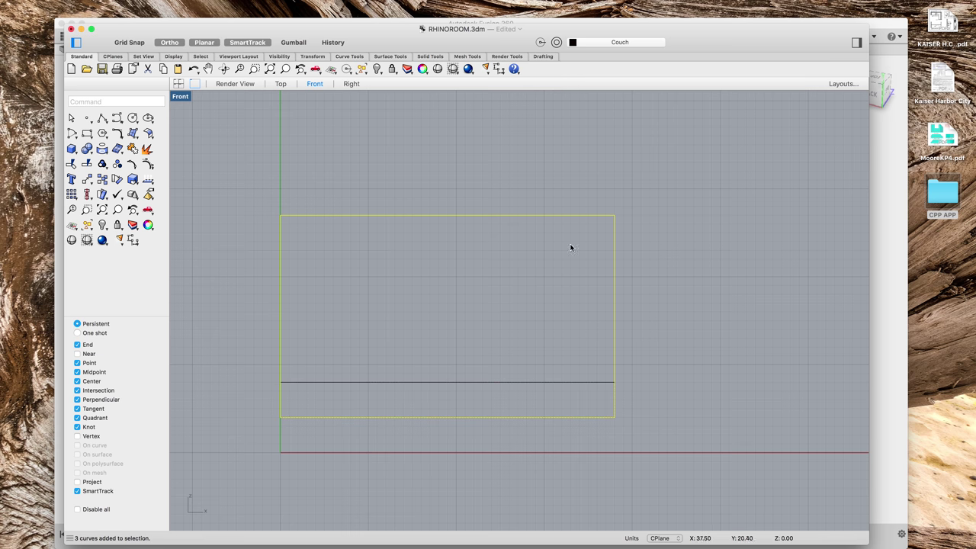
{"action": "right_click", "coordinate": [448, 282]}
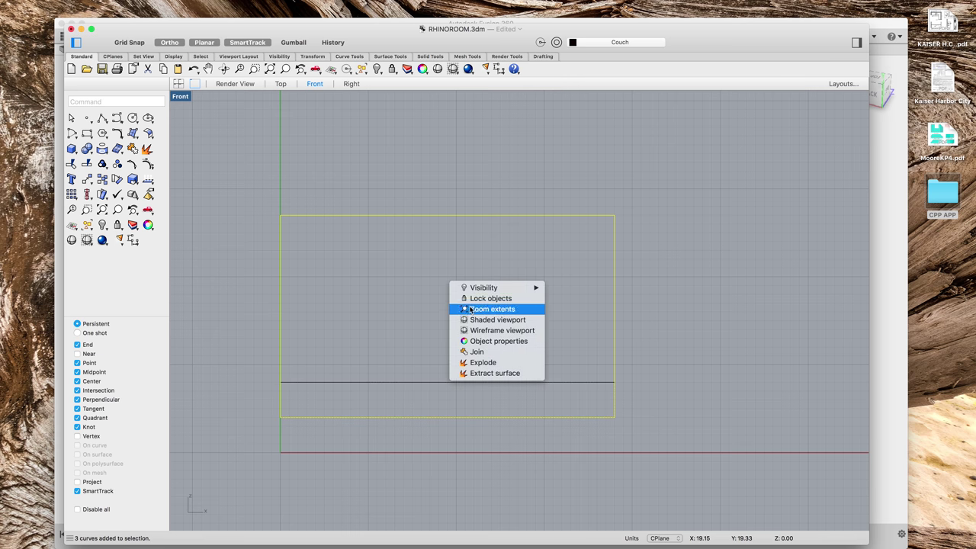
{"action": "left_click", "coordinate": [477, 353]}
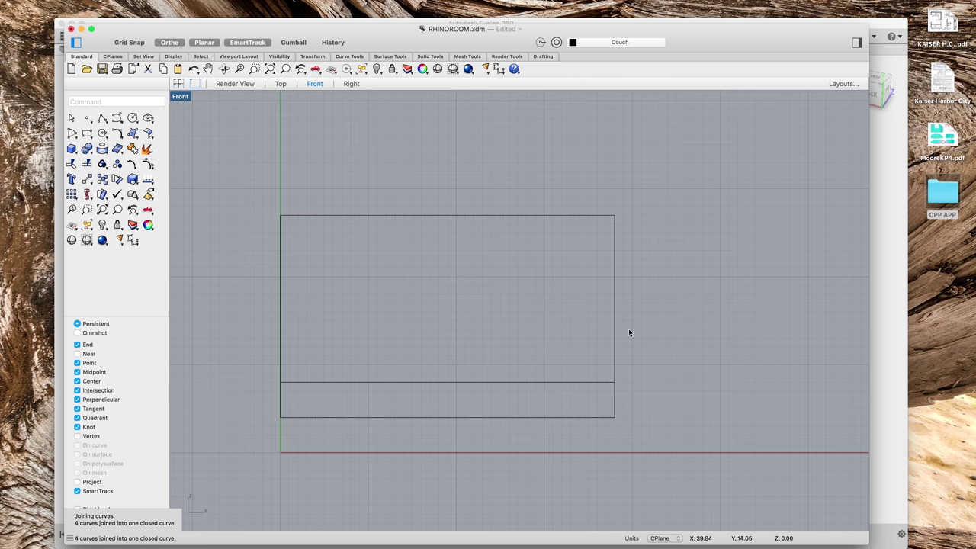
{"action": "left_click", "coordinate": [617, 247]}
{"action": "key", "text": "Escape"}
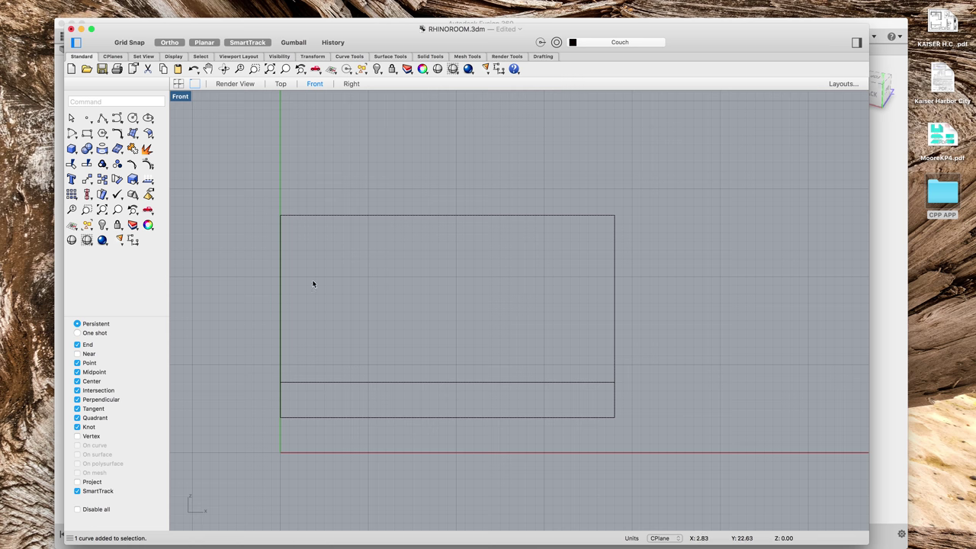
Step: Examine the sofa's side view and its dimensions on the Article page in Safari, and return to Rhino
{"action": "key", "text": "ctrl+Up"}
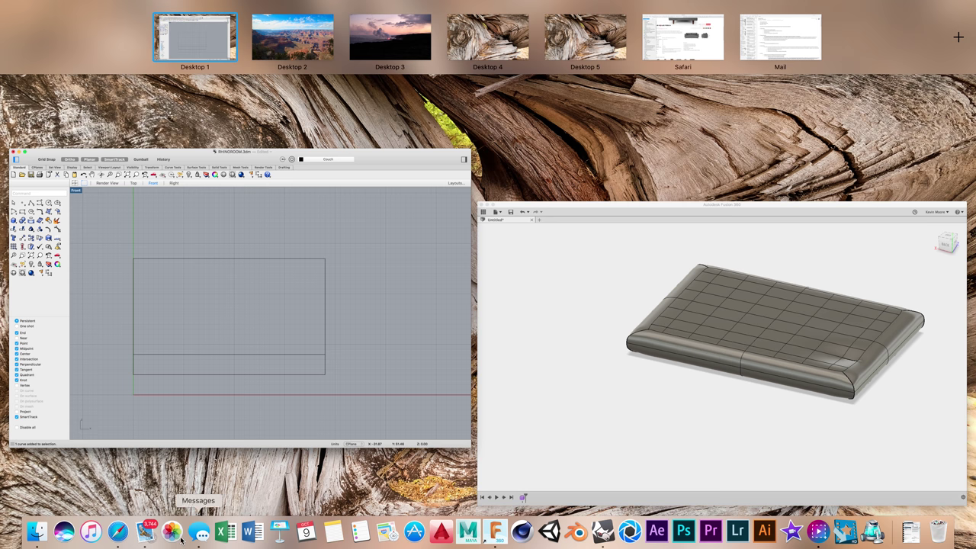
{"action": "left_click", "coordinate": [120, 539]}
{"action": "scroll", "coordinate": [566, 287], "scroll_direction": "right", "scroll_amount": 5}
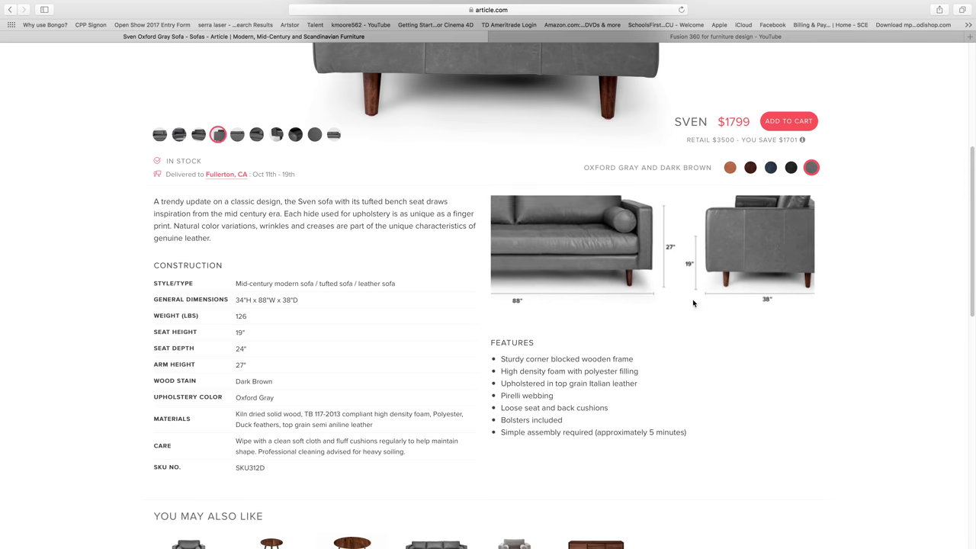
{"action": "key", "text": "ctrl+Up"}
{"action": "left_click", "coordinate": [342, 295]}
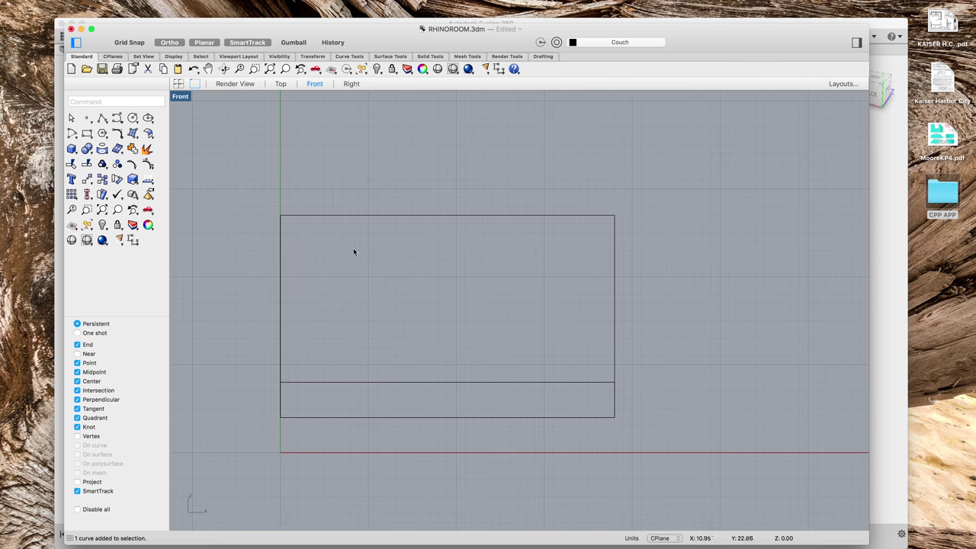
{"action": "type", "text": "line"}
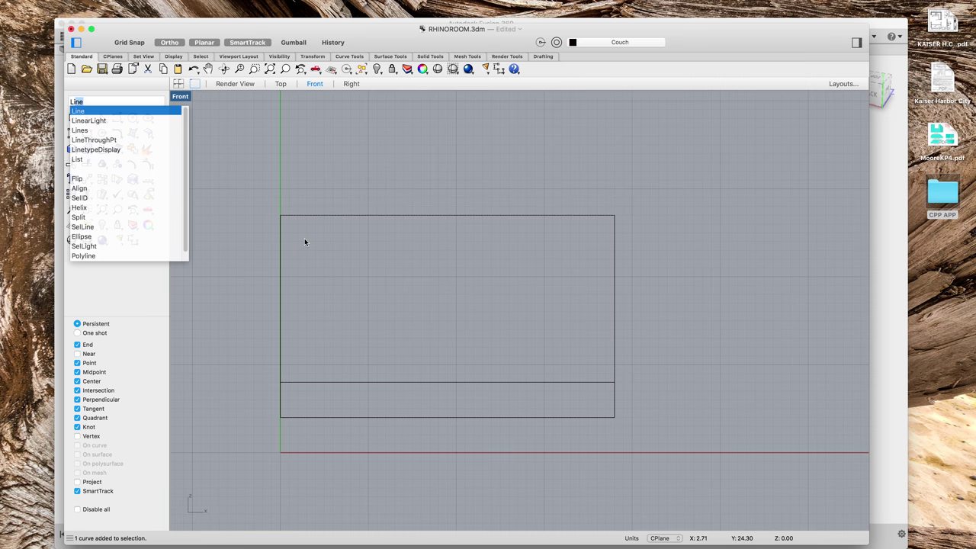
{"action": "key", "text": "Return"}
{"action": "key", "text": "Escape"}
Step: Start a polyline at the arm outline's upper-left corner with a 4-unit segment along the top edge
{"action": "type", "text": "pol"}
{"action": "key", "text": "Return"}
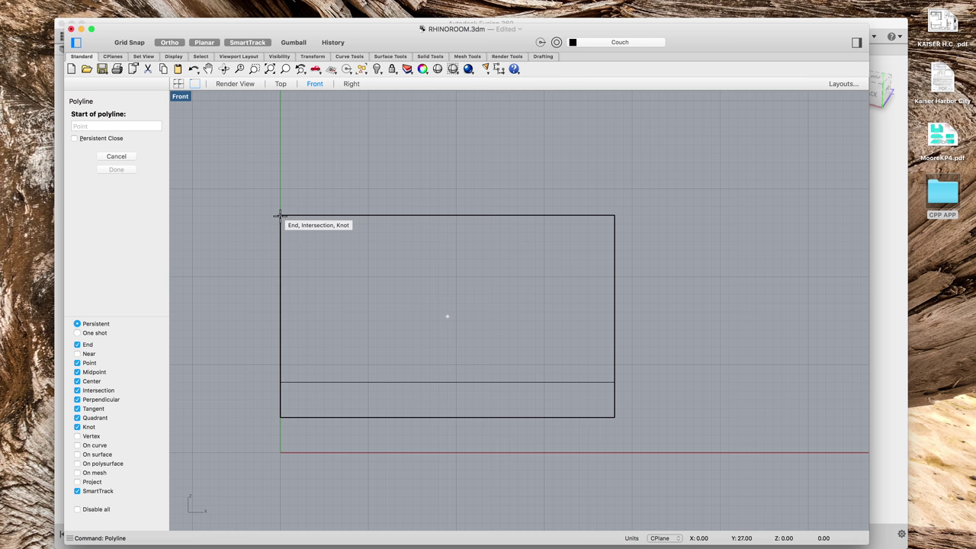
{"action": "left_click", "coordinate": [280, 215]}
{"action": "left_click", "coordinate": [447, 316]}
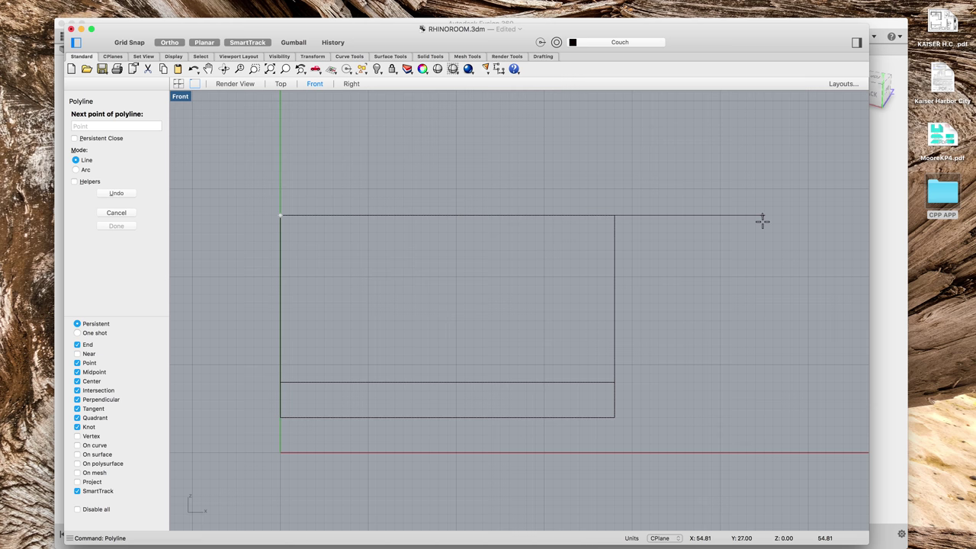
{"action": "type", "text": "4"}
{"action": "key", "text": "Return"}
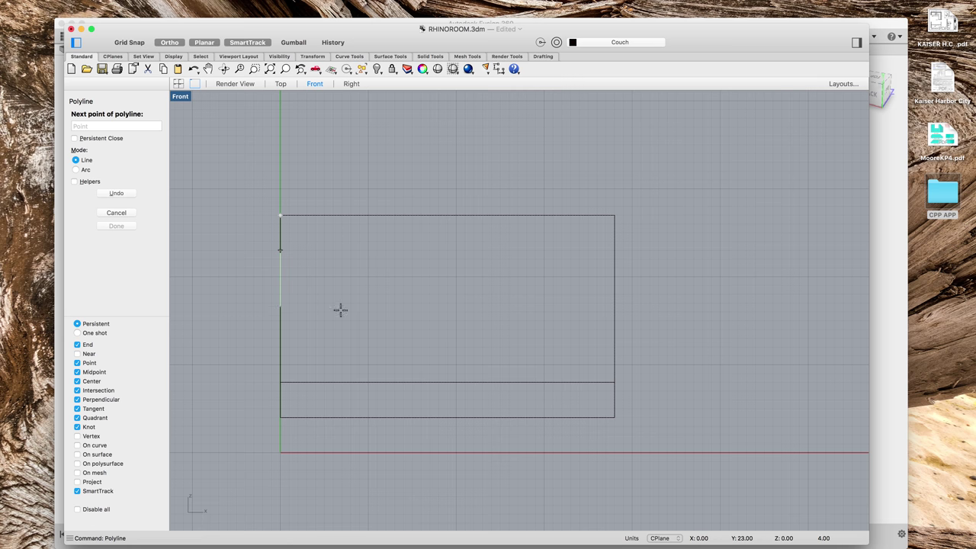
{"action": "left_click", "coordinate": [368, 240]}
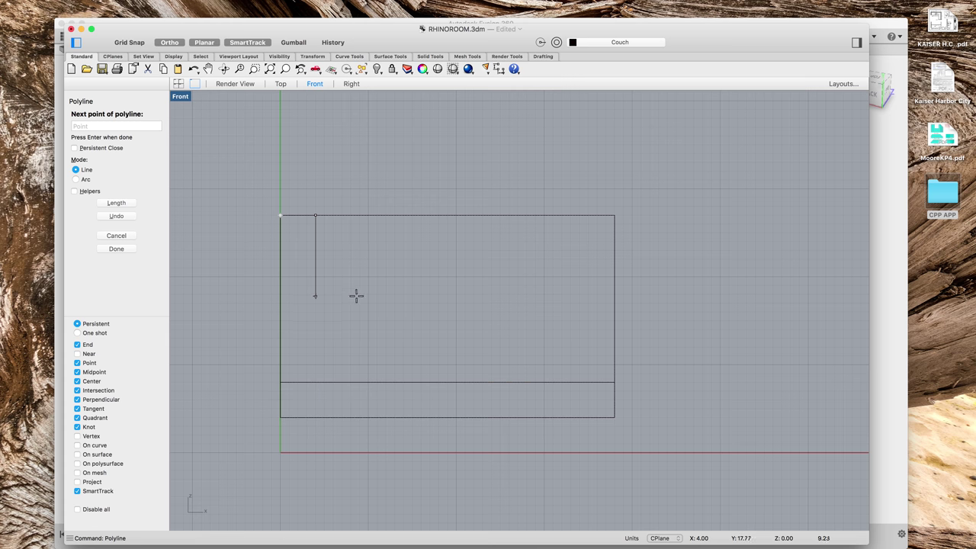
Step: With Ortho off and Helpers on, continue the polyline straight down to the base rectangle's top edge and finish it
{"action": "left_click", "coordinate": [169, 42]}
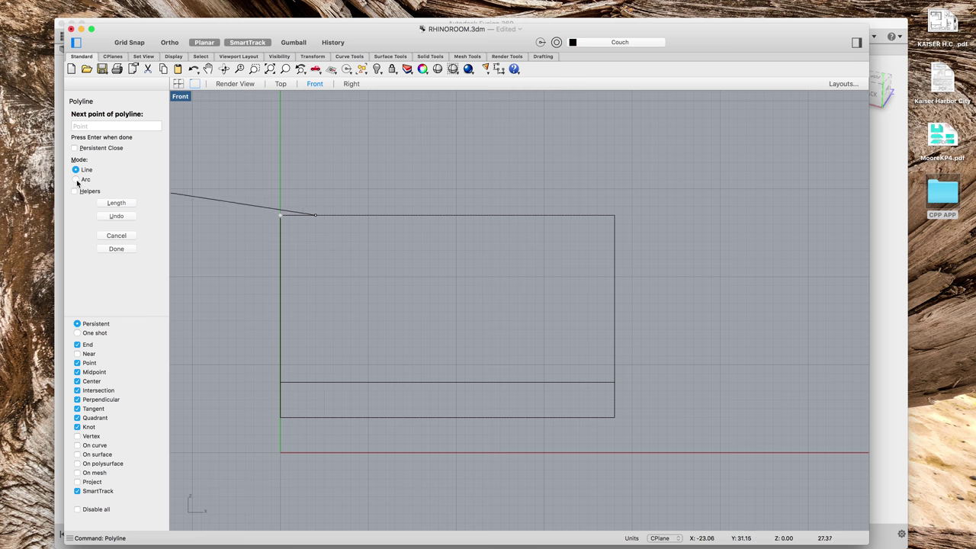
{"action": "left_click", "coordinate": [75, 192]}
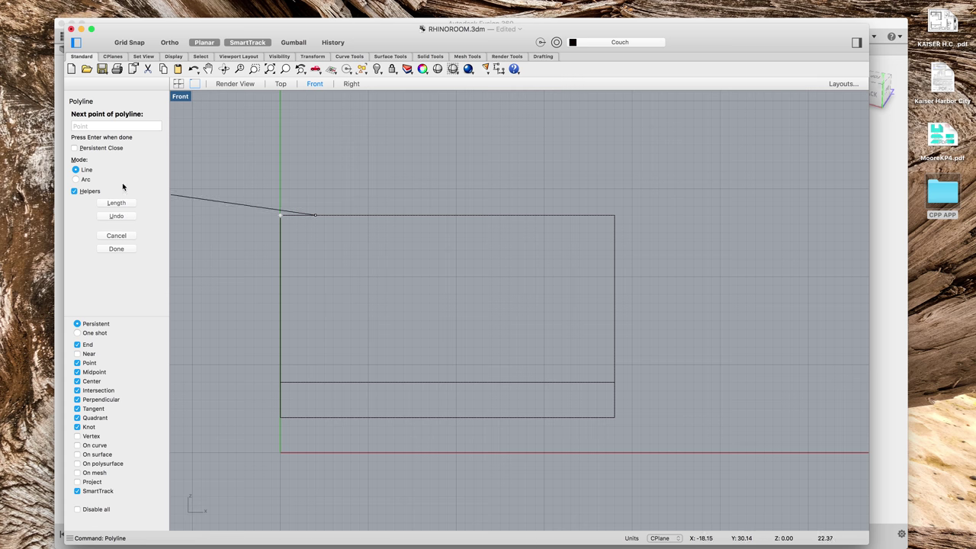
{"action": "left_click", "coordinate": [315, 382]}
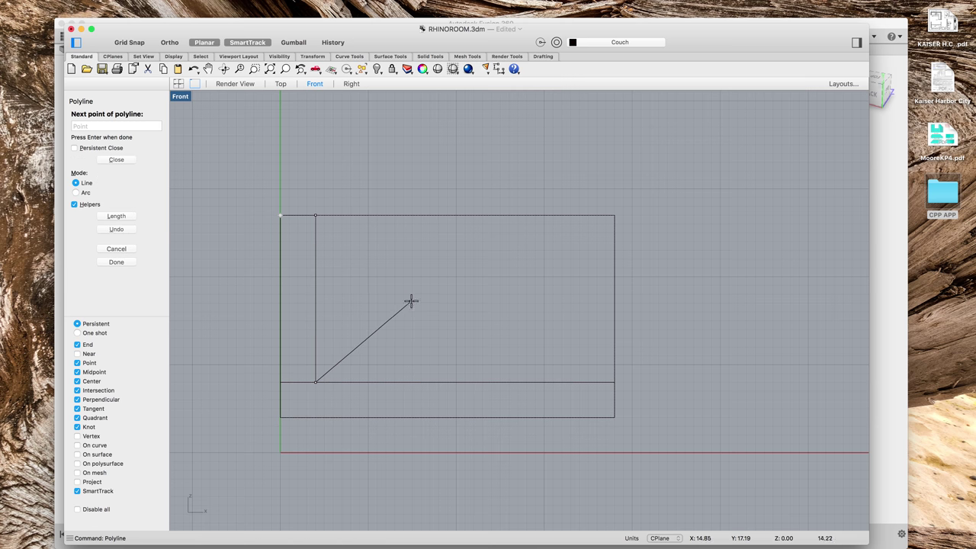
{"action": "key", "text": "Return"}
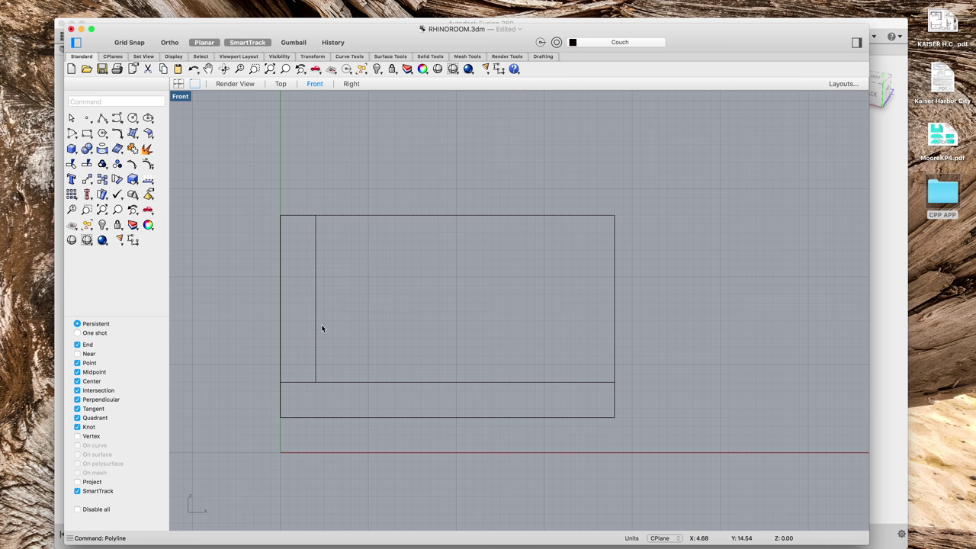
{"action": "left_click", "coordinate": [314, 340]}
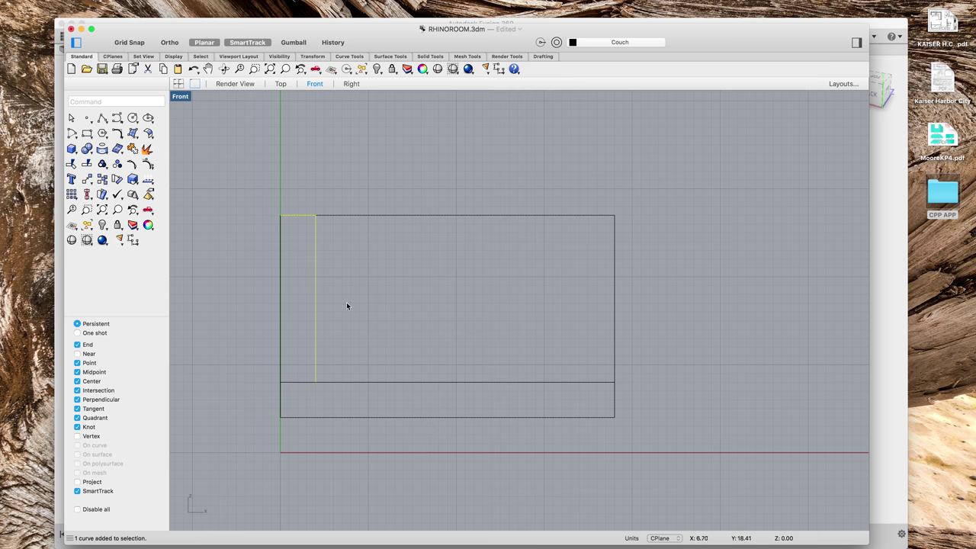
{"action": "key", "text": "Escape"}
{"action": "type", "text": "line"}
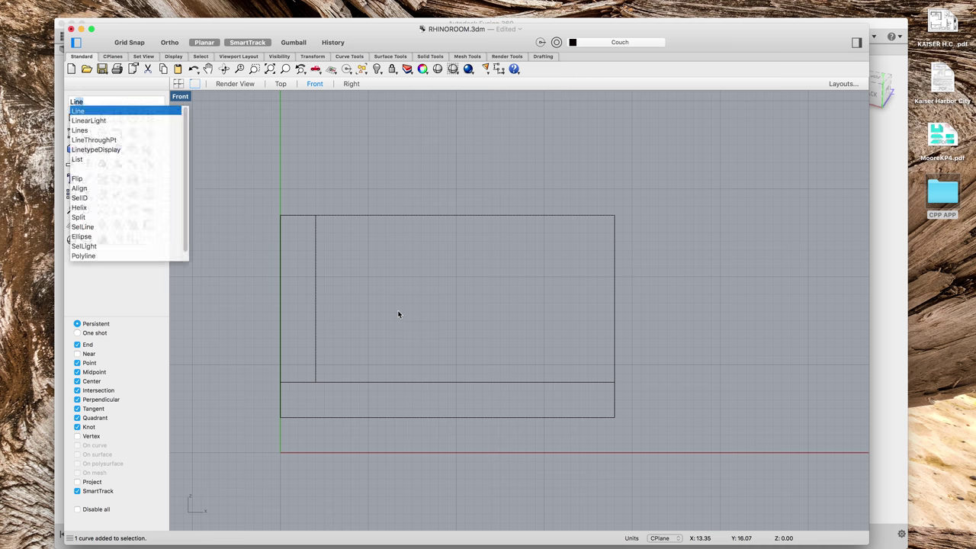
{"action": "key", "text": "Return"}
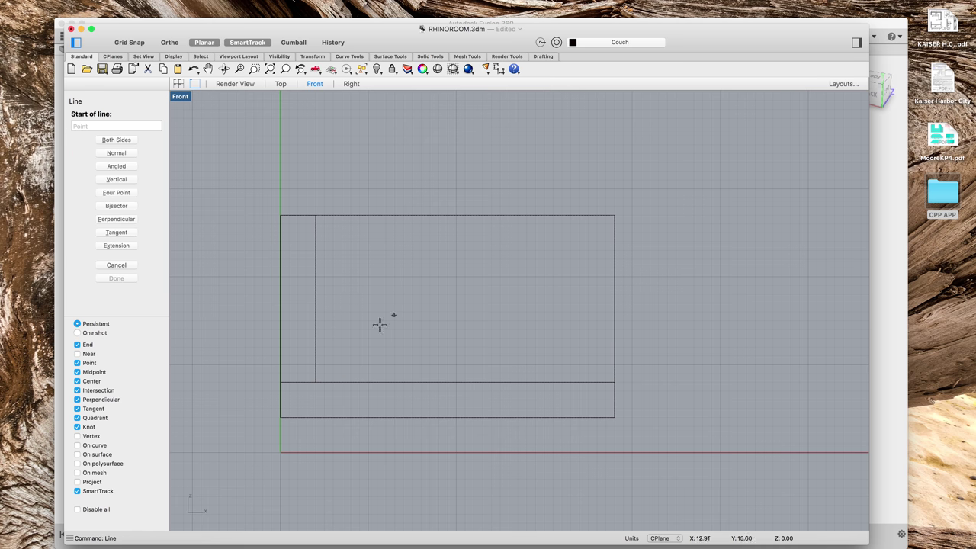
{"action": "left_click", "coordinate": [315, 381]}
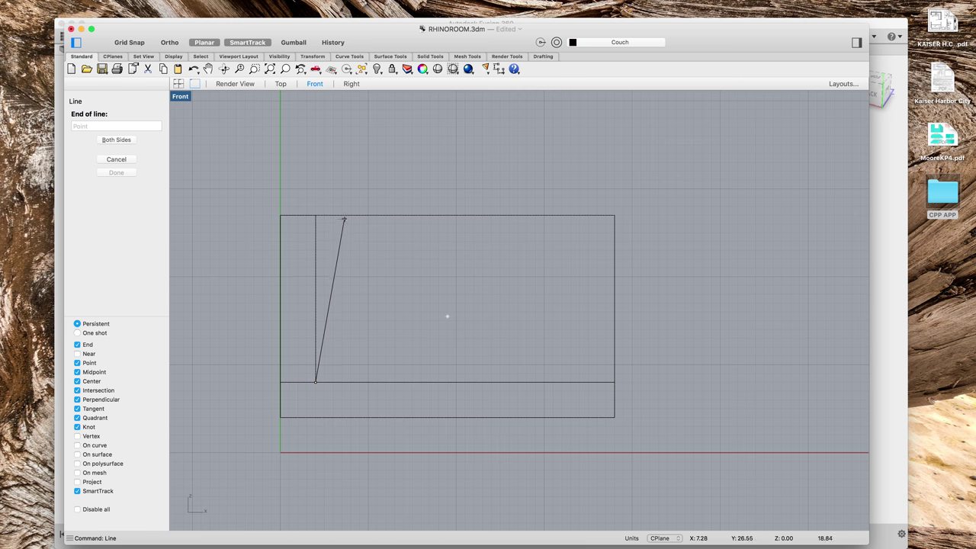
{"action": "key", "text": "Escape"}
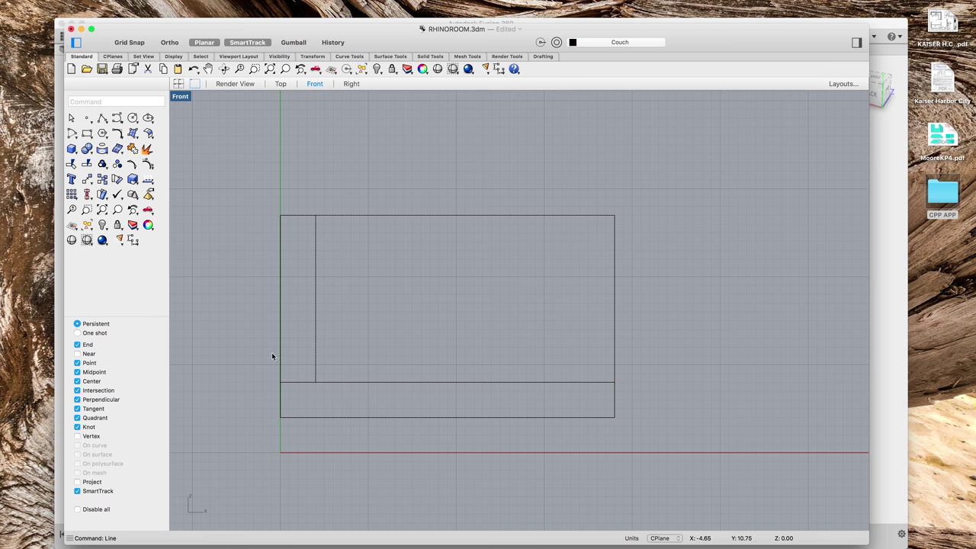
Step: Delete the back section's polyline that runs along the top edge and straight down to the base rectangle
{"action": "left_click", "coordinate": [315, 370]}
{"action": "left_click", "coordinate": [315, 382]}
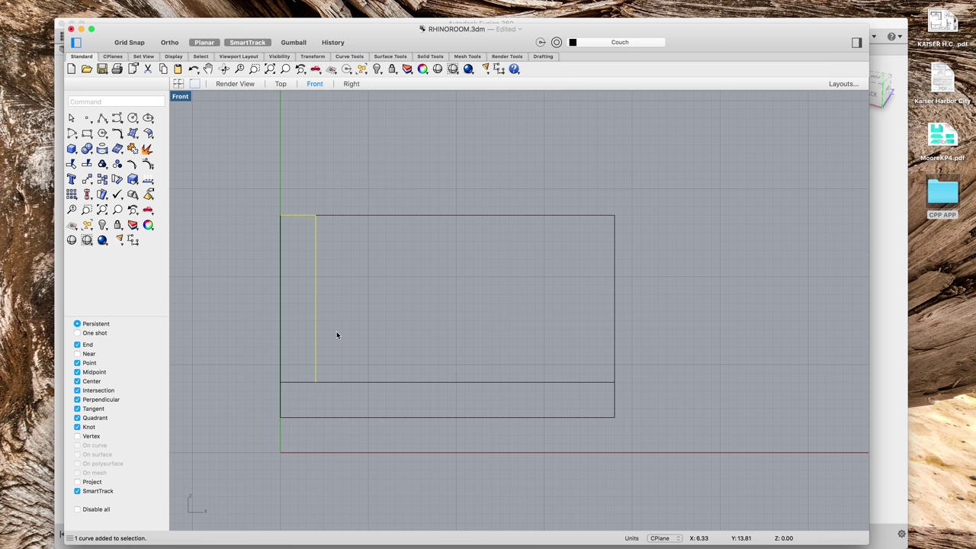
{"action": "key", "text": "Delete"}
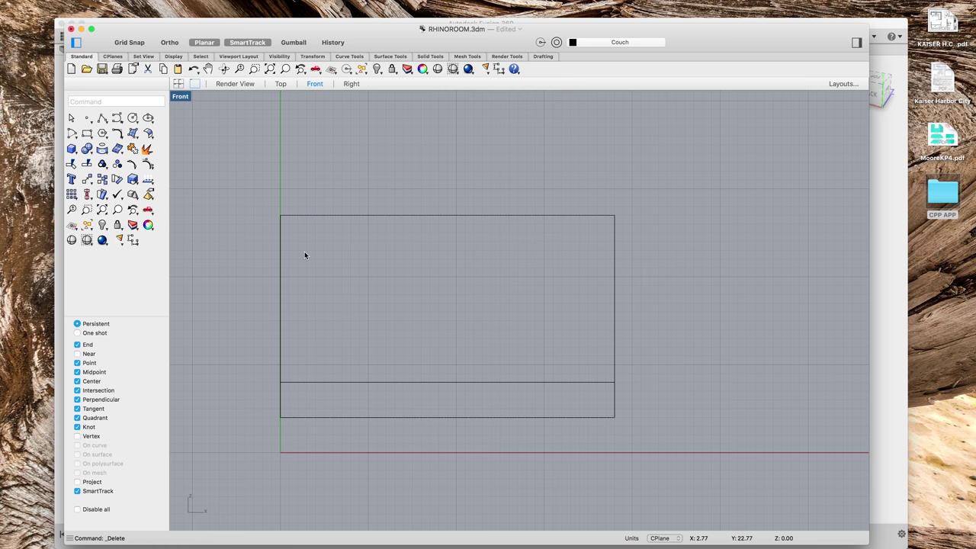
{"action": "type", "text": "Line"}
{"action": "key", "text": "Return"}
{"action": "left_click", "coordinate": [281, 216]}
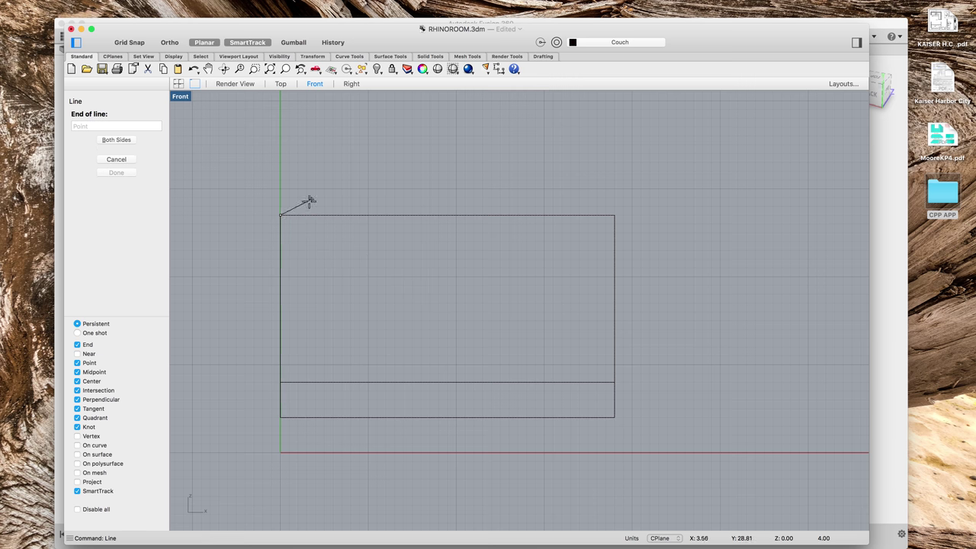
{"action": "key", "text": "Escape"}
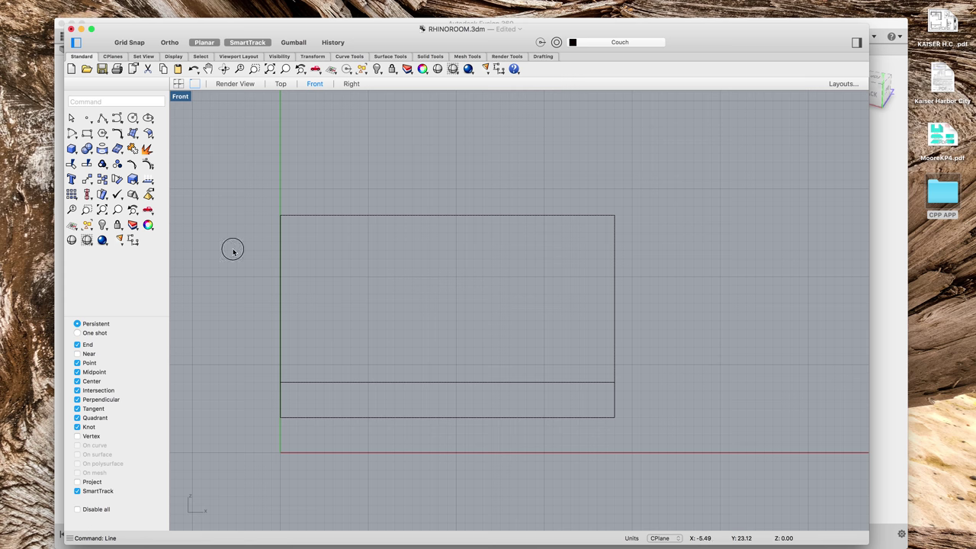
{"action": "left_click_drag", "start_coordinate": [236, 244], "coordinate": [431, 171]}
{"action": "key", "text": "Delete"}
Step: Start a new polyline at the arm outline's upper-left corner with a 4-unit segment along the top edge
{"action": "type", "text": "Pol"}
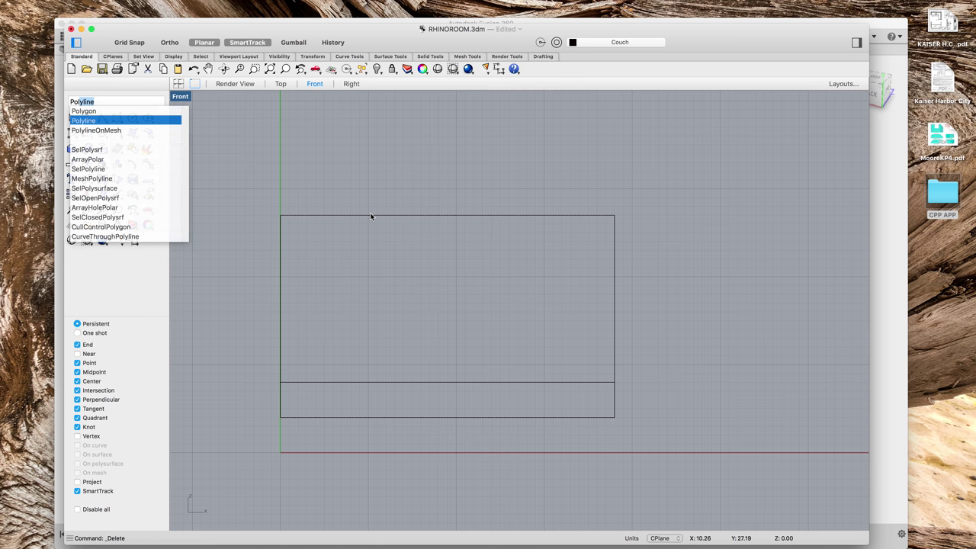
{"action": "type", "text": "y"}
{"action": "key", "text": "Return"}
{"action": "left_click", "coordinate": [279, 215]}
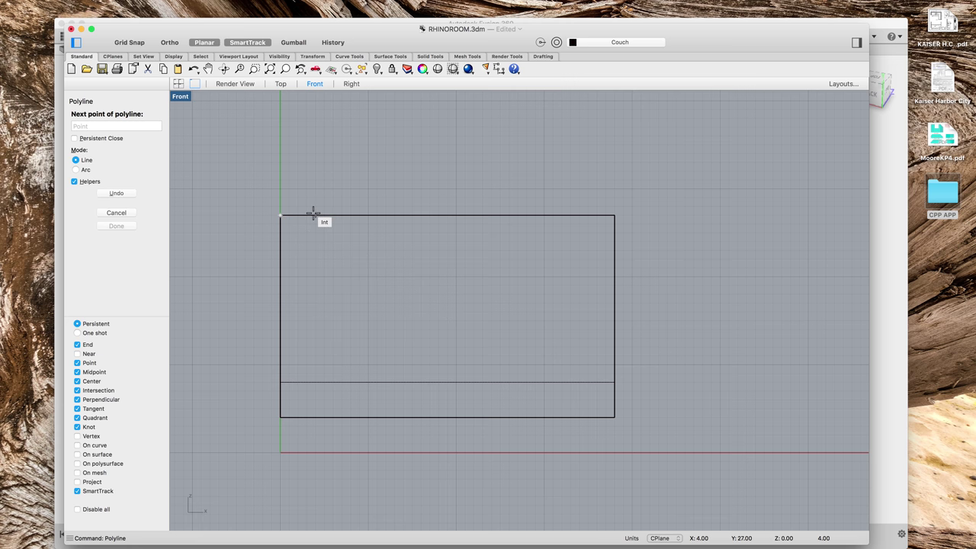
{"action": "left_click", "coordinate": [315, 216]}
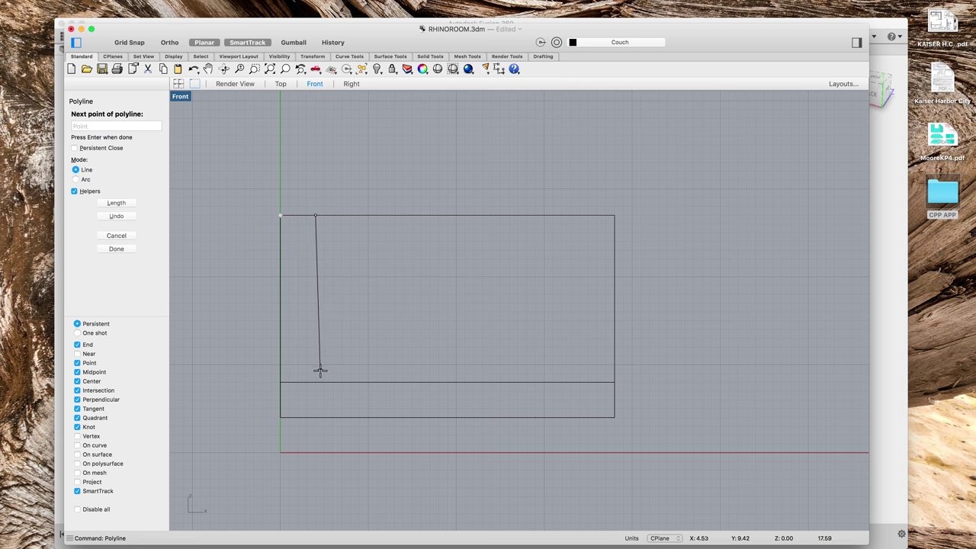
Step: Continue the polyline straight down to the base rectangle, 2 units along its top edge and back up to the vertical segment's upper end
{"action": "left_click", "coordinate": [447, 399]}
{"action": "key", "text": "super+z"}
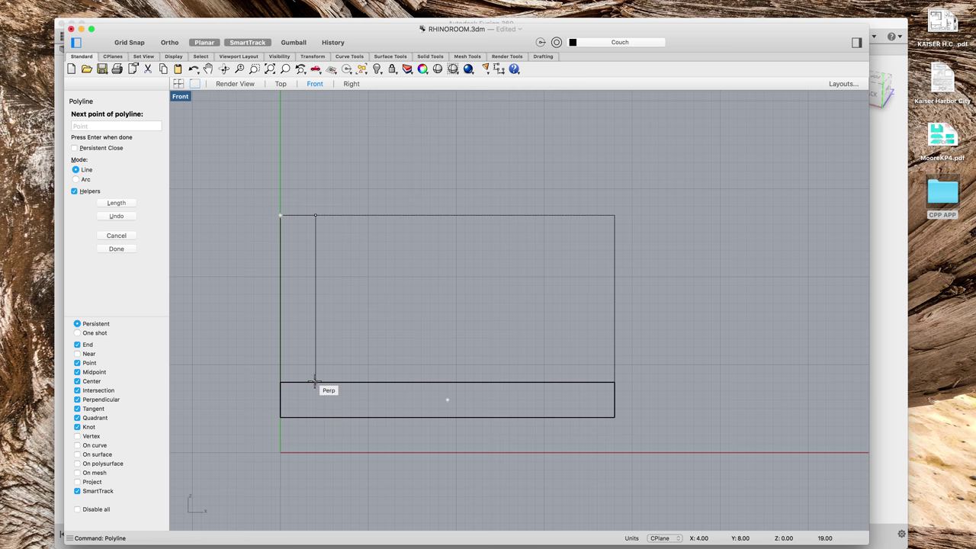
{"action": "left_click", "coordinate": [315, 382]}
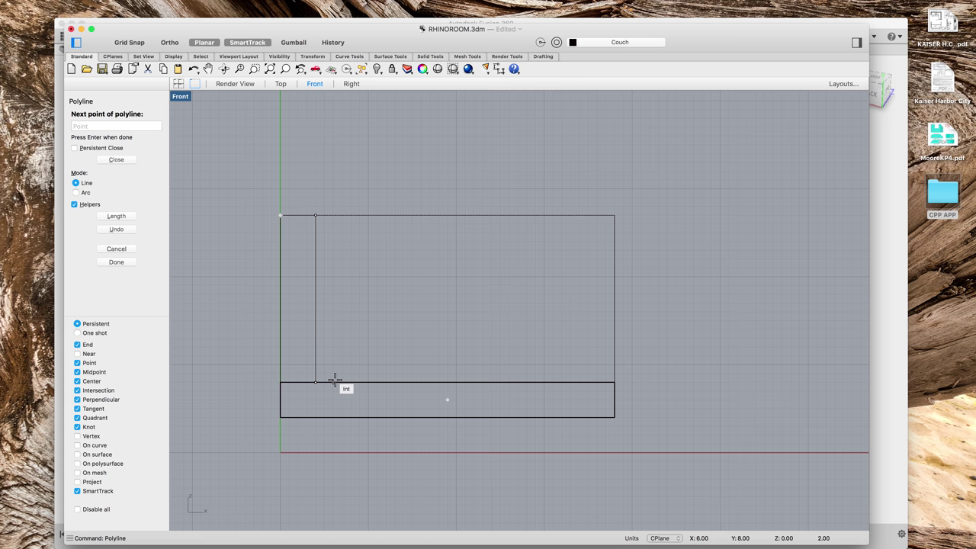
{"action": "left_click", "coordinate": [334, 381]}
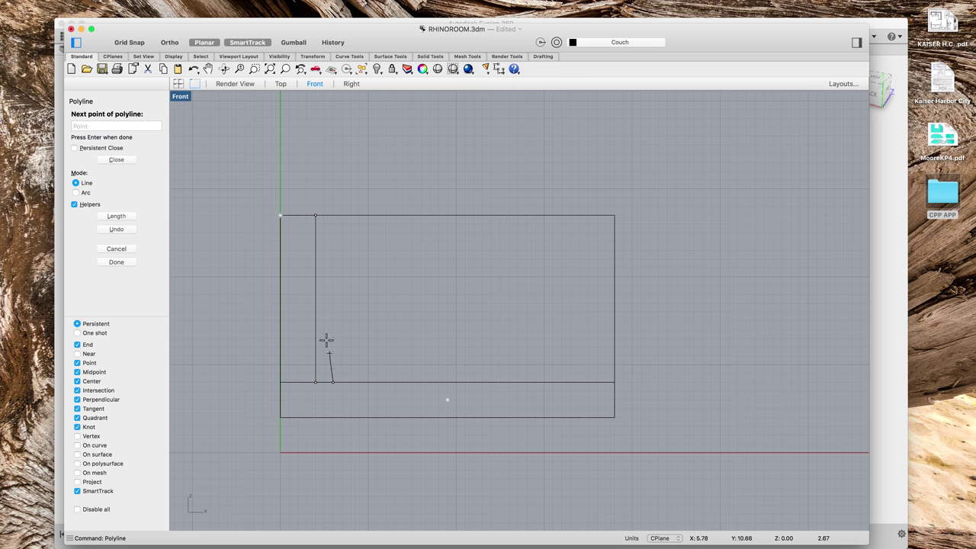
{"action": "left_click", "coordinate": [314, 214]}
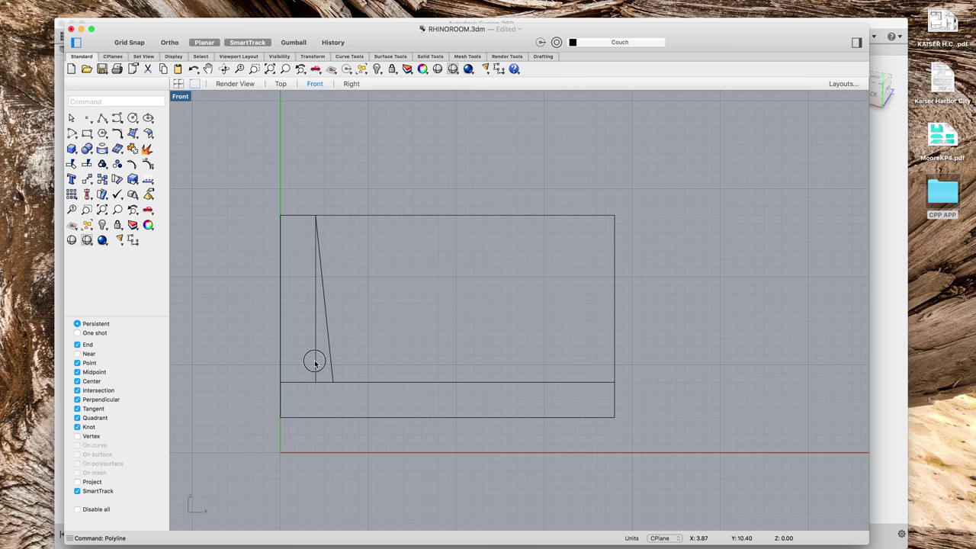
Step: Explode the polyline and delete its vertical segment, keeping the slanted back line
{"action": "right_click", "coordinate": [335, 321]}
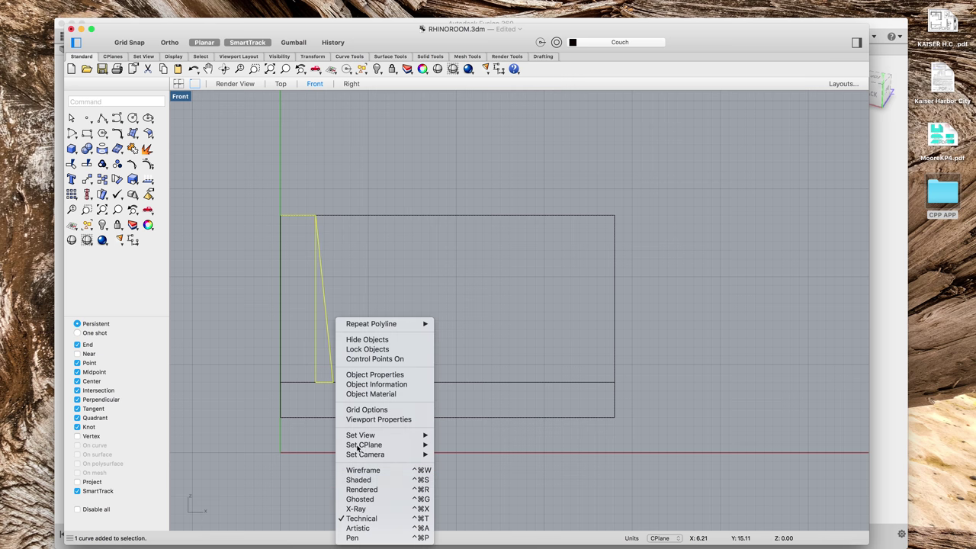
{"action": "middle_click", "coordinate": [351, 267]}
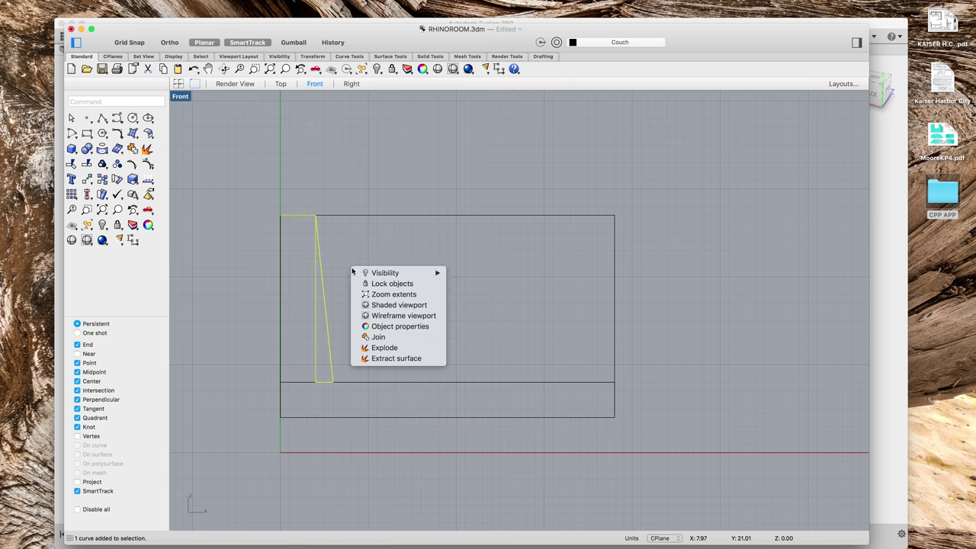
{"action": "left_click", "coordinate": [385, 348]}
{"action": "key", "text": "Escape"}
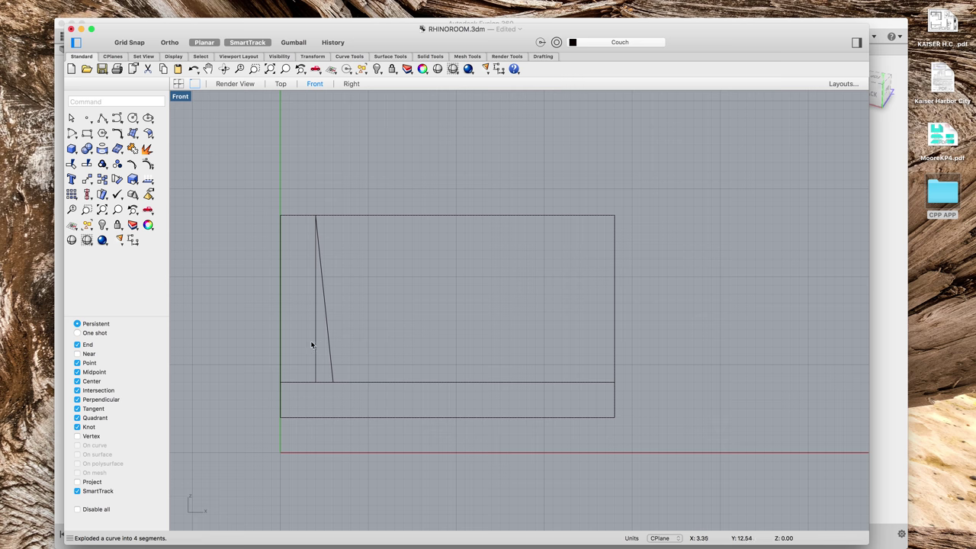
{"action": "left_click", "coordinate": [315, 341]}
{"action": "key", "text": "Delete"}
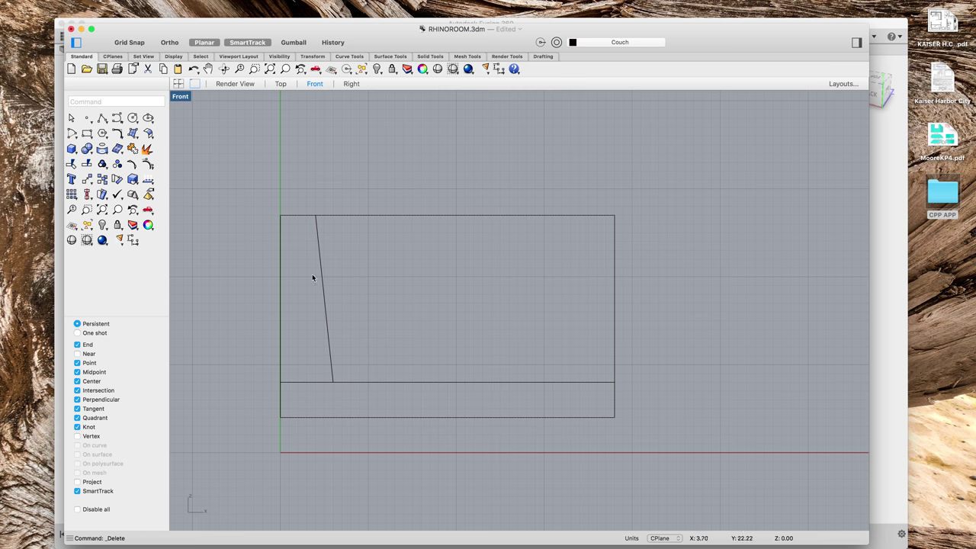
Step: Trim the base rectangle with the slanted back line, removing the portion behind the line
{"action": "type", "text": "trim"}
{"action": "key", "text": "Return"}
{"action": "left_click", "coordinate": [331, 374]}
{"action": "key", "text": "Return"}
{"action": "left_click", "coordinate": [316, 382]}
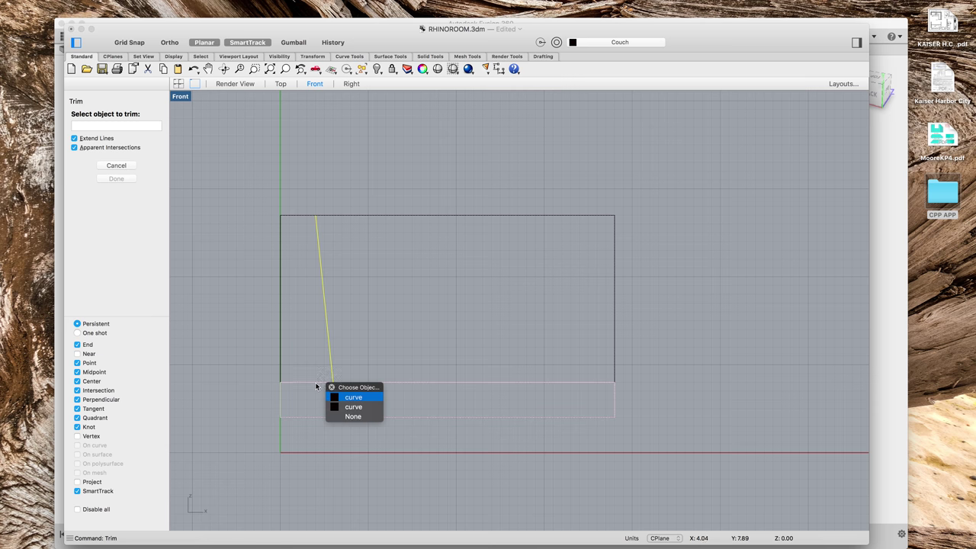
{"action": "left_click", "coordinate": [335, 398]}
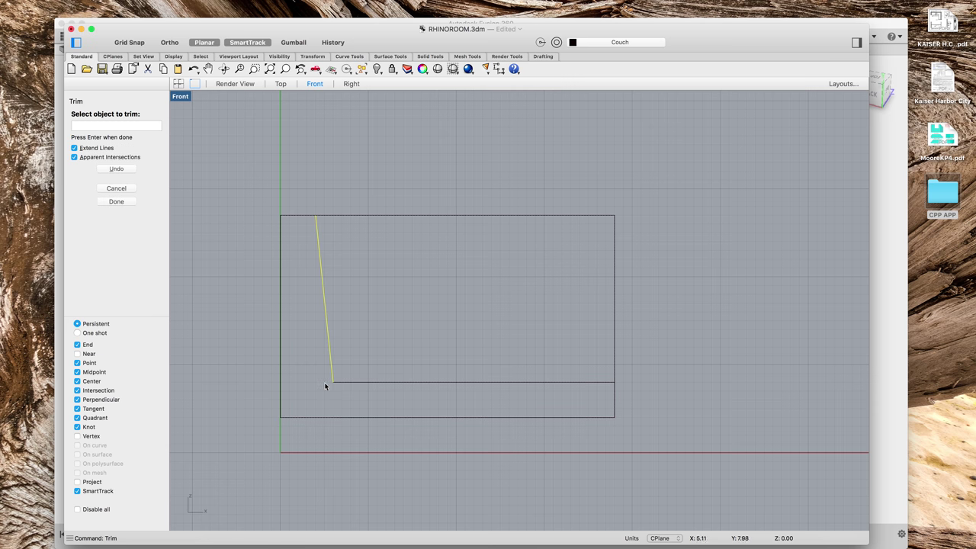
{"action": "key", "text": "Return"}
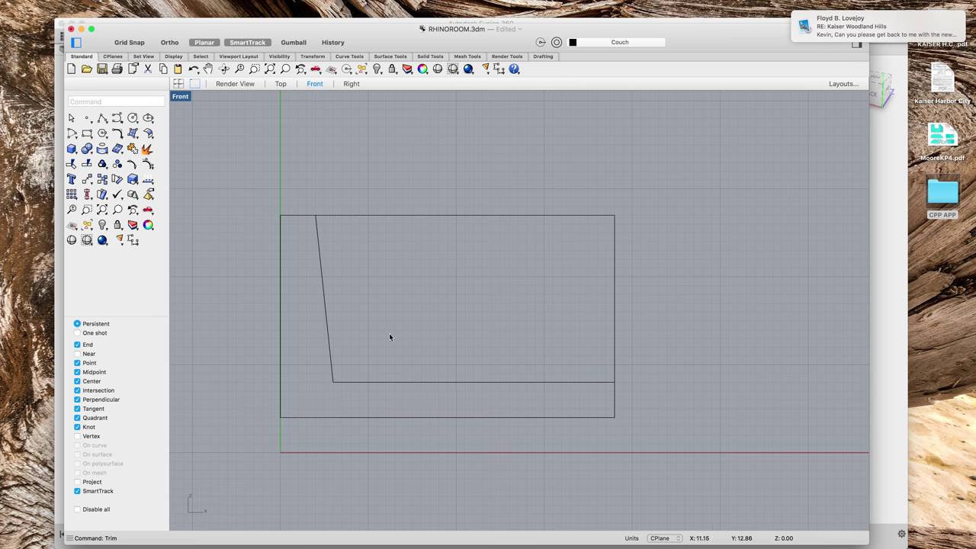
Step: Examine which separate curves make up the slanted back line, the trimmed base strip and the arm outline
{"action": "left_click_drag", "start_coordinate": [442, 318], "coordinate": [315, 395]}
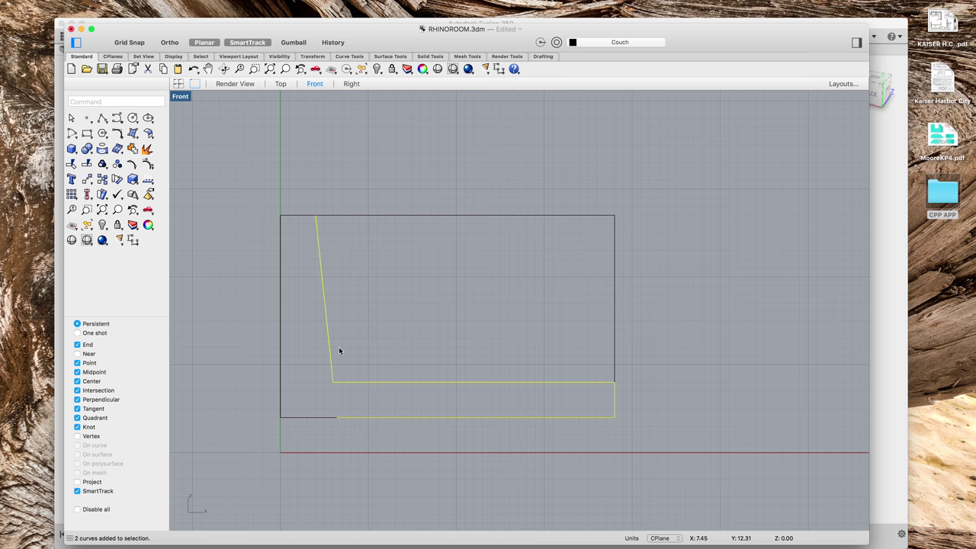
{"action": "key", "text": "Escape"}
{"action": "left_click", "coordinate": [349, 418]}
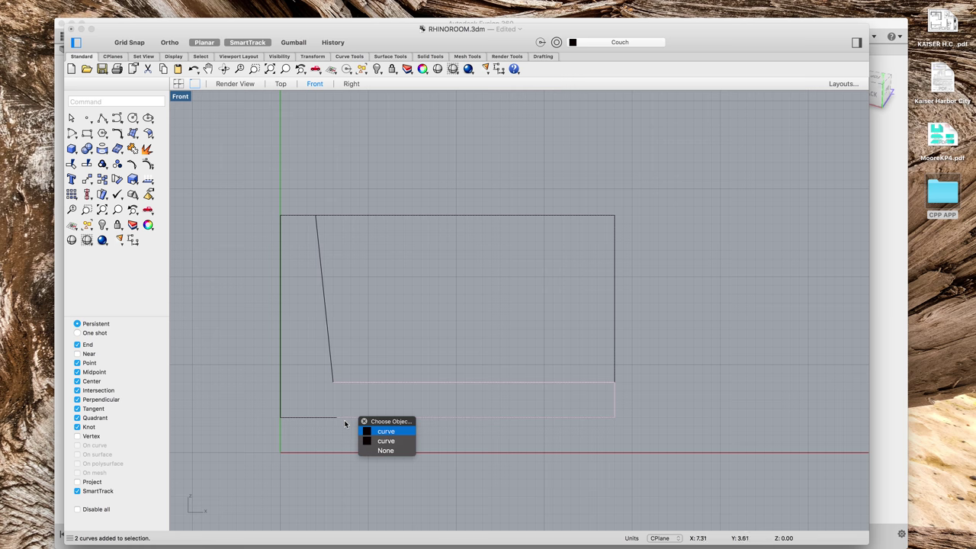
{"action": "left_click", "coordinate": [381, 431]}
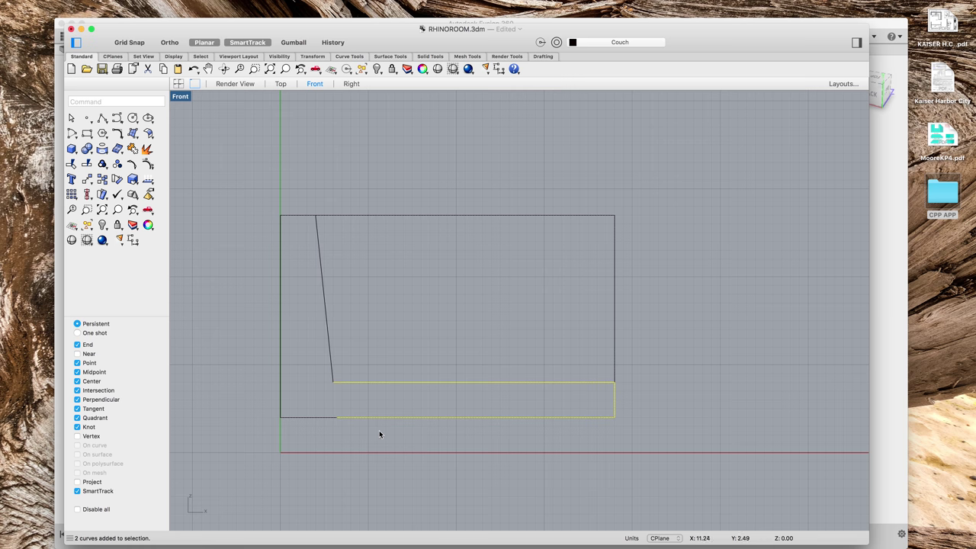
{"action": "left_click", "coordinate": [323, 417]}
{"action": "key", "text": "Escape"}
{"action": "left_click", "coordinate": [323, 417]}
{"action": "key", "text": "Escape"}
{"action": "left_click", "coordinate": [251, 427]}
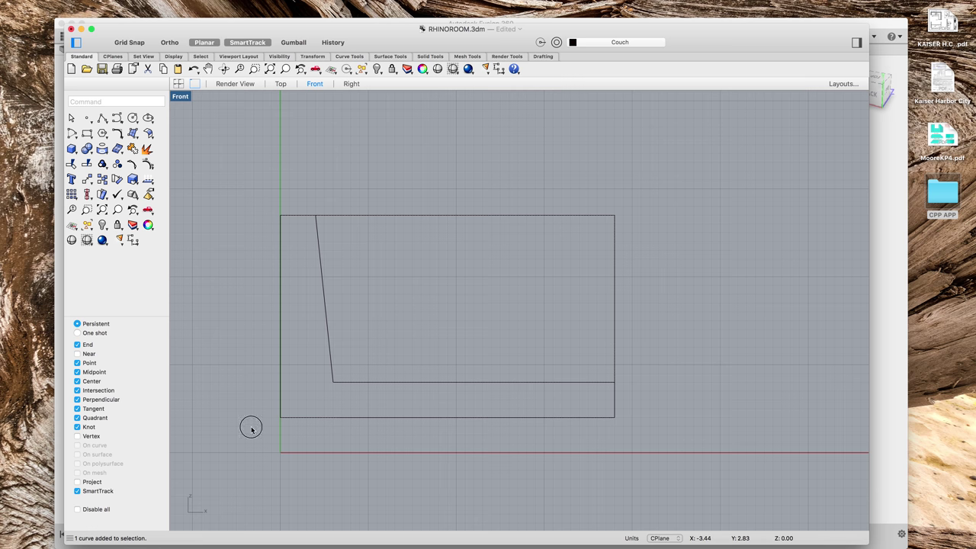
{"action": "left_click", "coordinate": [276, 372]}
{"action": "left_click", "coordinate": [303, 357]}
Step: Draw a closed polyline from the upper-left corner, 4 units along the top, down the slanted line, around the base strip and back up
{"action": "type", "text": "y"}
{"action": "key", "text": "Return"}
{"action": "type", "text": "poly"}
{"action": "key", "text": "Return"}
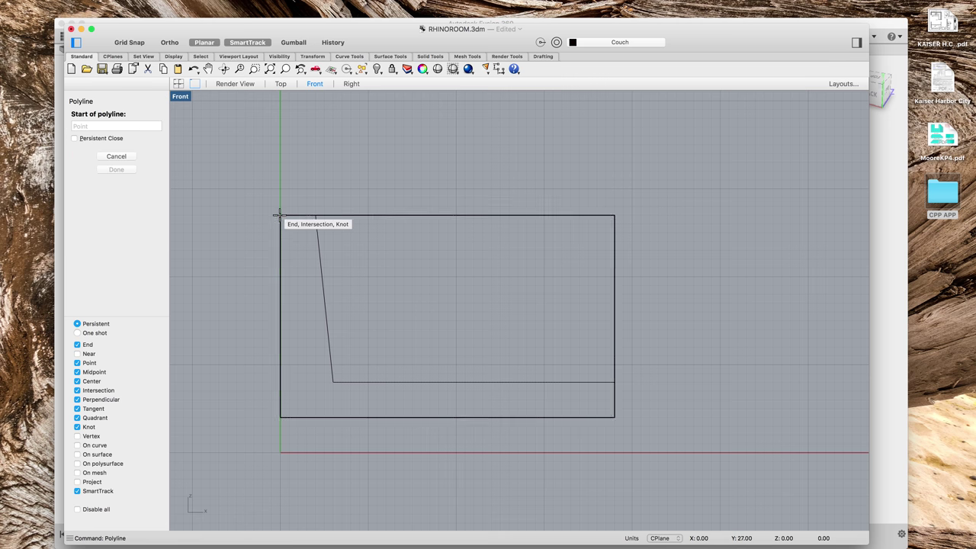
{"action": "left_click", "coordinate": [280, 215]}
{"action": "left_click", "coordinate": [316, 215]}
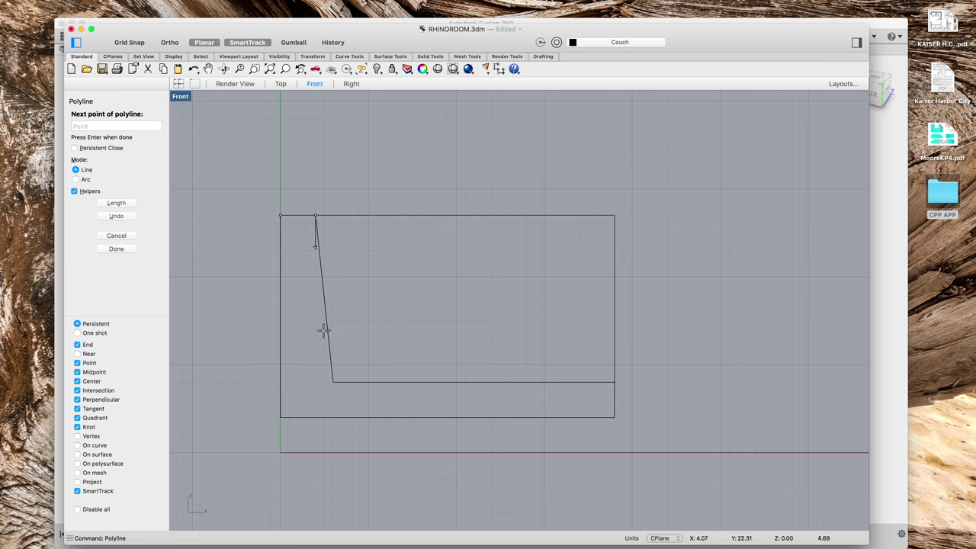
{"action": "left_click", "coordinate": [332, 381]}
{"action": "left_click", "coordinate": [615, 381]}
{"action": "left_click", "coordinate": [615, 417]}
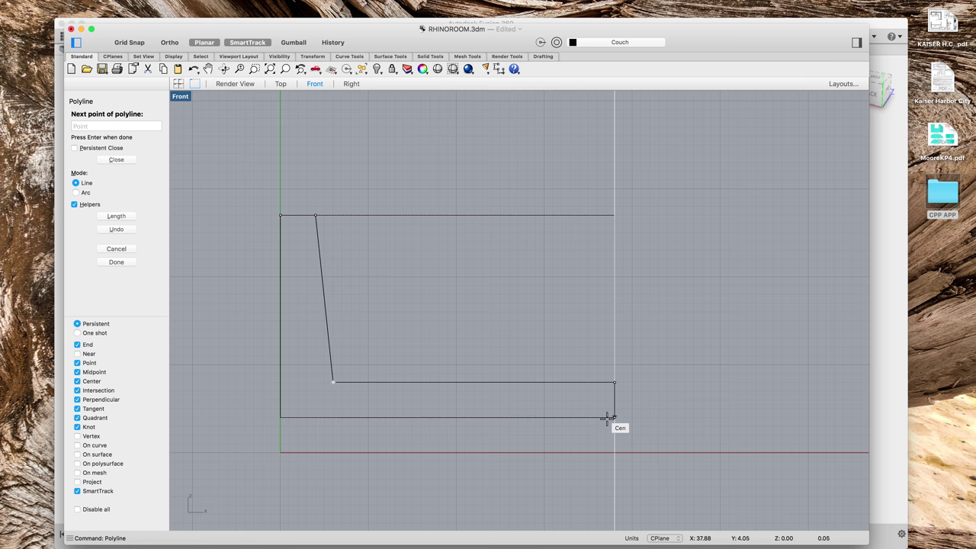
{"action": "left_click", "coordinate": [281, 417]}
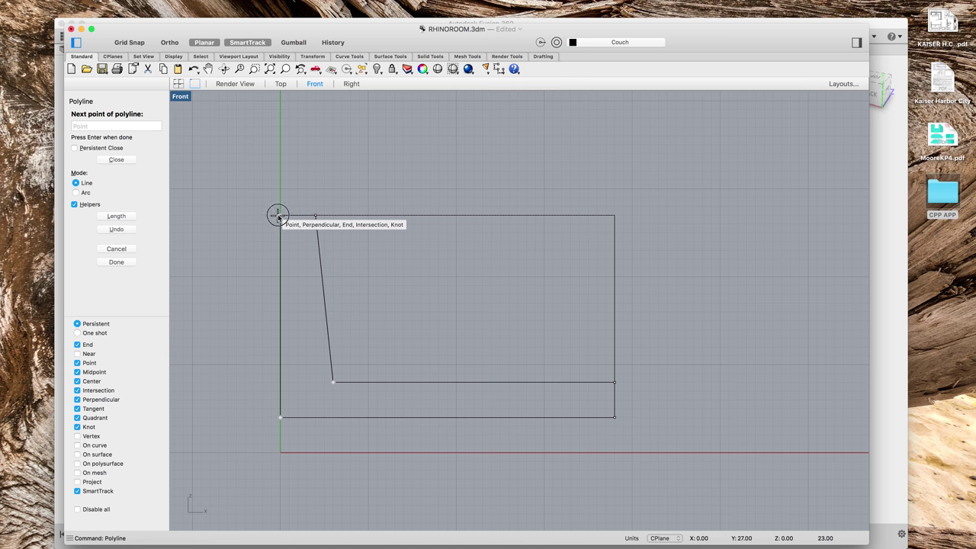
{"action": "left_click", "coordinate": [280, 215]}
Step: Delete the leftover separate slanted back line and base strip, keeping the closed L-shaped profile
{"action": "left_click", "coordinate": [327, 283]}
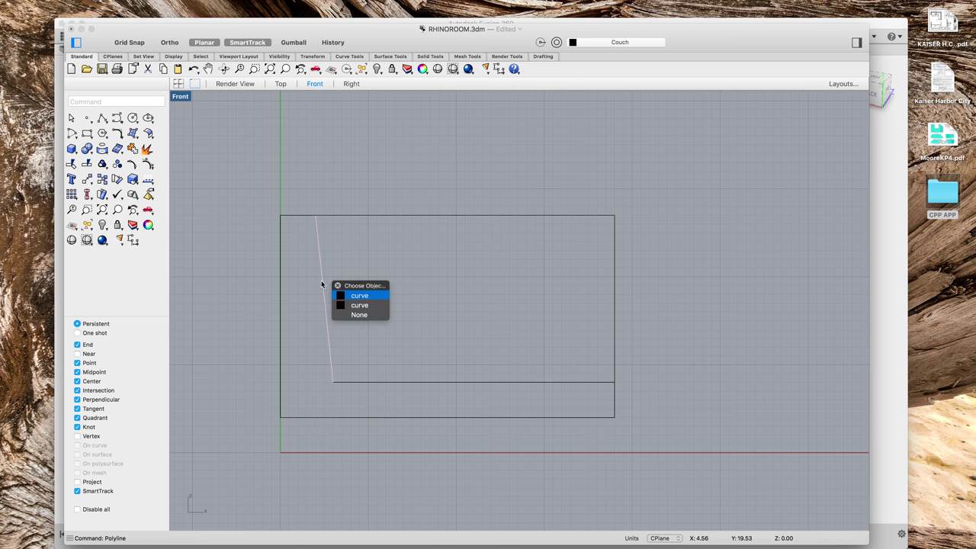
{"action": "left_click", "coordinate": [357, 296]}
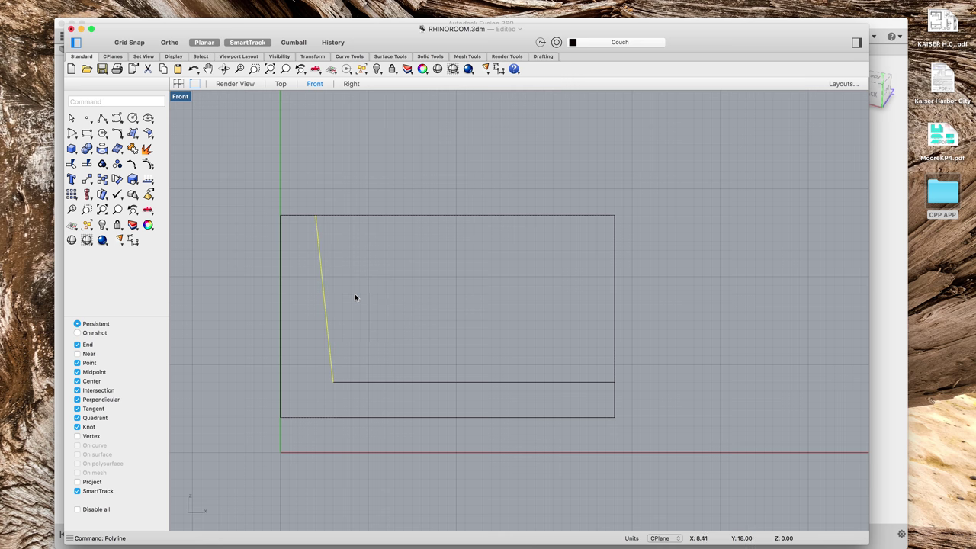
{"action": "key", "text": "Delete"}
{"action": "left_click", "coordinate": [362, 380]}
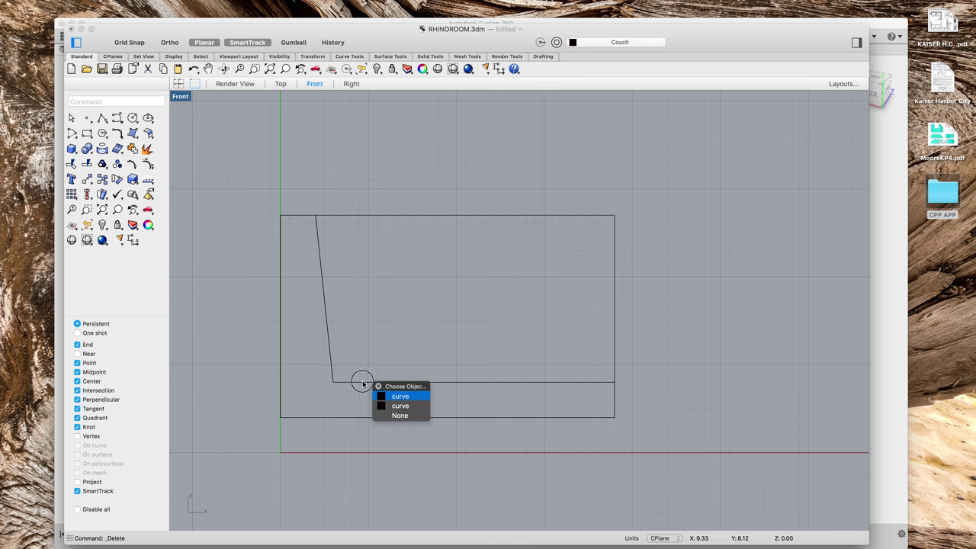
{"action": "left_click", "coordinate": [391, 407]}
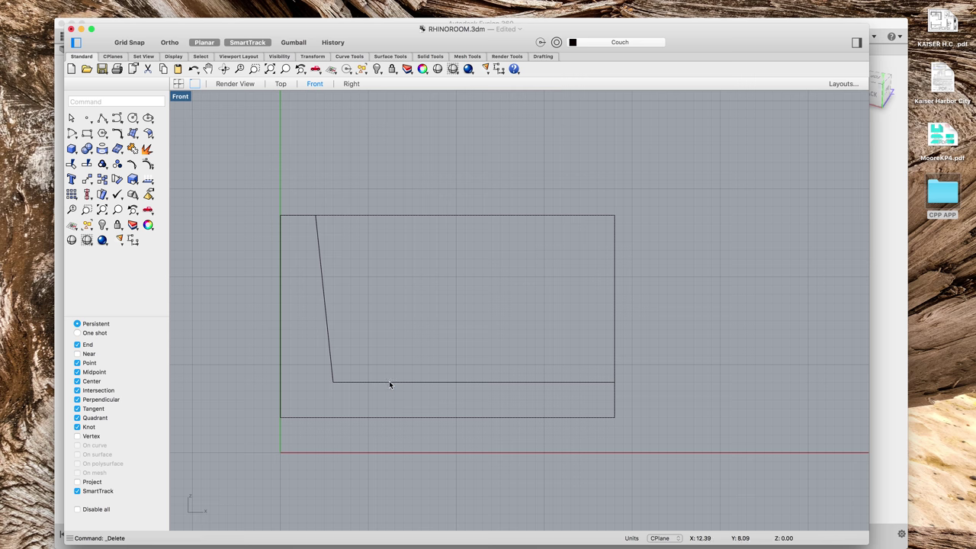
{"action": "key", "text": "Escape"}
Step: Extrude the arm rectangle into a solid 6 units thick in the perspective render view
{"action": "left_click", "coordinate": [493, 215]}
{"action": "left_click", "coordinate": [501, 250]}
{"action": "left_click", "coordinate": [237, 84]}
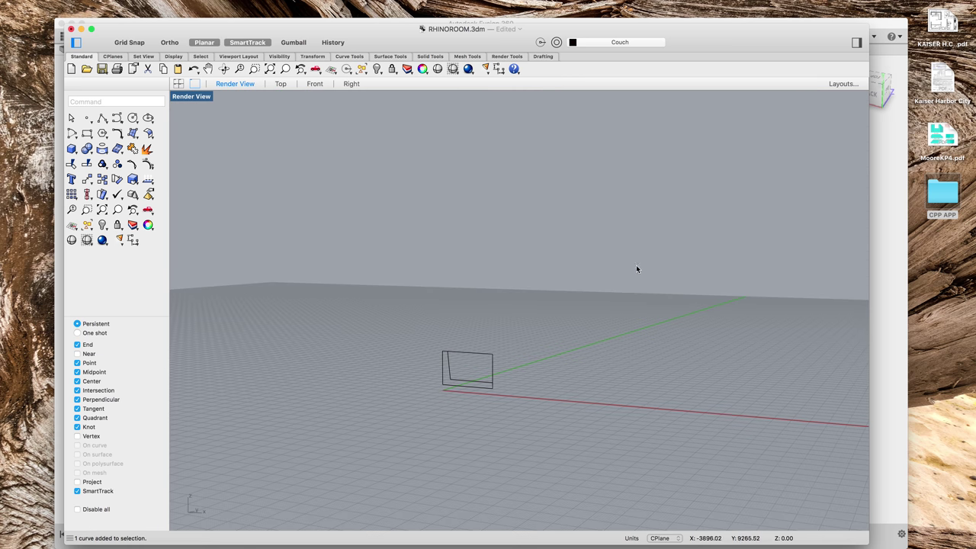
{"action": "right_click_drag", "start_coordinate": [583, 389], "coordinate": [414, 357]}
{"action": "left_click", "coordinate": [418, 343]}
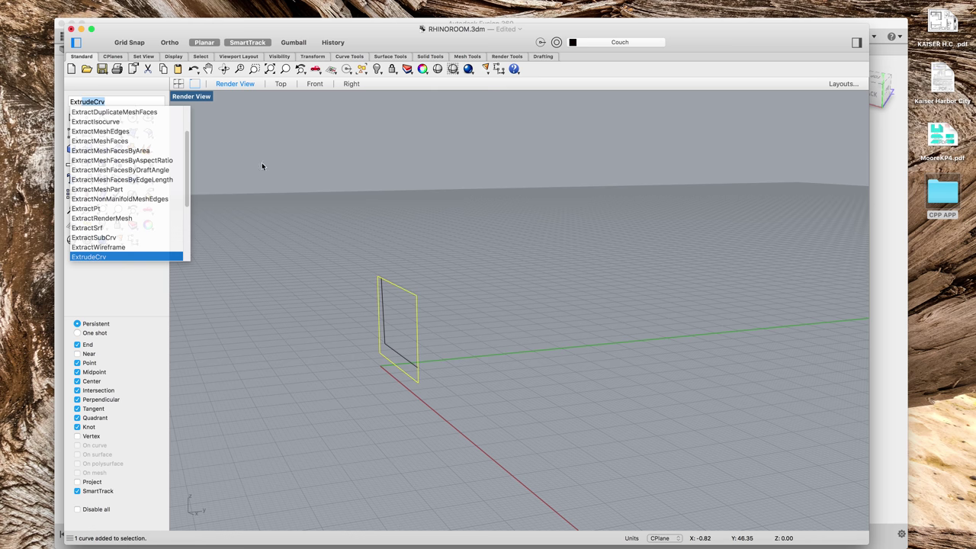
{"action": "key", "text": "Return"}
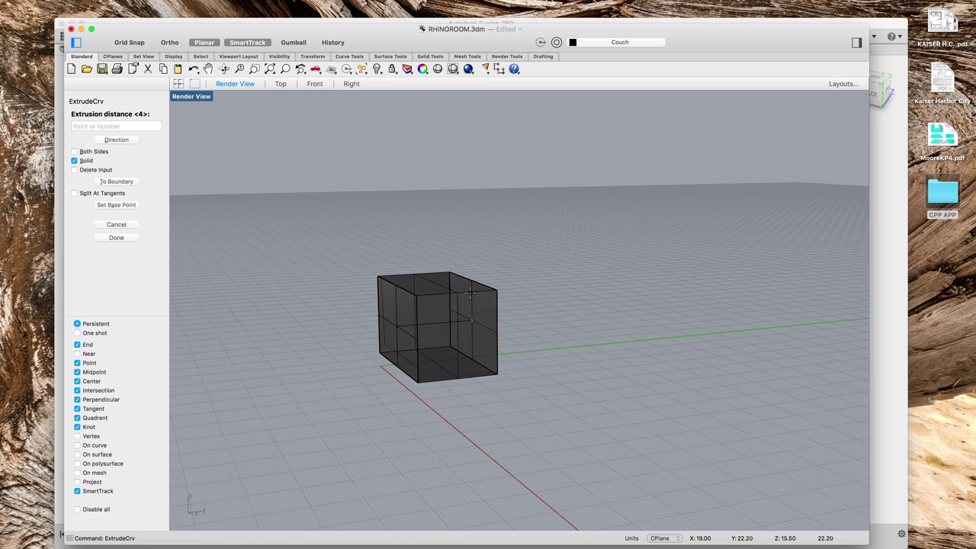
{"action": "left_click", "coordinate": [426, 351]}
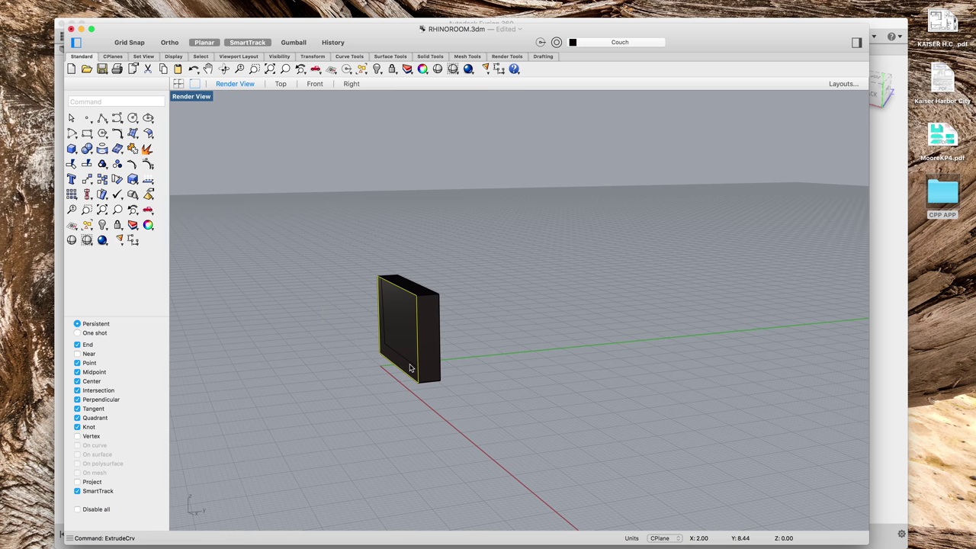
Step: Move the L-shaped profile 6 units in Y, snapping from the arm's outer lower front corner to its inner one
{"action": "left_click", "coordinate": [411, 369]}
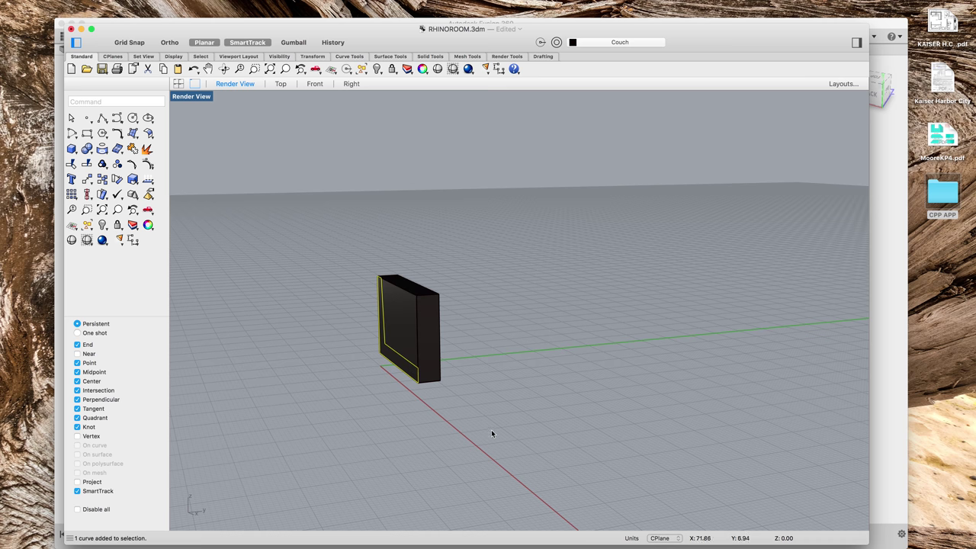
{"action": "type", "text": "ve"}
{"action": "key", "text": "Return"}
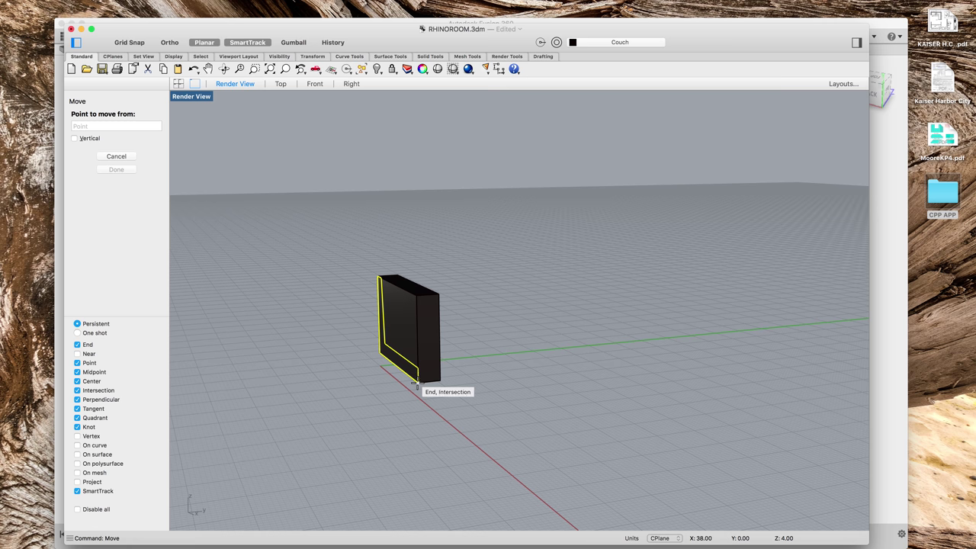
{"action": "left_click", "coordinate": [416, 384]}
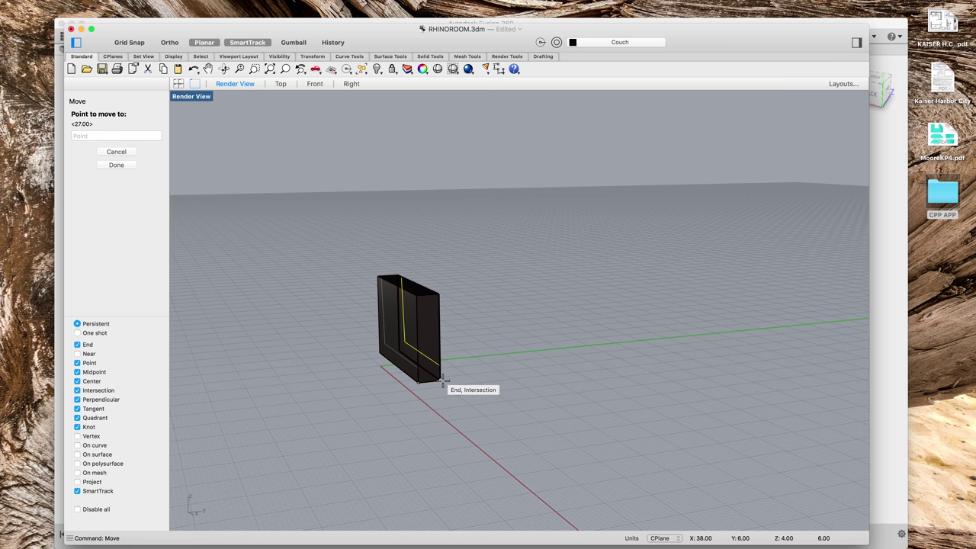
{"action": "left_click", "coordinate": [443, 381]}
{"action": "right_click_drag", "start_coordinate": [443, 384], "coordinate": [518, 430]}
{"action": "left_click", "coordinate": [467, 385]}
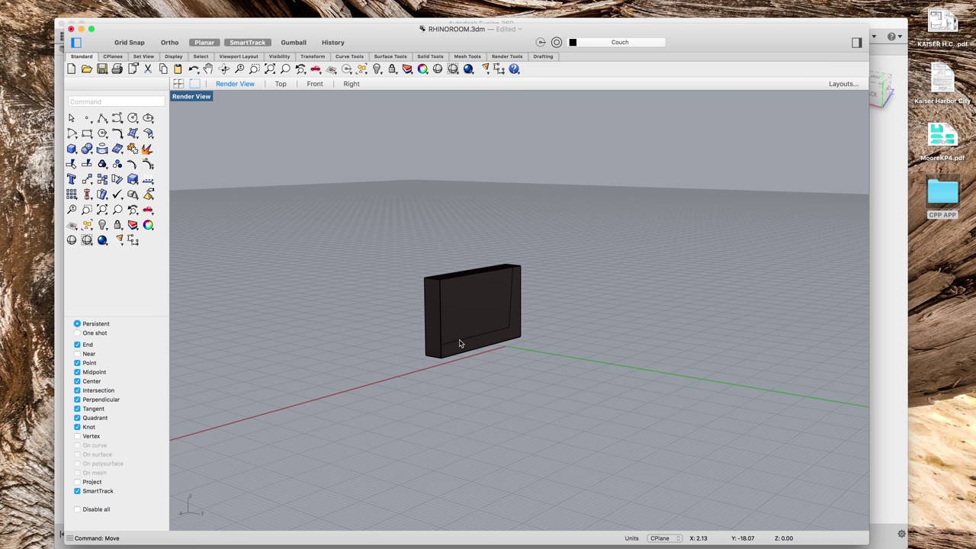
{"action": "type", "text": "line"}
{"action": "key", "text": "Return"}
{"action": "left_click", "coordinate": [520, 336]}
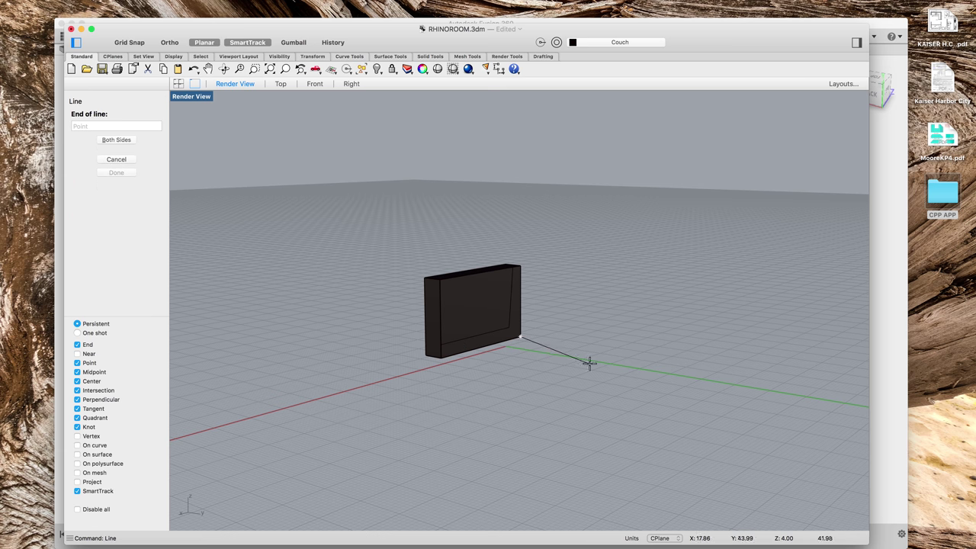
{"action": "key", "text": "Escape"}
Step: Draw an 88-unit line along Y from the arm's outer lower back corner, and check the sofa width on the Sven page in Safari
{"action": "right_click_drag", "start_coordinate": [631, 356], "coordinate": [535, 378]}
{"action": "key", "text": "Return"}
{"action": "left_click", "coordinate": [635, 427]}
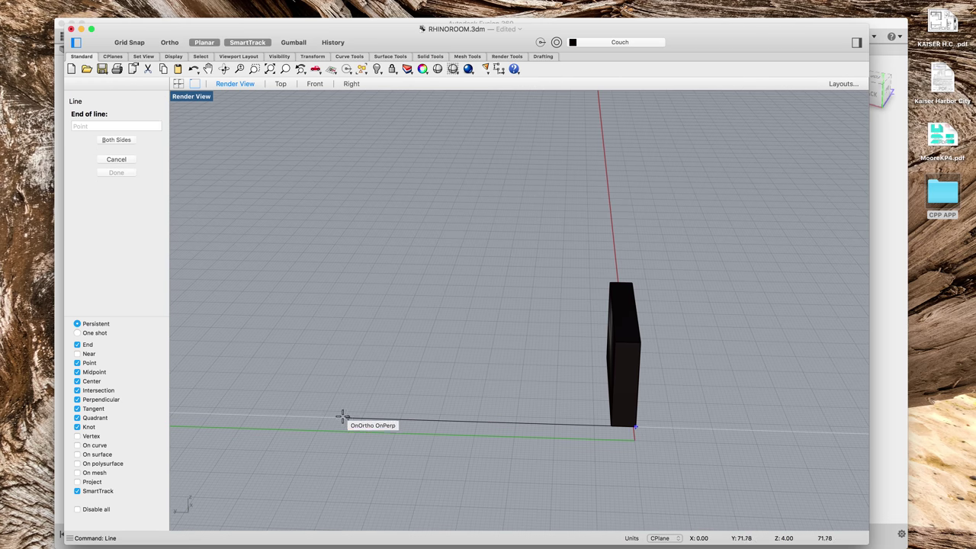
{"action": "type", "text": "84"}
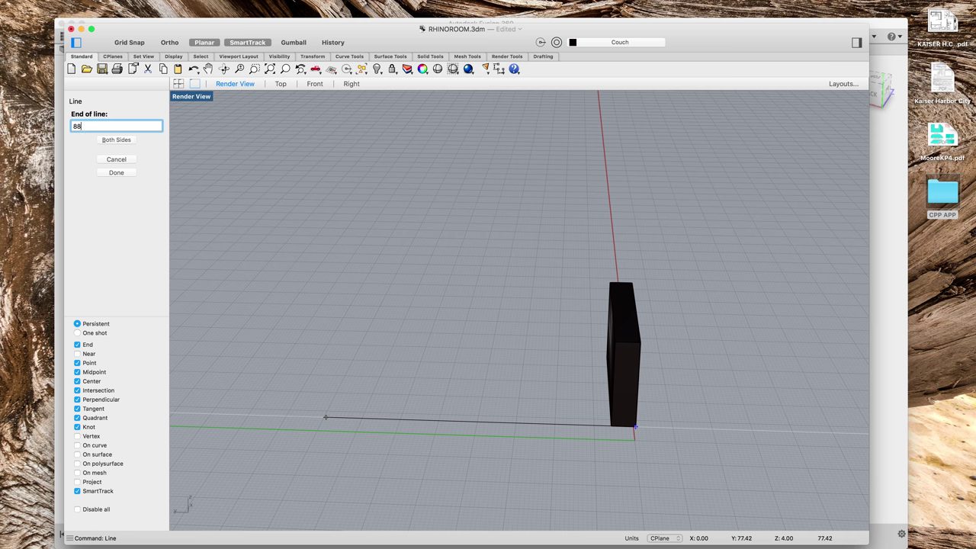
{"action": "key", "text": "Return"}
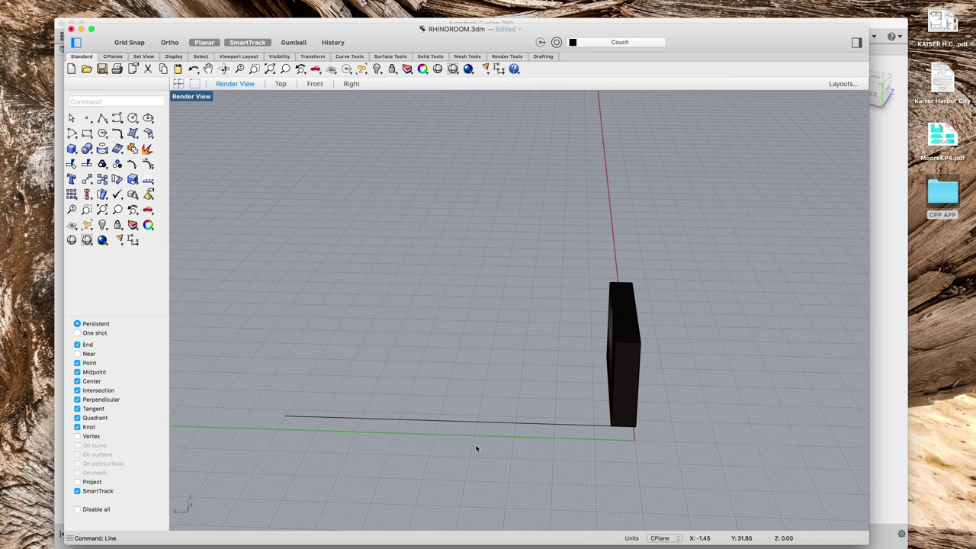
{"action": "key", "text": "ctrl+Up"}
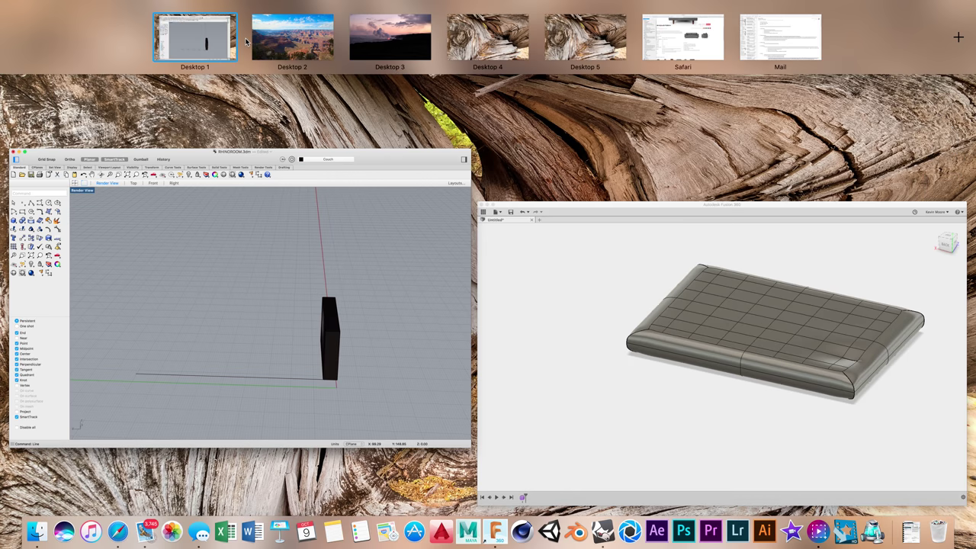
{"action": "left_click", "coordinate": [682, 36]}
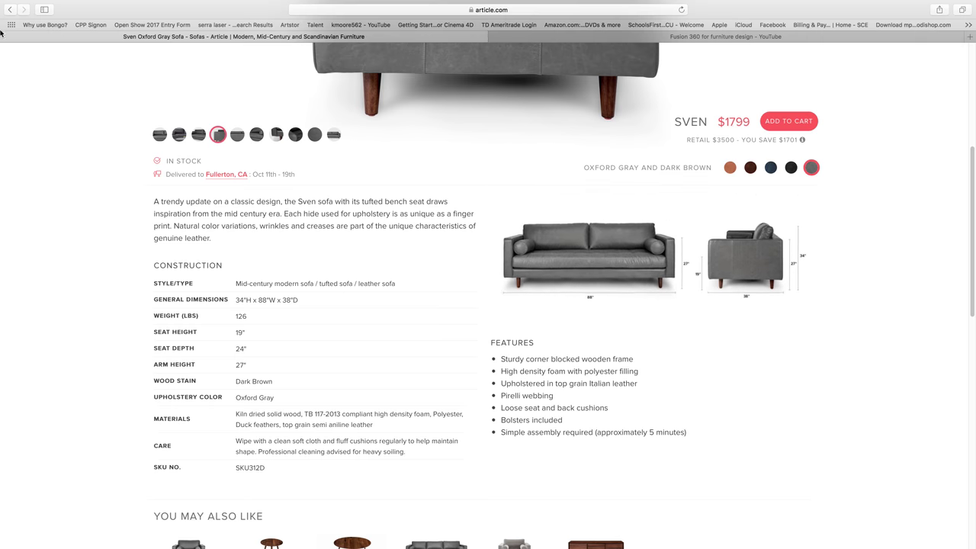
{"action": "key", "text": "ctrl+Up"}
{"action": "left_click", "coordinate": [343, 320]}
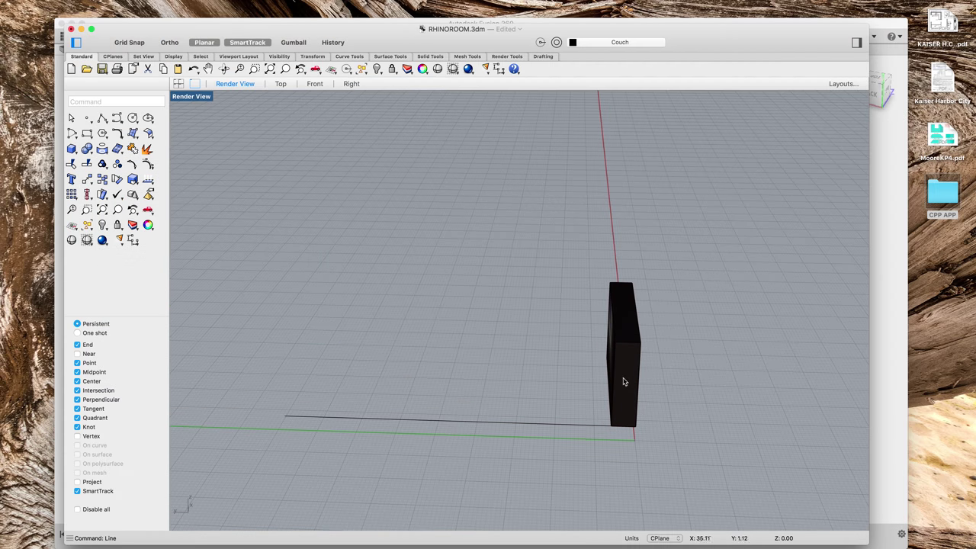
Step: Mirror a copy of the arm solid across the midpoint of the 88-unit line, with Ortho on to keep the mirror plane straight
{"action": "type", "text": "Mit"}
{"action": "key", "text": "BackSpace"}
{"action": "key", "text": "Return"}
{"action": "left_click", "coordinate": [625, 375]}
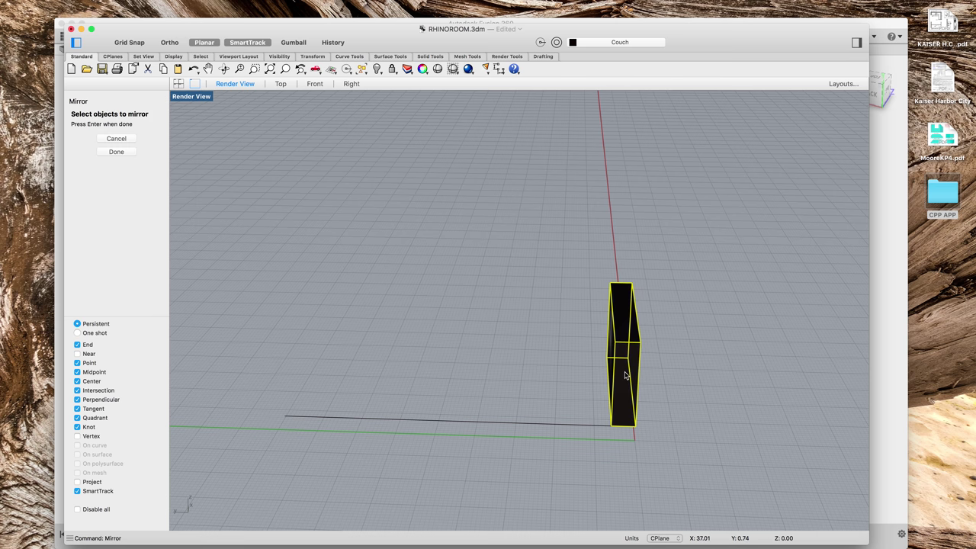
{"action": "key", "text": "Return"}
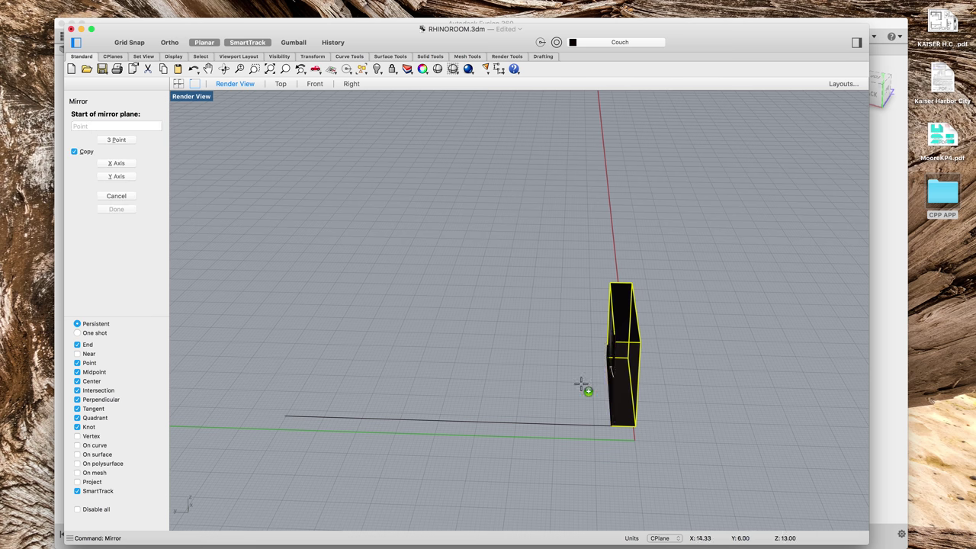
{"action": "left_click", "coordinate": [458, 419]}
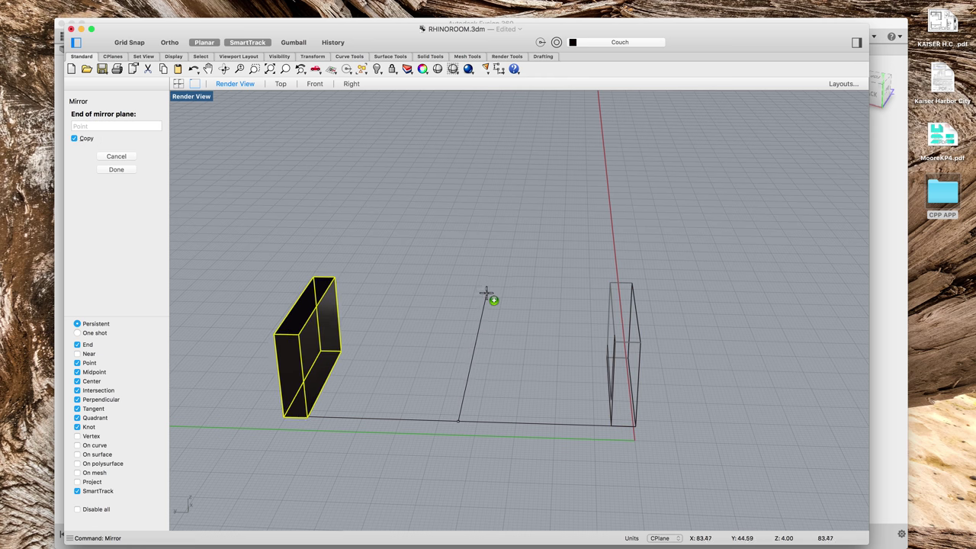
{"action": "left_click", "coordinate": [165, 41]}
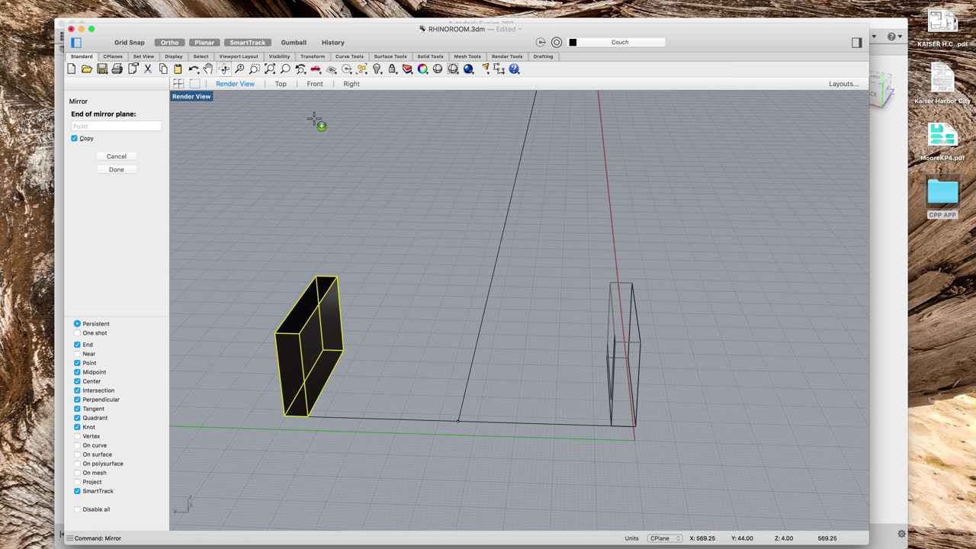
{"action": "left_click", "coordinate": [507, 303]}
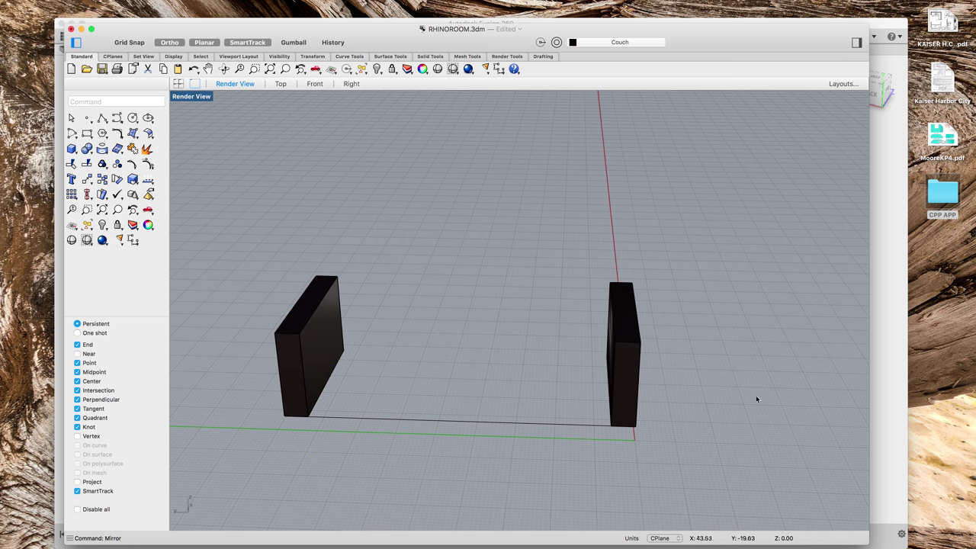
Step: Extrude the L-shaped profile as a solid 76 units to the inner face of the opposite arm
{"action": "right_click_drag", "start_coordinate": [778, 412], "coordinate": [581, 407]}
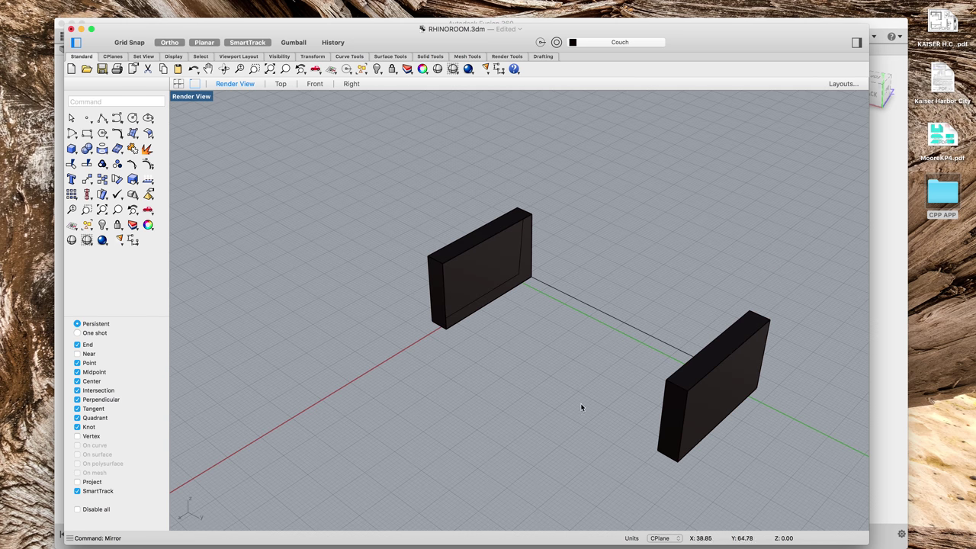
{"action": "left_click", "coordinate": [505, 286]}
{"action": "type", "text": "extrudecrv"}
{"action": "key", "text": "Return"}
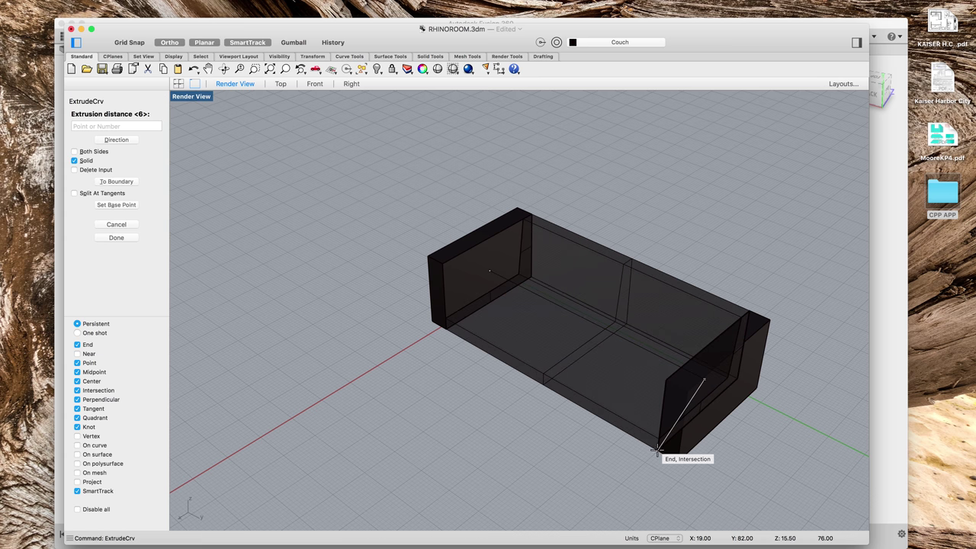
{"action": "left_click", "coordinate": [657, 450]}
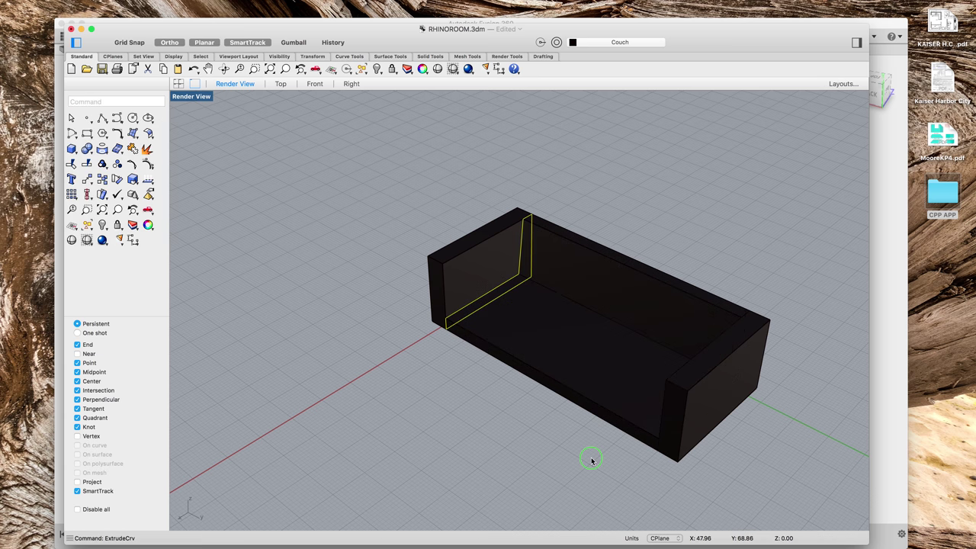
Step: Compare the couch frame with the Sven sofa page in Safari and examine the joints between the base and both arms
{"action": "right_click_drag", "start_coordinate": [597, 457], "coordinate": [637, 432]}
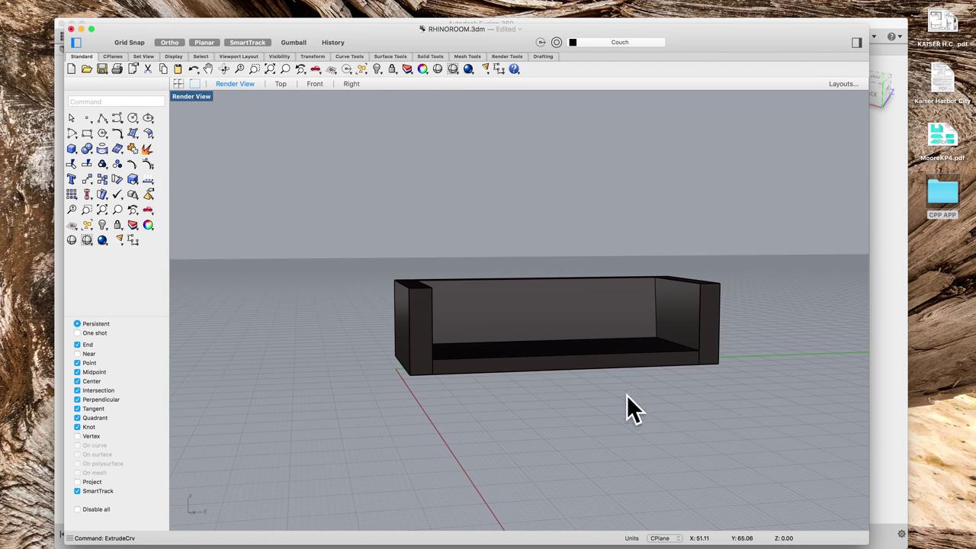
{"action": "mouse_move", "coordinate": [501, 440]}
{"action": "right_mouse_down"}
{"action": "mouse_move", "coordinate": [584, 453]}
{"action": "mouse_move", "coordinate": [440, 455]}
{"action": "mouse_move", "coordinate": [503, 434]}
{"action": "right_mouse_up"}
{"action": "right_click_drag", "start_coordinate": [728, 340], "coordinate": [760, 389]}
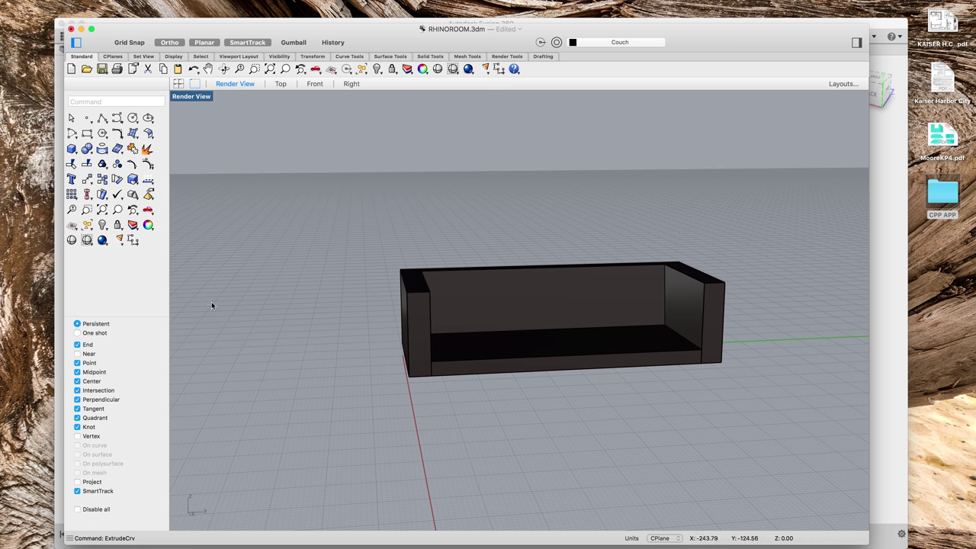
{"action": "mouse_move", "coordinate": [1, 2]}
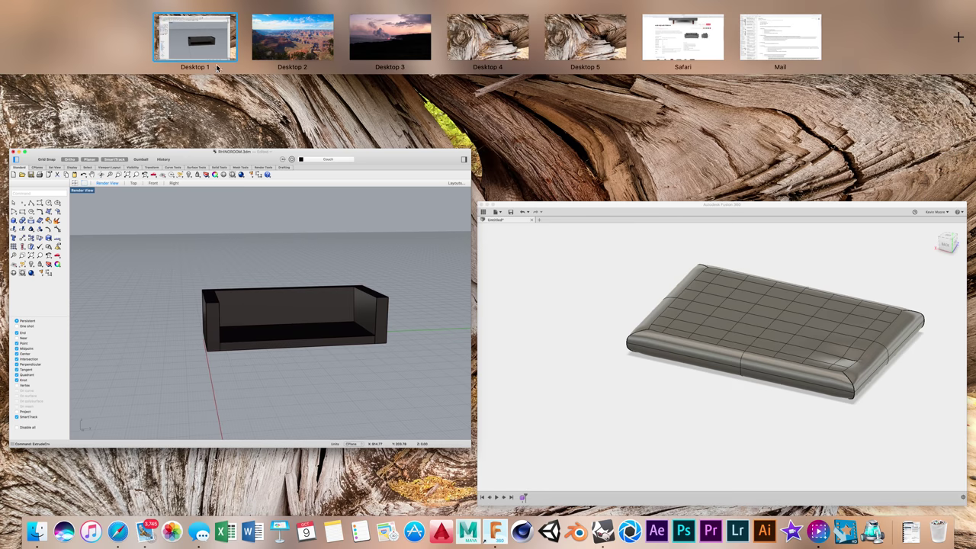
{"action": "left_click", "coordinate": [122, 536]}
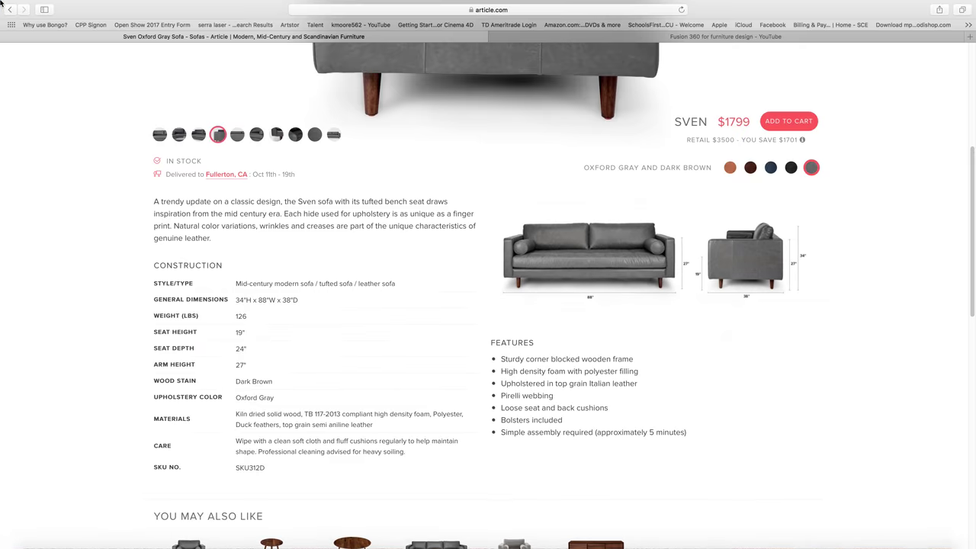
{"action": "key", "text": "ctrl+Up"}
{"action": "left_click", "coordinate": [397, 296]}
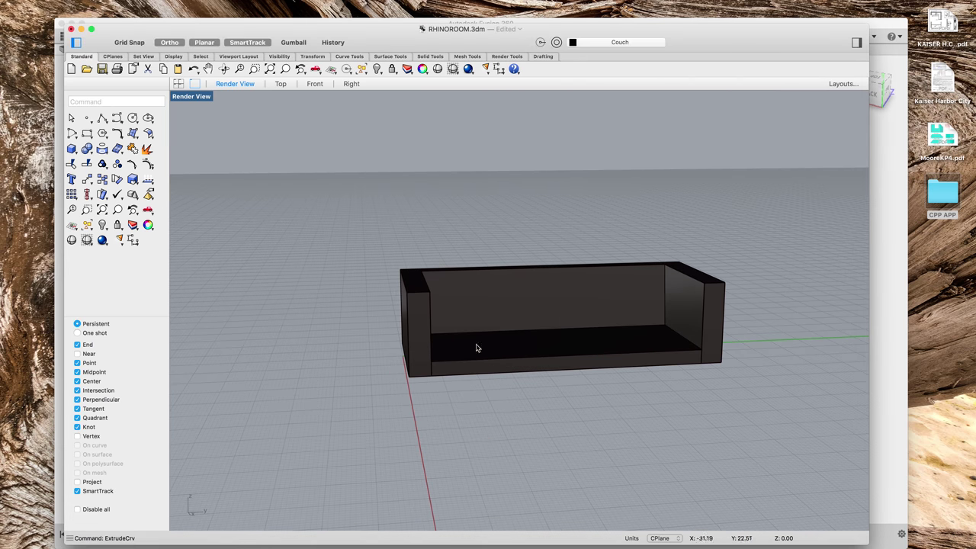
{"action": "scroll", "coordinate": [690, 354], "scroll_direction": "up", "scroll_amount": 5}
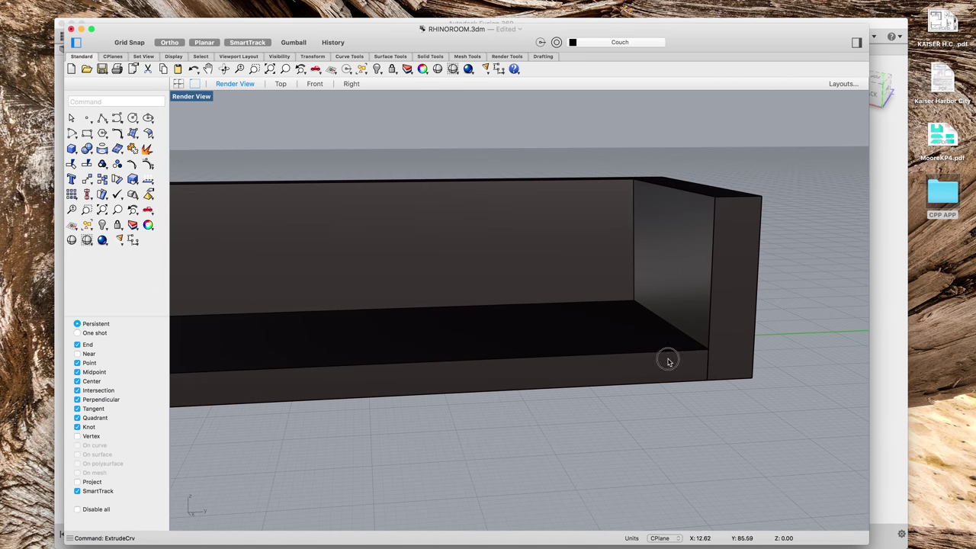
{"action": "left_click", "coordinate": [671, 361]}
{"action": "key", "text": "Escape"}
{"action": "scroll", "coordinate": [671, 327], "scroll_direction": "down", "scroll_amount": 5}
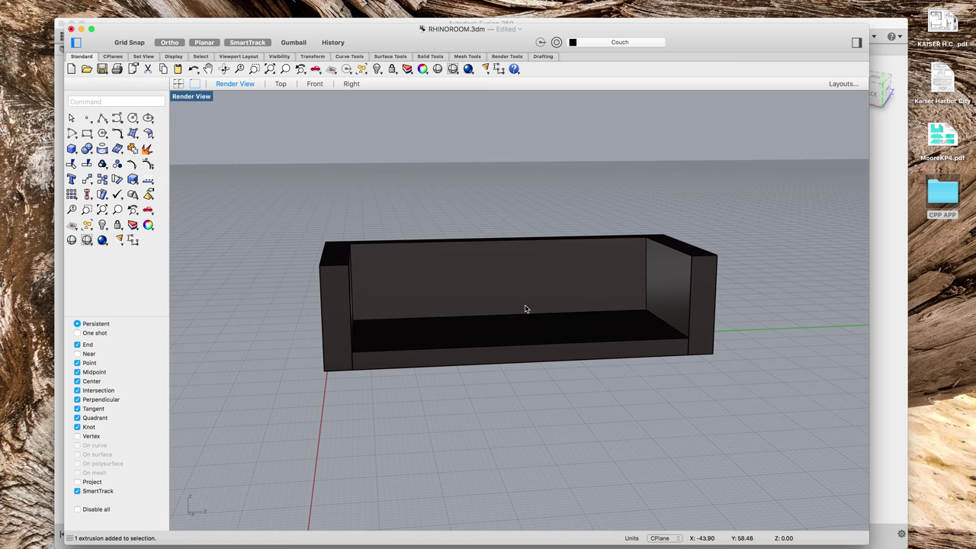
{"action": "scroll", "coordinate": [357, 366], "scroll_direction": "up", "scroll_amount": 5}
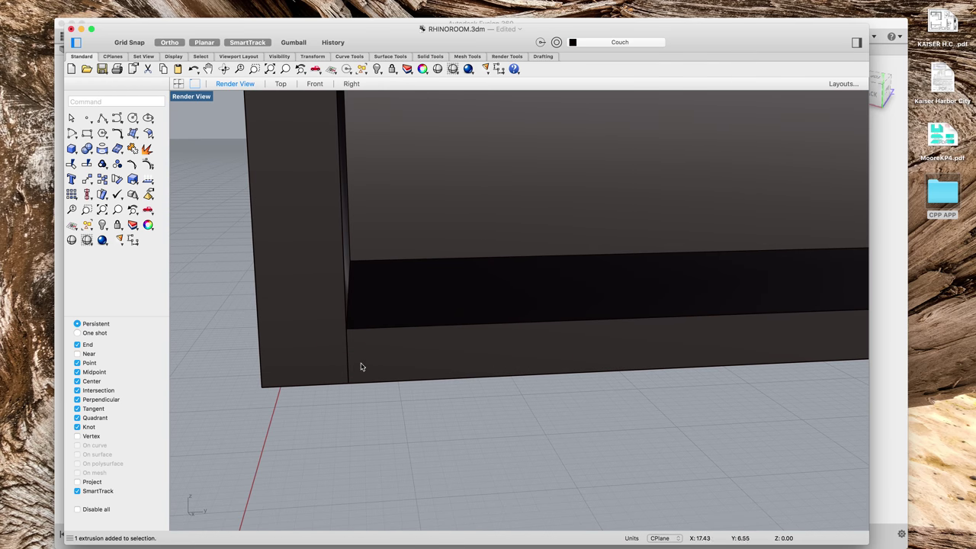
Step: Isolate the L-shaped back-and-base solid by hiding every other object
{"action": "left_click", "coordinate": [372, 361]}
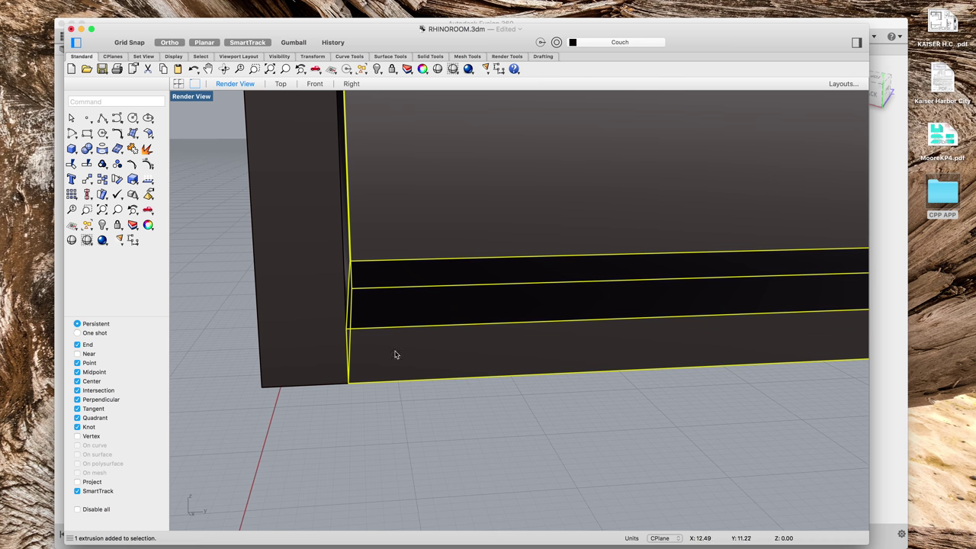
{"action": "key", "text": "Escape"}
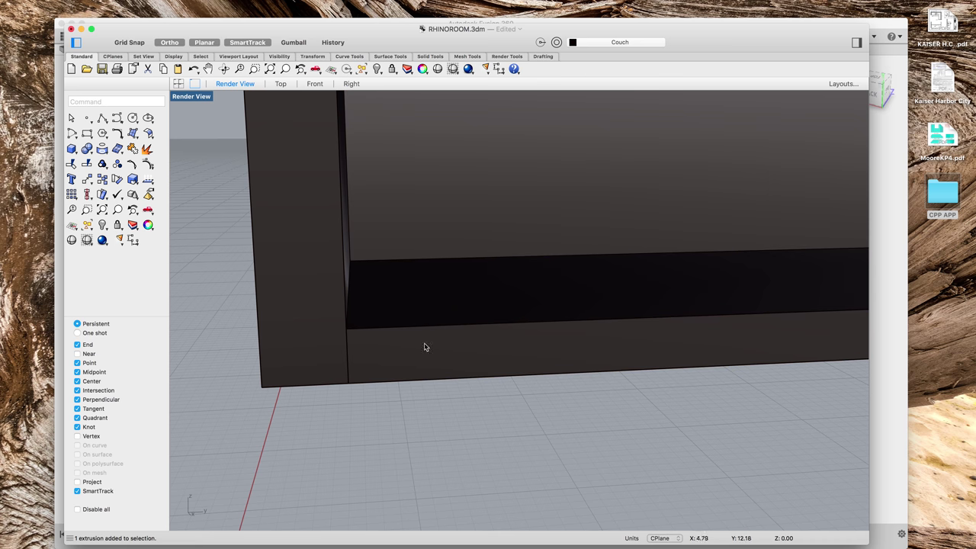
{"action": "left_click", "coordinate": [360, 354]}
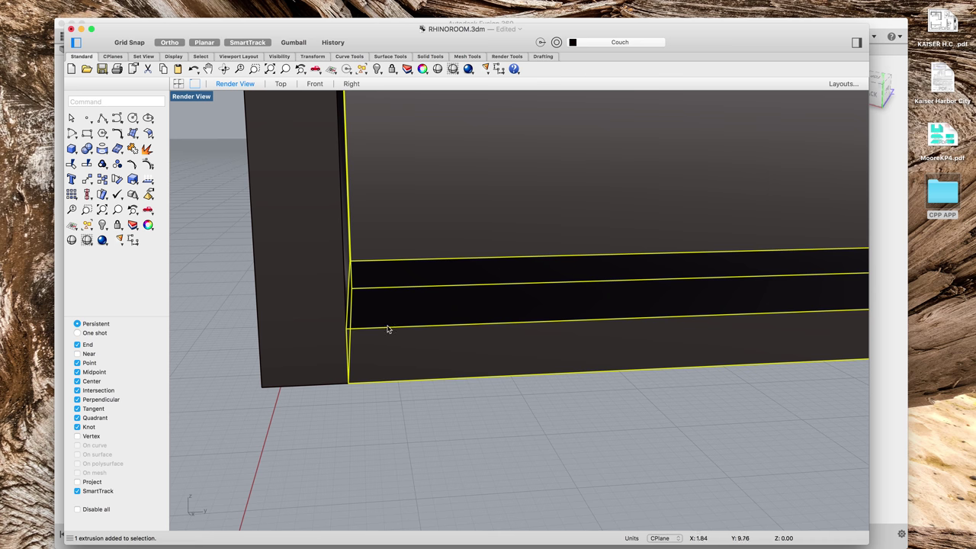
{"action": "right_click", "coordinate": [468, 152]}
{"action": "mouse_move", "coordinate": [517, 155]}
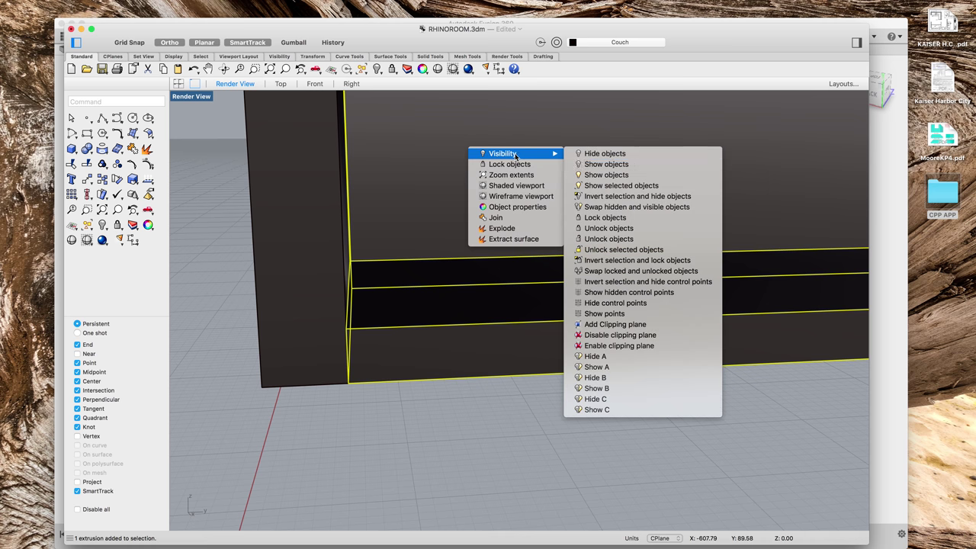
{"action": "left_click", "coordinate": [620, 197]}
Step: Start an edge fillet on the four edges of the base's front face and set the next fillet radius to 0.25
{"action": "right_click_drag", "start_coordinate": [556, 307], "coordinate": [416, 359]}
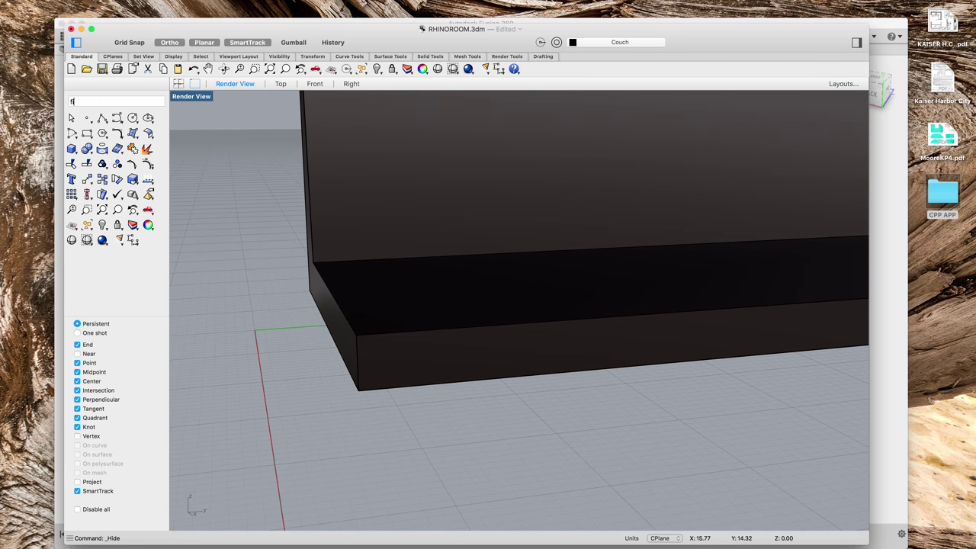
{"action": "type", "text": "fillete"}
{"action": "key", "text": "Return"}
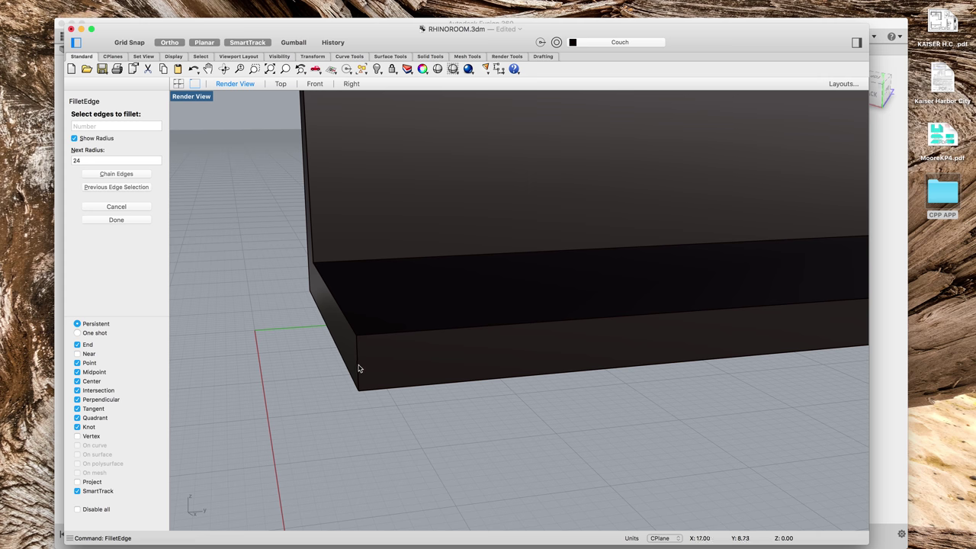
{"action": "left_click", "coordinate": [358, 368]}
{"action": "left_click", "coordinate": [392, 336]}
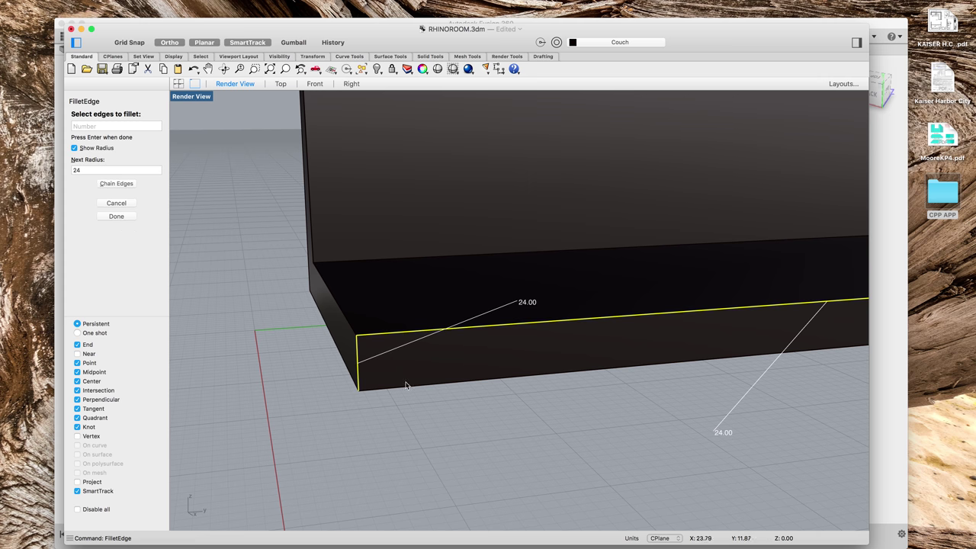
{"action": "left_click", "coordinate": [405, 388]}
{"action": "scroll", "coordinate": [706, 388], "scroll_direction": "down", "scroll_amount": 5}
{"action": "scroll", "coordinate": [620, 355], "scroll_direction": "up", "scroll_amount": 4}
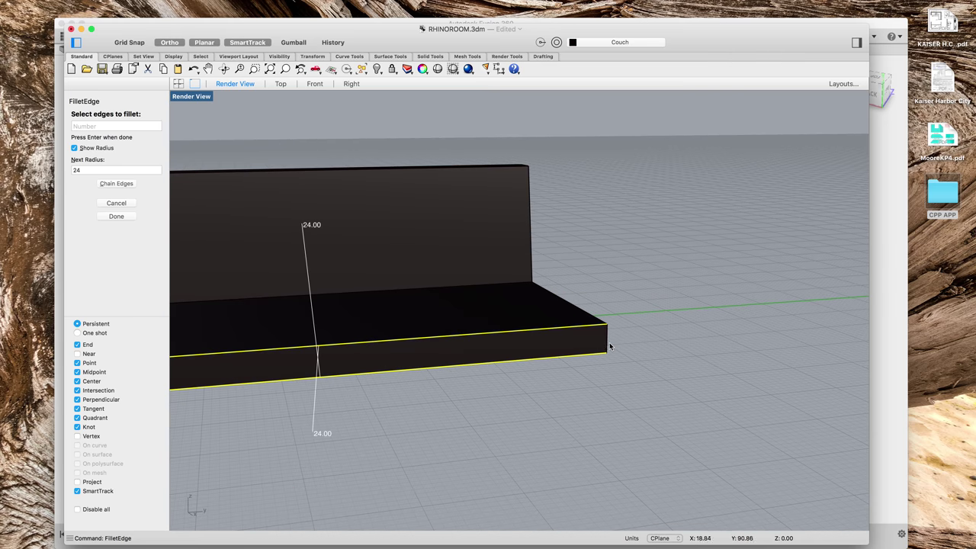
{"action": "left_click", "coordinate": [608, 347]}
{"action": "left_click", "coordinate": [88, 171]}
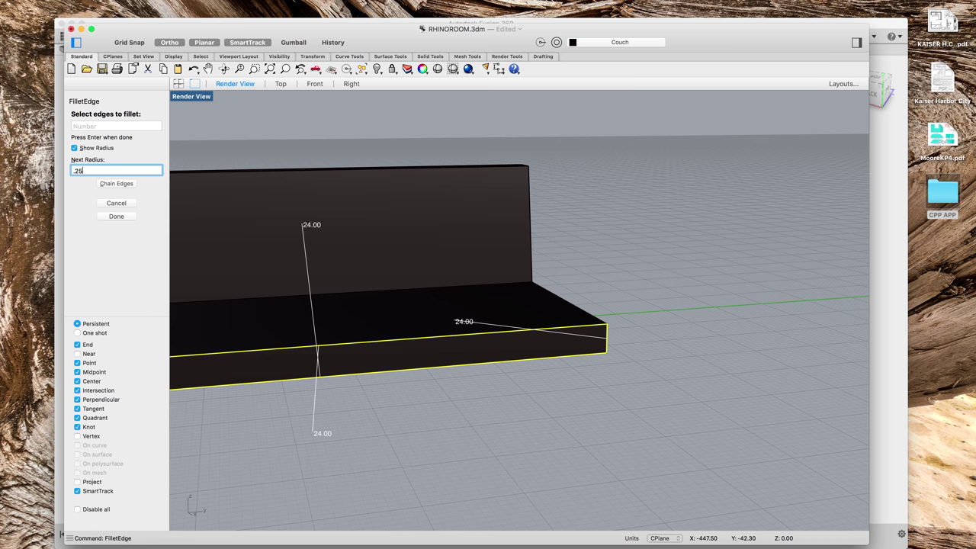
{"action": "type", "text": ".25"}
{"action": "key", "text": "Return"}
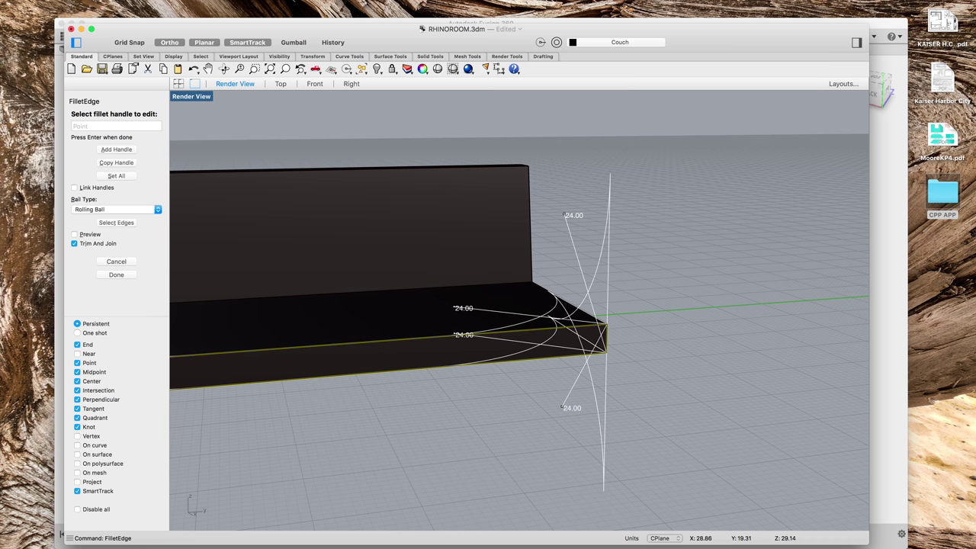
{"action": "key", "text": "Return"}
{"action": "key", "text": "Return"}
{"action": "left_click", "coordinate": [446, 346]}
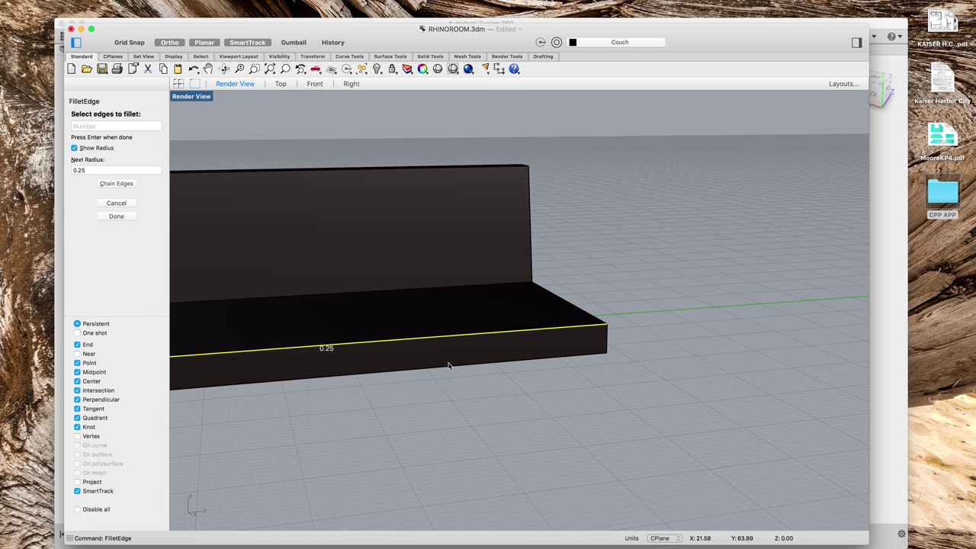
{"action": "left_click", "coordinate": [449, 367]}
{"action": "left_click", "coordinate": [131, 203]}
Step: Restart FilletEdge at radius 0.25 and pick the base's four front-face edges plus the upper and lower edges of its near end
{"action": "key", "text": "Return"}
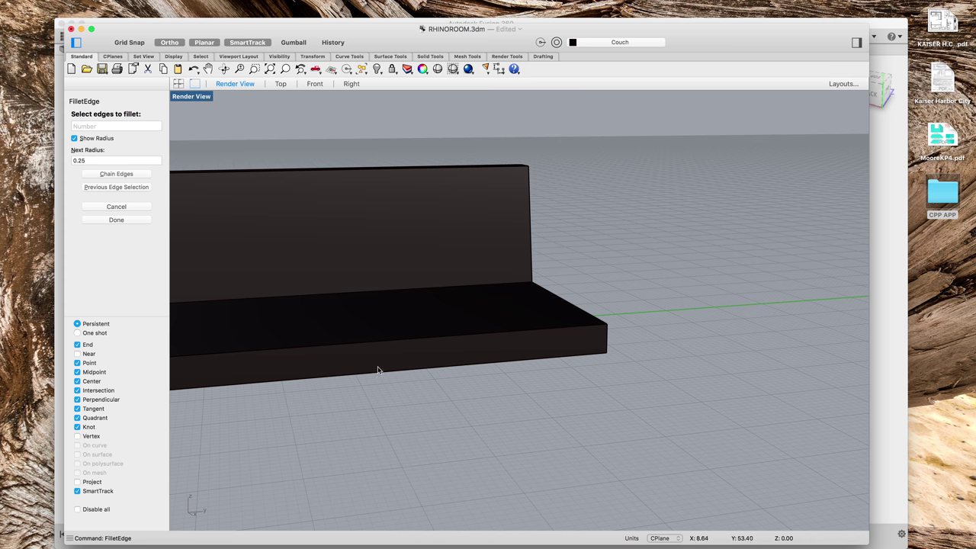
{"action": "left_click", "coordinate": [395, 344]}
{"action": "left_click", "coordinate": [409, 371]}
{"action": "scroll", "coordinate": [578, 350], "scroll_direction": "down", "scroll_amount": 10}
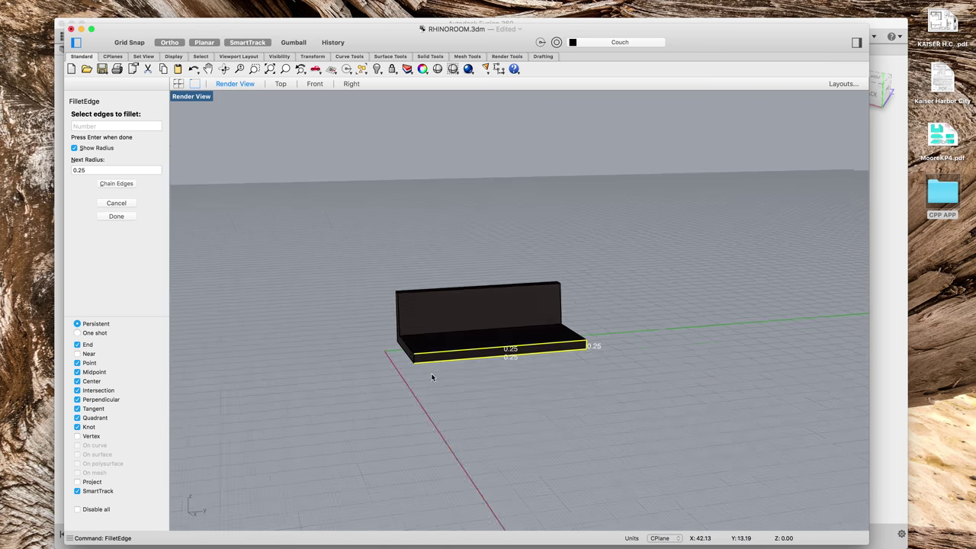
{"action": "scroll", "coordinate": [430, 377], "scroll_direction": "up", "scroll_amount": 10}
{"action": "left_click", "coordinate": [391, 324]}
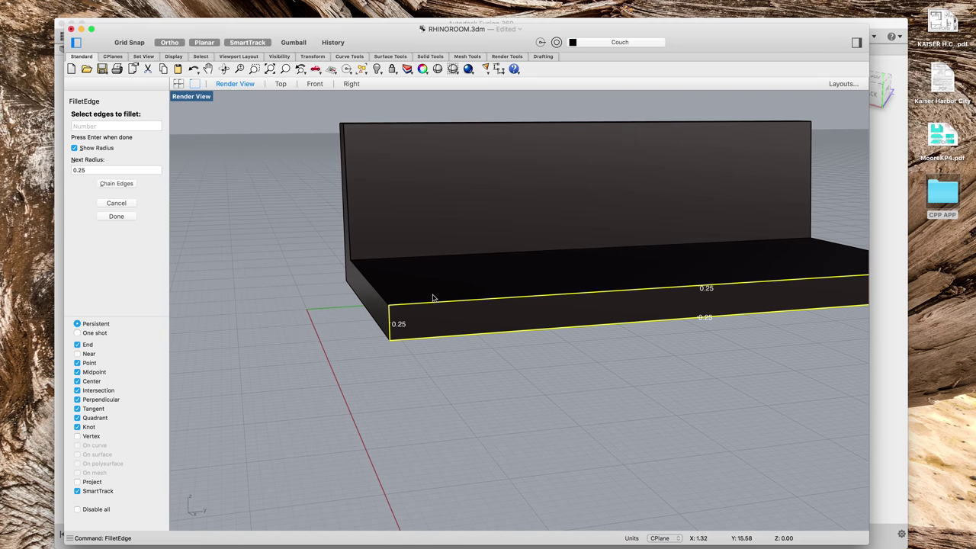
{"action": "left_click", "coordinate": [378, 299]}
{"action": "left_click", "coordinate": [375, 324]}
Step: Add the upper and lower edges at the base's opposite end to the 0.25 fillet selection
{"action": "right_click_drag", "start_coordinate": [599, 337], "coordinate": [621, 371]}
{"action": "scroll", "coordinate": [664, 290], "scroll_direction": "down", "scroll_amount": 6}
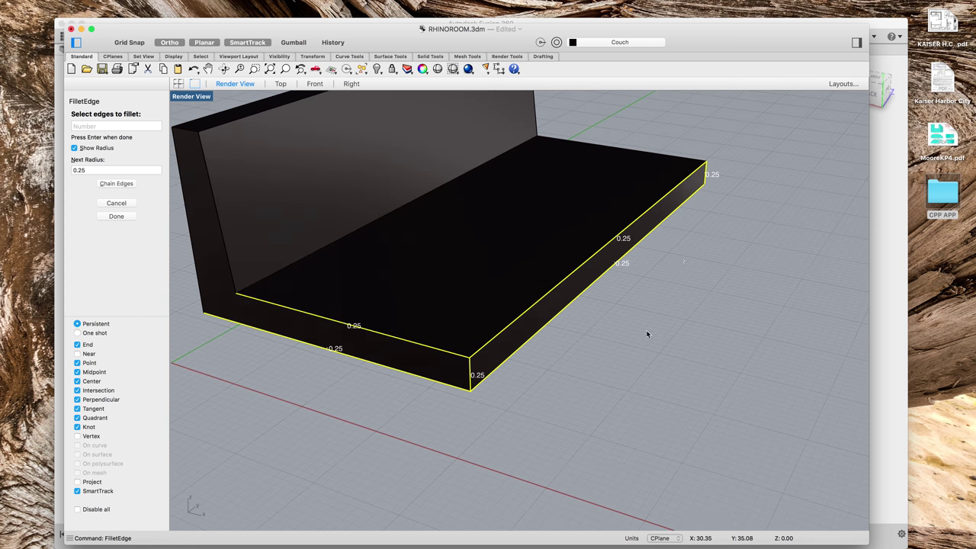
{"action": "scroll", "coordinate": [697, 183], "scroll_direction": "up", "scroll_amount": 6}
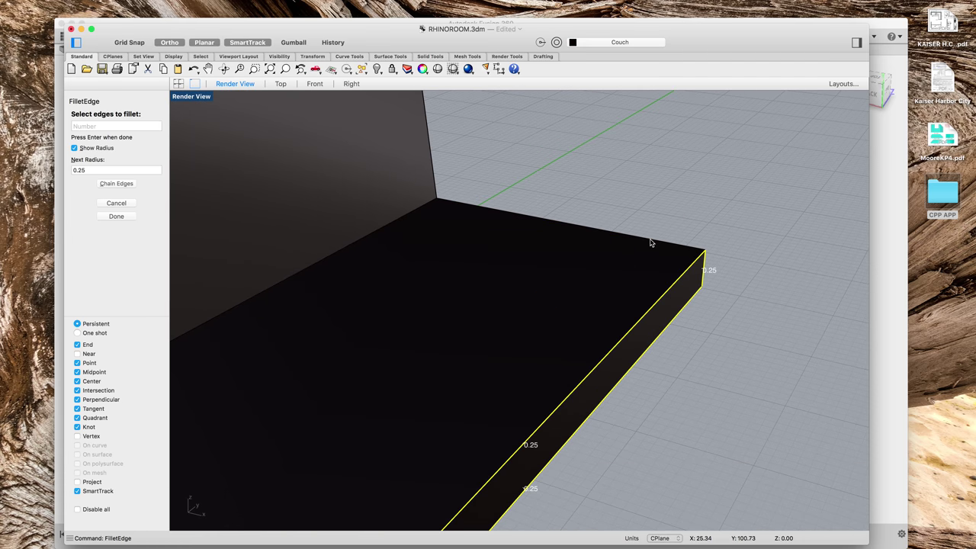
{"action": "left_click", "coordinate": [647, 237]}
{"action": "right_click_drag", "start_coordinate": [778, 275], "coordinate": [719, 278]}
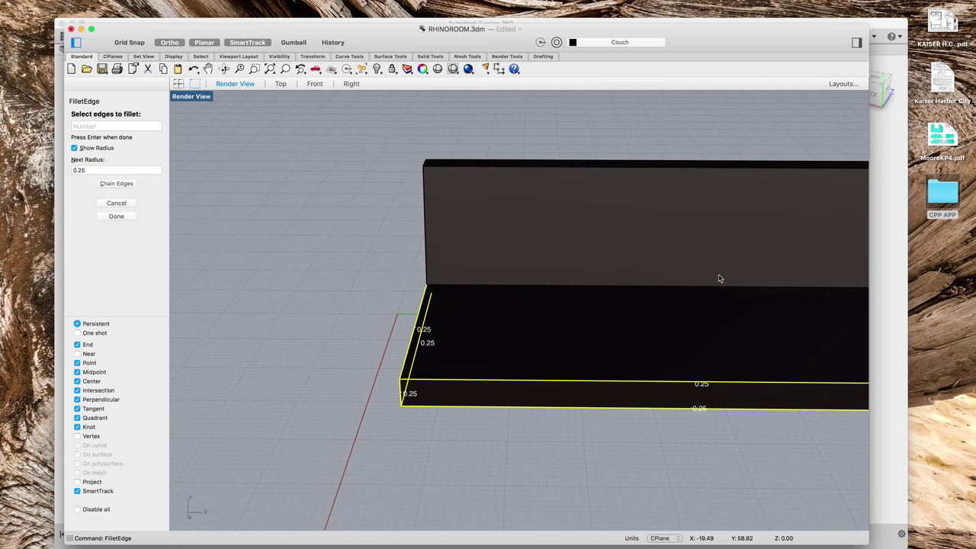
{"action": "right_click_drag", "start_coordinate": [750, 450], "coordinate": [702, 431]}
{"action": "scroll", "coordinate": [702, 430], "scroll_direction": "down", "scroll_amount": 7}
{"action": "scroll", "coordinate": [756, 437], "scroll_direction": "up", "scroll_amount": 4}
{"action": "left_click", "coordinate": [749, 441]}
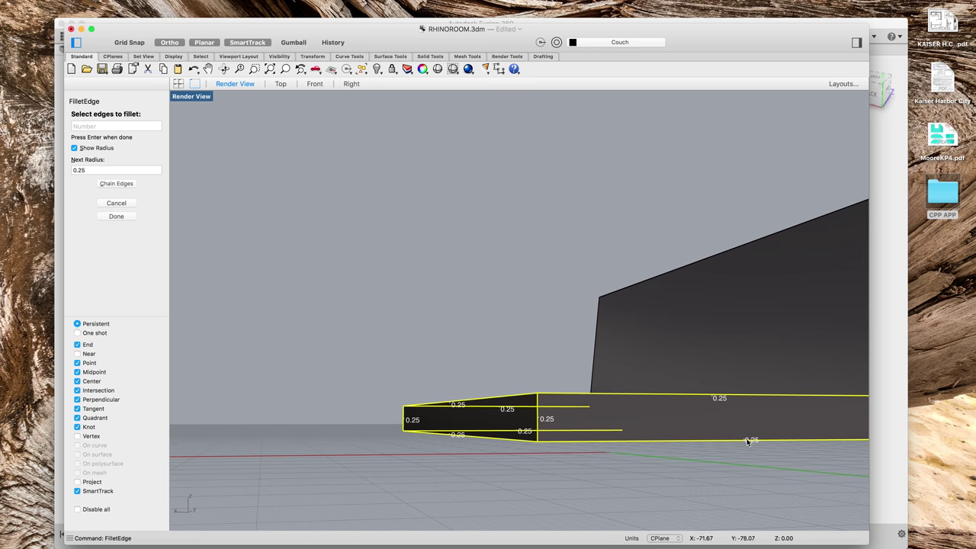
Step: Add the backrest's top edges and the two upright edges at one end to the 0.25 fillet selection
{"action": "left_click", "coordinate": [747, 247]}
{"action": "right_click_drag", "start_coordinate": [747, 246], "coordinate": [681, 305]}
{"action": "left_click", "coordinate": [712, 282]}
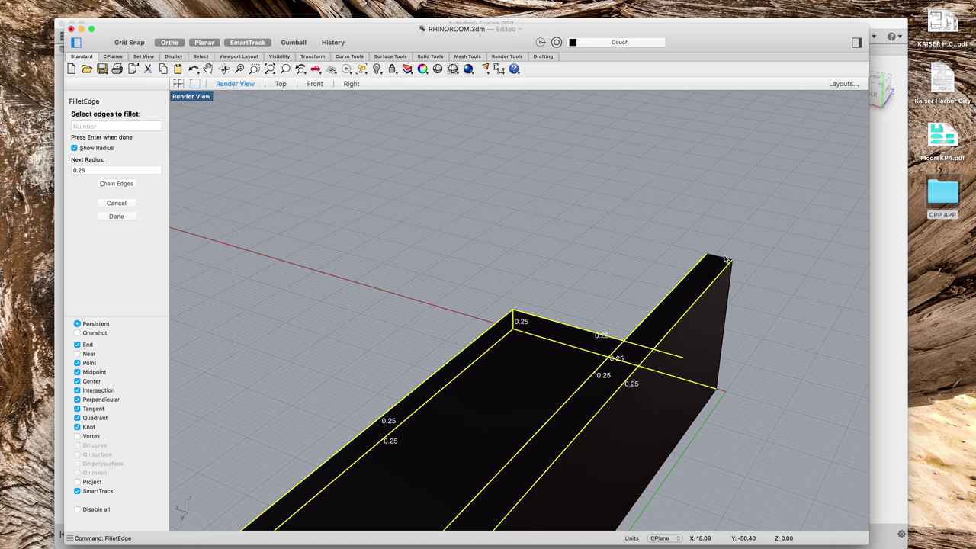
{"action": "scroll", "coordinate": [725, 260], "scroll_direction": "down", "scroll_amount": 5}
{"action": "scroll", "coordinate": [661, 320], "scroll_direction": "up", "scroll_amount": 3}
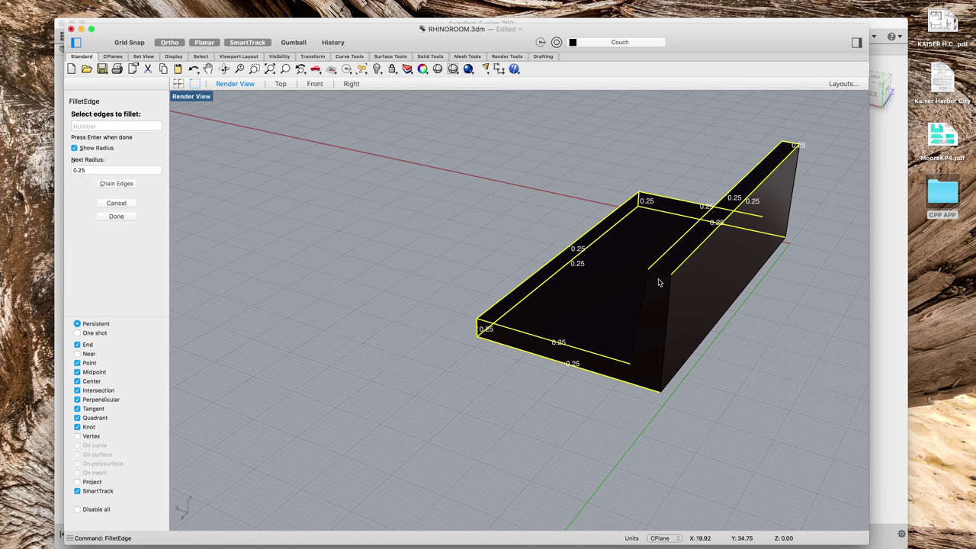
{"action": "left_click", "coordinate": [661, 278]}
{"action": "left_click", "coordinate": [643, 305]}
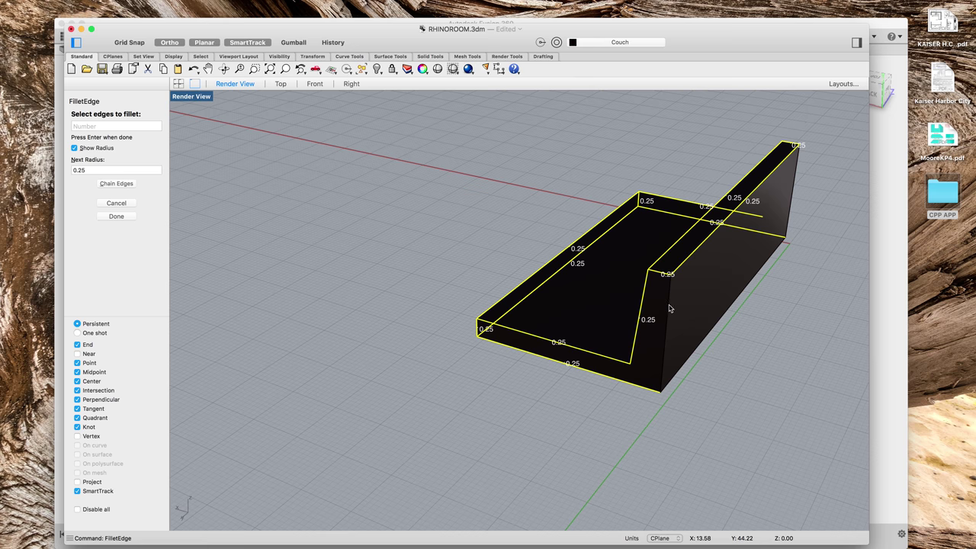
{"action": "left_click", "coordinate": [668, 309]}
Step: Add the upright edges at the backrest's other end and complete the 0.25 fillet on the L-shaped solid
{"action": "mouse_move", "coordinate": [789, 327]}
{"action": "right_mouse_down"}
{"action": "mouse_move", "coordinate": [678, 325]}
{"action": "mouse_move", "coordinate": [764, 336]}
{"action": "mouse_move", "coordinate": [623, 341]}
{"action": "right_mouse_up"}
{"action": "left_click", "coordinate": [361, 332]}
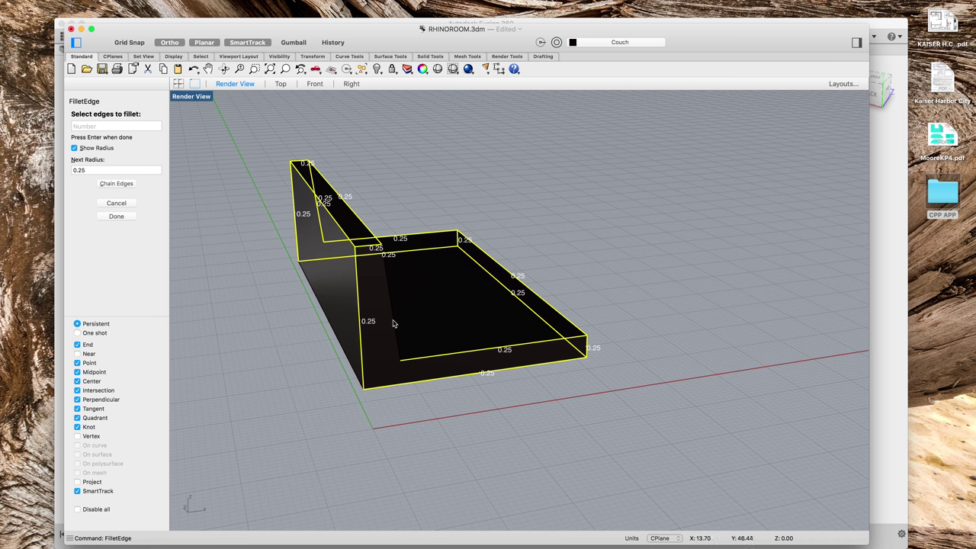
{"action": "mouse_move", "coordinate": [616, 343]}
{"action": "right_mouse_down"}
{"action": "mouse_move", "coordinate": [557, 344]}
{"action": "mouse_move", "coordinate": [553, 331]}
{"action": "mouse_move", "coordinate": [684, 338]}
{"action": "mouse_move", "coordinate": [673, 330]}
{"action": "mouse_move", "coordinate": [582, 361]}
{"action": "mouse_move", "coordinate": [606, 363]}
{"action": "right_mouse_up"}
{"action": "key", "text": "Return"}
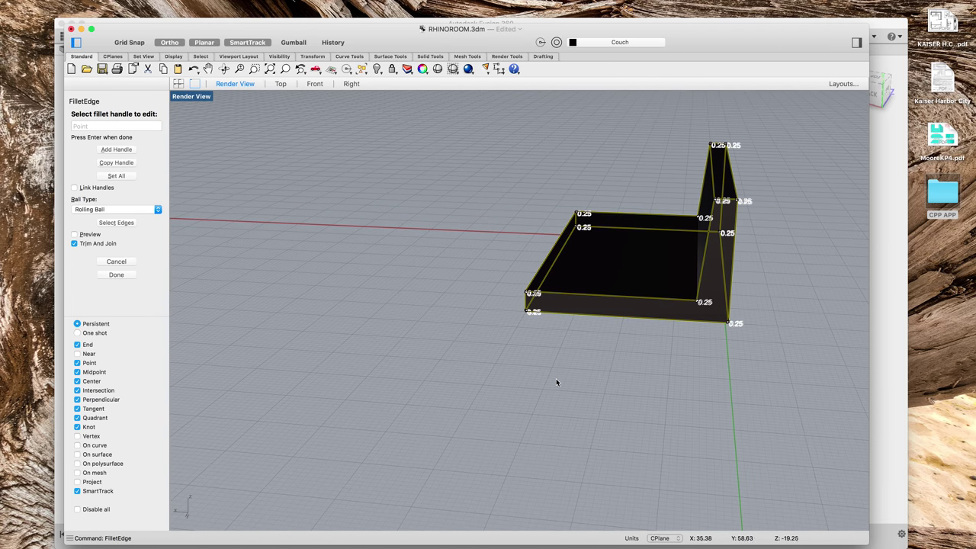
{"action": "right_click", "coordinate": [561, 379]}
Step: Show all hidden objects again around the filleted back-and-base solid
{"action": "right_click_drag", "start_coordinate": [579, 300], "coordinate": [633, 279]}
{"action": "scroll", "coordinate": [272, 222], "scroll_direction": "up", "scroll_amount": 3}
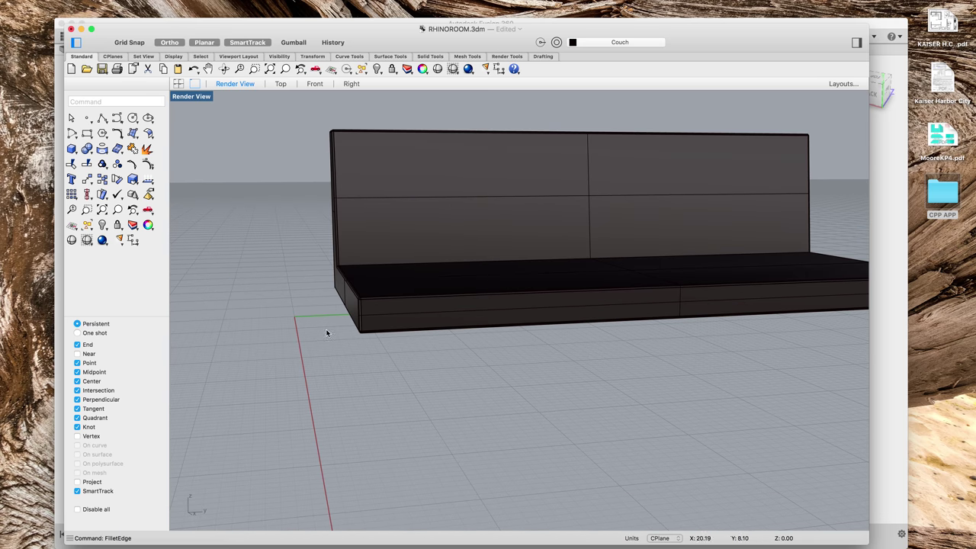
{"action": "right_click", "coordinate": [270, 280]}
{"action": "mouse_move", "coordinate": [290, 286]}
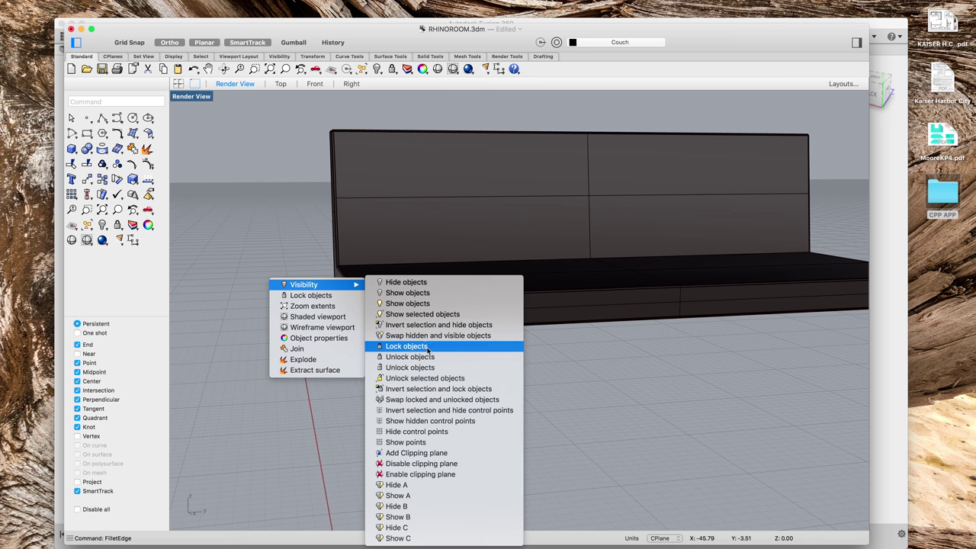
{"action": "left_click", "coordinate": [427, 305]}
Step: Select both arm solids and isolate them by hiding everything else
{"action": "right_click_drag", "start_coordinate": [471, 342], "coordinate": [642, 369]}
{"action": "left_click", "coordinate": [326, 274]}
{"action": "scroll", "coordinate": [656, 255], "scroll_direction": "down", "scroll_amount": 3}
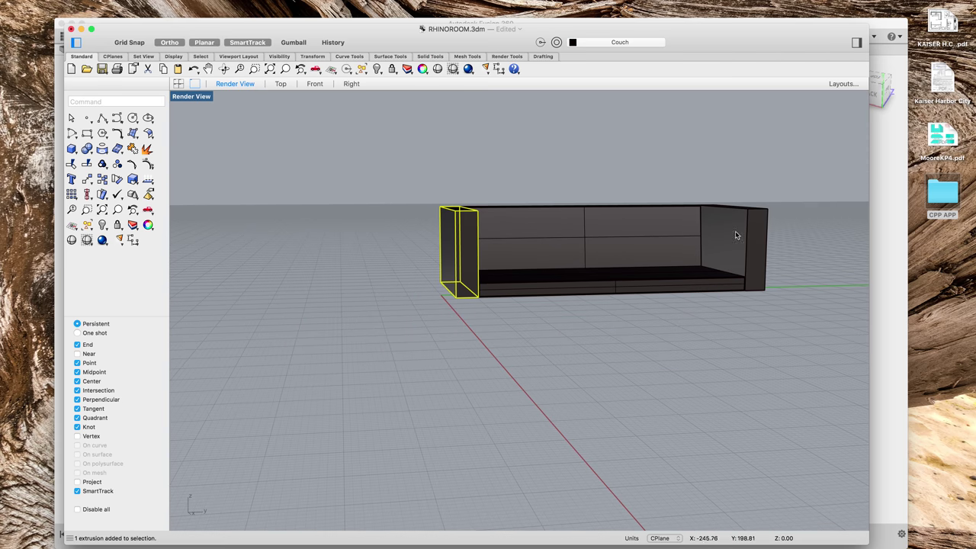
{"action": "left_click", "coordinate": [756, 237], "text": "shift"}
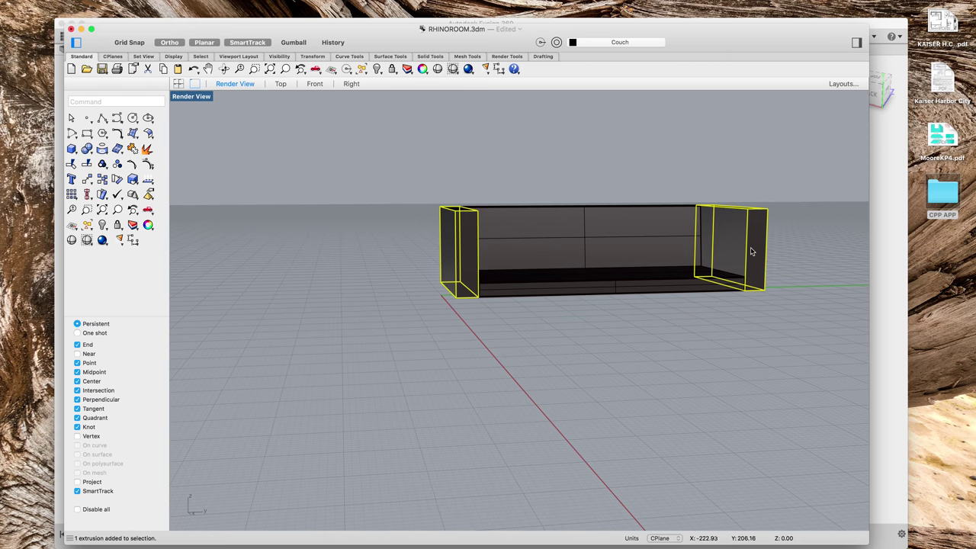
{"action": "right_click", "coordinate": [586, 391]}
{"action": "mouse_move", "coordinate": [626, 392]}
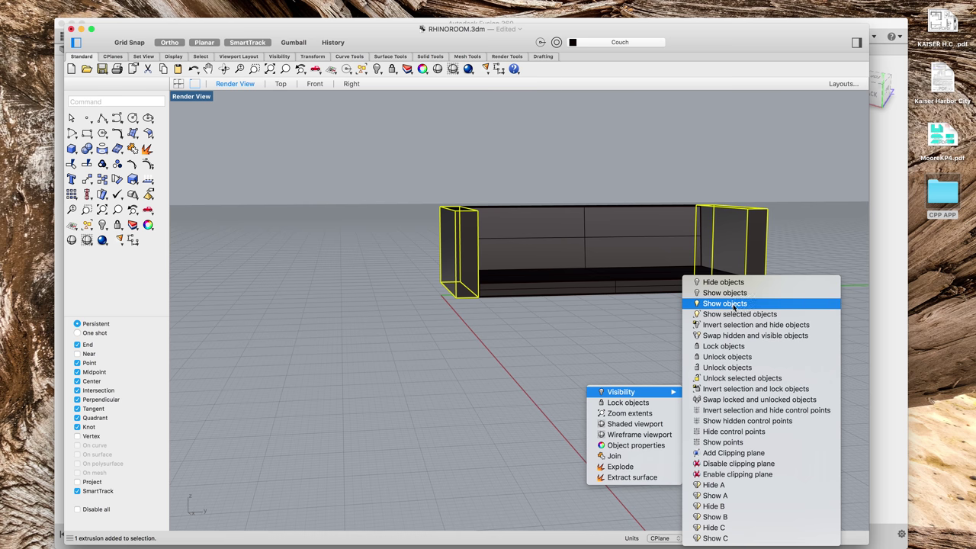
{"action": "left_click", "coordinate": [736, 325]}
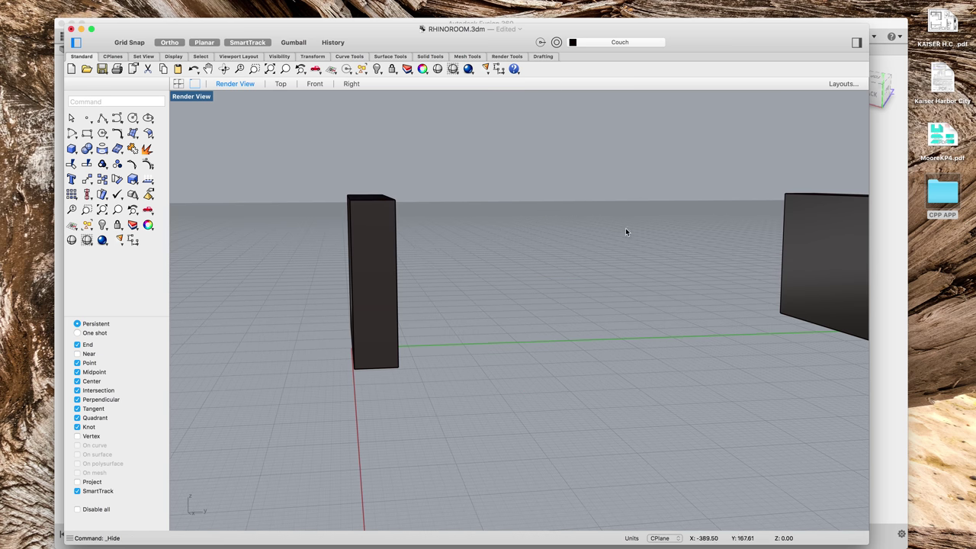
Step: Start FilletEdge at radius 0.25 and pick the four edges of the front face of the arm at the origin
{"action": "type", "text": "FilletEdge"}
{"action": "key", "text": "Return"}
{"action": "left_click", "coordinate": [397, 267]}
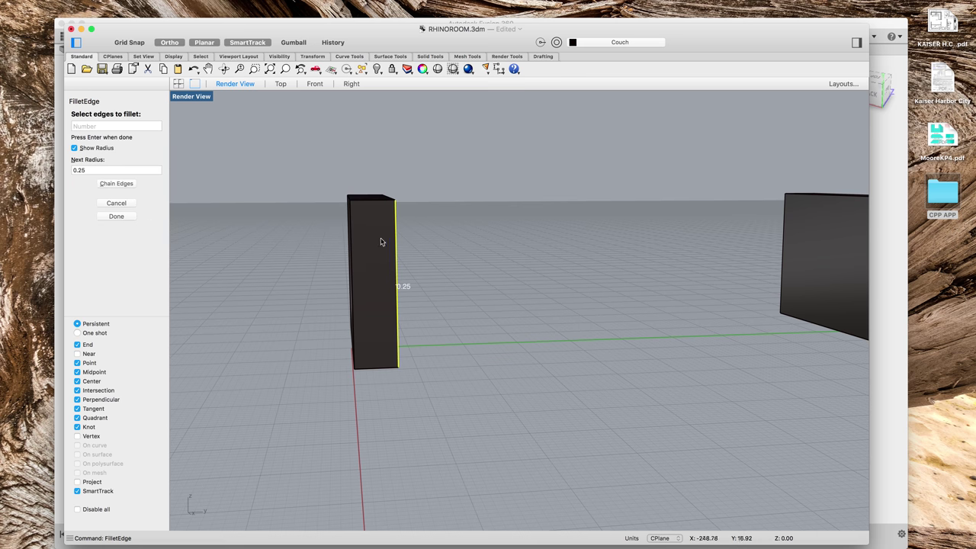
{"action": "left_click", "coordinate": [382, 203]}
{"action": "left_click", "coordinate": [352, 267]}
{"action": "left_click", "coordinate": [380, 370]}
Step: Add the arm's four long edges, running front to back, to the 0.25 fillet selection
{"action": "right_click_drag", "start_coordinate": [531, 257], "coordinate": [452, 173]}
{"action": "left_click", "coordinate": [444, 165]}
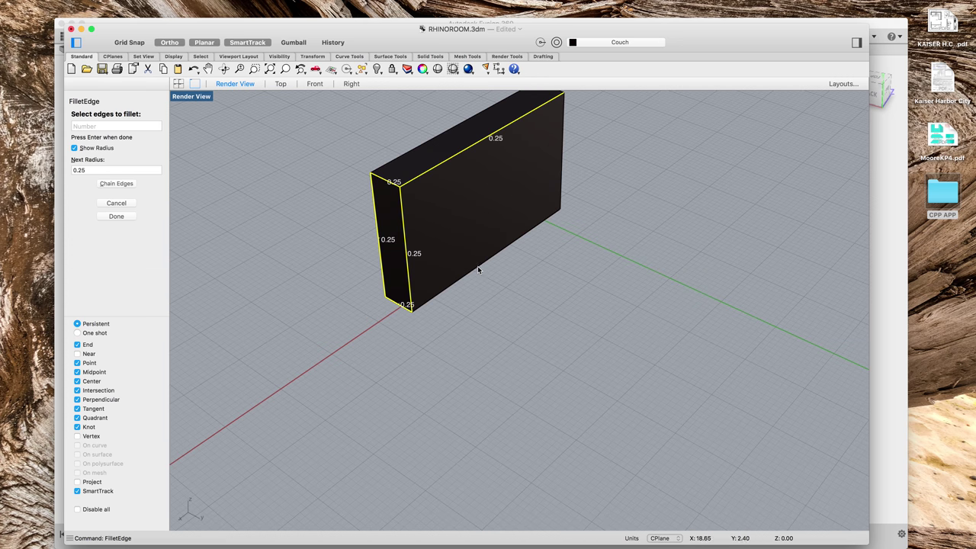
{"action": "right_click_drag", "start_coordinate": [288, 280], "coordinate": [369, 265]}
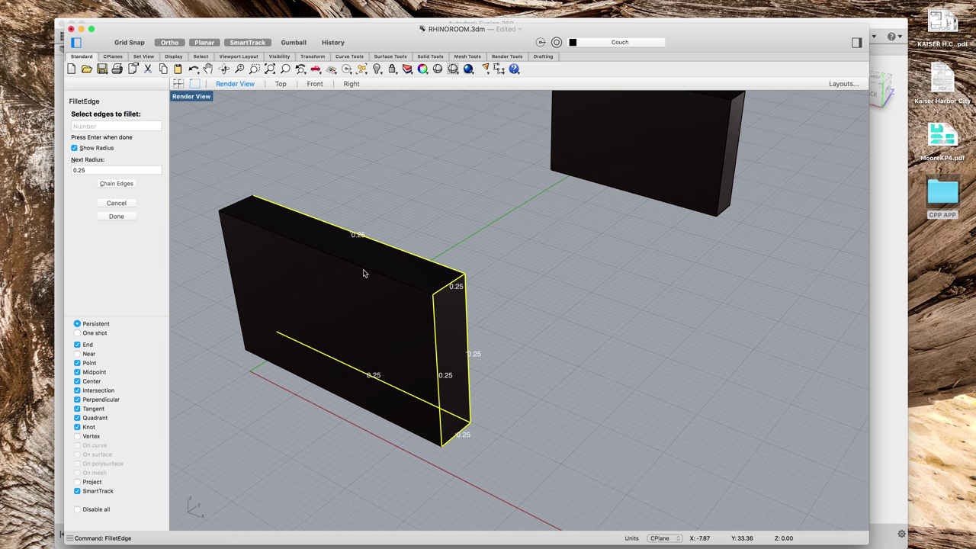
{"action": "left_click", "coordinate": [364, 272]}
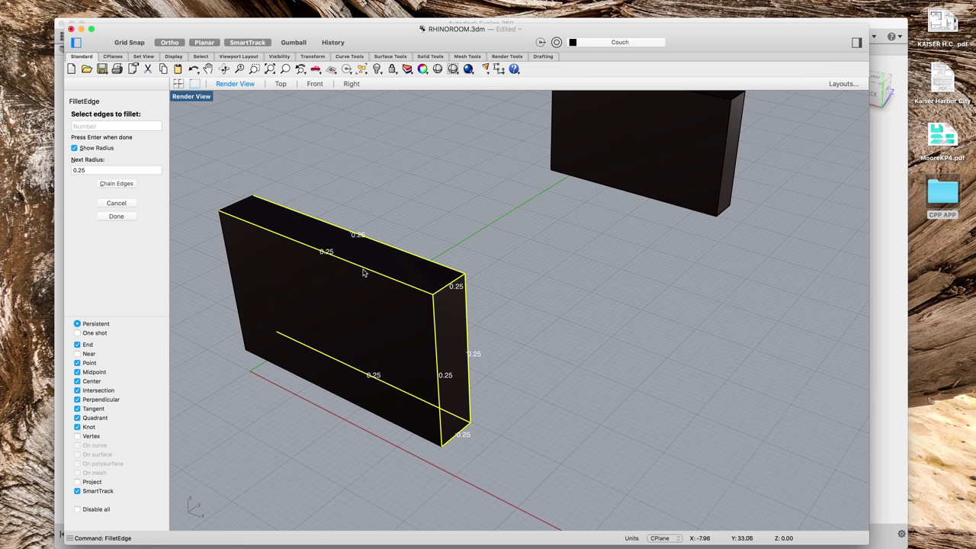
{"action": "left_click", "coordinate": [347, 402]}
Step: Add the four edges of the same arm's rear face to the 0.25 fillet selection
{"action": "right_click_drag", "start_coordinate": [312, 405], "coordinate": [523, 402]}
{"action": "left_click", "coordinate": [735, 343]}
{"action": "left_click", "coordinate": [759, 273]}
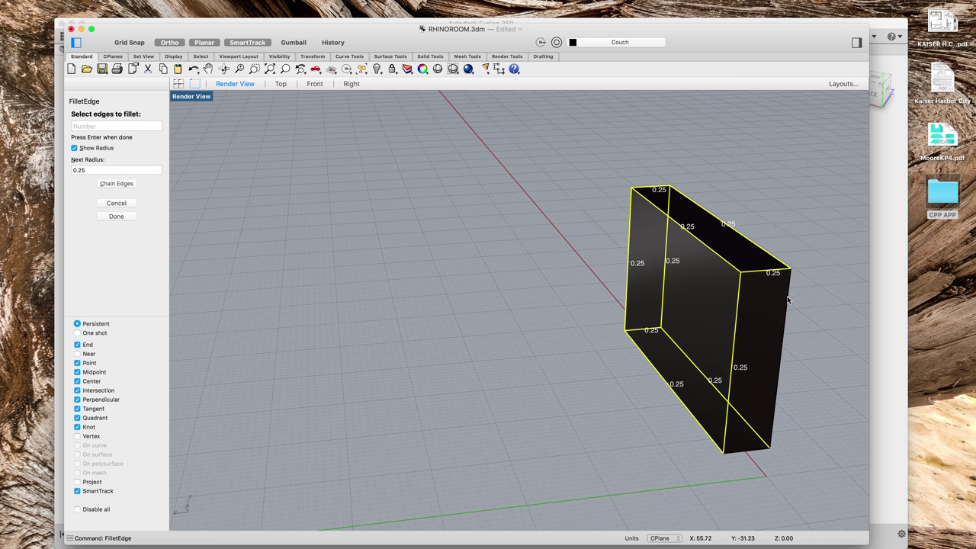
{"action": "left_click", "coordinate": [779, 325]}
{"action": "left_click", "coordinate": [754, 453]}
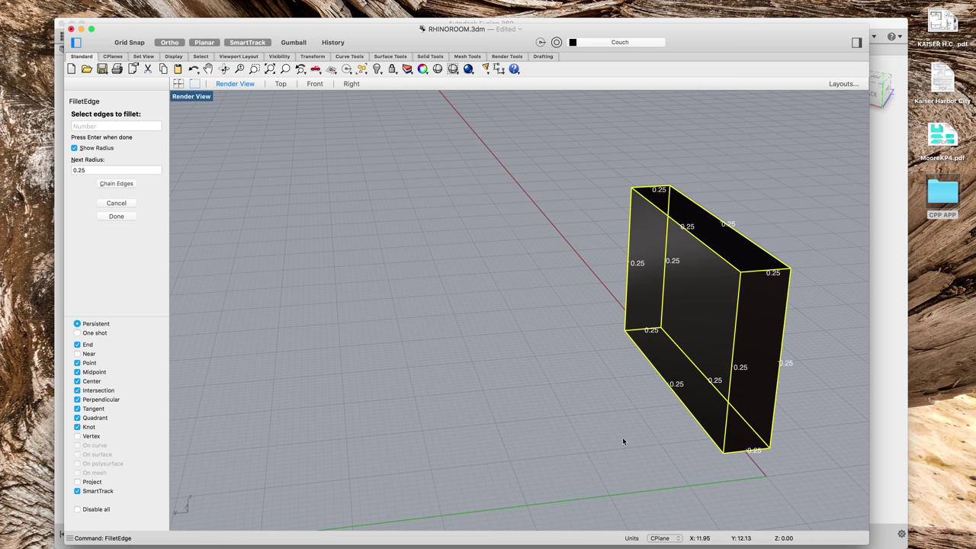
Step: Apply the 0.25 edge fillets to the arm at the origin
{"action": "key", "text": "Return"}
{"action": "key", "text": "Return"}
{"action": "scroll", "coordinate": [459, 350], "scroll_direction": "down", "scroll_amount": 10}
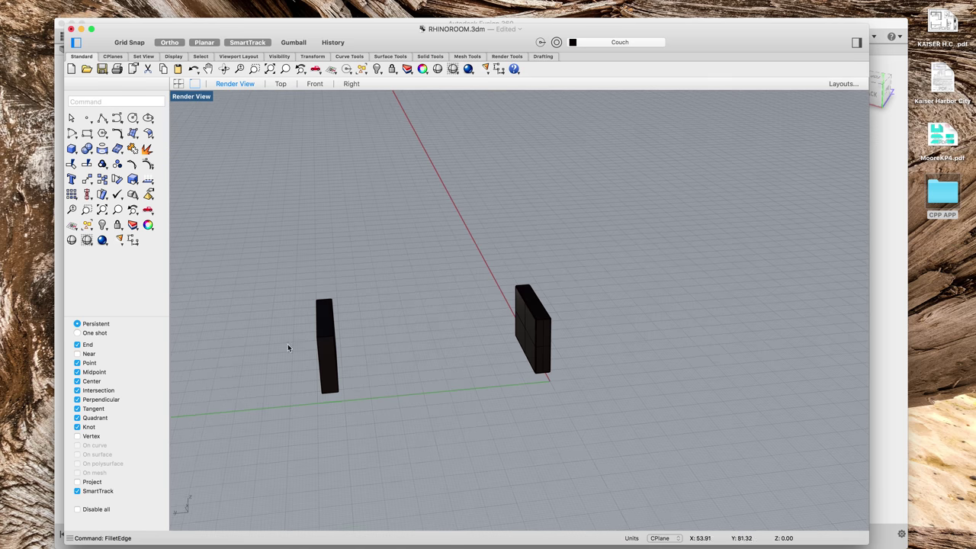
Step: Restart FilletEdge at radius 0.25 and pick the four edges of the second arm's top face
{"action": "scroll", "coordinate": [285, 347], "scroll_direction": "up", "scroll_amount": 6}
{"action": "key", "text": "Return"}
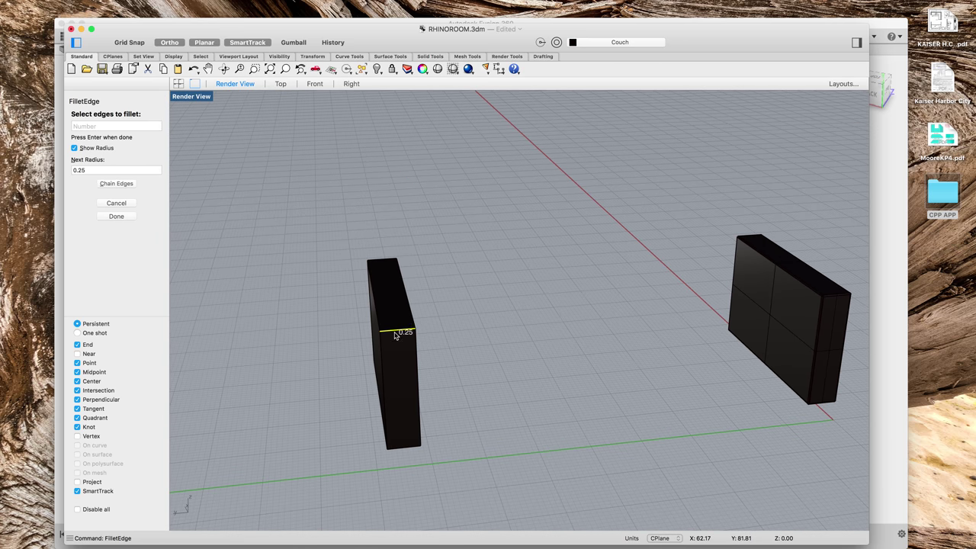
{"action": "left_click", "coordinate": [411, 323]}
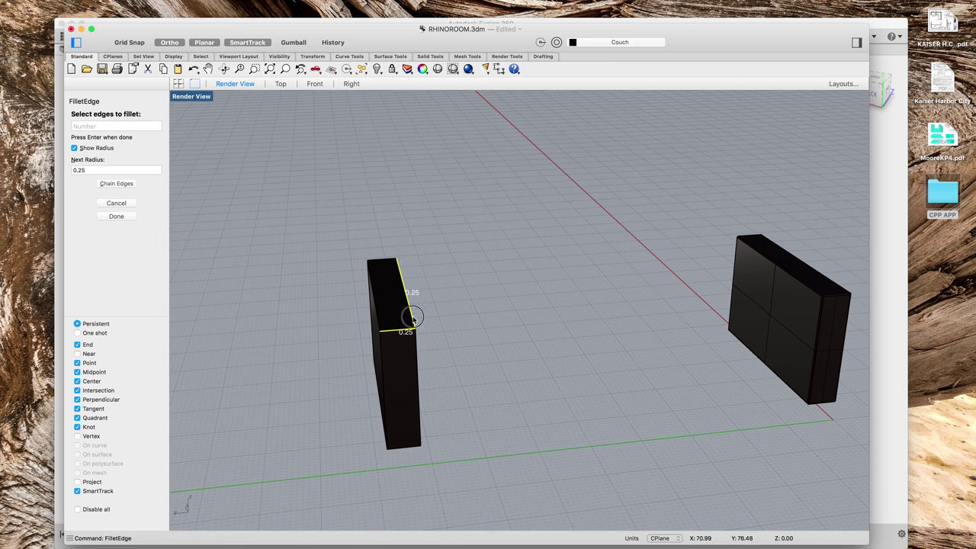
{"action": "left_click", "coordinate": [391, 261]}
{"action": "left_click", "coordinate": [372, 303]}
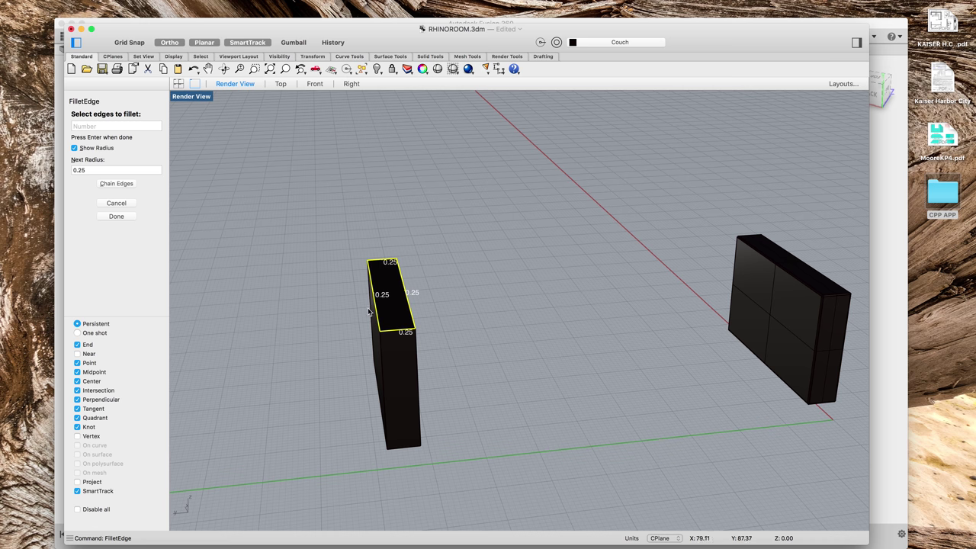
Step: Add the second arm's vertical and bottom edges to the selection and apply the 0.25 fillets
{"action": "left_click", "coordinate": [372, 311]}
{"action": "left_click", "coordinate": [379, 398]}
{"action": "left_click", "coordinate": [383, 395]}
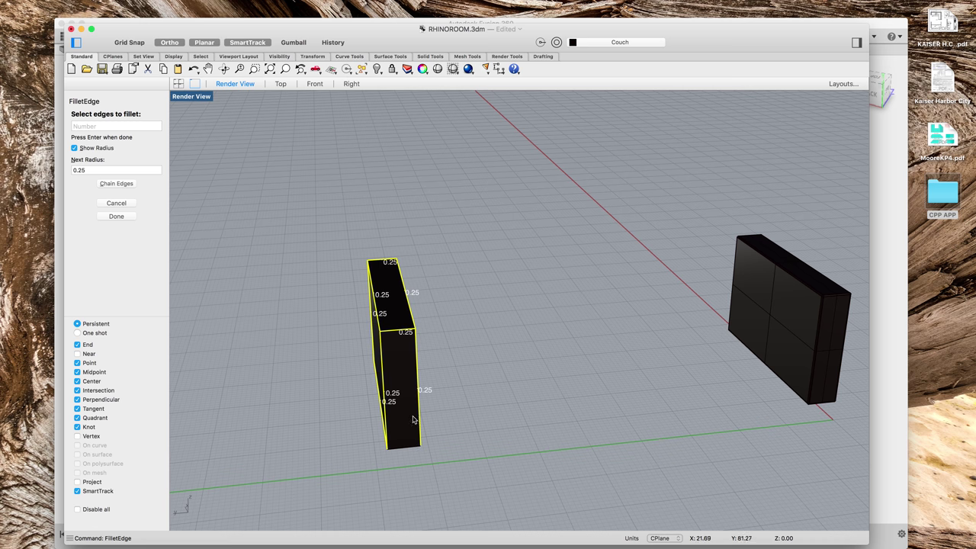
{"action": "left_click", "coordinate": [404, 448]}
{"action": "right_click_drag", "start_coordinate": [545, 419], "coordinate": [363, 370]}
{"action": "left_click", "coordinate": [380, 346]}
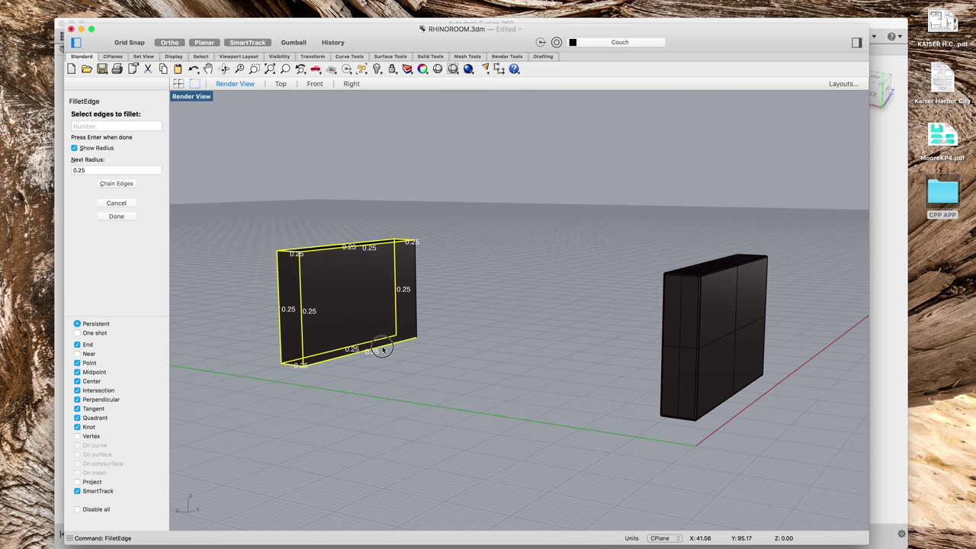
{"action": "left_click", "coordinate": [416, 326]}
{"action": "right_click", "coordinate": [460, 320]}
{"action": "right_click_drag", "start_coordinate": [460, 321], "coordinate": [517, 337]}
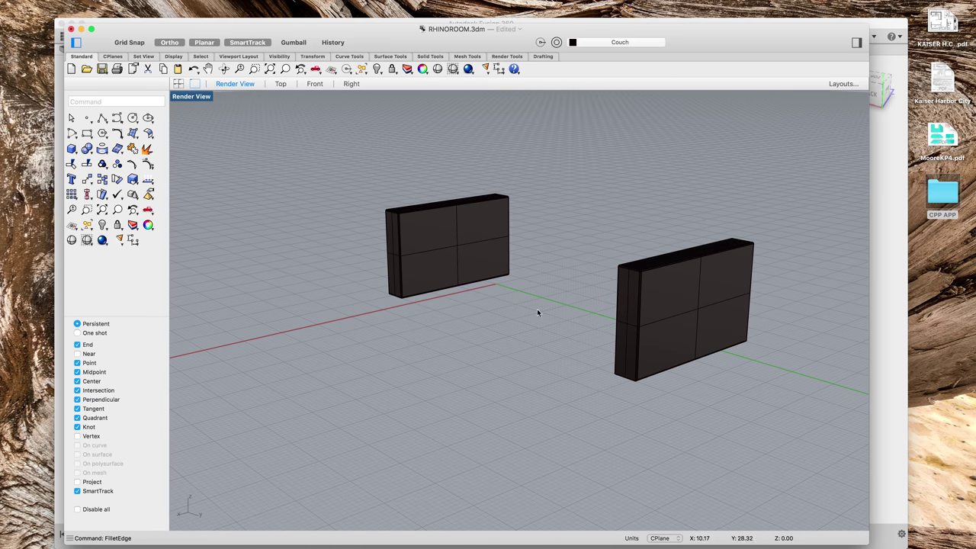
Step: Show all hidden objects so the back-and-base and both arms are displayed together
{"action": "scroll", "coordinate": [349, 238], "scroll_direction": "up", "scroll_amount": 2}
{"action": "right_click", "coordinate": [349, 238]}
{"action": "mouse_move", "coordinate": [416, 243]}
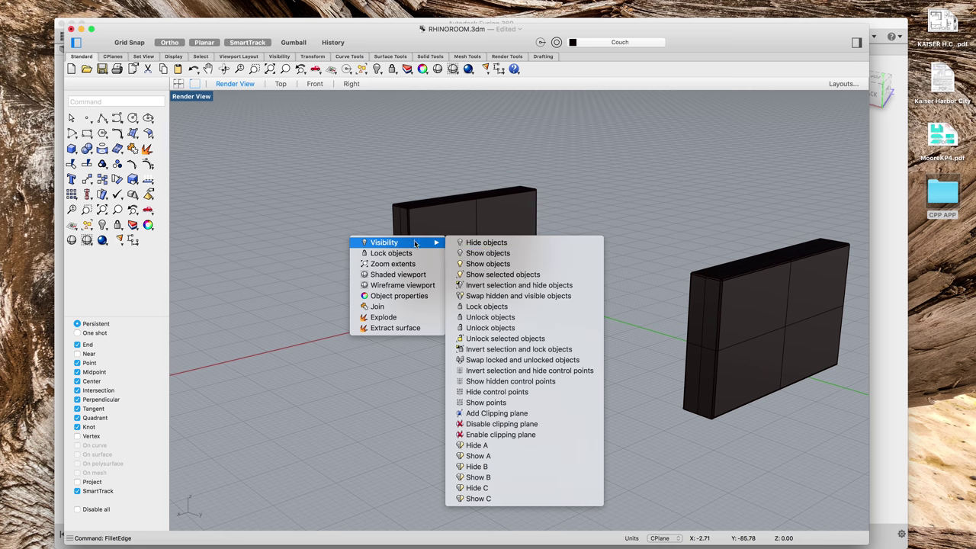
{"action": "left_click", "coordinate": [484, 264]}
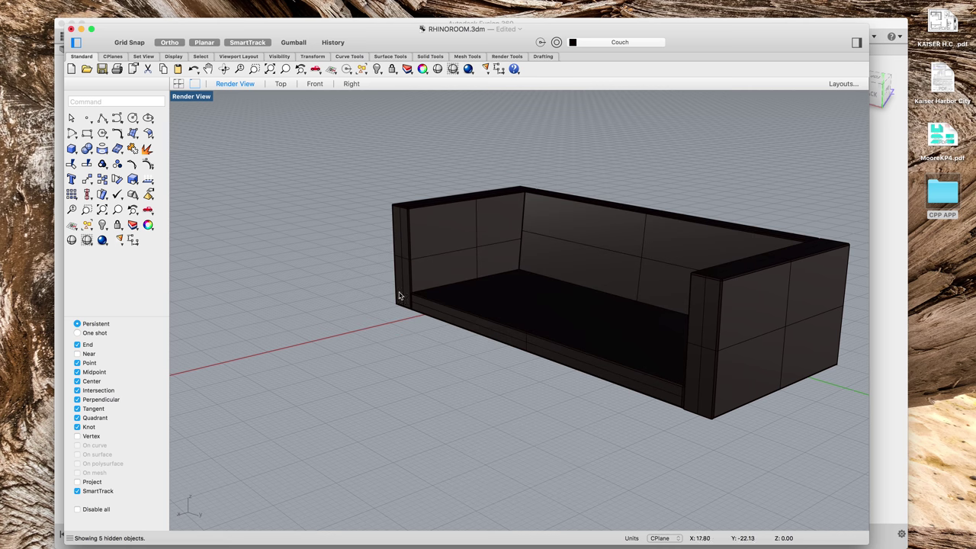
Step: Draw a rectangle on the couch base from the front corner beside the origin arm to the rear corner beside the other arm
{"action": "right_click", "coordinate": [394, 303]}
{"action": "left_click", "coordinate": [334, 289]}
{"action": "right_click_drag", "start_coordinate": [421, 321], "coordinate": [501, 283]}
{"action": "left_click", "coordinate": [427, 297]}
{"action": "key", "text": "Escape"}
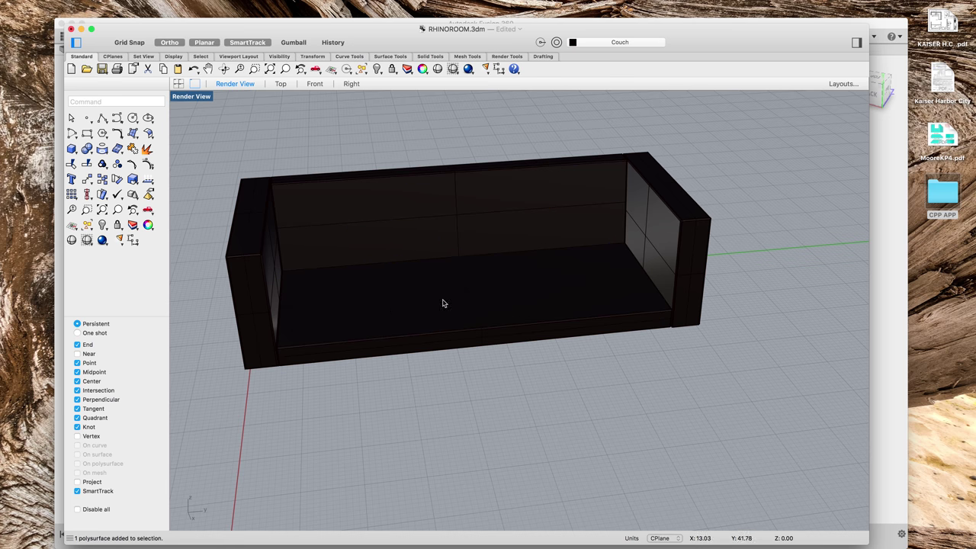
{"action": "type", "text": "rect"}
{"action": "key", "text": "Return"}
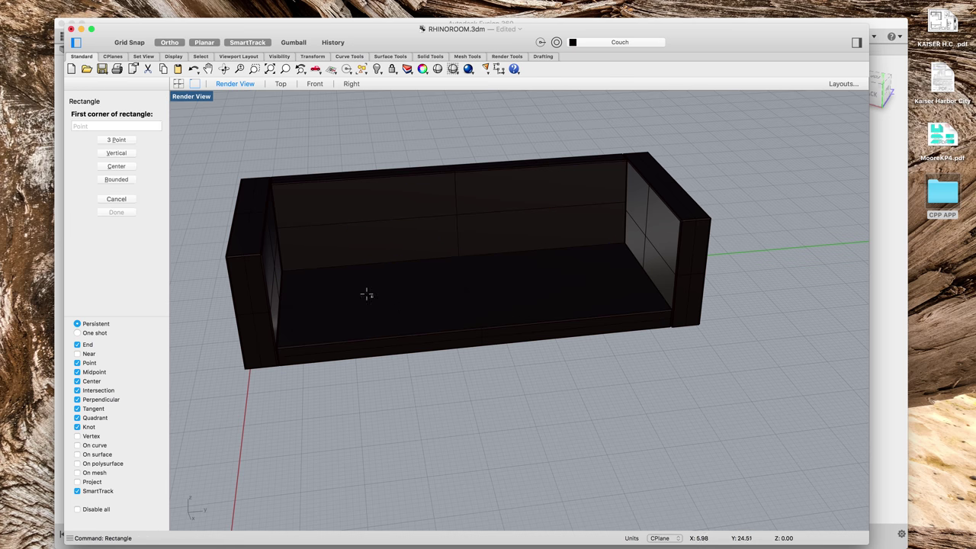
{"action": "left_click", "coordinate": [279, 348]}
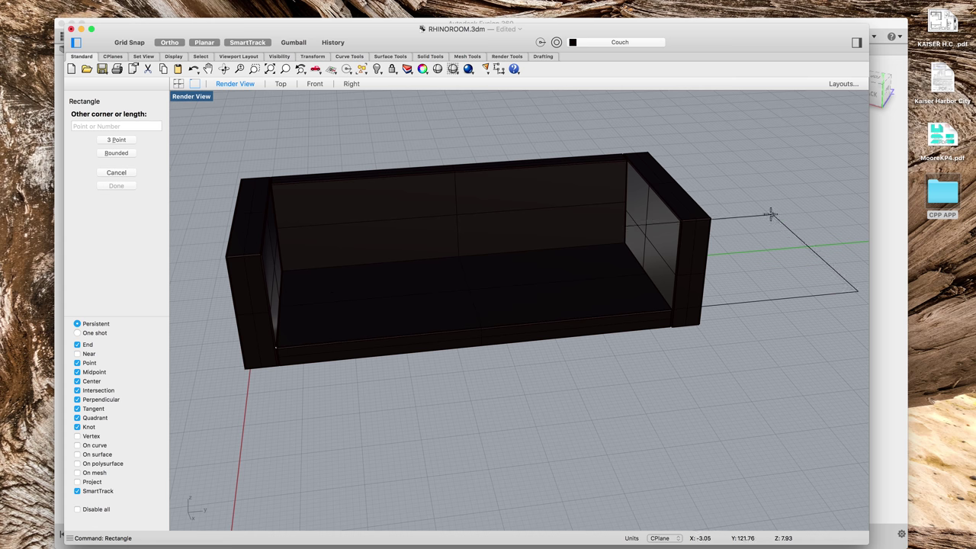
{"action": "scroll", "coordinate": [623, 243], "scroll_direction": "up", "scroll_amount": 3}
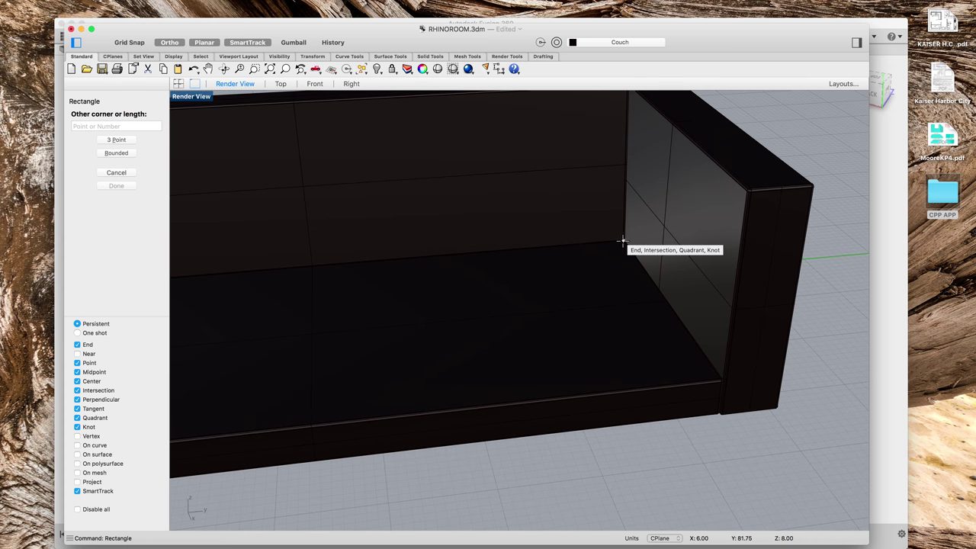
{"action": "left_click", "coordinate": [622, 243]}
Step: Select the seat rectangle and examine its front corners against the base's rounded front edge and the arms
{"action": "scroll", "coordinate": [621, 247], "scroll_direction": "down", "scroll_amount": 5}
{"action": "left_click_drag", "start_coordinate": [240, 419], "coordinate": [761, 189]}
{"action": "key", "text": "Escape"}
{"action": "left_click", "coordinate": [629, 316]}
{"action": "scroll", "coordinate": [475, 338], "scroll_direction": "up", "scroll_amount": 5}
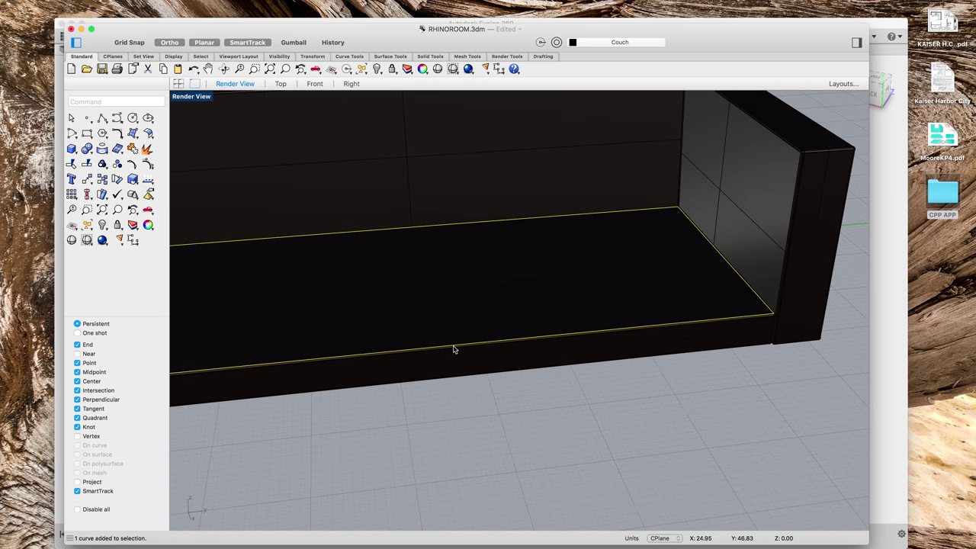
{"action": "scroll", "coordinate": [427, 343], "scroll_direction": "down", "scroll_amount": 5}
{"action": "right_click_drag", "start_coordinate": [246, 355], "coordinate": [382, 358]}
{"action": "scroll", "coordinate": [255, 248], "scroll_direction": "up", "scroll_amount": 4}
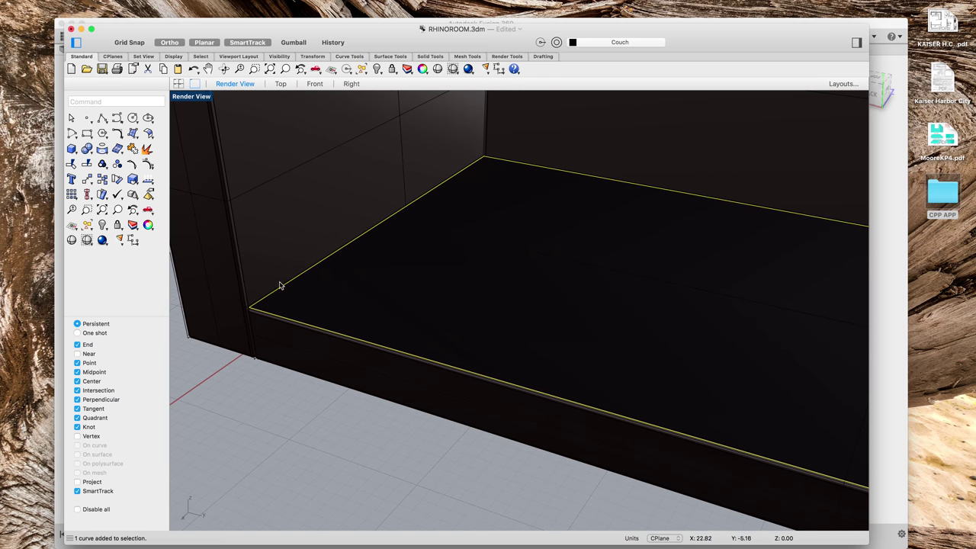
{"action": "scroll", "coordinate": [414, 307], "scroll_direction": "down", "scroll_amount": 5}
{"action": "scroll", "coordinate": [621, 398], "scroll_direction": "up", "scroll_amount": 8}
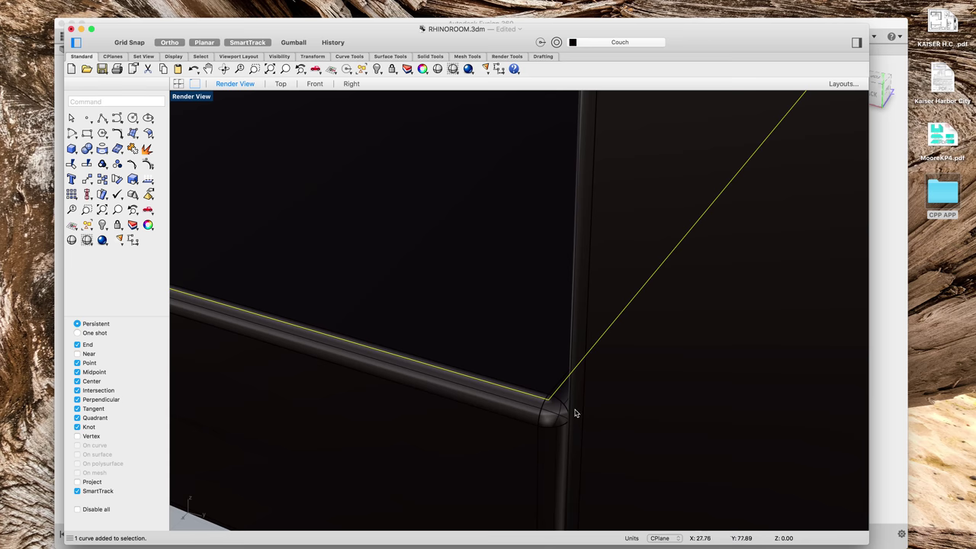
{"action": "scroll", "coordinate": [575, 413], "scroll_direction": "down", "scroll_amount": 5}
{"action": "scroll", "coordinate": [206, 296], "scroll_direction": "up", "scroll_amount": 8}
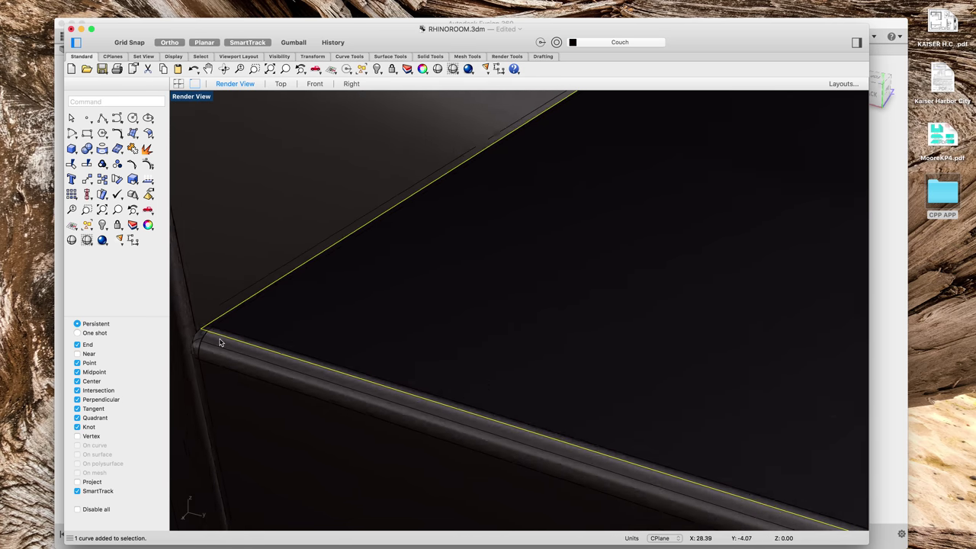
{"action": "scroll", "coordinate": [218, 335], "scroll_direction": "down", "scroll_amount": 5}
Step: Extrude the seat rectangle upward 4 units as a solid with ExtrudeCrv
{"action": "type", "text": "ExtrudeCrv"}
{"action": "key", "text": "Return"}
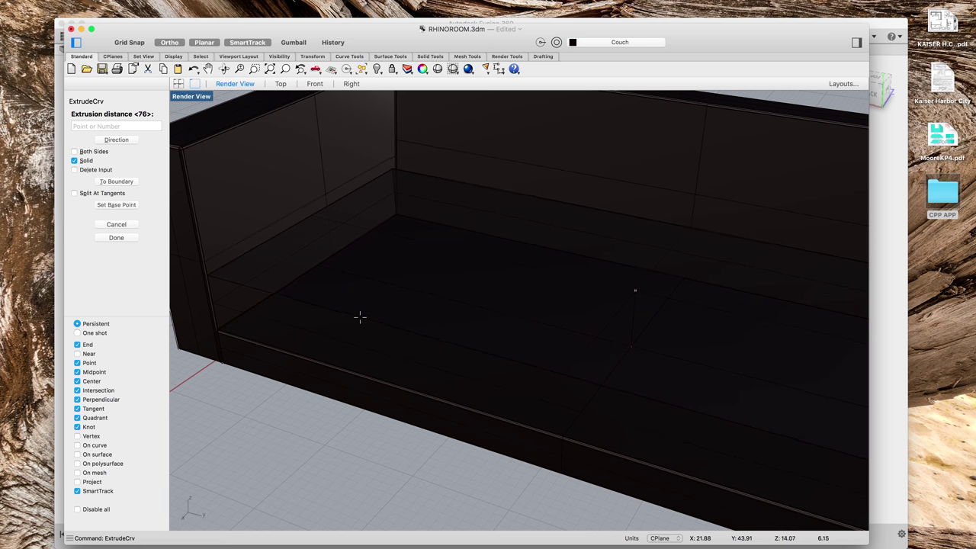
{"action": "type", "text": "4"}
{"action": "key", "text": "Return"}
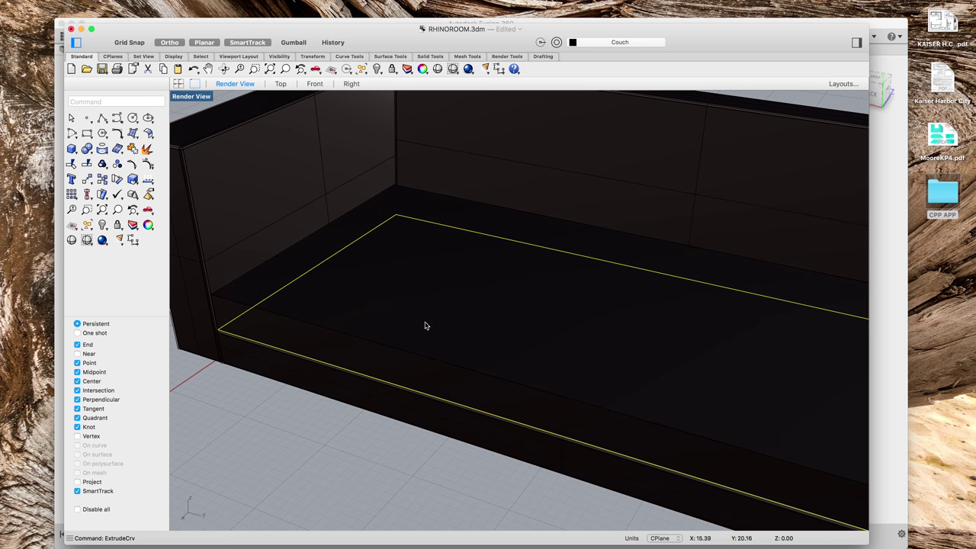
Step: Select the extruded seat slab and isolate it by hiding everything else
{"action": "scroll", "coordinate": [408, 321], "scroll_direction": "down", "scroll_amount": 8}
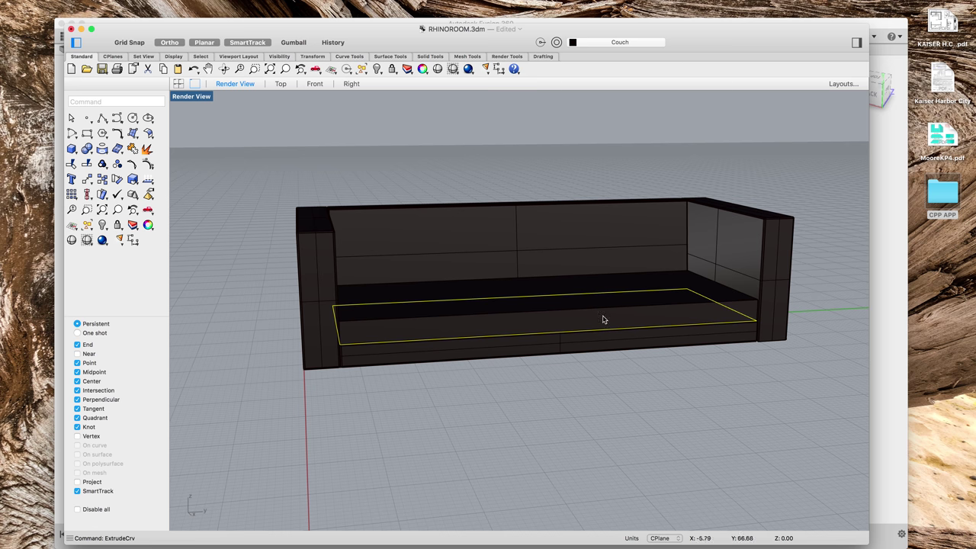
{"action": "scroll", "coordinate": [593, 308], "scroll_direction": "up", "scroll_amount": 4}
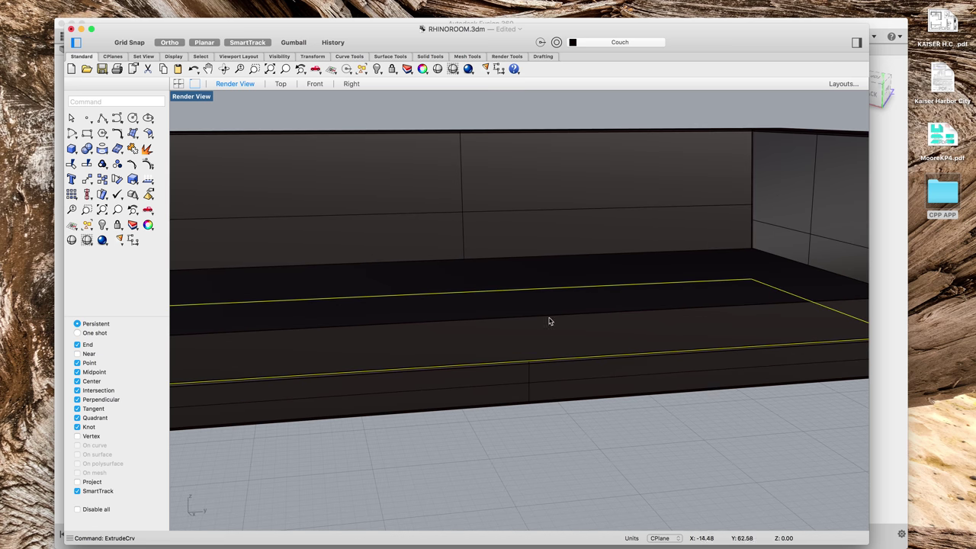
{"action": "left_click", "coordinate": [521, 338]}
{"action": "right_click", "coordinate": [521, 338]}
{"action": "left_click", "coordinate": [459, 339]}
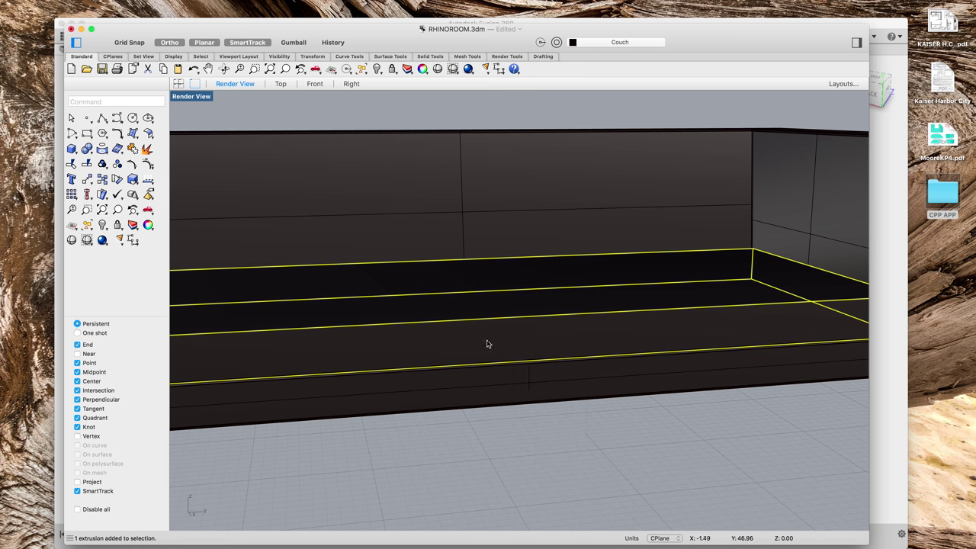
{"action": "middle_click", "coordinate": [488, 341]}
{"action": "mouse_move", "coordinate": [530, 345]}
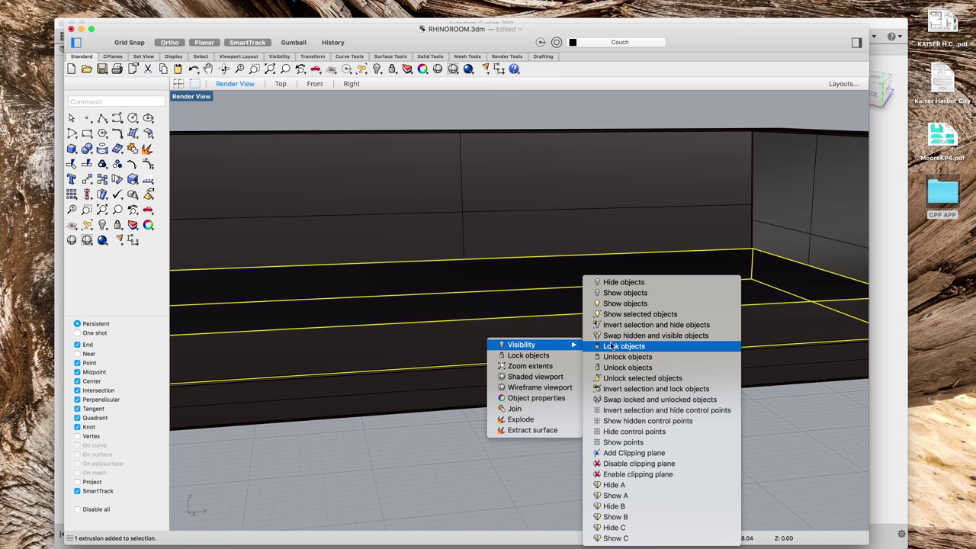
{"action": "left_click", "coordinate": [625, 281]}
{"action": "scroll", "coordinate": [684, 340], "scroll_direction": "down", "scroll_amount": 5}
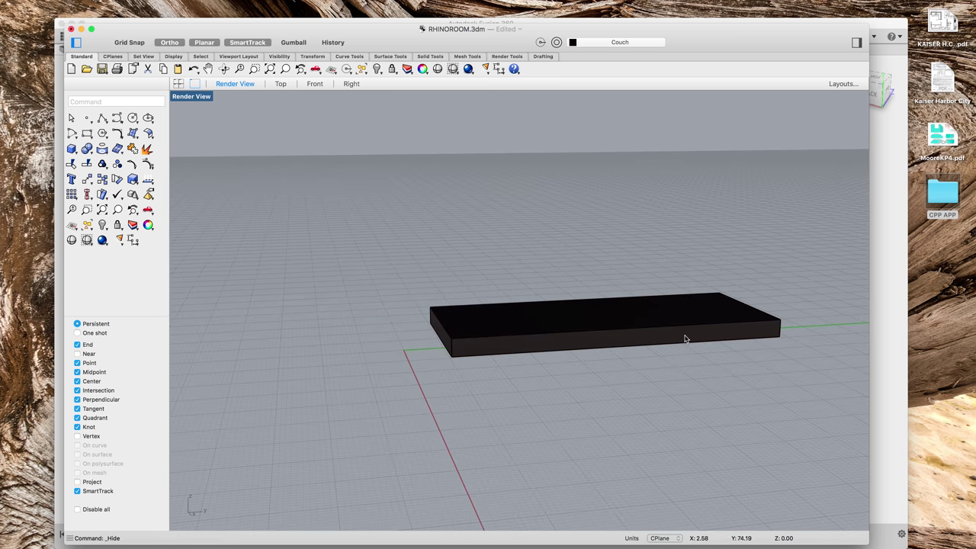
Step: Try to round the seat slab's edges with the curve Fillet command, picking its top front edge and adjacent side edge
{"action": "right_click_drag", "start_coordinate": [664, 348], "coordinate": [631, 359]}
{"action": "scroll", "coordinate": [661, 372], "scroll_direction": "up", "scroll_amount": 2}
{"action": "type", "text": "fillet"}
{"action": "key", "text": "Return"}
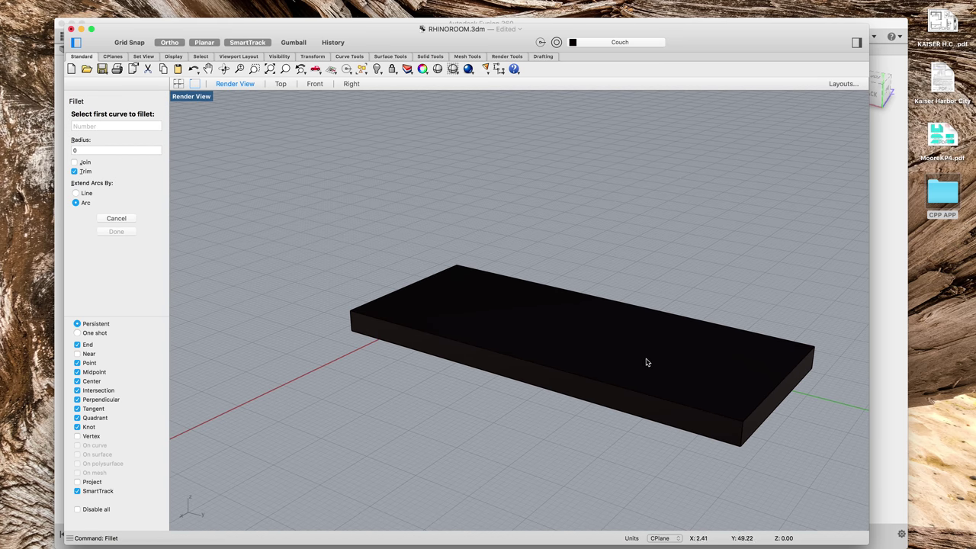
{"action": "left_click", "coordinate": [636, 397]}
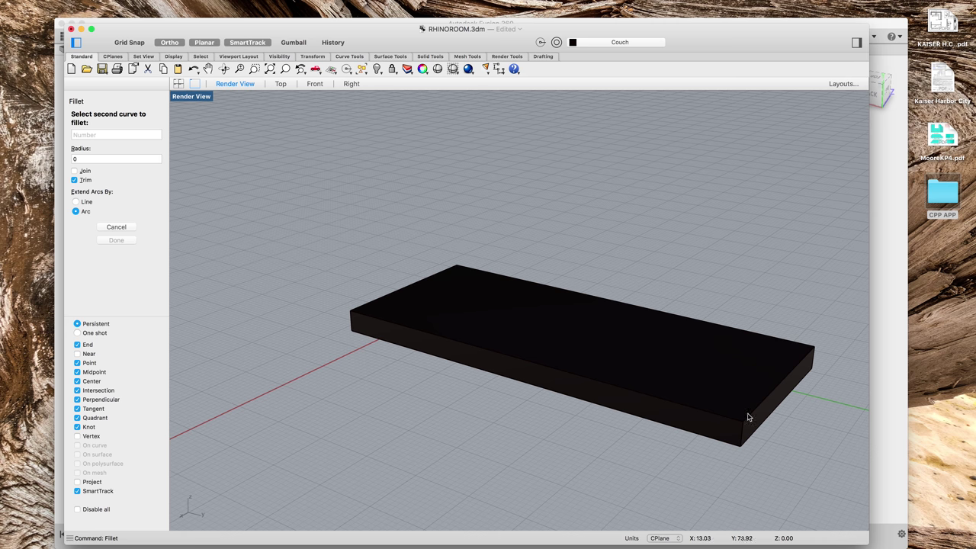
{"action": "left_click", "coordinate": [751, 416]}
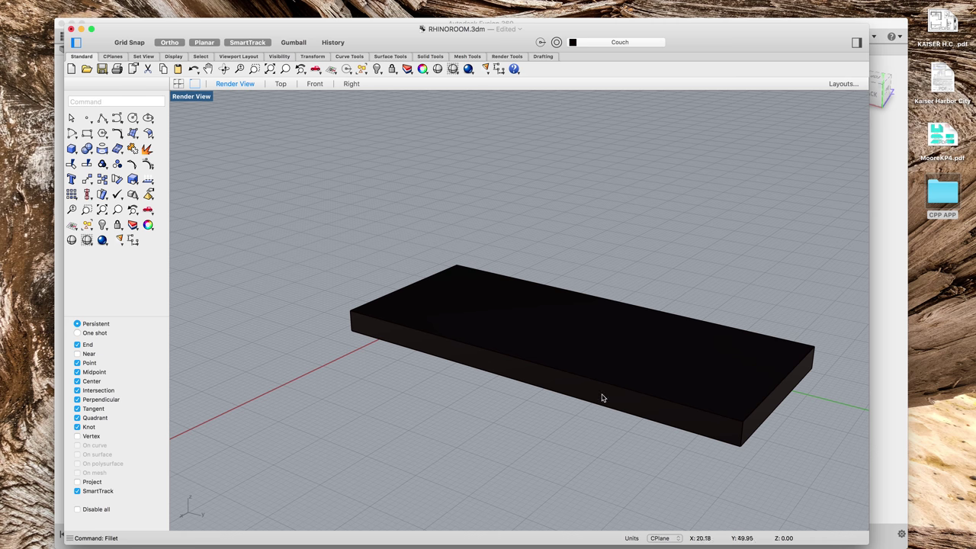
{"action": "left_click", "coordinate": [453, 336]}
{"action": "key", "text": "Escape"}
{"action": "left_click", "coordinate": [471, 336]}
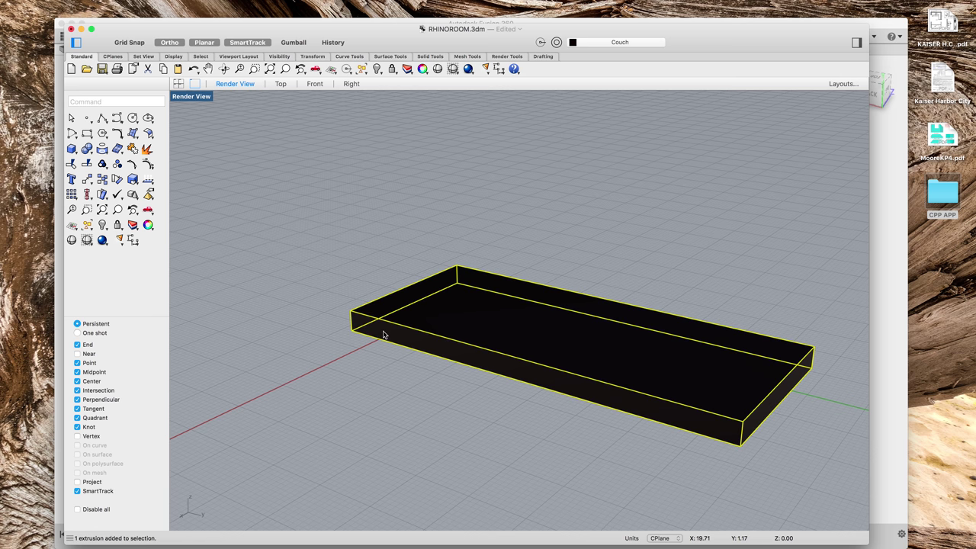
{"action": "left_click", "coordinate": [333, 309]}
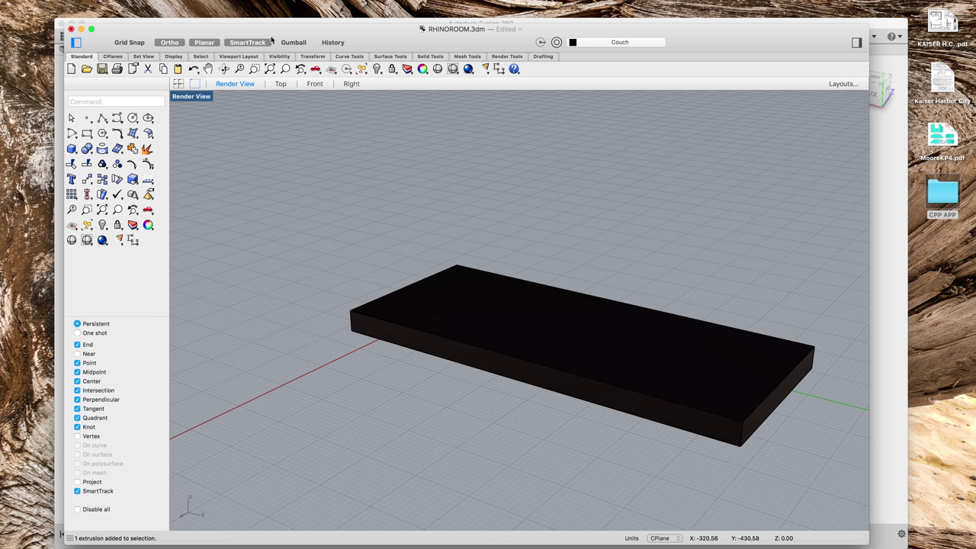
Step: Create a mesh box over the seat slab, from its bottom front corner to the opposite bottom rear corner, matching the slab's height
{"action": "mouse_move", "coordinate": [291, 4]}
{"action": "left_click", "coordinate": [243, 6]}
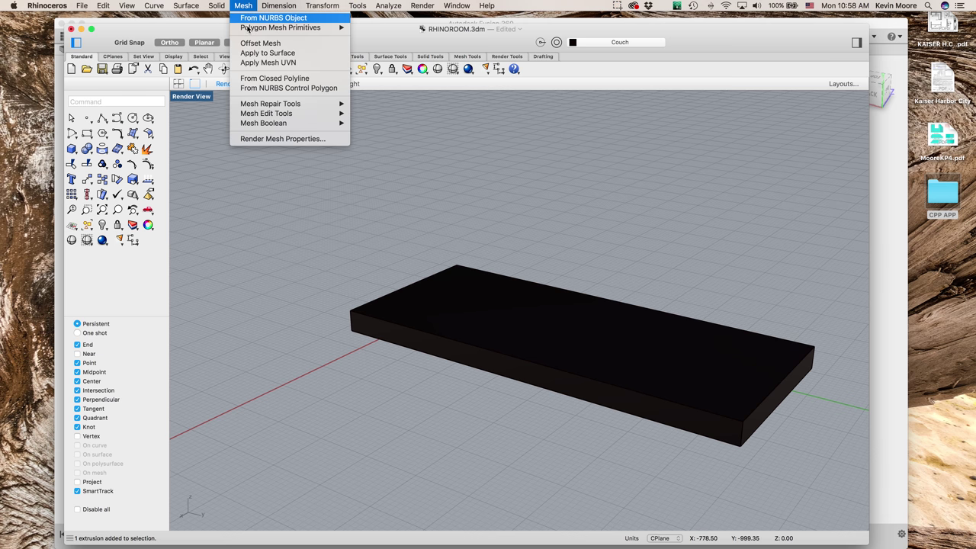
{"action": "mouse_move", "coordinate": [251, 29]}
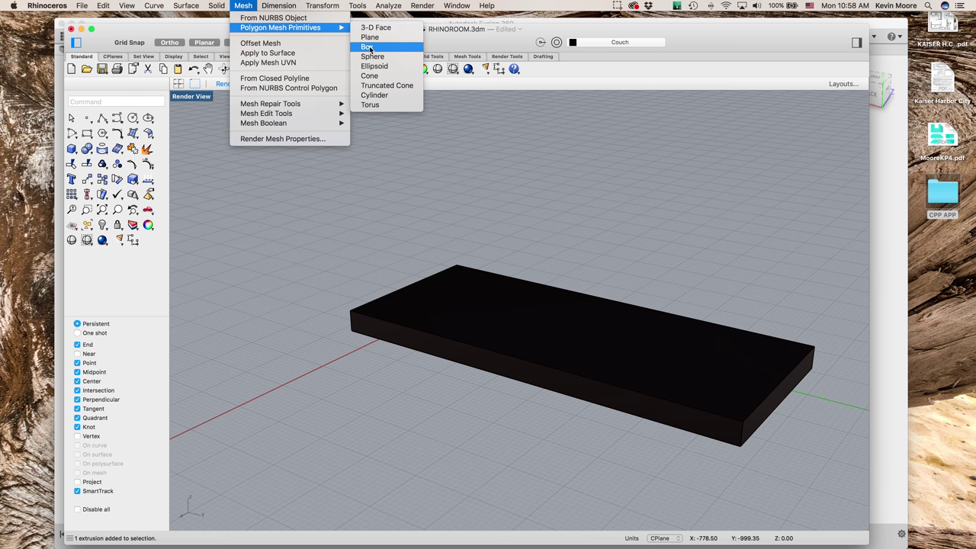
{"action": "left_click", "coordinate": [370, 47]}
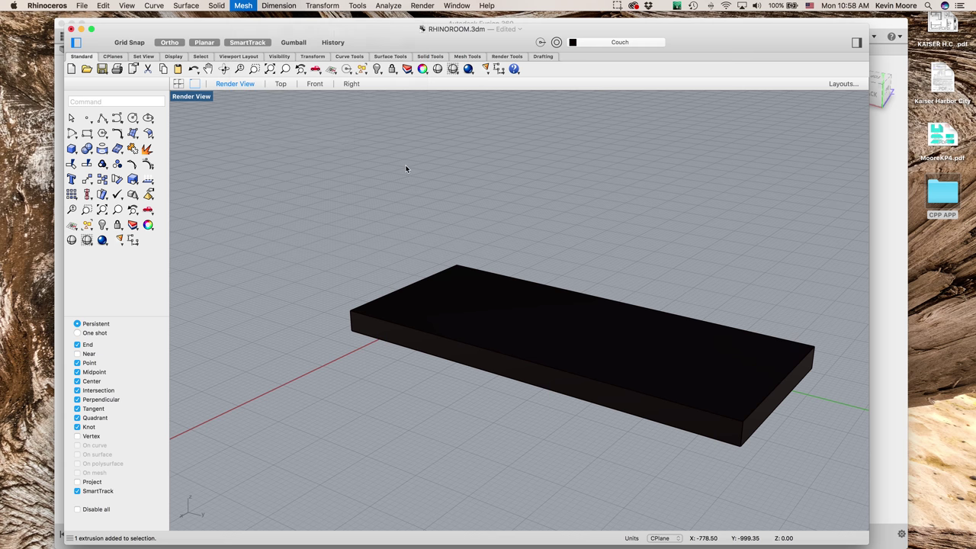
{"action": "left_click", "coordinate": [352, 331]}
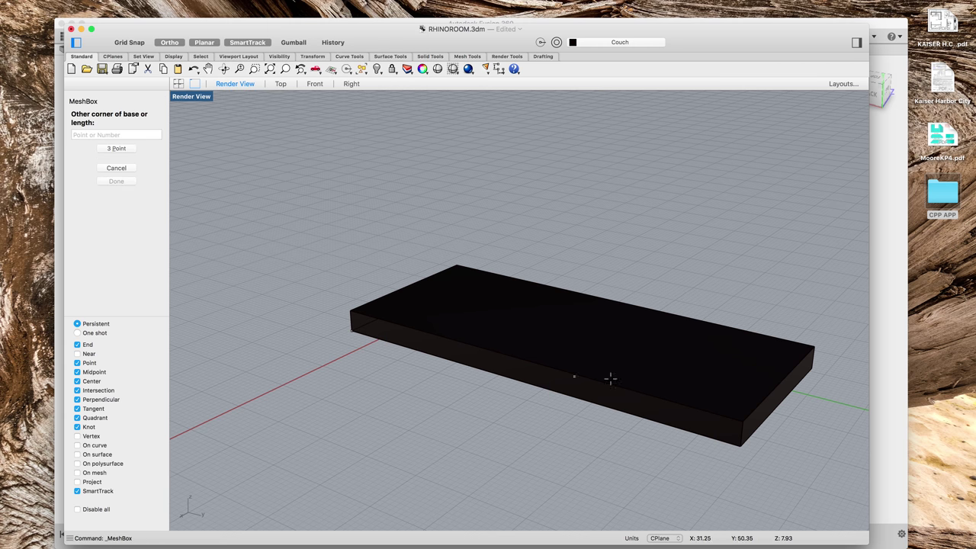
{"action": "left_click", "coordinate": [815, 368]}
{"action": "left_click", "coordinate": [814, 347]}
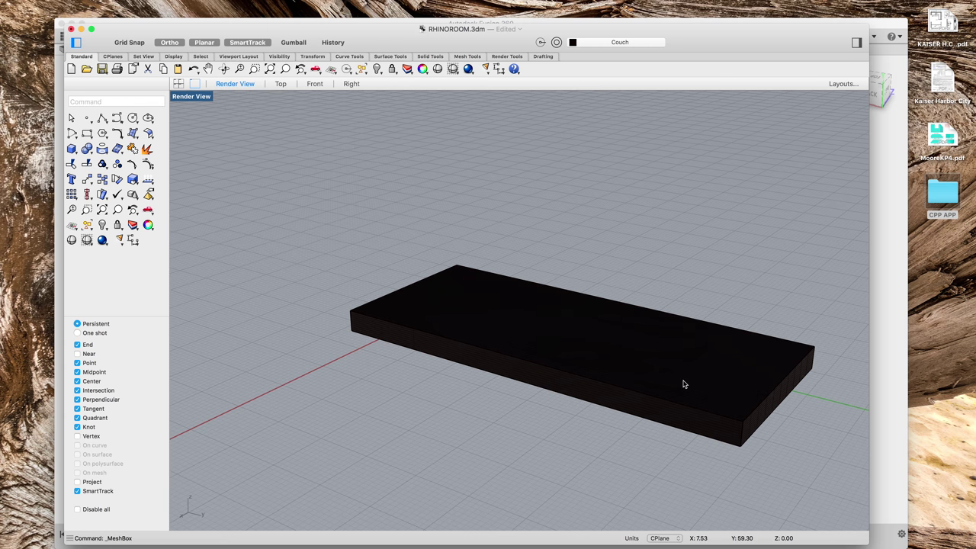
Step: Delete the original seat extrusion that overlaps the mesh box
{"action": "left_click", "coordinate": [535, 327]}
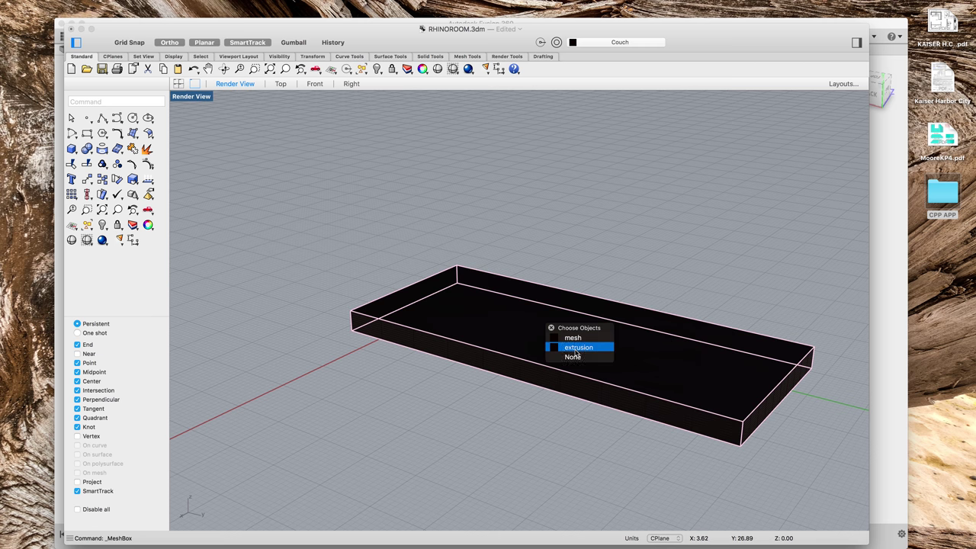
{"action": "left_click", "coordinate": [578, 347]}
{"action": "key", "text": "Delete"}
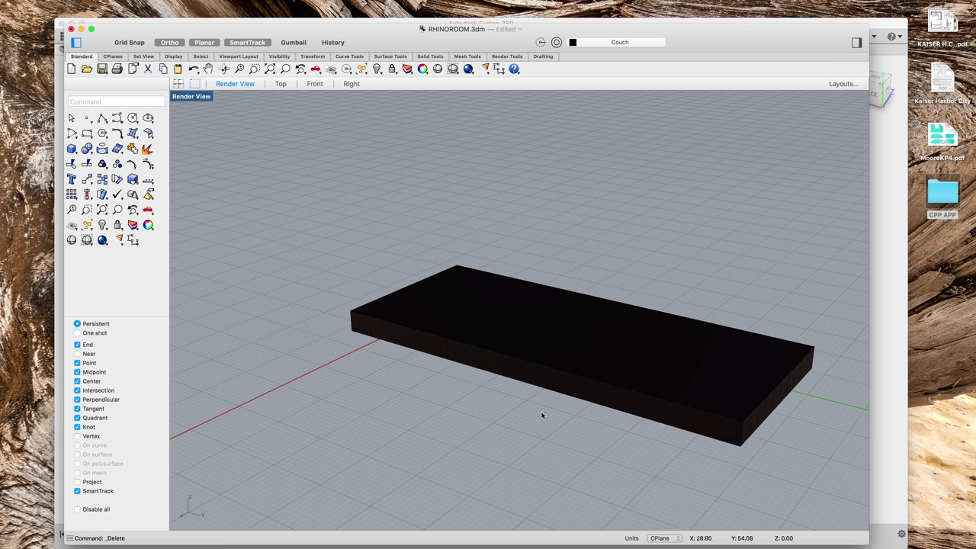
Step: Switch the Render View to wireframe display to show the mesh box's subdivisions
{"action": "middle_click", "coordinate": [318, 197]}
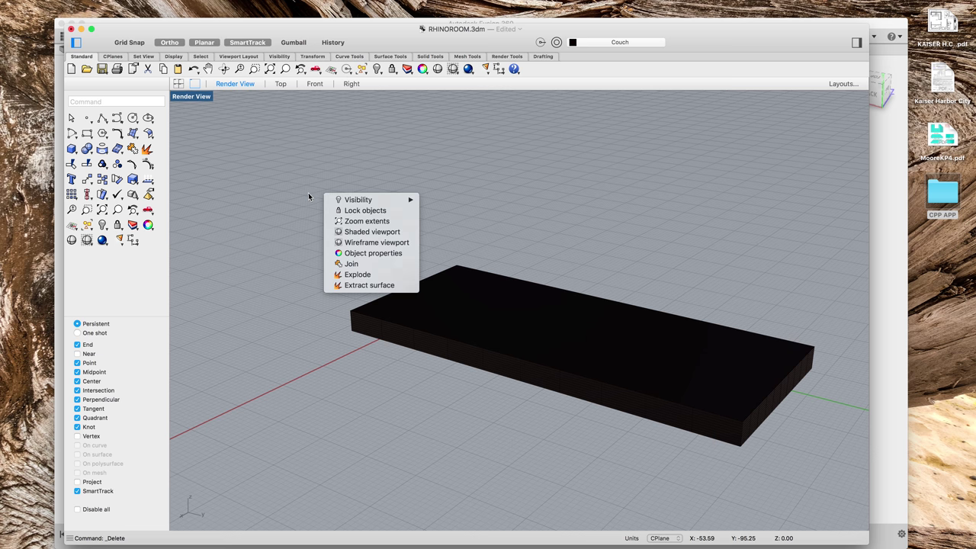
{"action": "right_click", "coordinate": [311, 193]}
{"action": "left_click", "coordinate": [355, 357]}
{"action": "right_click_drag", "start_coordinate": [768, 430], "coordinate": [572, 431]}
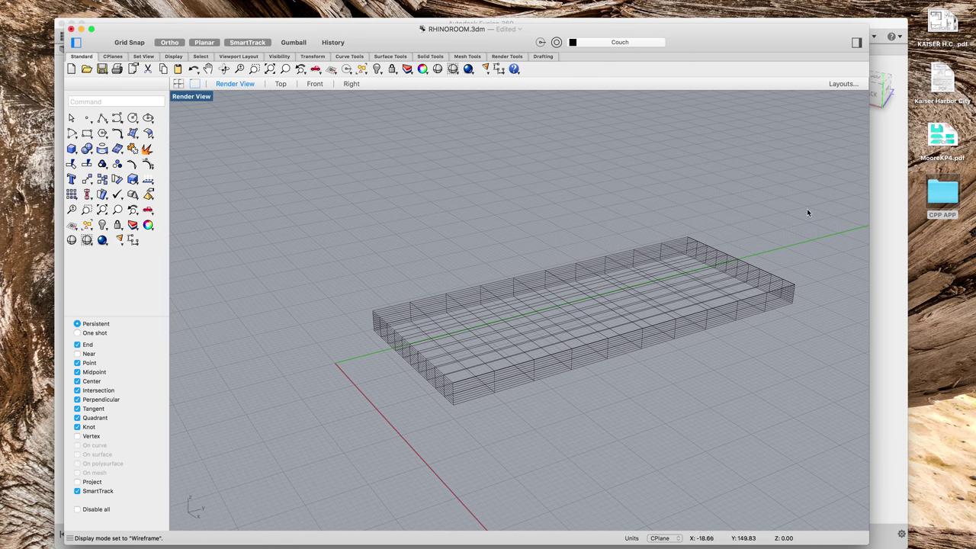
Step: Select the mesh box with its curves and check the mesh commands and render mesh quality settings for a rounding option
{"action": "left_click", "coordinate": [464, 340]}
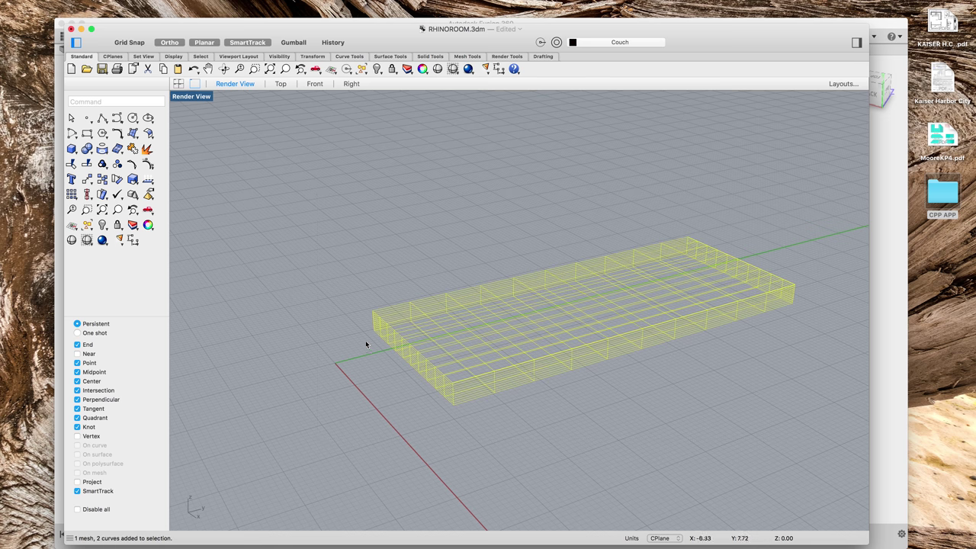
{"action": "type", "text": "Mesh"}
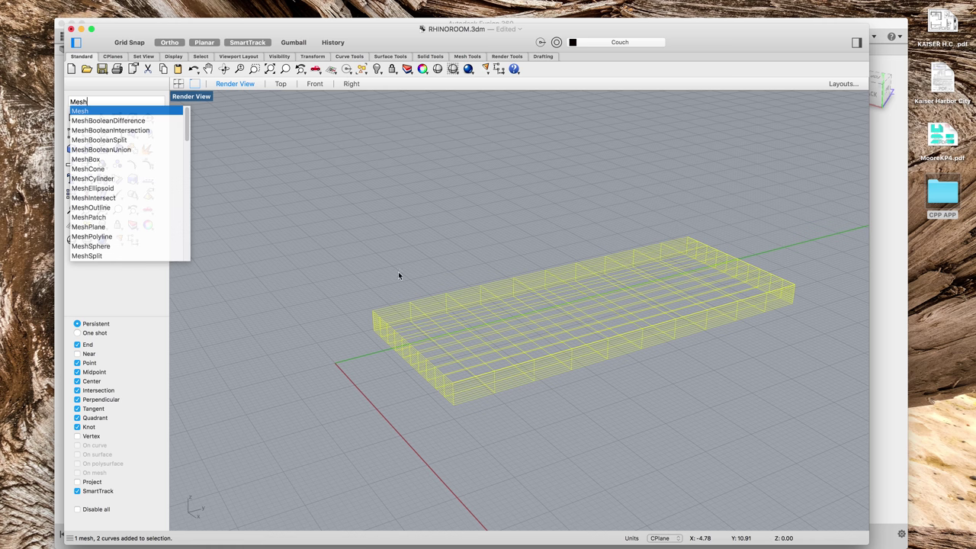
{"action": "left_click", "coordinate": [105, 305]}
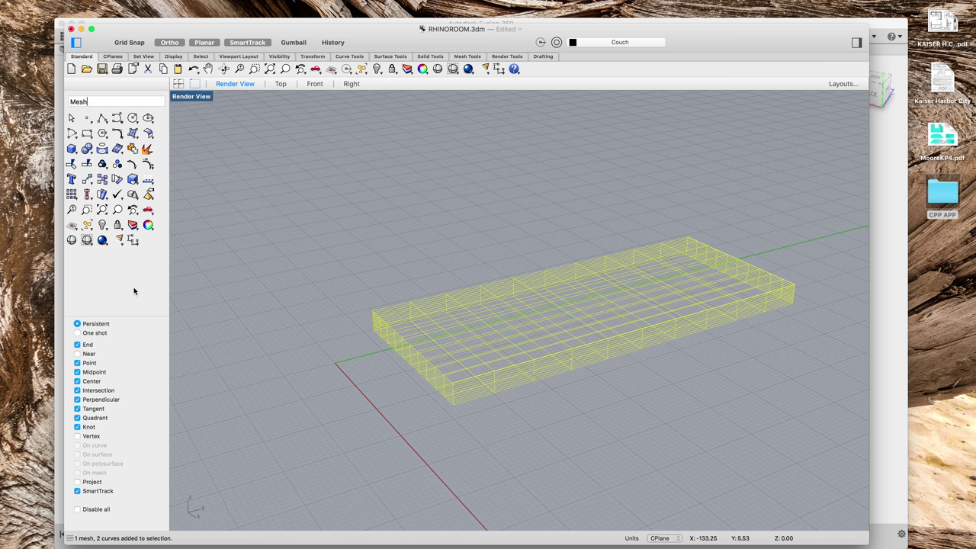
{"action": "left_click", "coordinate": [247, 6]}
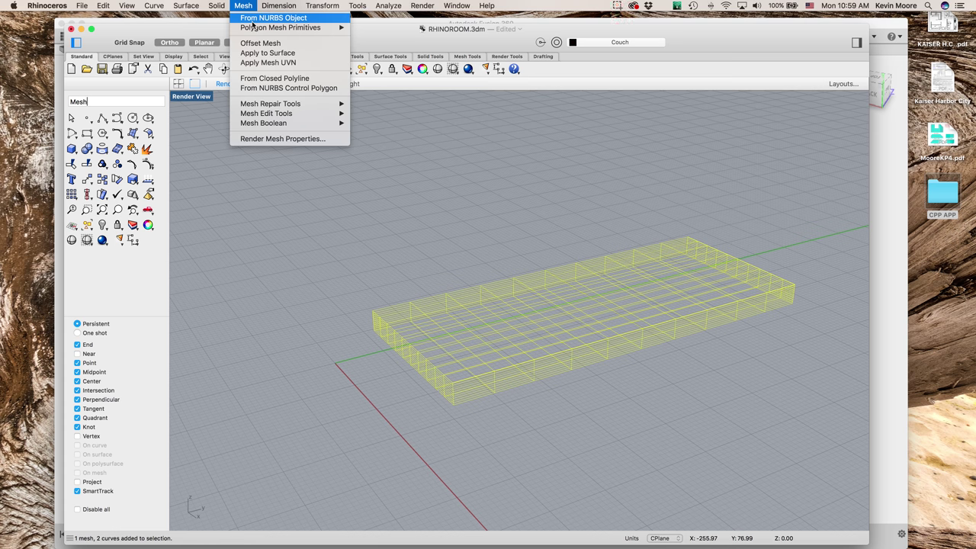
{"action": "left_click", "coordinate": [276, 139]}
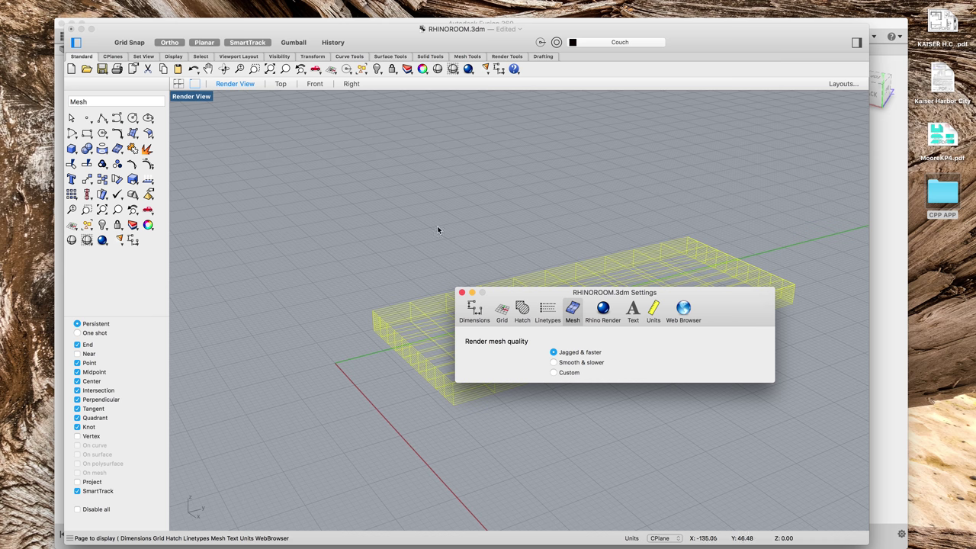
{"action": "left_click", "coordinate": [461, 293]}
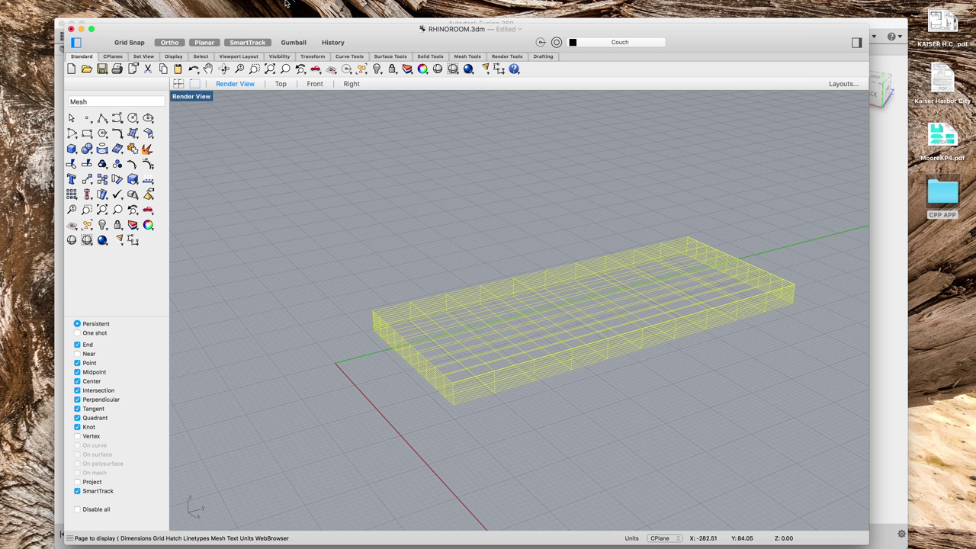
{"action": "left_click", "coordinate": [238, 6]}
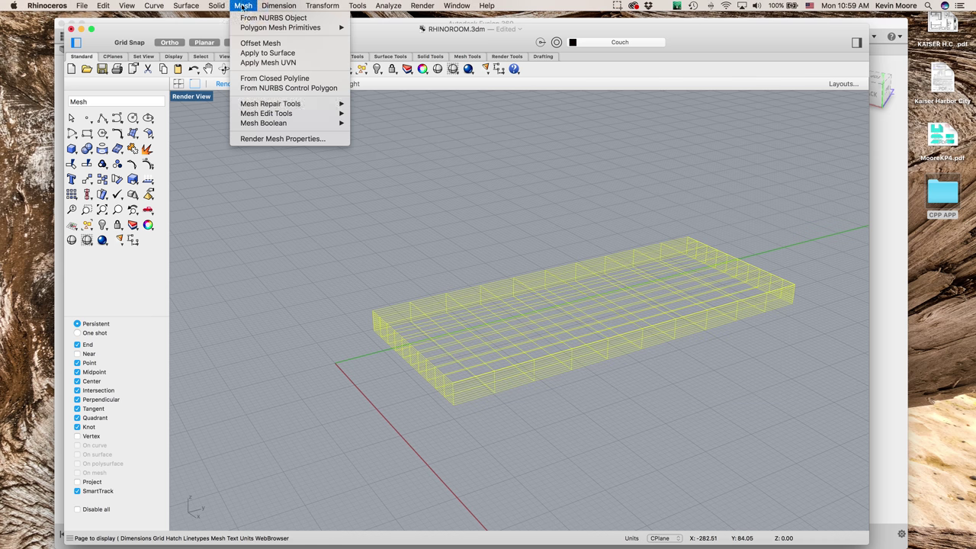
{"action": "mouse_move", "coordinate": [266, 107]}
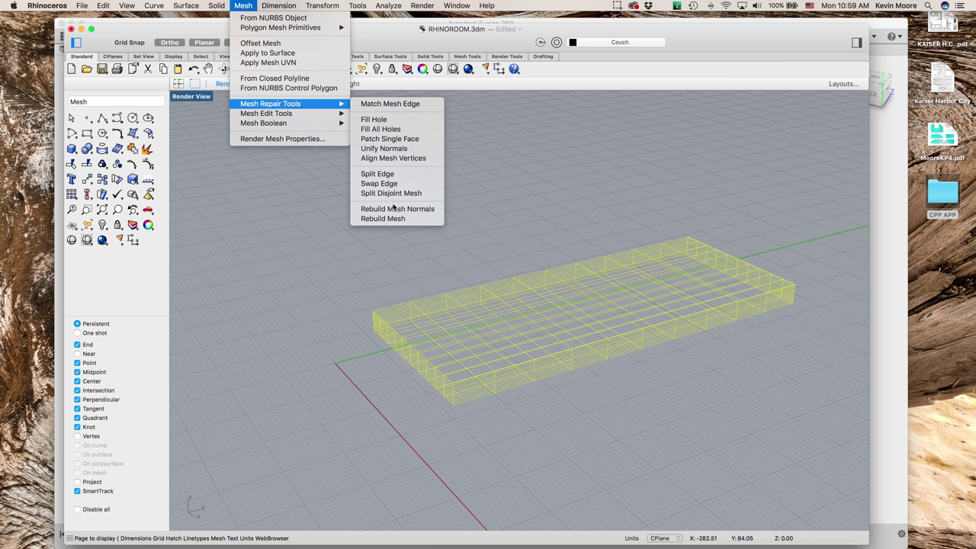
{"action": "mouse_move", "coordinate": [307, 118]}
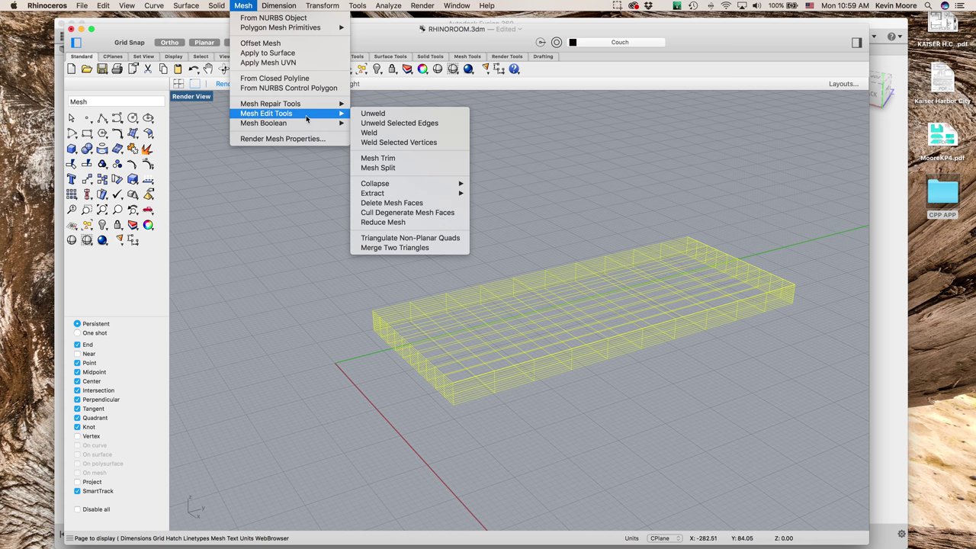
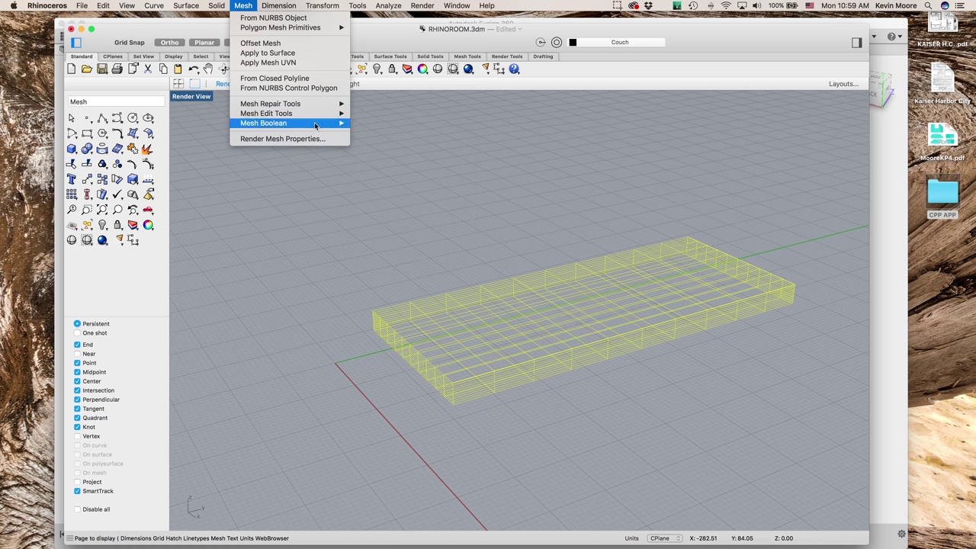
{"action": "left_click", "coordinate": [411, 140]}
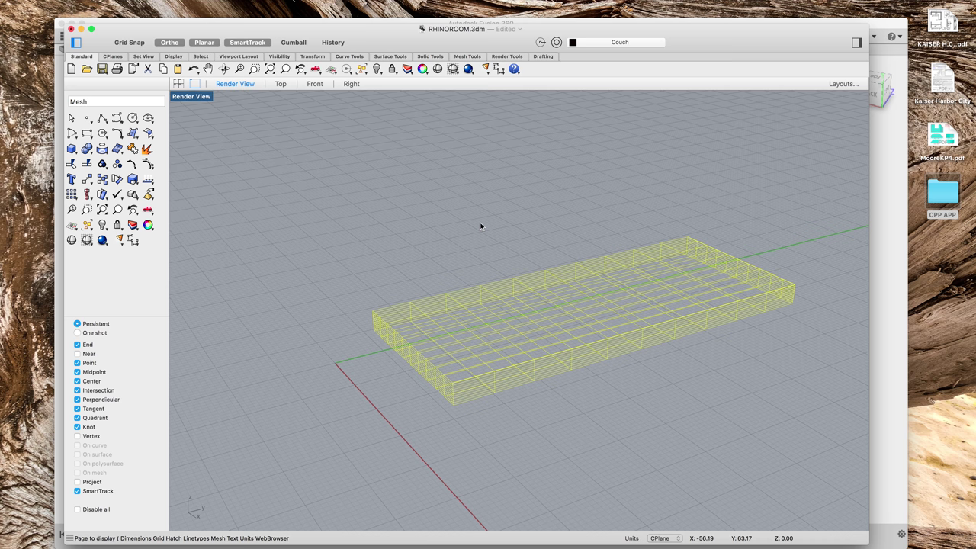
Step: Try smoothing the selected mesh box with the Smooth command at a smooth factor of 2
{"action": "type", "text": "MeshSm"}
{"action": "key", "text": "BackSpace"}
{"action": "key", "text": "BackSpace"}
{"action": "key", "text": "BackSpace"}
{"action": "key", "text": "BackSpace"}
{"action": "key", "text": "BackSpace"}
{"action": "key", "text": "BackSpace"}
{"action": "type", "text": "Smooth"}
{"action": "key", "text": "Return"}
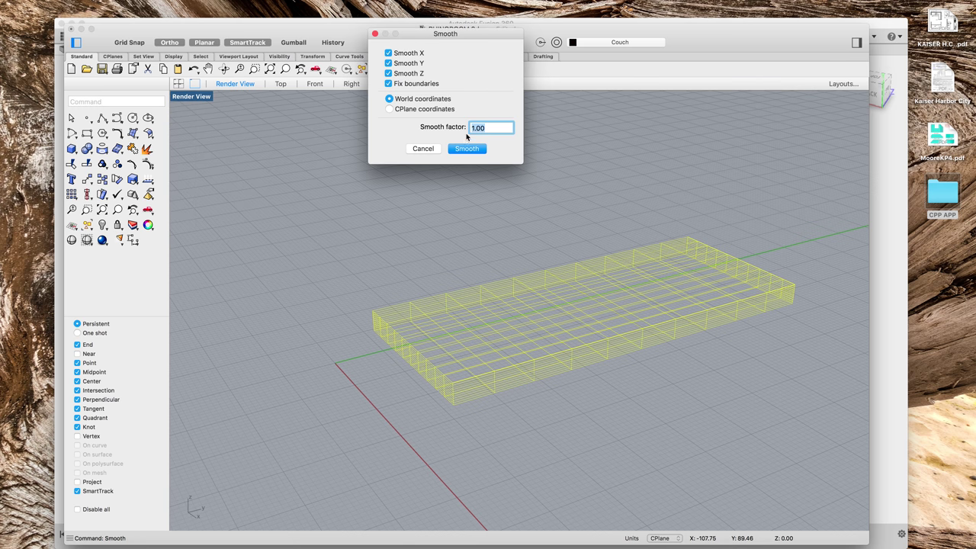
{"action": "type", "text": "2"}
{"action": "left_click", "coordinate": [461, 149]}
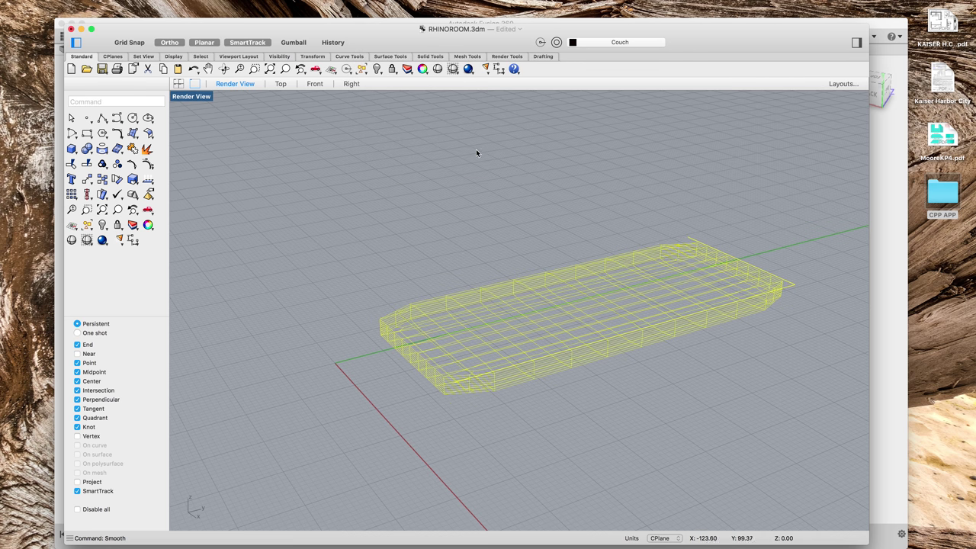
{"action": "key", "text": "super+z"}
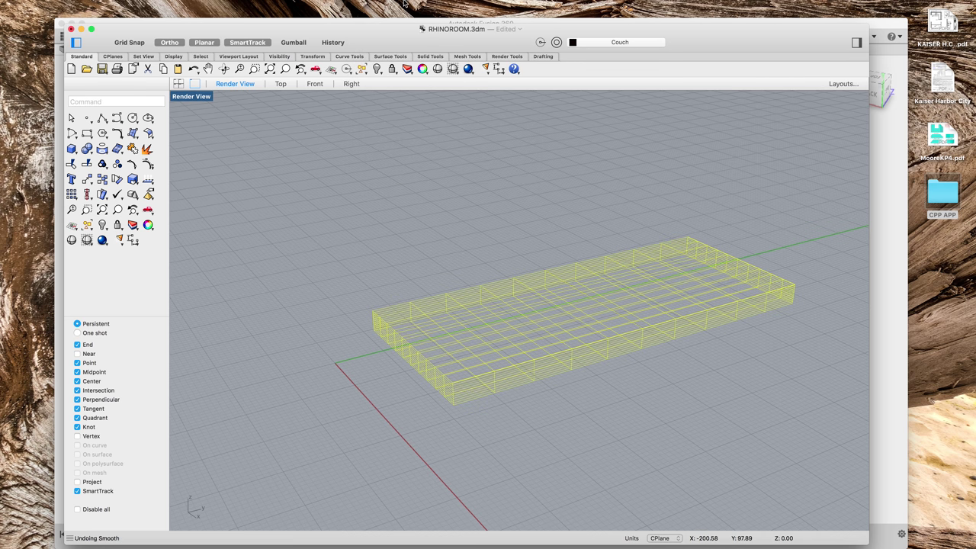
Step: Smooth the selected mesh box in X, Y and Z with a smooth factor of 1
{"action": "type", "text": "Smooth"}
{"action": "key", "text": "Return"}
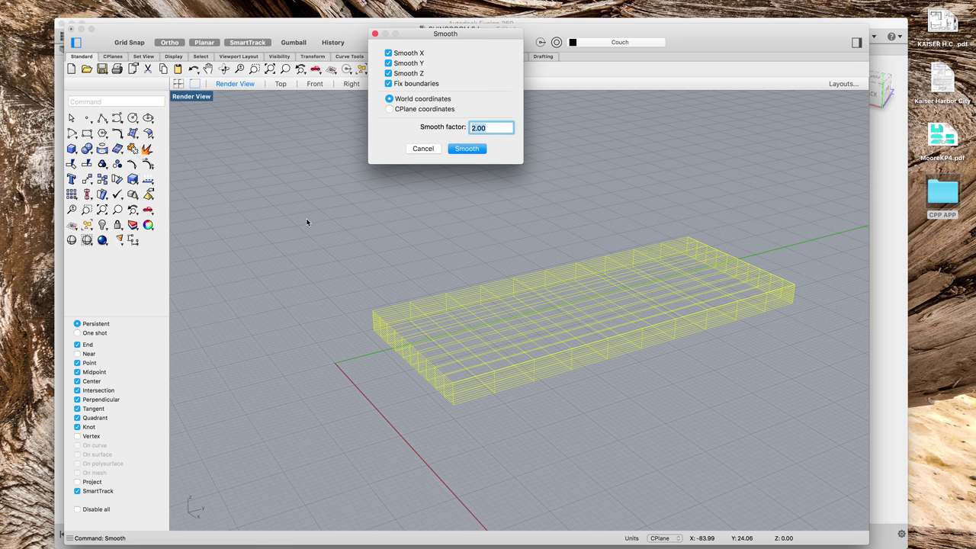
{"action": "type", "text": "1"}
{"action": "left_click", "coordinate": [459, 149]}
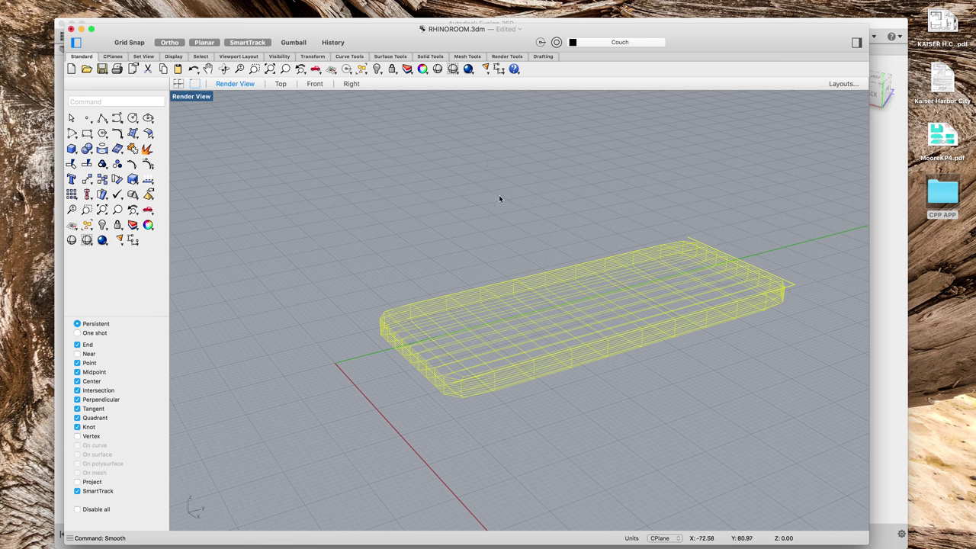
Step: Delete the leftover straight curves at the two short ends of the smoothed mesh
{"action": "right_click_drag", "start_coordinate": [767, 347], "coordinate": [662, 423]}
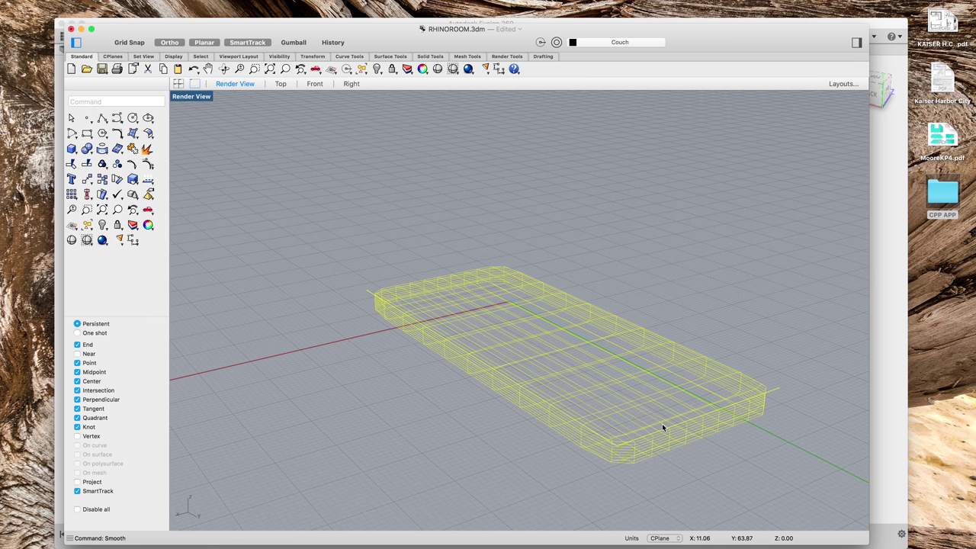
{"action": "left_click", "coordinate": [617, 446]}
{"action": "left_click", "coordinate": [774, 392]}
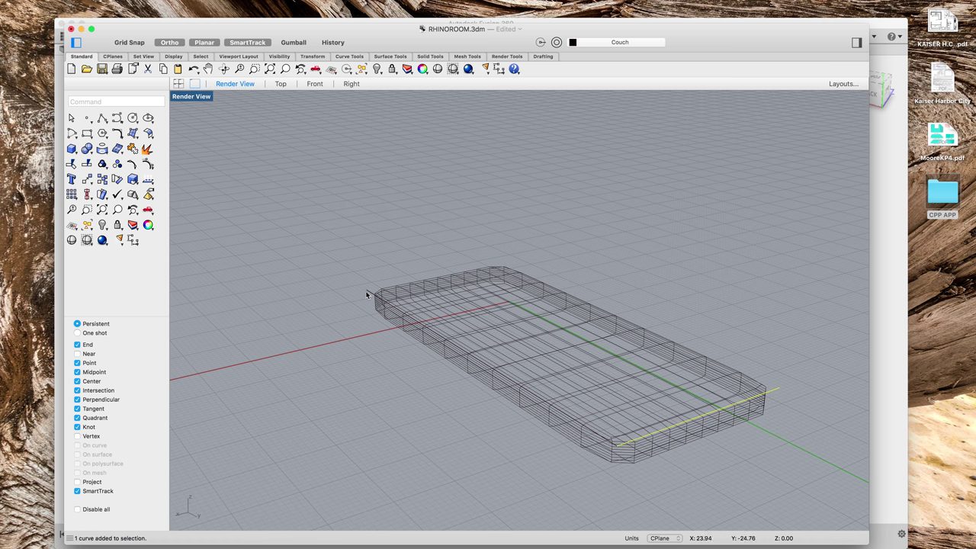
{"action": "key", "text": "Delete"}
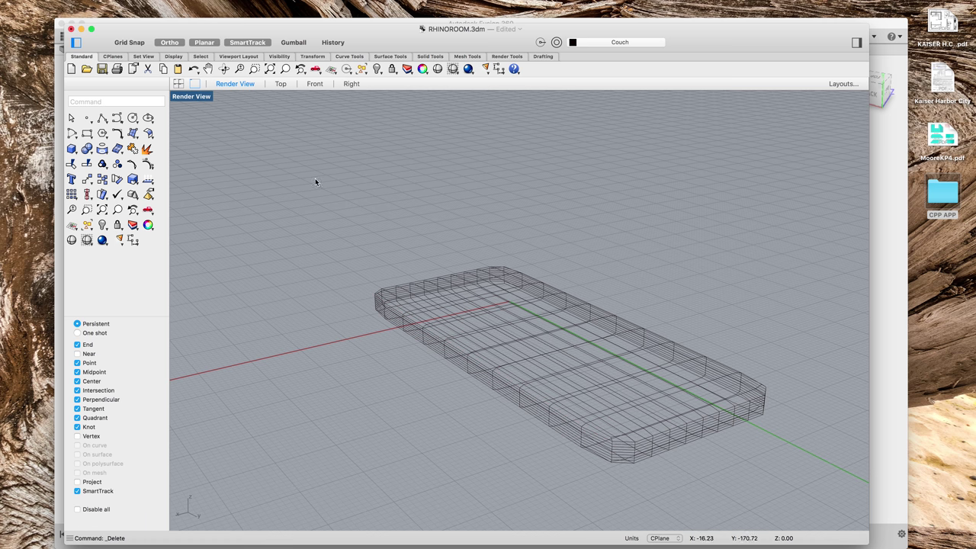
Step: Switch the viewport to shaded display and inspect the smoothed mesh's corners and front edge up close
{"action": "right_click", "coordinate": [350, 220]}
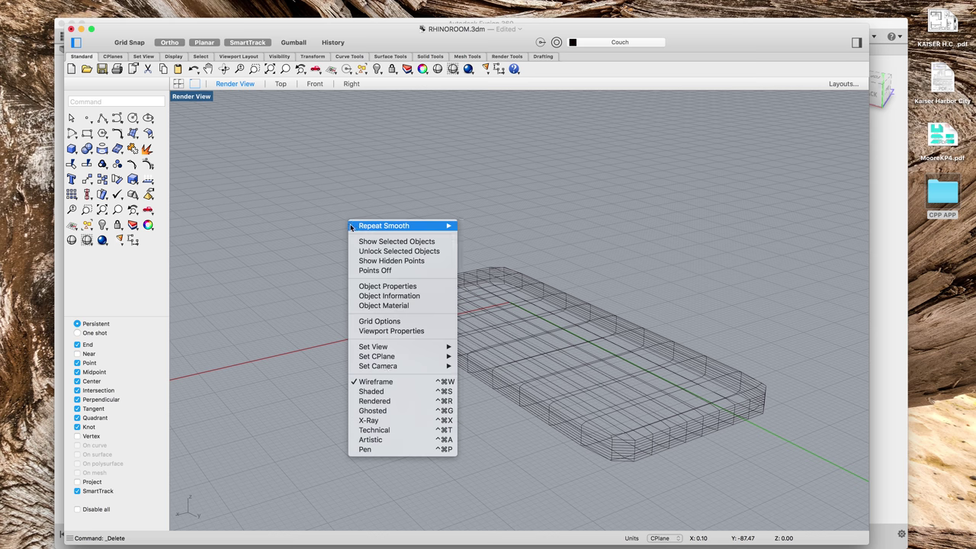
{"action": "left_click", "coordinate": [388, 383]}
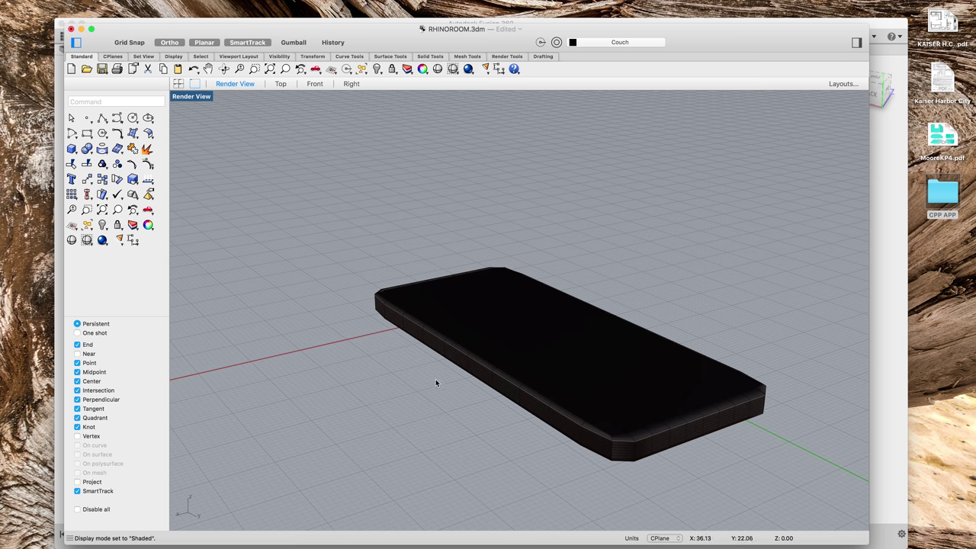
{"action": "mouse_move", "coordinate": [399, 386]}
{"action": "right_mouse_down"}
{"action": "mouse_move", "coordinate": [377, 388]}
{"action": "mouse_move", "coordinate": [396, 387]}
{"action": "right_mouse_up"}
{"action": "right_click_drag", "start_coordinate": [819, 371], "coordinate": [808, 370]}
{"action": "scroll", "coordinate": [808, 360], "scroll_direction": "up", "scroll_amount": 10}
{"action": "scroll", "coordinate": [808, 361], "scroll_direction": "down", "scroll_amount": 4}
{"action": "scroll", "coordinate": [797, 366], "scroll_direction": "down", "scroll_amount": 4}
{"action": "right_click_drag", "start_coordinate": [546, 368], "coordinate": [540, 368]}
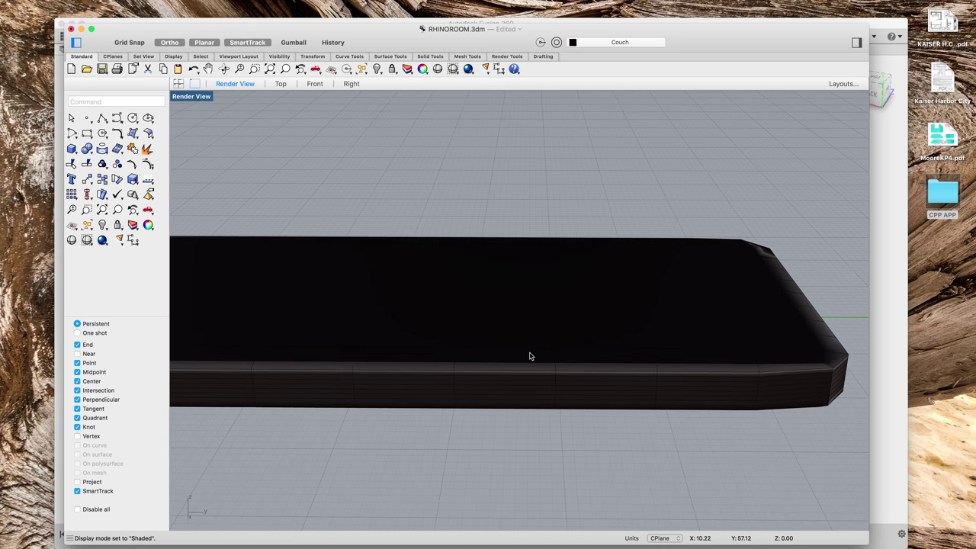
Step: Undo the curve deletion and the smoothing of the mesh box
{"action": "key", "text": "super+z"}
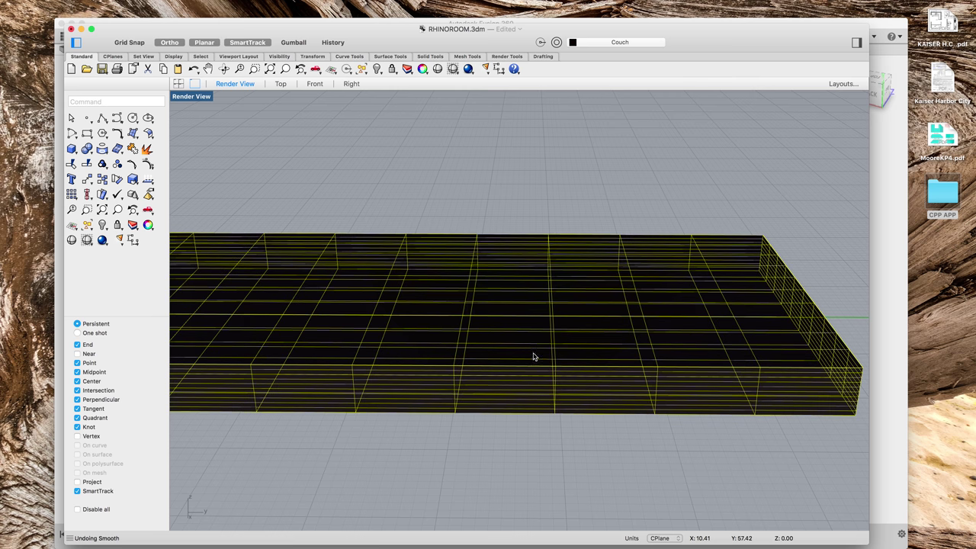
{"action": "scroll", "coordinate": [531, 343], "scroll_direction": "down", "scroll_amount": 3}
{"action": "left_click", "coordinate": [403, 432]}
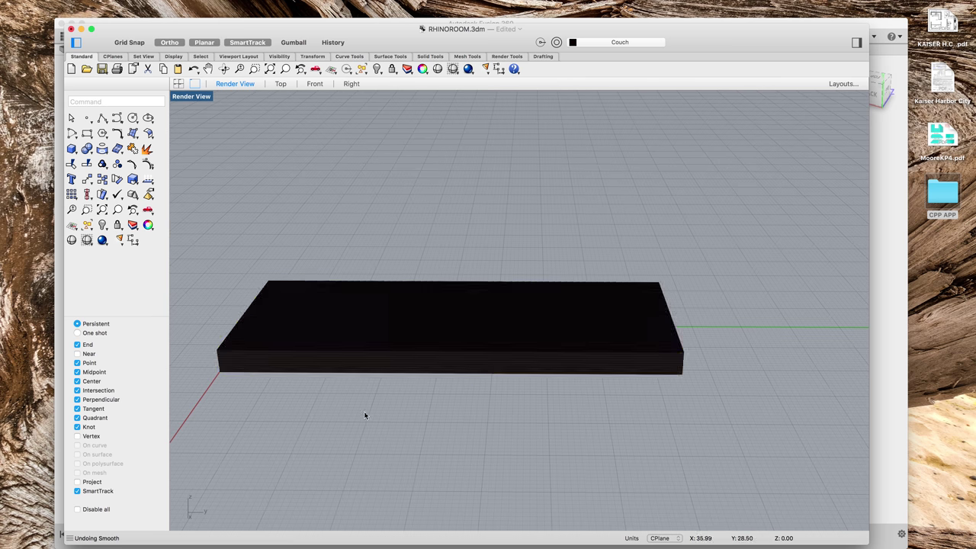
{"action": "right_click_drag", "start_coordinate": [404, 432], "coordinate": [244, 441]}
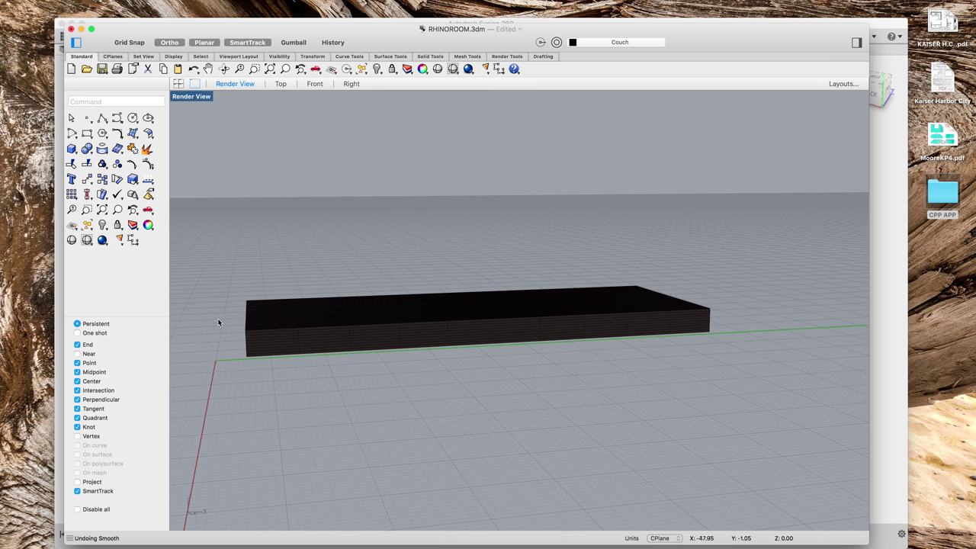
Step: Window-select across the upper part of the seat slab and delete the enclosed objects
{"action": "left_click_drag", "start_coordinate": [234, 259], "coordinate": [747, 324]}
{"action": "key", "text": "Delete"}
{"action": "right_click_drag", "start_coordinate": [761, 349], "coordinate": [725, 381]}
{"action": "scroll", "coordinate": [205, 276], "scroll_direction": "down", "scroll_amount": 8}
{"action": "scroll", "coordinate": [205, 276], "scroll_direction": "up", "scroll_amount": 10}
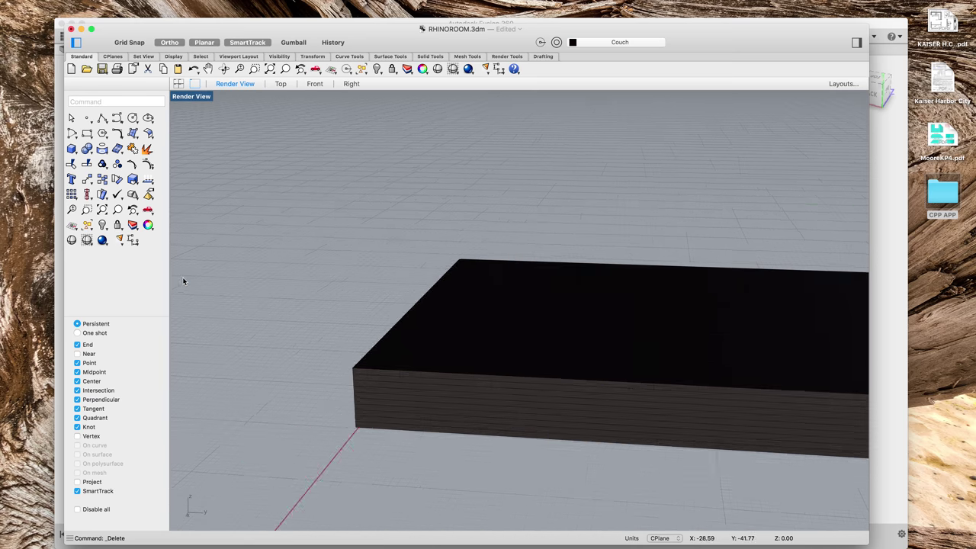
{"action": "scroll", "coordinate": [188, 278], "scroll_direction": "down", "scroll_amount": 5}
{"action": "right_click_drag", "start_coordinate": [379, 400], "coordinate": [429, 426]}
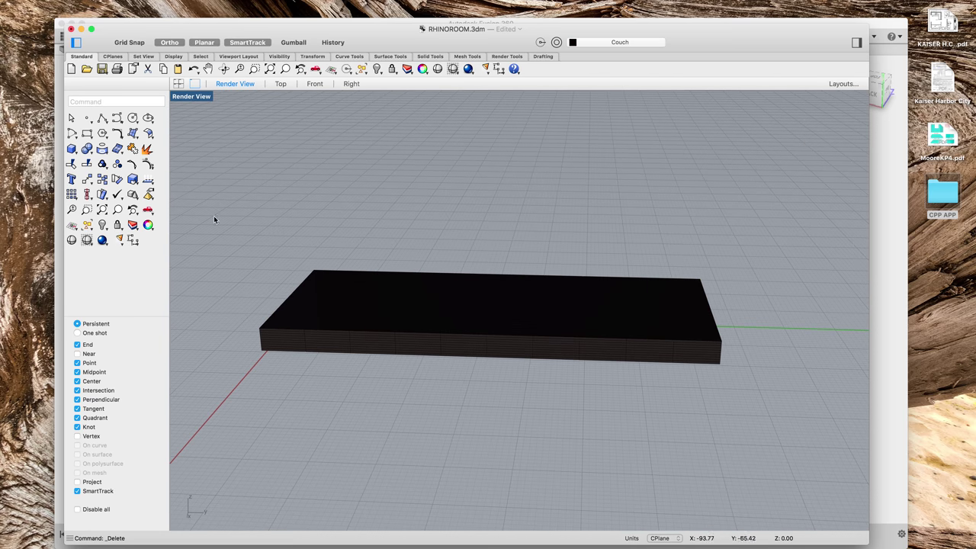
Step: Undo back through the deletions, the mesh box and the hiding of the other couch parts
{"action": "left_click", "coordinate": [383, 306]}
{"action": "key", "text": "super+z"}
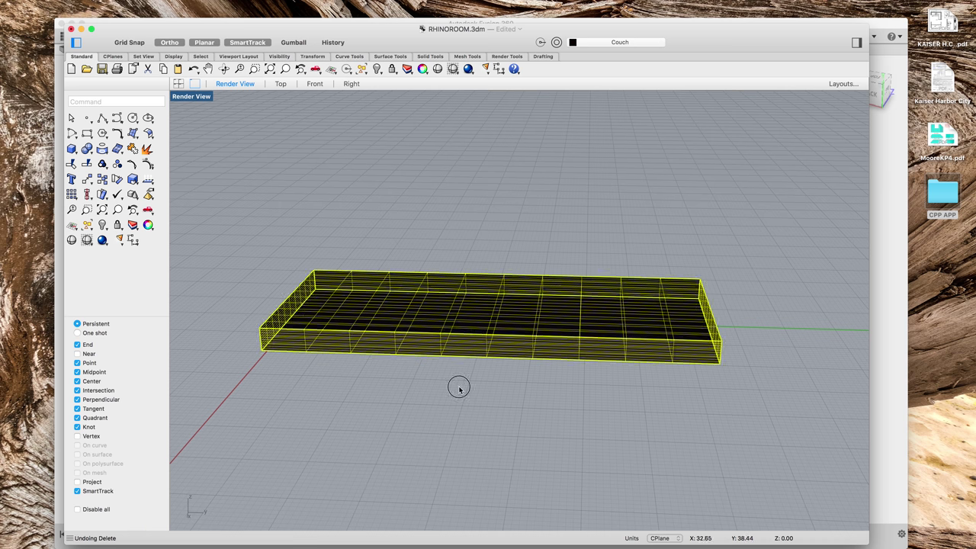
{"action": "left_click", "coordinate": [459, 384]}
{"action": "key", "text": "super+z"}
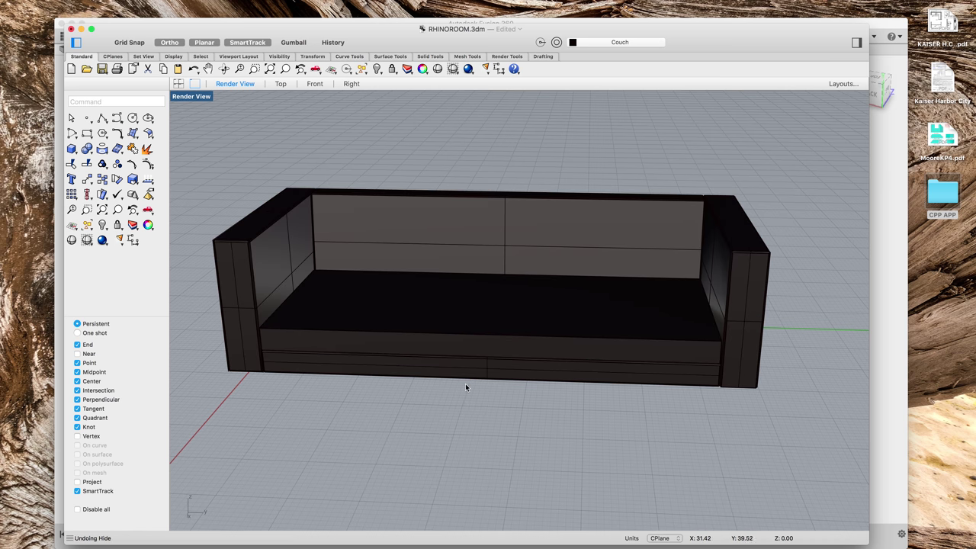
Step: Isolate the seat slab by hiding all the other couch objects
{"action": "left_click", "coordinate": [449, 341]}
{"action": "right_click", "coordinate": [449, 340]}
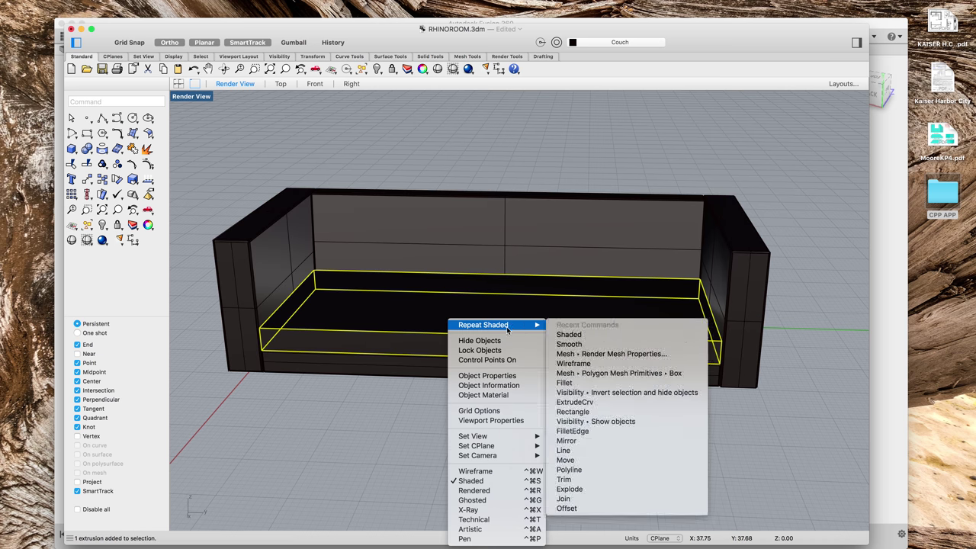
{"action": "left_click", "coordinate": [431, 342]}
{"action": "right_click", "coordinate": [433, 339]}
{"action": "mouse_move", "coordinate": [467, 341]}
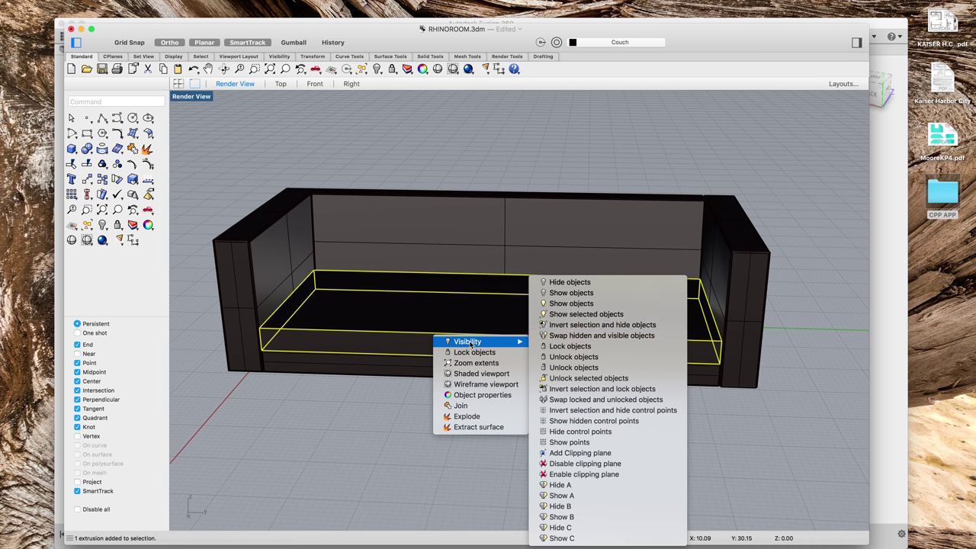
{"action": "left_click", "coordinate": [588, 326]}
Step: Fillet the top and bottom edges all around the seat slab with a radius of 0.25
{"action": "type", "text": "FilletEdge"}
{"action": "key", "text": "Return"}
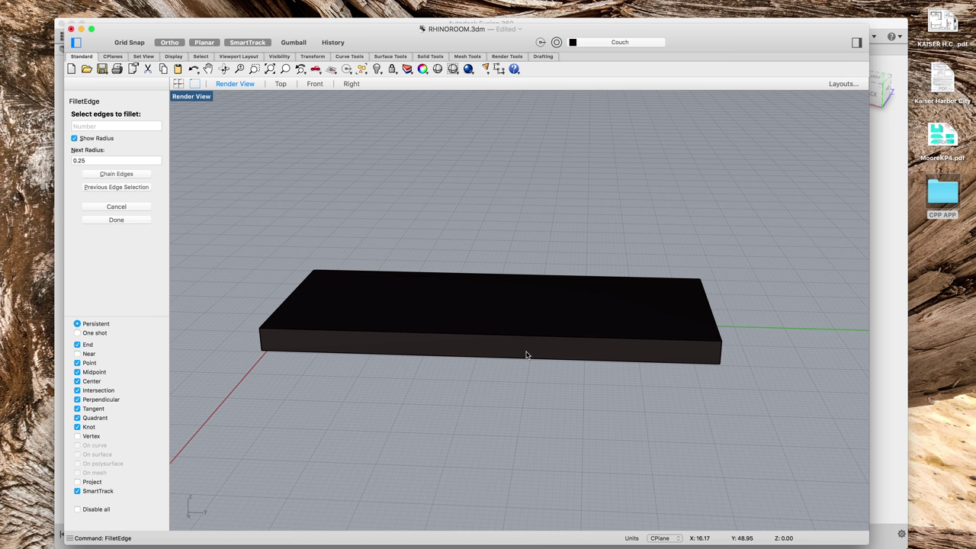
{"action": "left_click", "coordinate": [497, 347]}
{"action": "left_click", "coordinate": [496, 359]}
{"action": "left_click", "coordinate": [719, 336]}
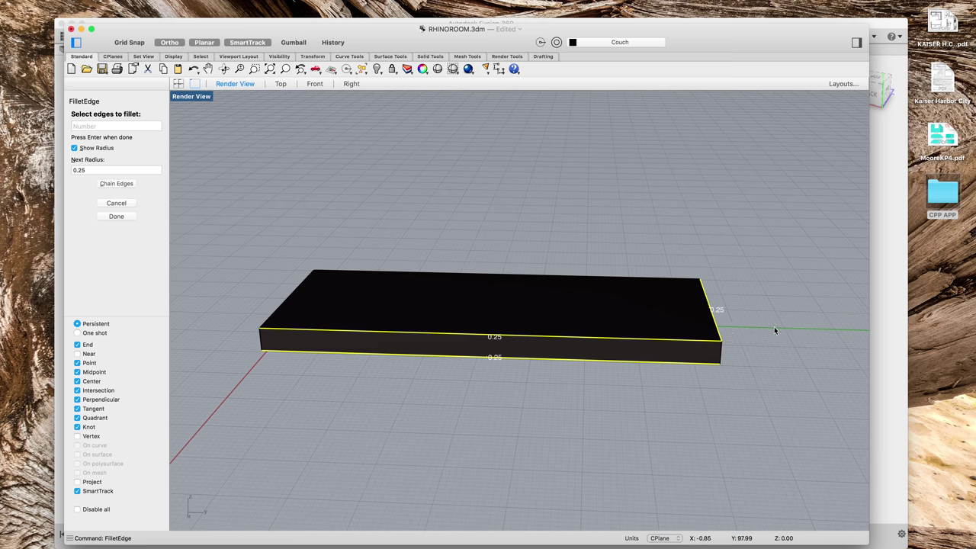
{"action": "right_click_drag", "start_coordinate": [773, 328], "coordinate": [745, 361]}
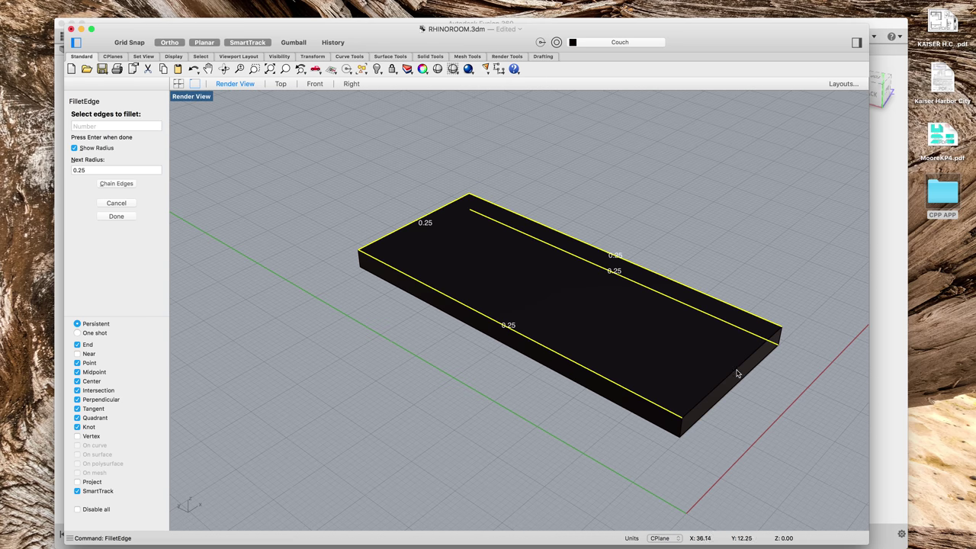
{"action": "left_click", "coordinate": [737, 373]}
{"action": "right_click_drag", "start_coordinate": [673, 427], "coordinate": [617, 411]}
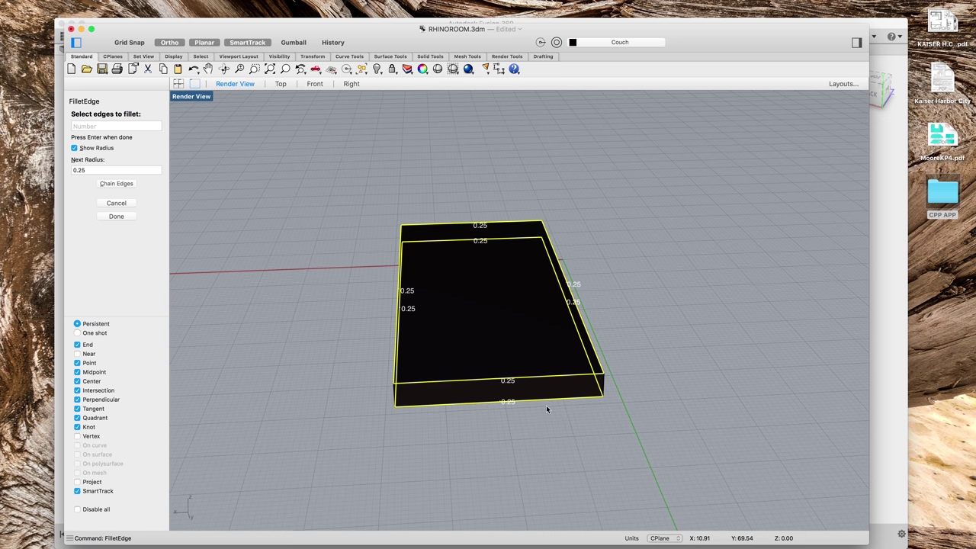
{"action": "right_click_drag", "start_coordinate": [519, 412], "coordinate": [551, 407]}
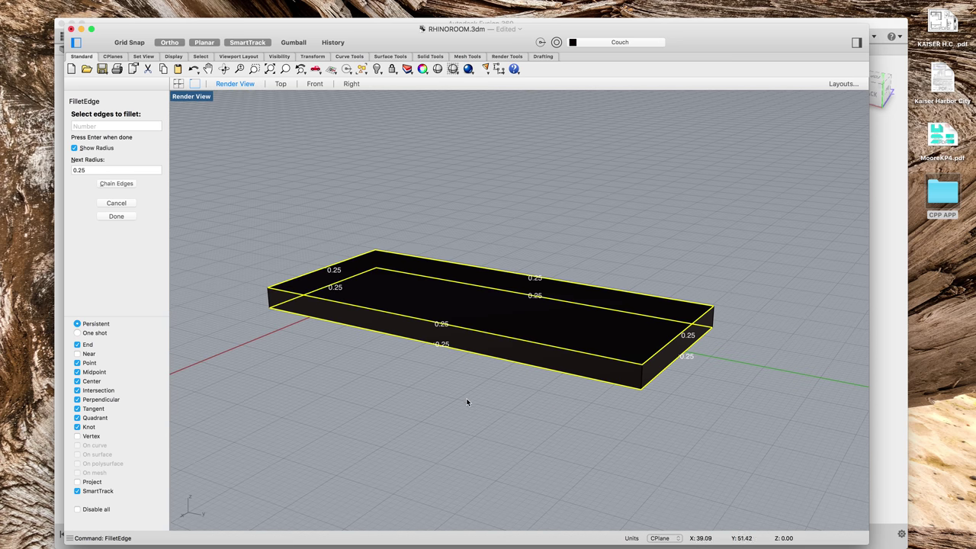
{"action": "key", "text": "Return"}
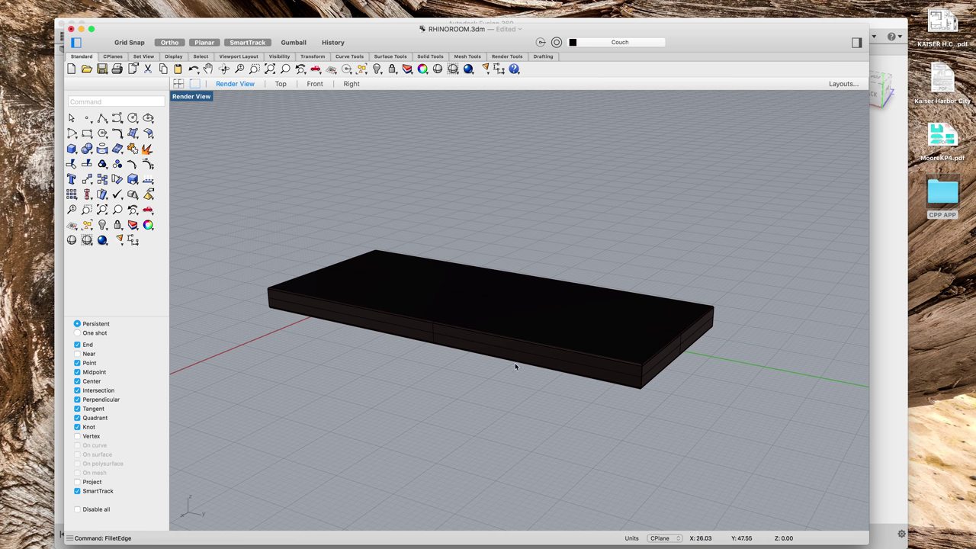
Step: Examine the slab's filleted edges up close and undo the 0.25 fillet
{"action": "scroll", "coordinate": [602, 359], "scroll_direction": "up", "scroll_amount": 5}
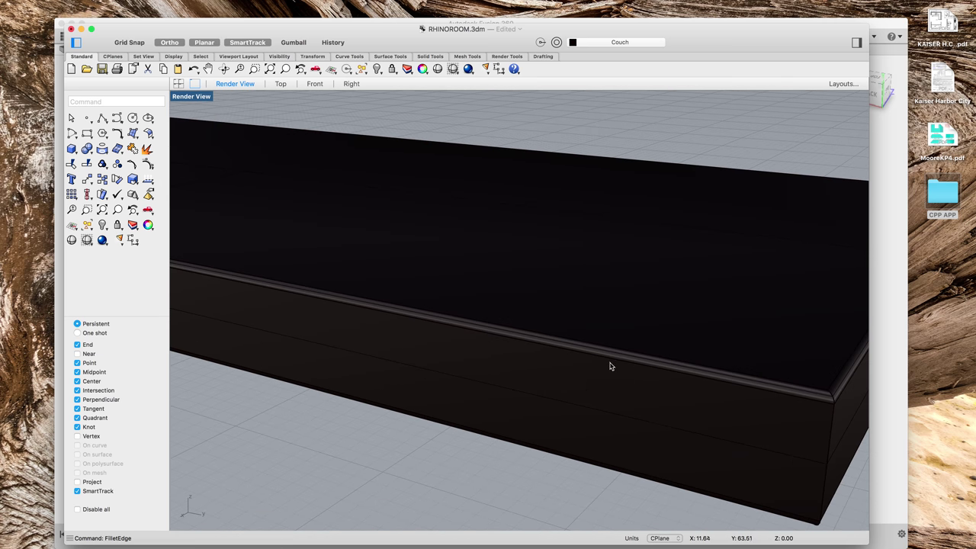
{"action": "scroll", "coordinate": [610, 363], "scroll_direction": "down", "scroll_amount": 4}
{"action": "right_click", "coordinate": [471, 387]}
{"action": "left_click", "coordinate": [398, 381]}
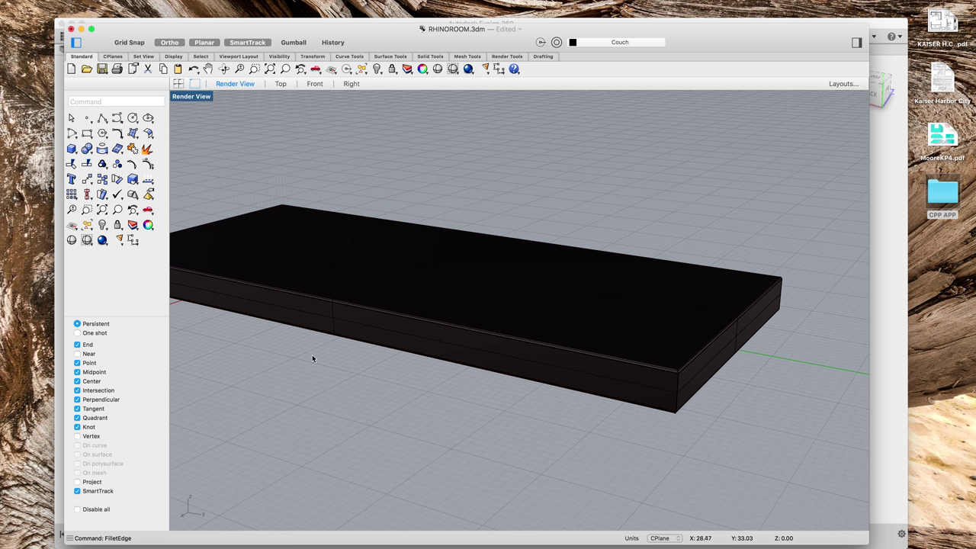
{"action": "key", "text": "super+z"}
Step: Fillet the slab's upper and lower edges along the front and both ends, plus the vertical edges at one end, with radius 1
{"action": "key", "text": "Return"}
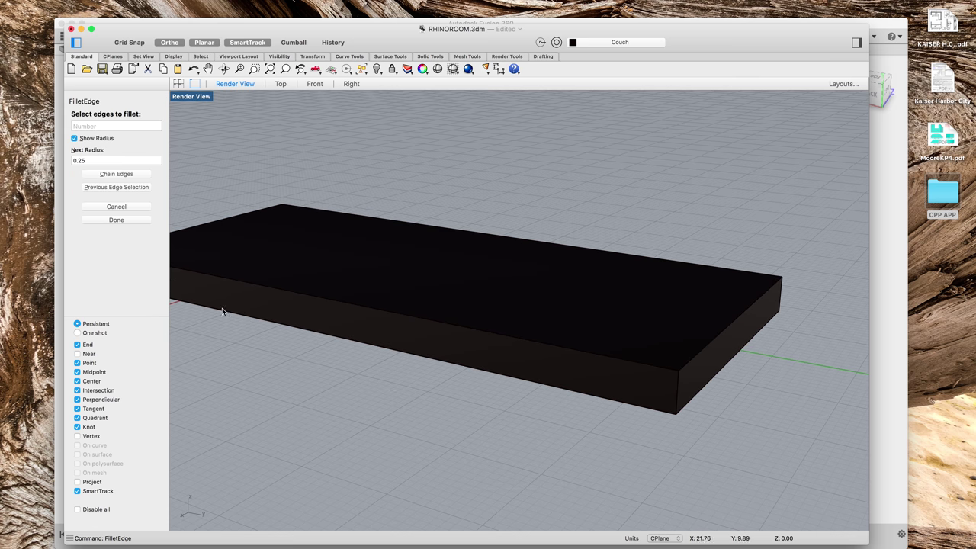
{"action": "left_click", "coordinate": [94, 161]}
{"action": "type", "text": "1"}
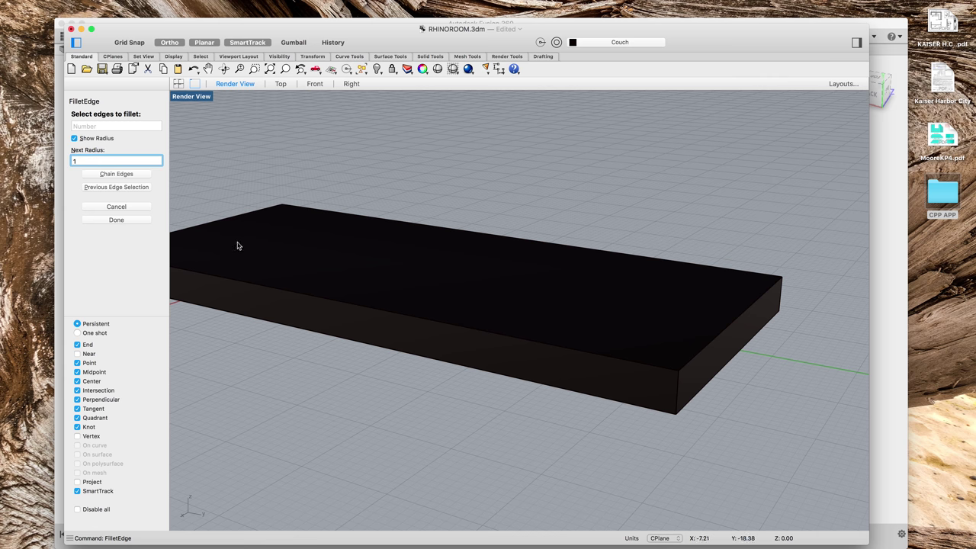
{"action": "left_click", "coordinate": [365, 309]}
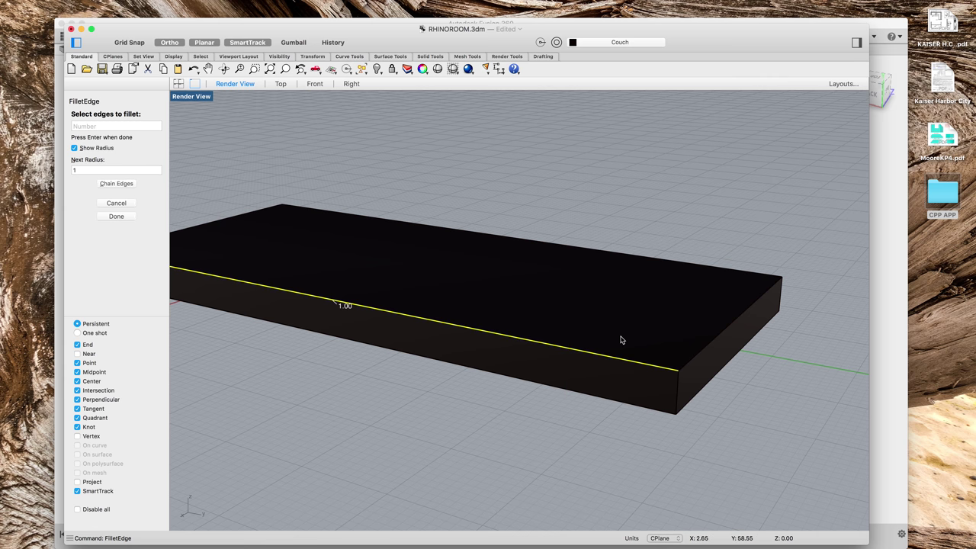
{"action": "left_click", "coordinate": [586, 394]}
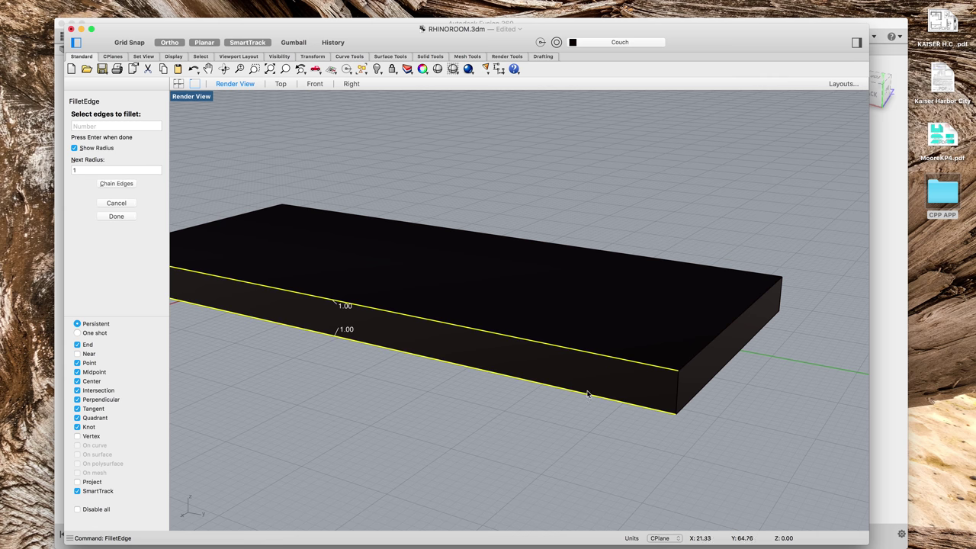
{"action": "left_click", "coordinate": [679, 387]}
{"action": "left_click", "coordinate": [691, 363]}
{"action": "left_click", "coordinate": [746, 343]}
{"action": "left_click", "coordinate": [782, 304]}
{"action": "right_click_drag", "start_coordinate": [509, 361], "coordinate": [604, 379]}
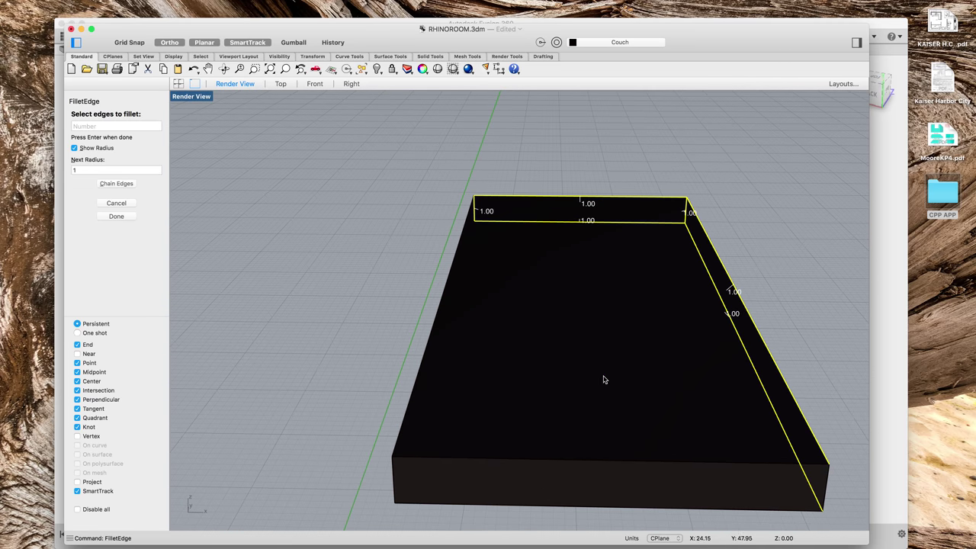
{"action": "left_click", "coordinate": [541, 465]}
{"action": "left_click", "coordinate": [532, 505]}
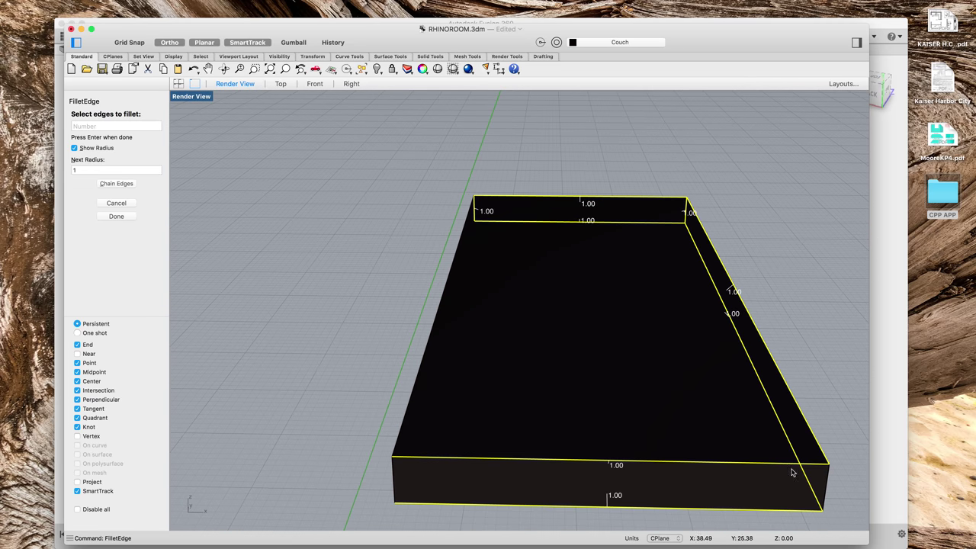
{"action": "key", "text": "Return"}
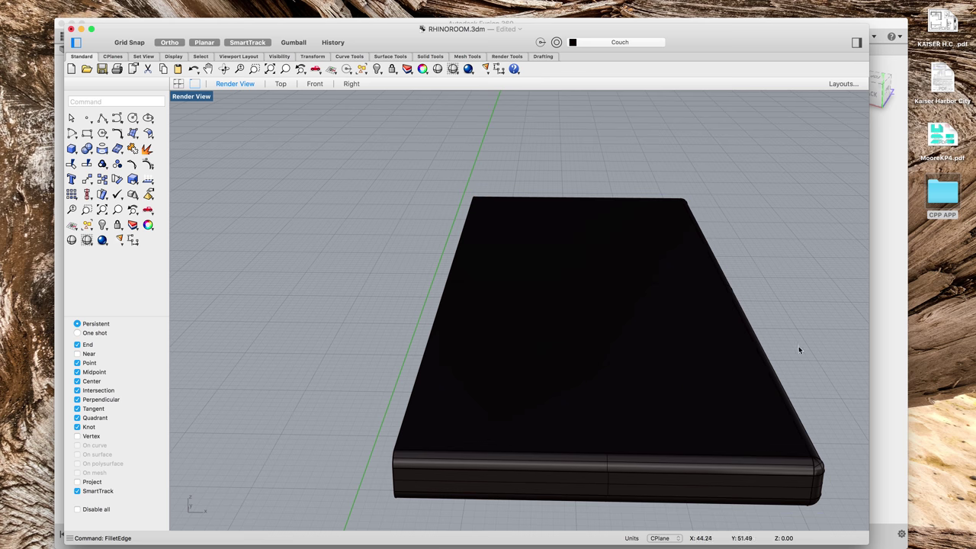
Step: Examine the seat cushion's rounded edges and corners from several angles
{"action": "right_click_drag", "start_coordinate": [808, 347], "coordinate": [627, 352]}
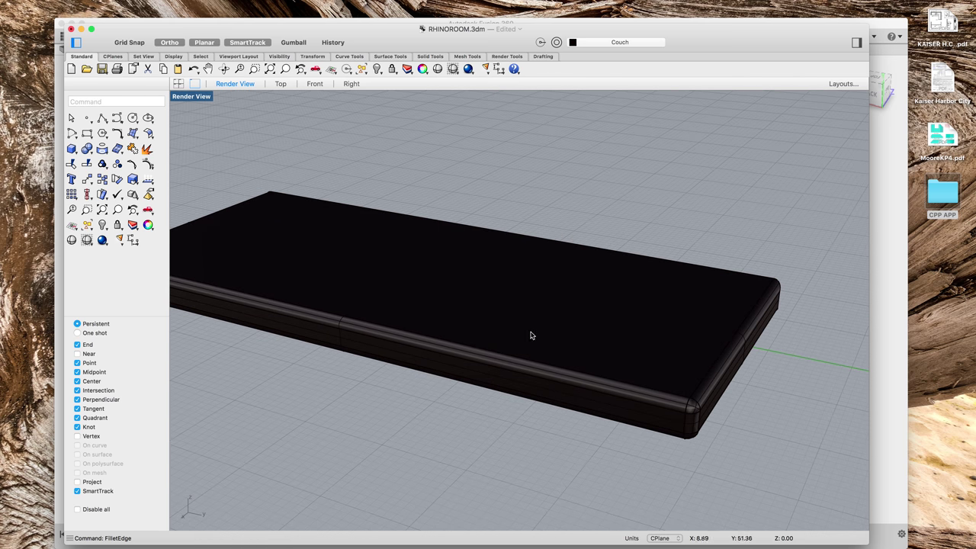
{"action": "scroll", "coordinate": [337, 298], "scroll_direction": "up", "scroll_amount": 2}
{"action": "scroll", "coordinate": [329, 297], "scroll_direction": "down", "scroll_amount": 4}
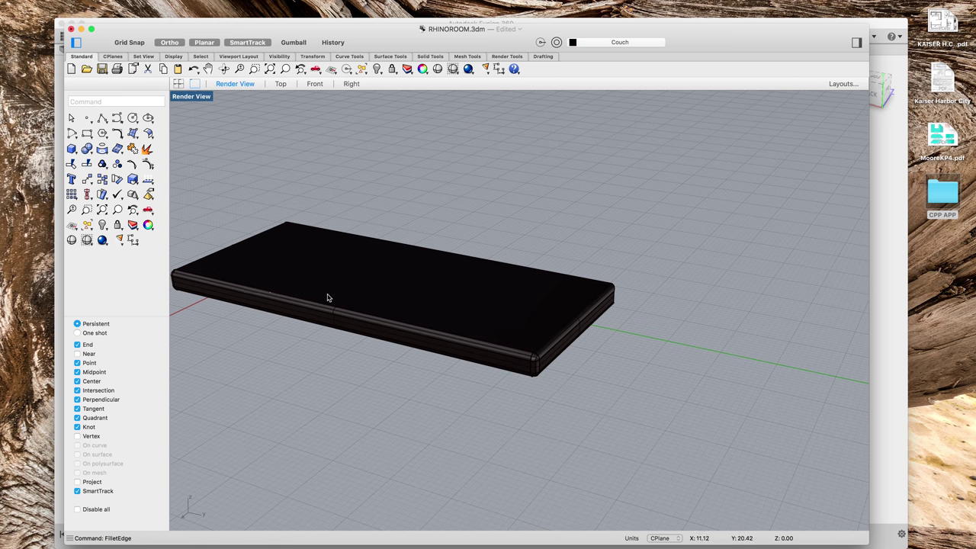
{"action": "right_click", "coordinate": [288, 295]}
{"action": "left_click", "coordinate": [252, 289]}
{"action": "left_click", "coordinate": [267, 303]}
{"action": "right_click_drag", "start_coordinate": [267, 304], "coordinate": [416, 340]}
{"action": "key", "text": "Escape"}
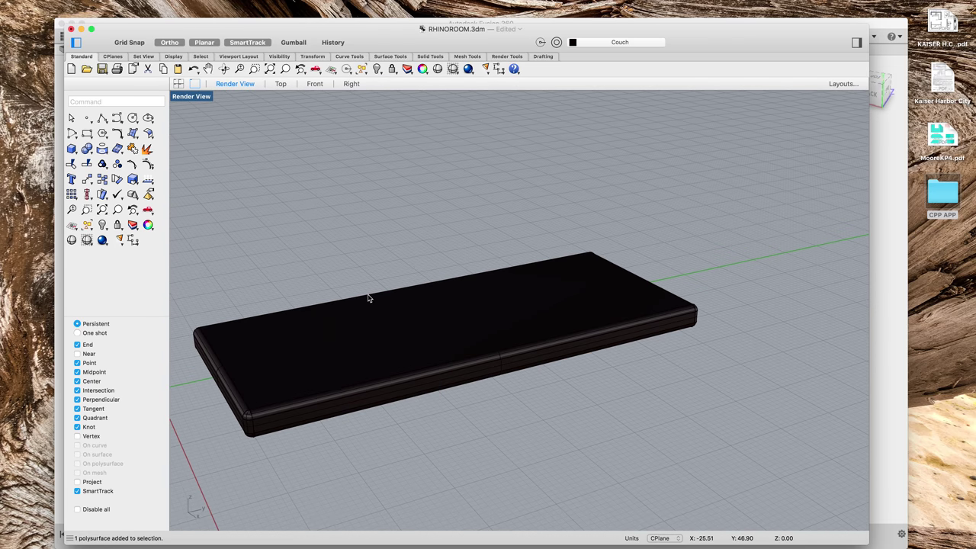
Step: Show all the hidden couch parts again and check how the rounded cushion sits in the frame
{"action": "right_click", "coordinate": [273, 228]}
{"action": "mouse_move", "coordinate": [364, 237]}
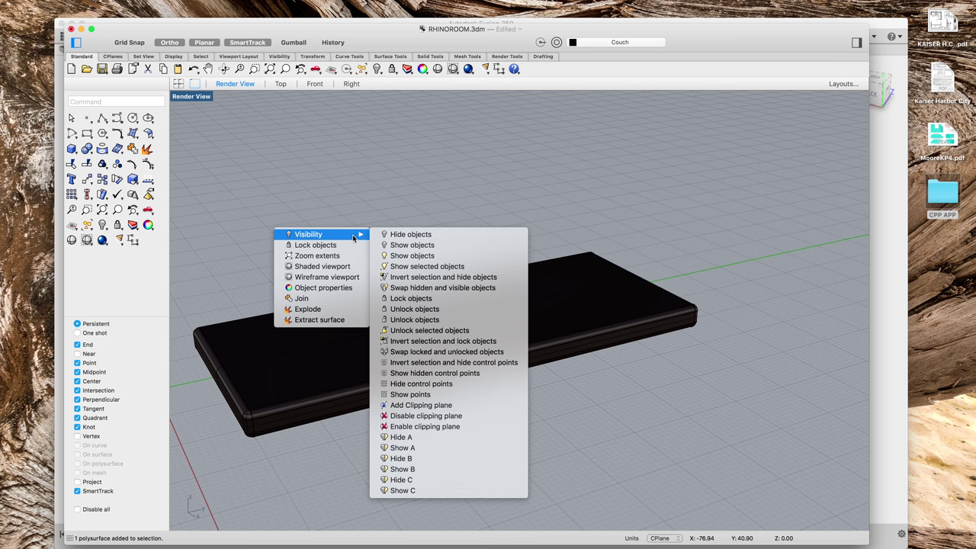
{"action": "left_click", "coordinate": [412, 256]}
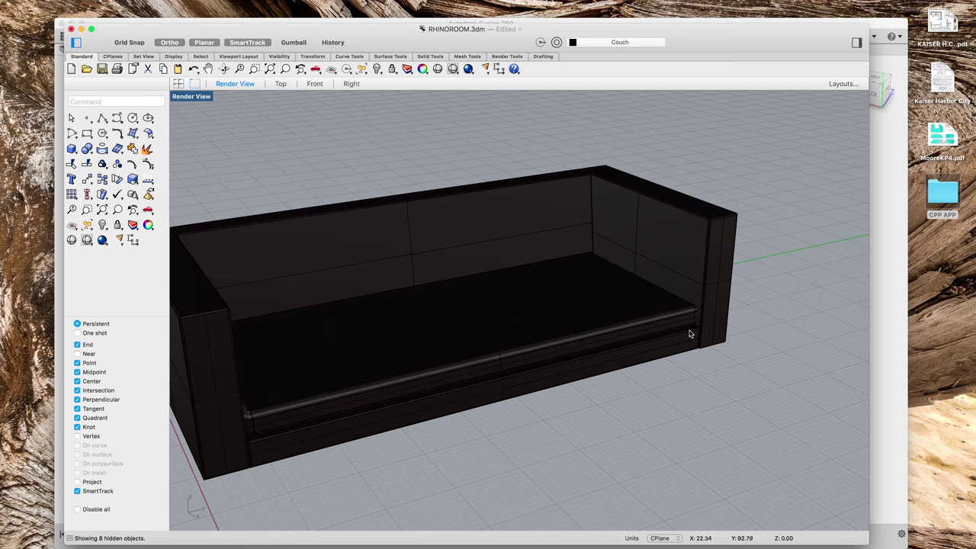
{"action": "right_click_drag", "start_coordinate": [689, 342], "coordinate": [539, 347]}
{"action": "scroll", "coordinate": [566, 342], "scroll_direction": "down", "scroll_amount": 6}
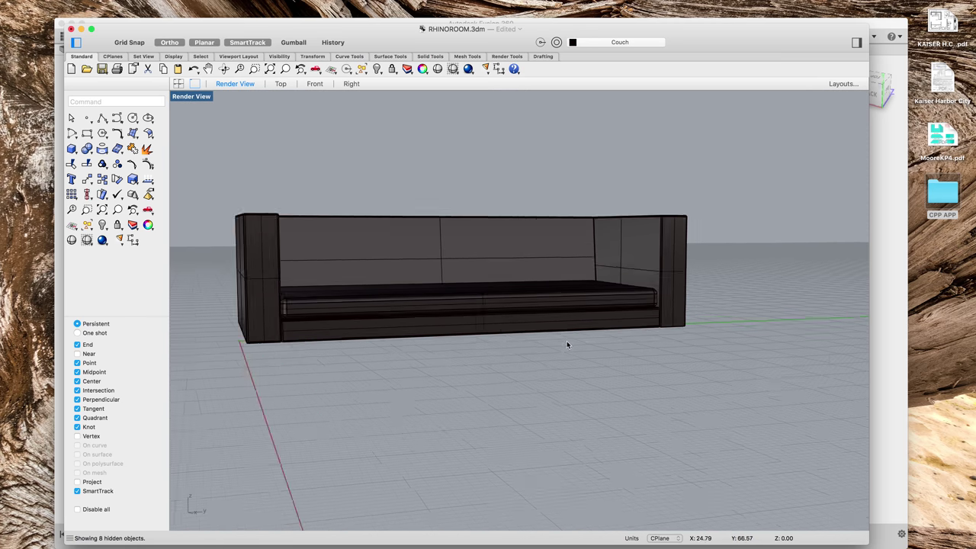
{"action": "scroll", "coordinate": [413, 267], "scroll_direction": "up", "scroll_amount": 7}
{"action": "right_click_drag", "start_coordinate": [456, 300], "coordinate": [410, 318]}
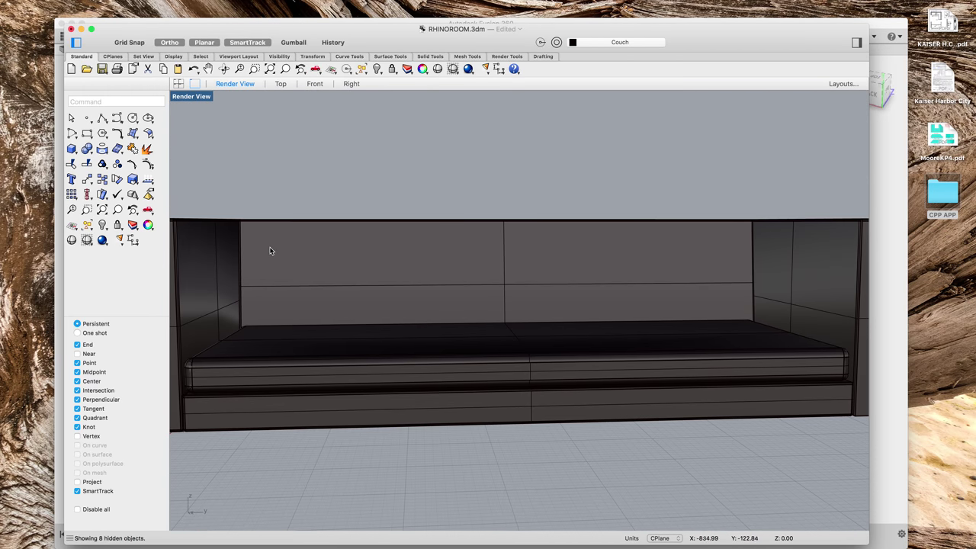
{"action": "type", "text": "rec"}
{"action": "key", "text": "Return"}
{"action": "key", "text": "Escape"}
{"action": "type", "text": "poly"}
{"action": "key", "text": "Return"}
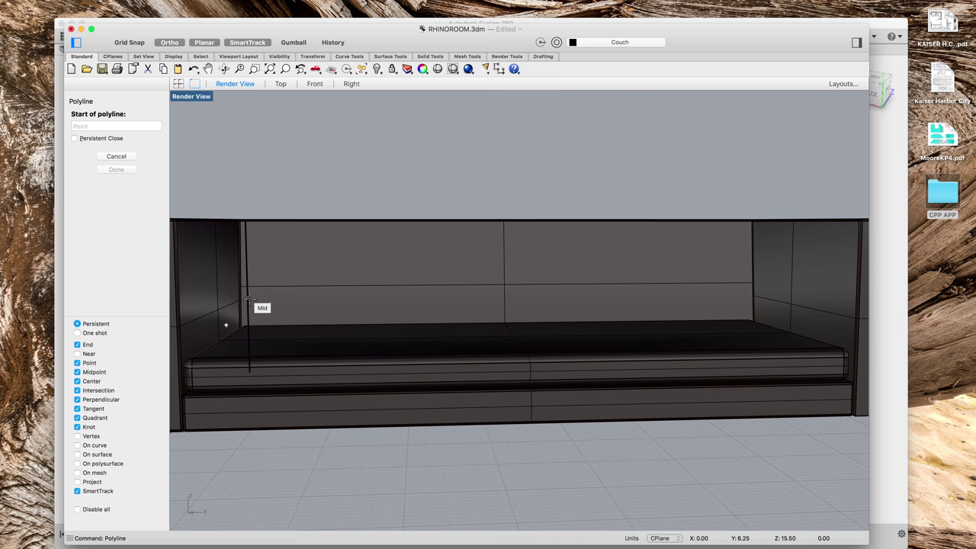
{"action": "key", "text": "Escape"}
Step: Try to window-select the construction curves around the couch's seat and end arm
{"action": "scroll", "coordinate": [262, 309], "scroll_direction": "down", "scroll_amount": 4}
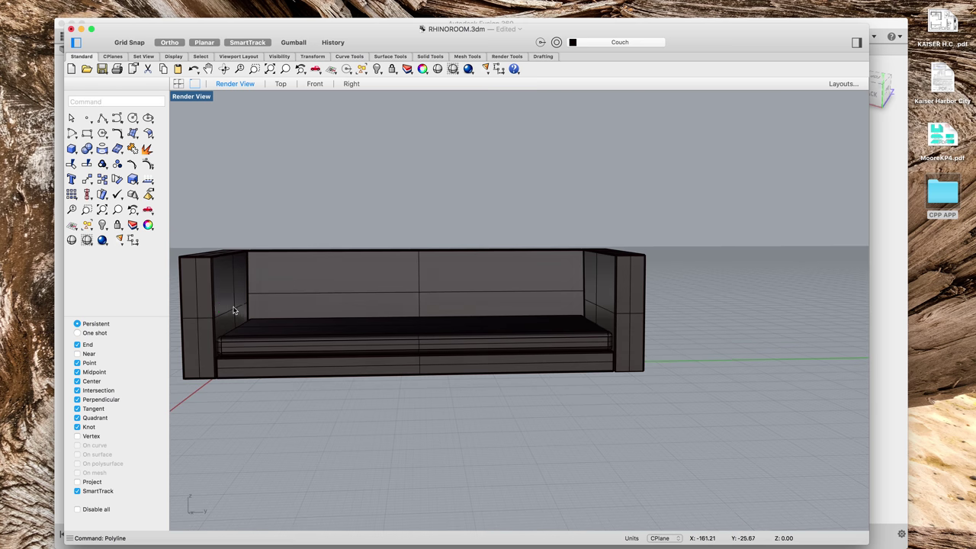
{"action": "right_click_drag", "start_coordinate": [231, 309], "coordinate": [290, 329]}
{"action": "left_click_drag", "start_coordinate": [268, 498], "coordinate": [685, 314]}
{"action": "left_click", "coordinate": [781, 460]}
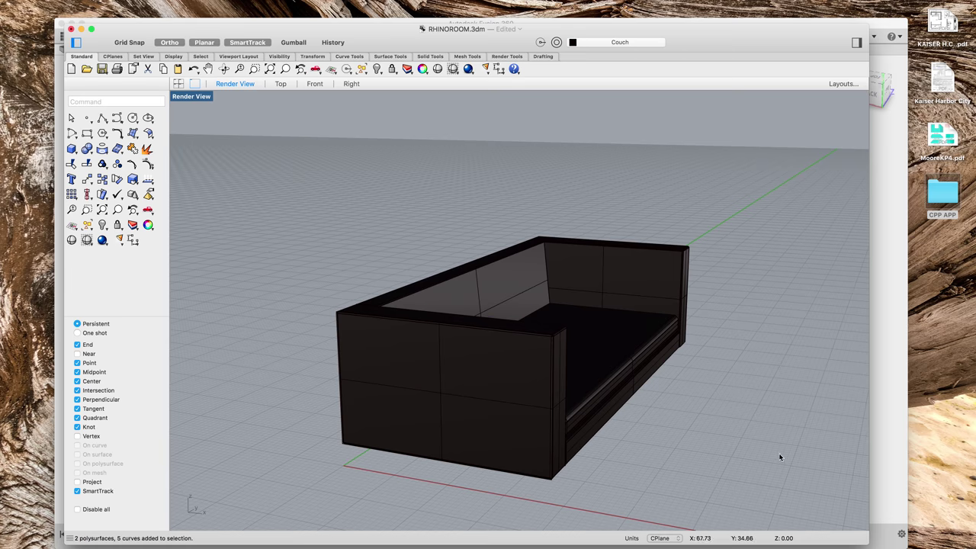
{"action": "right_click", "coordinate": [772, 450]}
{"action": "left_click", "coordinate": [723, 455]}
{"action": "right_click_drag", "start_coordinate": [786, 443], "coordinate": [773, 443], "text": "shift"}
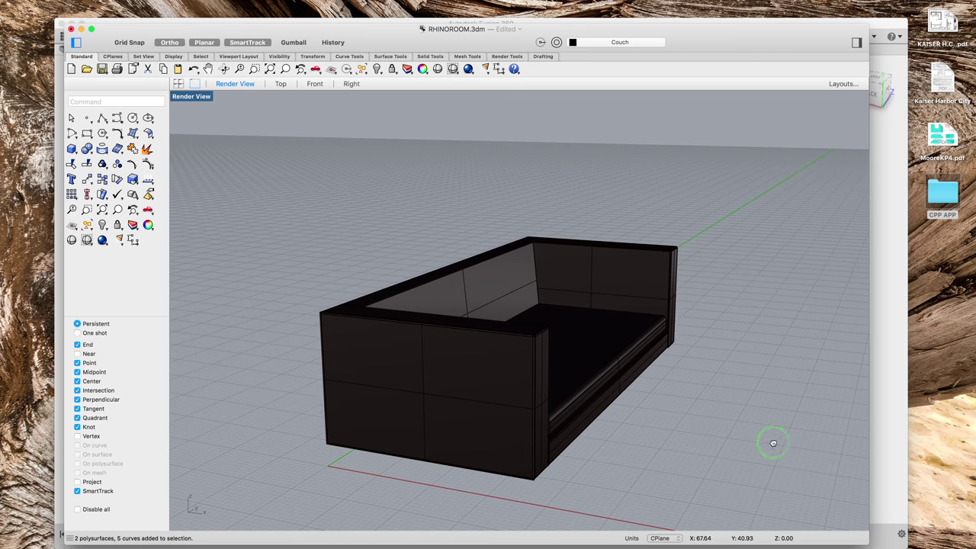
{"action": "right_click_drag", "start_coordinate": [709, 440], "coordinate": [260, 426]}
{"action": "left_click_drag", "start_coordinate": [259, 426], "coordinate": [361, 283]}
{"action": "right_click_drag", "start_coordinate": [312, 424], "coordinate": [381, 418]}
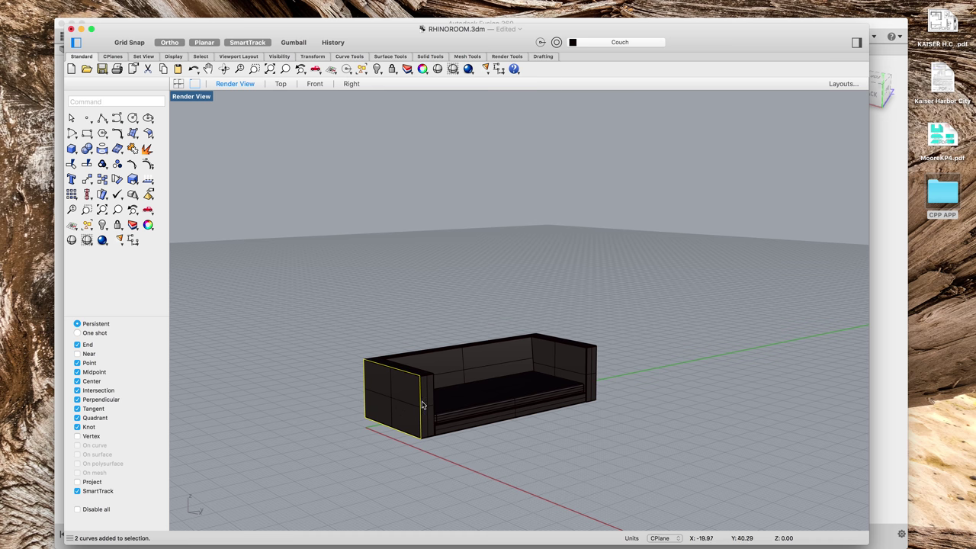
Step: Try to pick out the curves at the end arm with a selection window around it, and clear the selection
{"action": "left_click", "coordinate": [402, 406]}
{"action": "left_click", "coordinate": [466, 374], "text": "shift"}
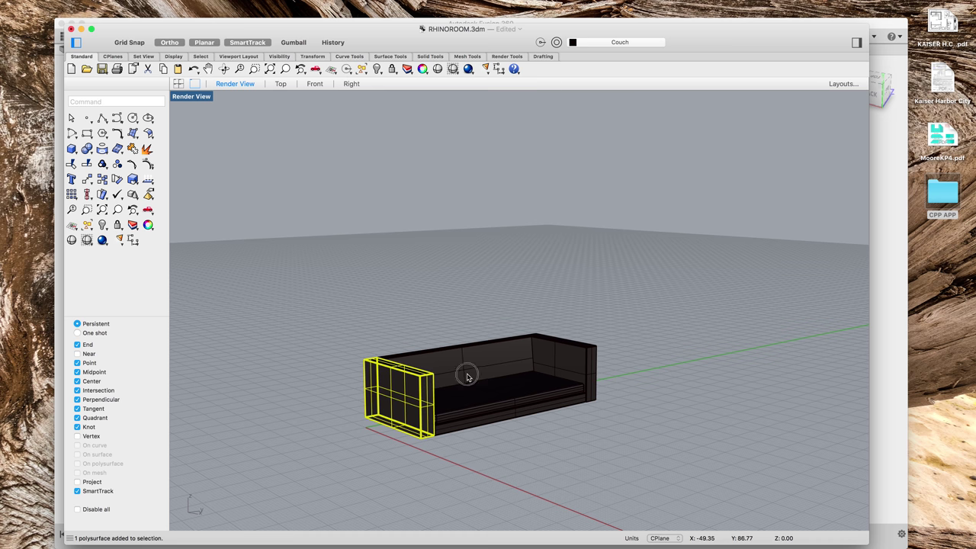
{"action": "left_click", "coordinate": [430, 332]}
{"action": "left_click_drag", "start_coordinate": [345, 347], "coordinate": [460, 471]}
{"action": "left_click", "coordinate": [509, 460]}
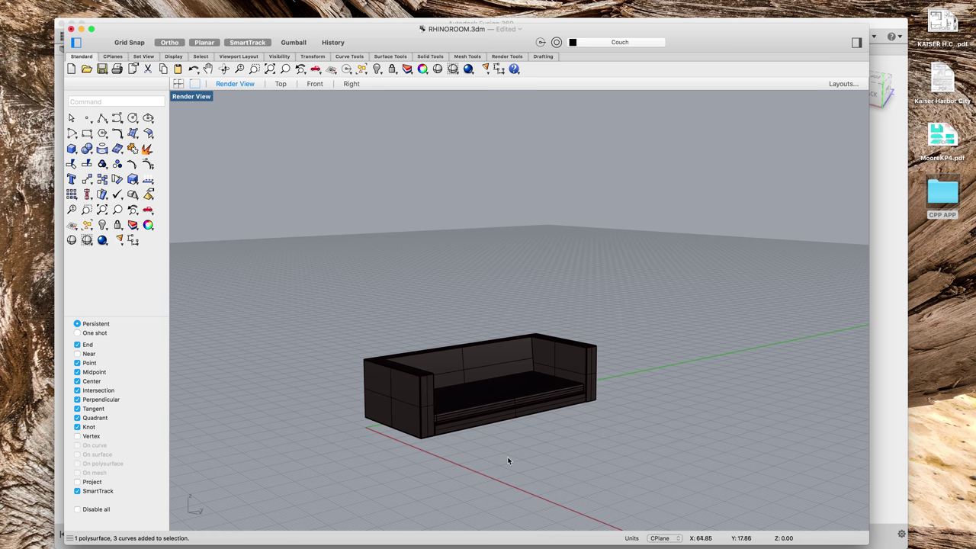
{"action": "right_click", "coordinate": [554, 471]}
{"action": "right_click_drag", "start_coordinate": [549, 466], "coordinate": [497, 453]}
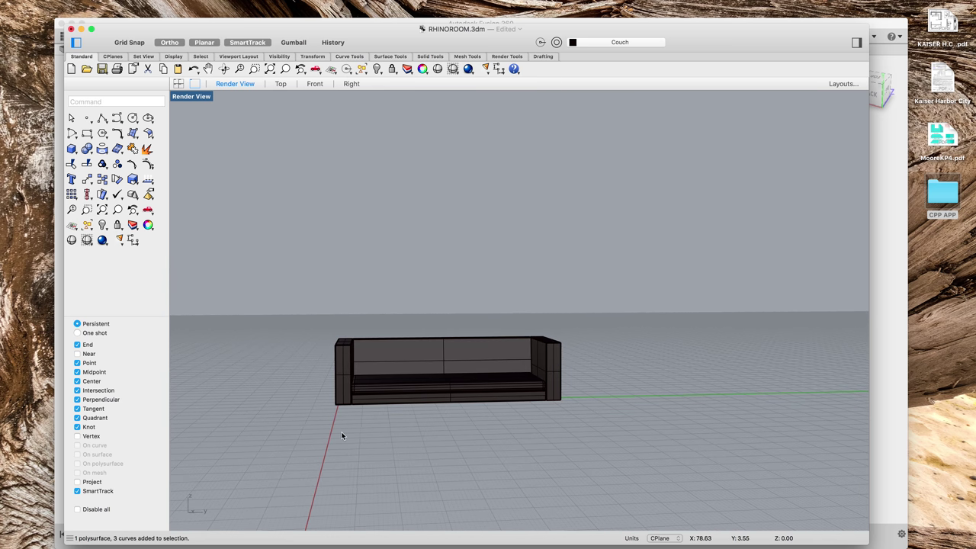
Step: Select the L-shaped profile curve near the end arm and isolate it by hiding all other objects
{"action": "left_click_drag", "start_coordinate": [341, 436], "coordinate": [367, 305]}
{"action": "right_click_drag", "start_coordinate": [362, 444], "coordinate": [372, 446]}
{"action": "right_click", "coordinate": [311, 397]}
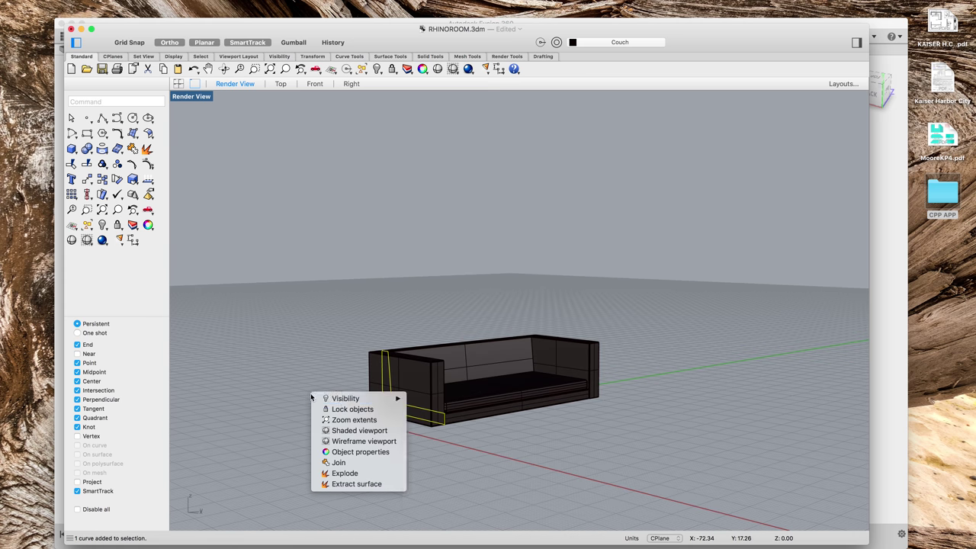
{"action": "mouse_move", "coordinate": [343, 398]}
{"action": "left_click", "coordinate": [458, 328]}
{"action": "scroll", "coordinate": [385, 382], "scroll_direction": "up", "scroll_amount": 5}
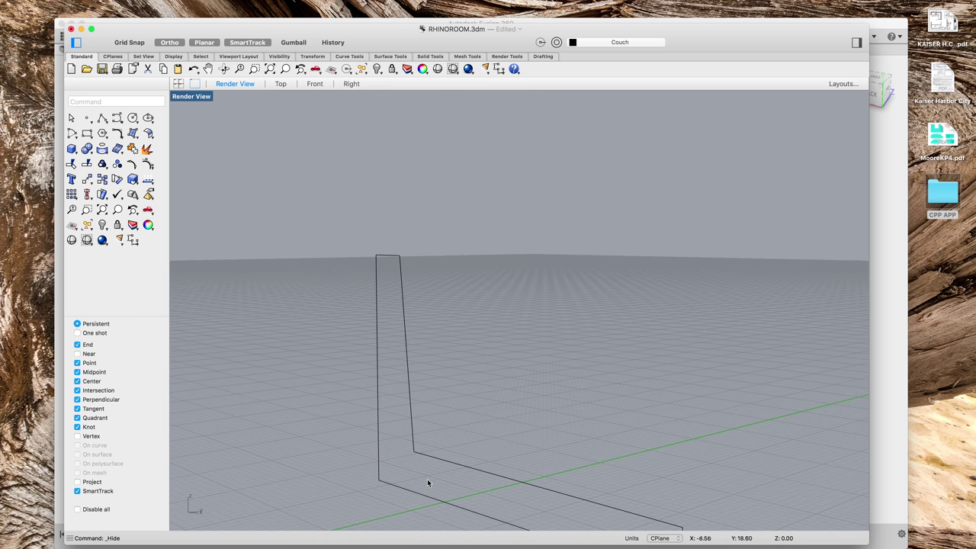
{"action": "scroll", "coordinate": [447, 446], "scroll_direction": "down", "scroll_amount": 2}
{"action": "scroll", "coordinate": [443, 454], "scroll_direction": "up", "scroll_amount": 3}
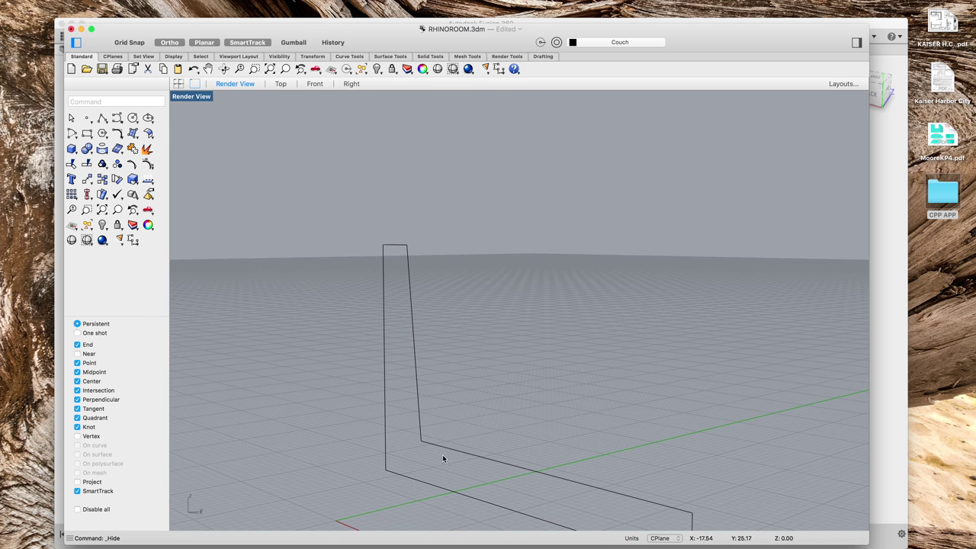
{"action": "scroll", "coordinate": [448, 456], "scroll_direction": "up", "scroll_amount": 2}
{"action": "scroll", "coordinate": [427, 455], "scroll_direction": "down", "scroll_amount": 2}
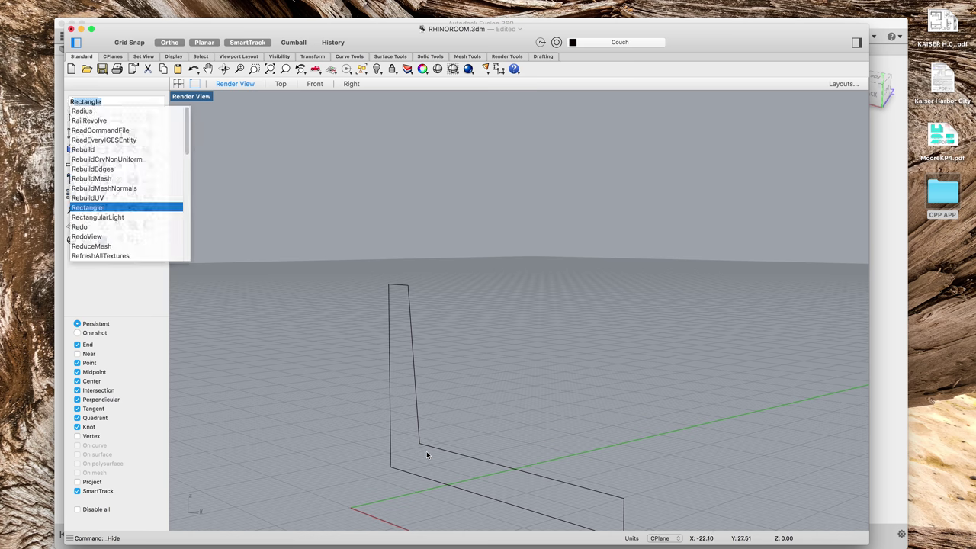
{"action": "left_click", "coordinate": [443, 452]}
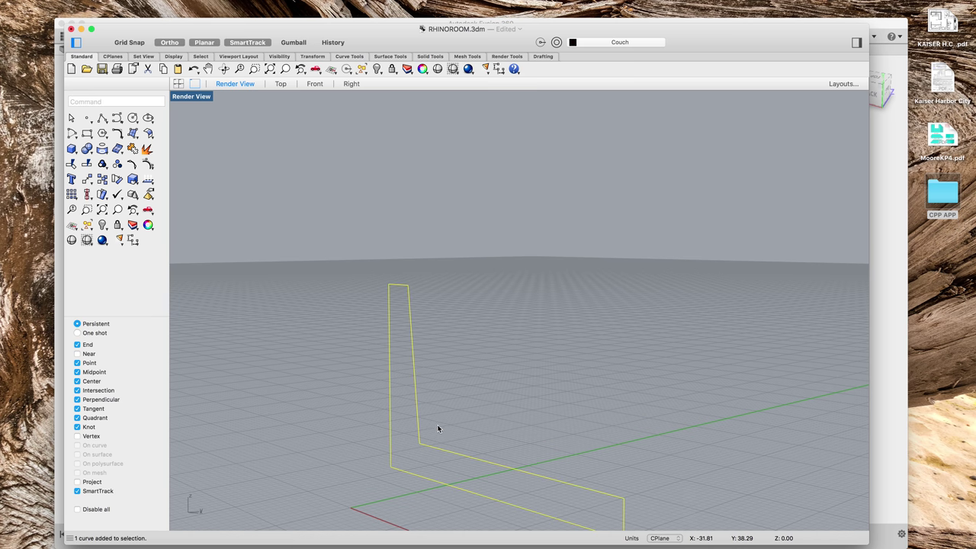
{"action": "right_click", "coordinate": [438, 431]}
{"action": "left_click", "coordinate": [468, 504]}
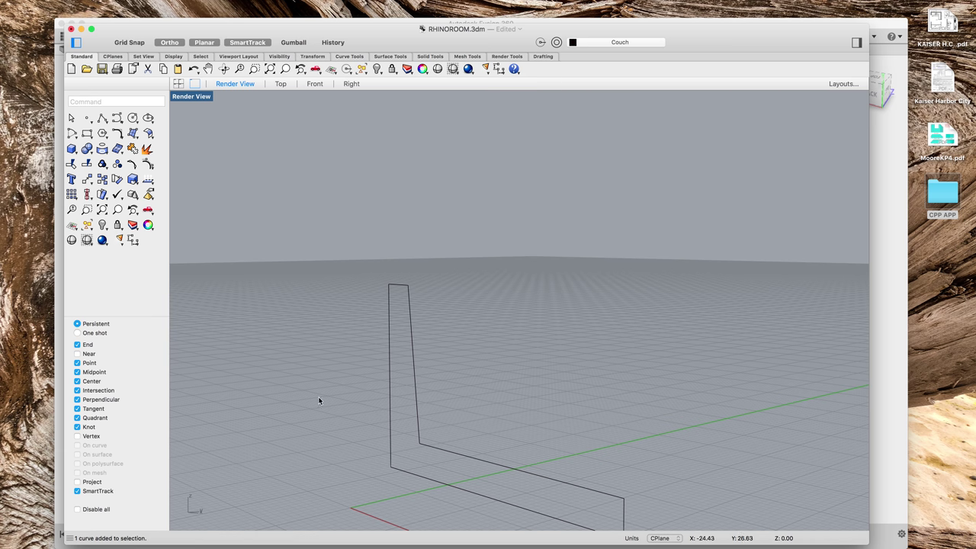
Step: In the Front view, offset the top edge of the couch's seat base upward by a distance of 4
{"action": "left_click", "coordinate": [351, 84]}
{"action": "scroll", "coordinate": [484, 386], "scroll_direction": "down", "scroll_amount": 15}
{"action": "scroll", "coordinate": [342, 379], "scroll_direction": "up", "scroll_amount": 20}
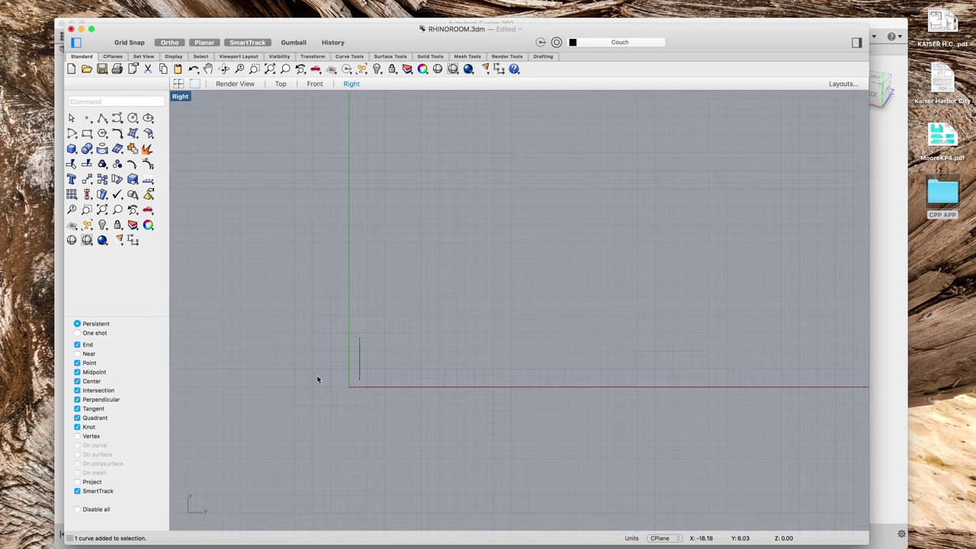
{"action": "left_click", "coordinate": [314, 84]}
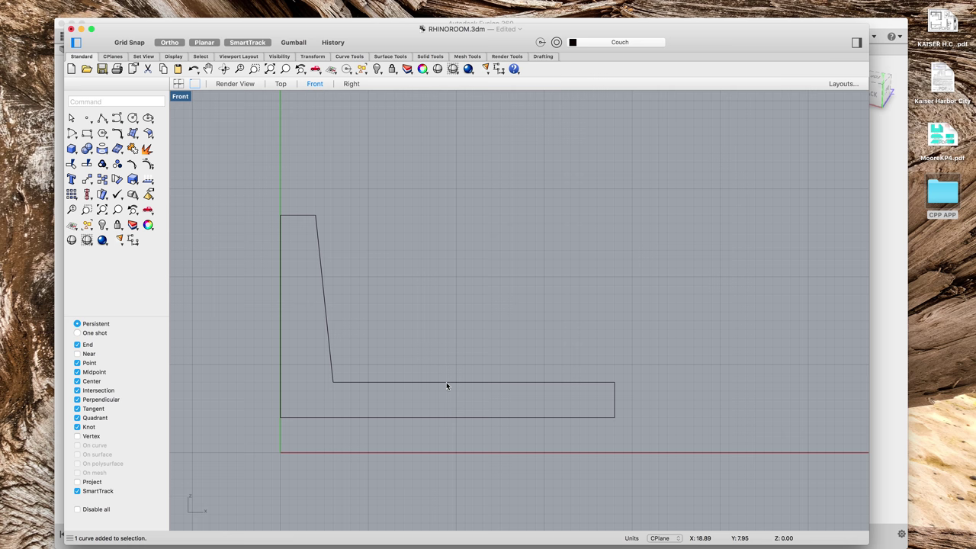
{"action": "type", "text": "offset"}
{"action": "key", "text": "Return"}
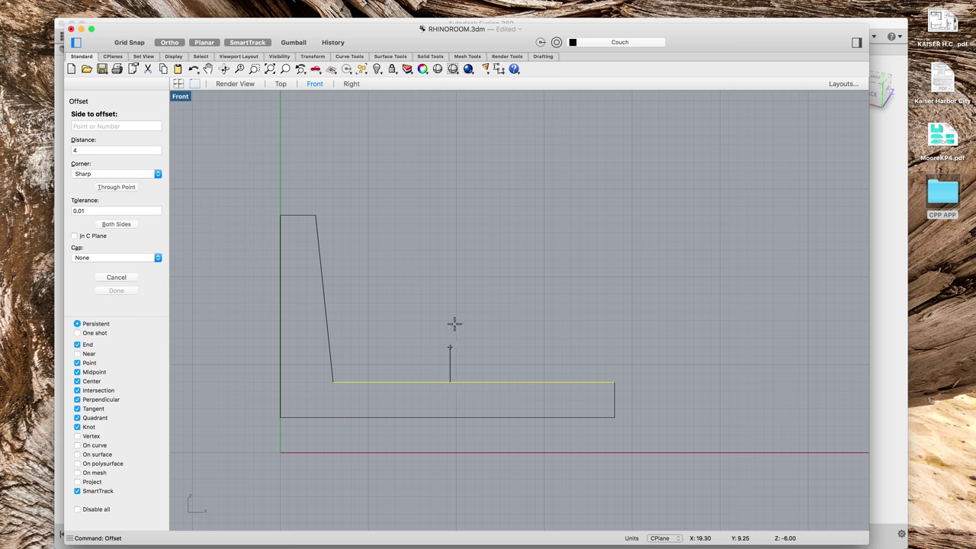
{"action": "left_click", "coordinate": [454, 305]}
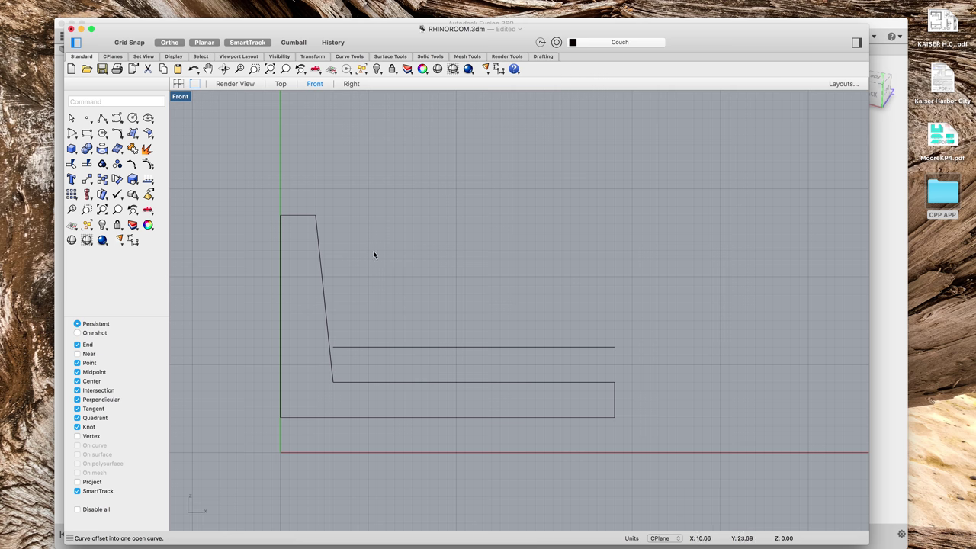
Step: Check the sofa's height and depth dimensions on the article.com product page in Safari and return to Rhino
{"action": "key", "text": "Return"}
{"action": "key", "text": "ctrl+Up"}
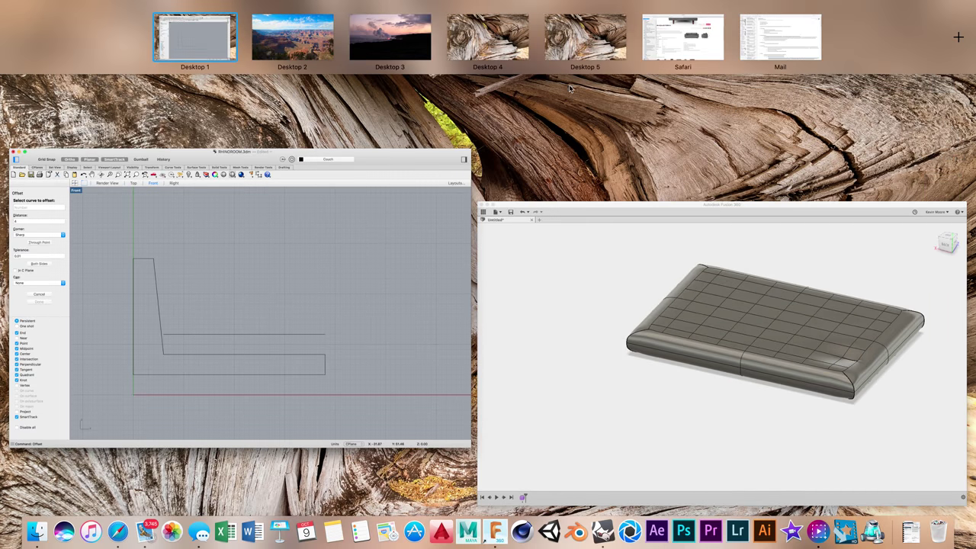
{"action": "left_click", "coordinate": [682, 36]}
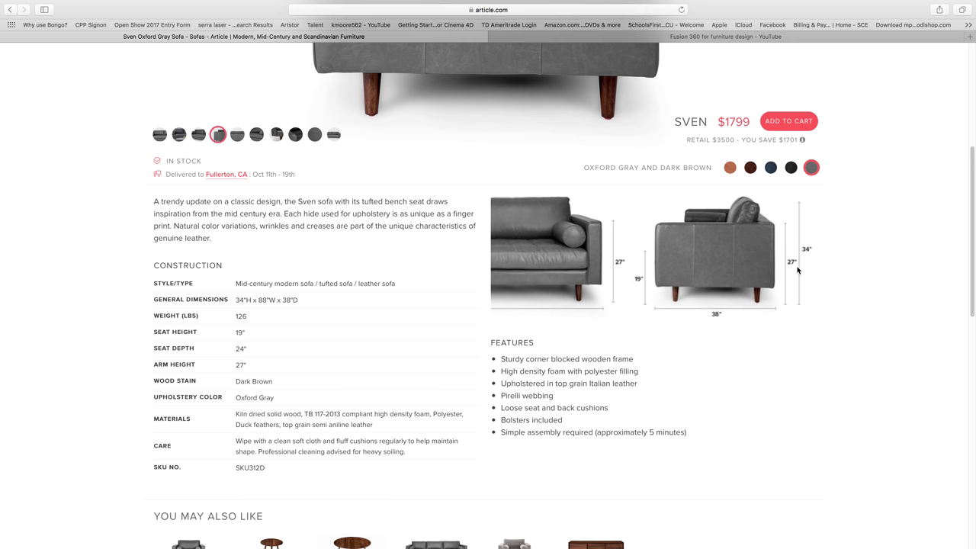
{"action": "key", "text": "ctrl+Up"}
{"action": "left_click", "coordinate": [306, 286]}
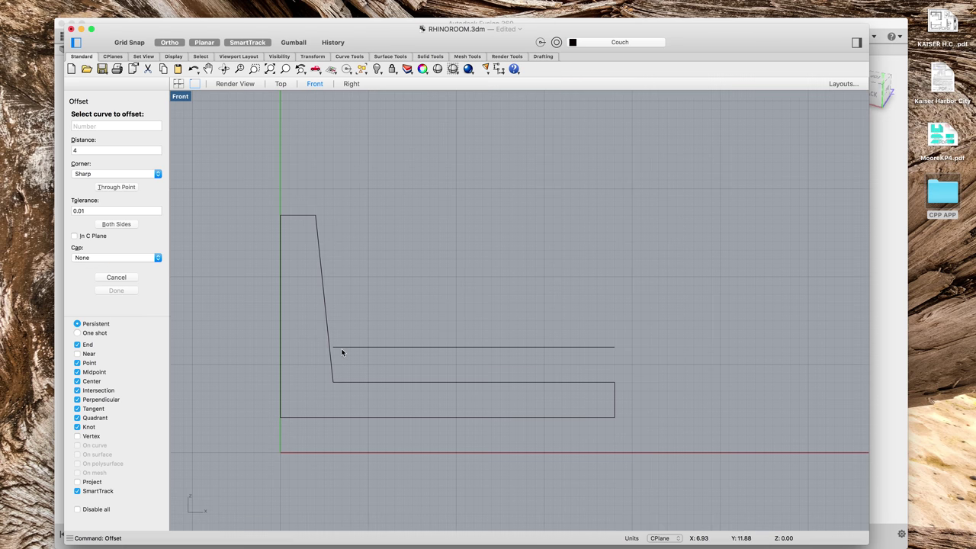
{"action": "left_click", "coordinate": [317, 228]}
{"action": "key", "text": "Escape"}
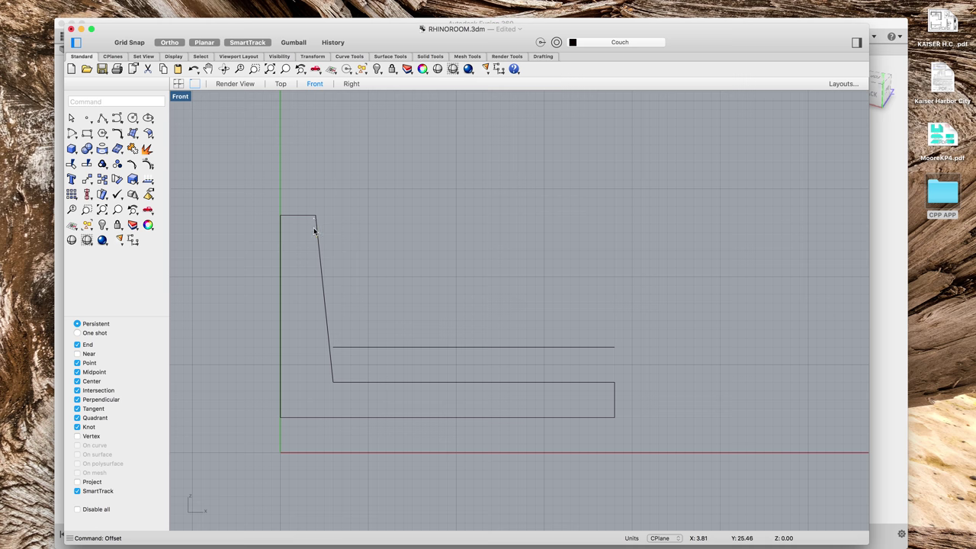
{"action": "left_click", "coordinate": [313, 217]}
{"action": "key", "text": "Escape"}
{"action": "scroll", "coordinate": [275, 164], "scroll_direction": "down", "scroll_amount": 4}
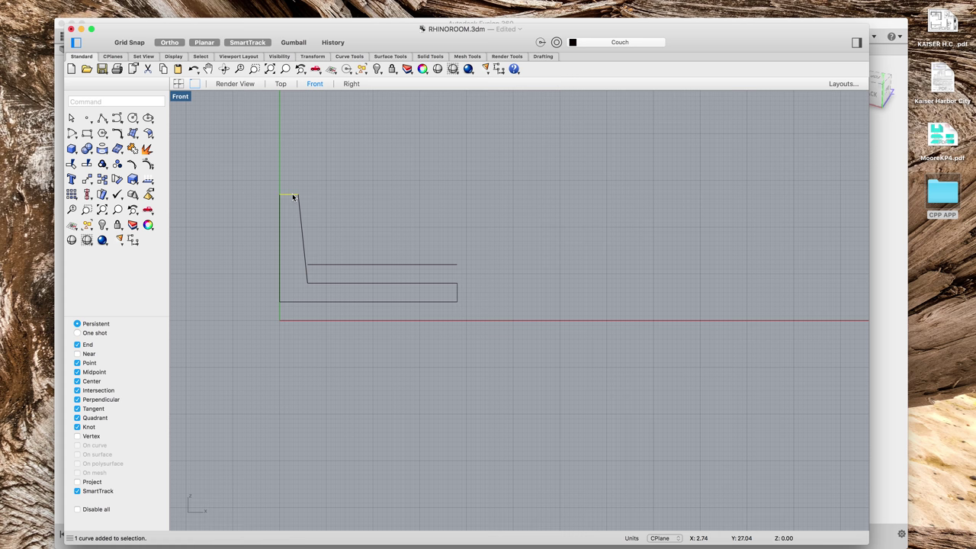
Step: Turn Ortho off and offset the short top edge of the backrest upward by a distance of 7
{"action": "key", "text": "F8"}
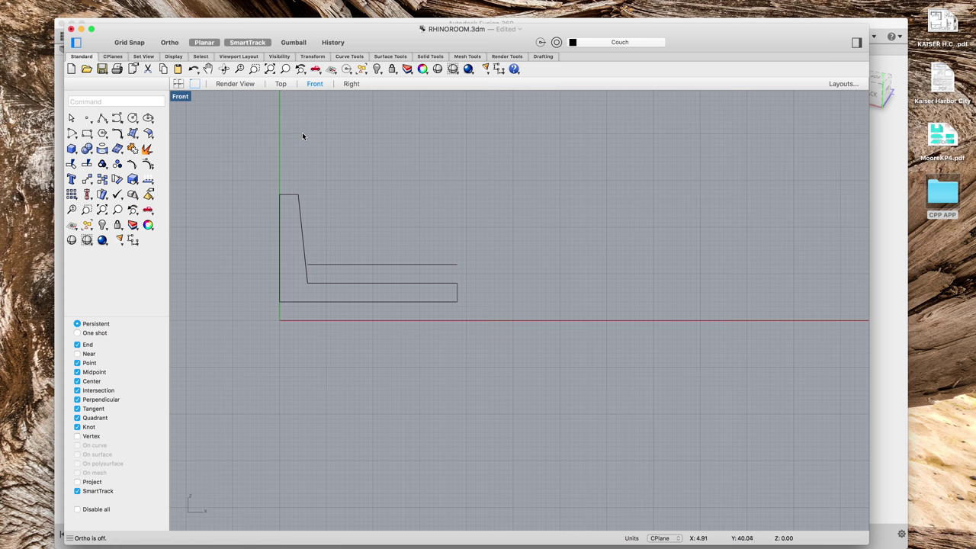
{"action": "type", "text": "offset"}
{"action": "key", "text": "Return"}
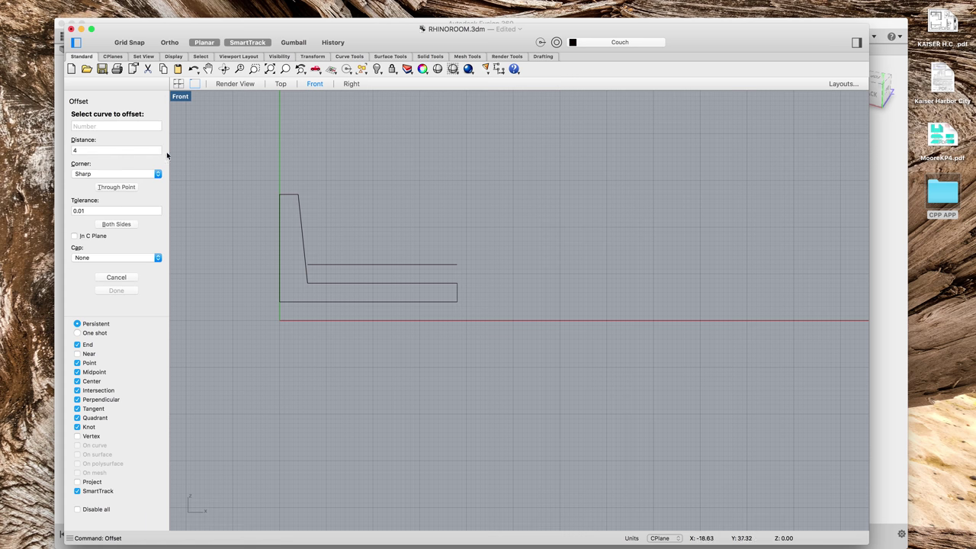
{"action": "left_click", "coordinate": [106, 150]}
{"action": "left_click", "coordinate": [290, 195]}
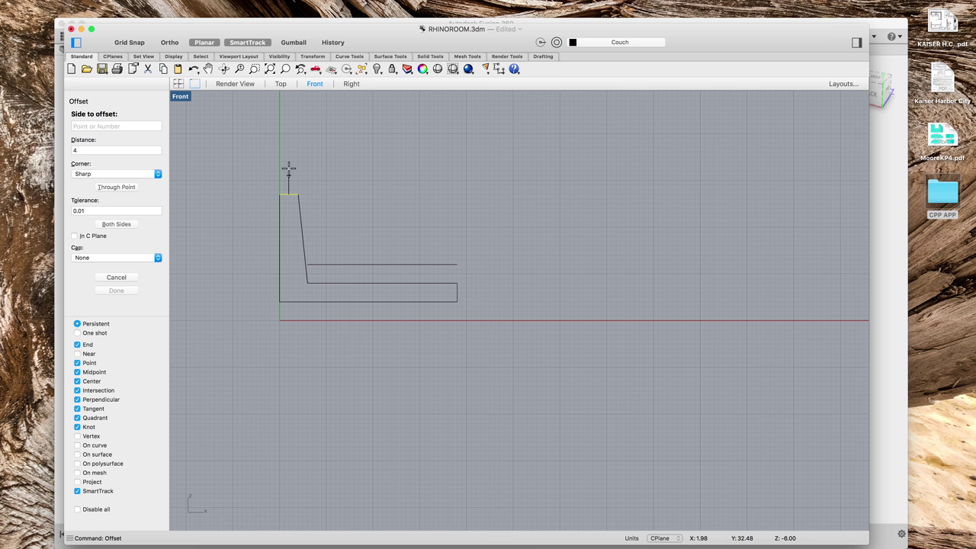
{"action": "left_click", "coordinate": [104, 149]}
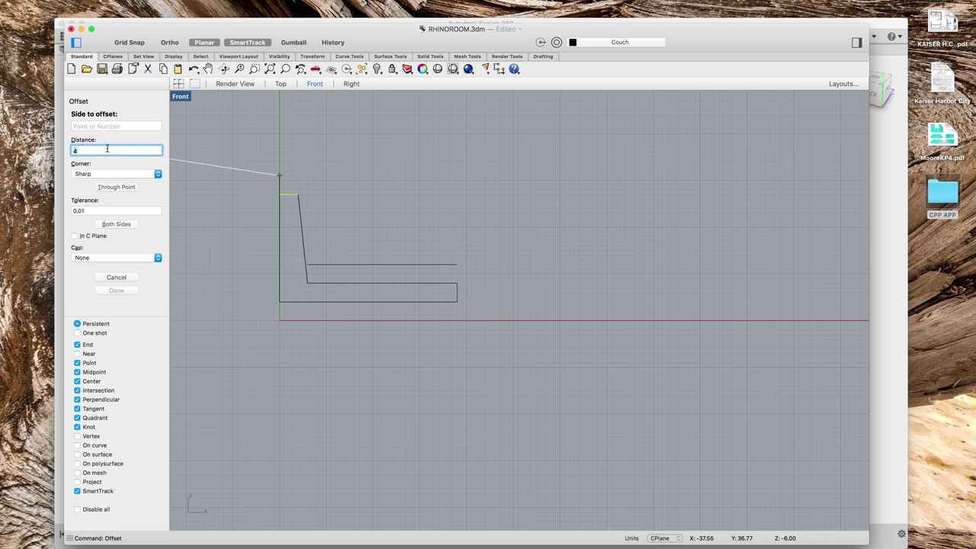
{"action": "type", "text": "7"}
{"action": "key", "text": "Return"}
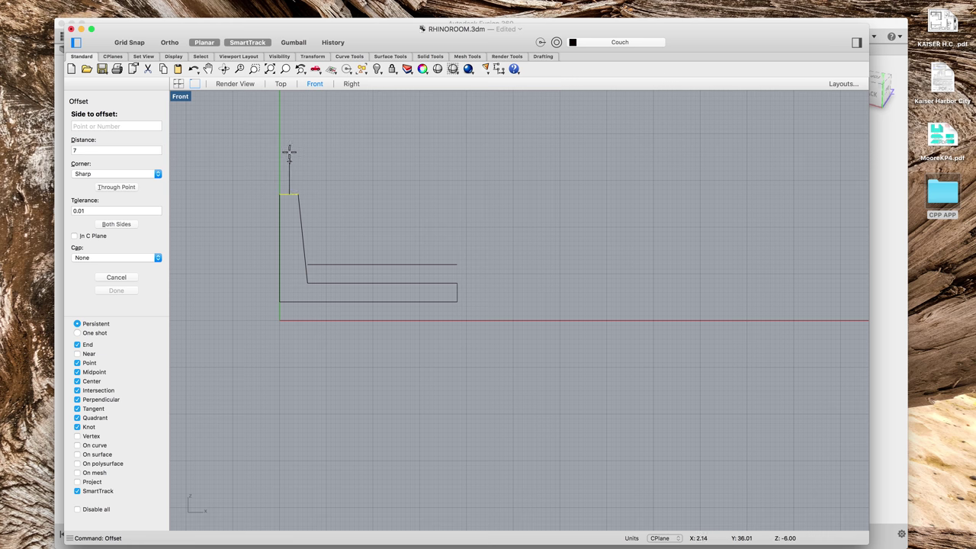
{"action": "left_click", "coordinate": [289, 153]}
Step: Extend the slanted front line of the backrest up to the offset line above it
{"action": "type", "text": "Extend"}
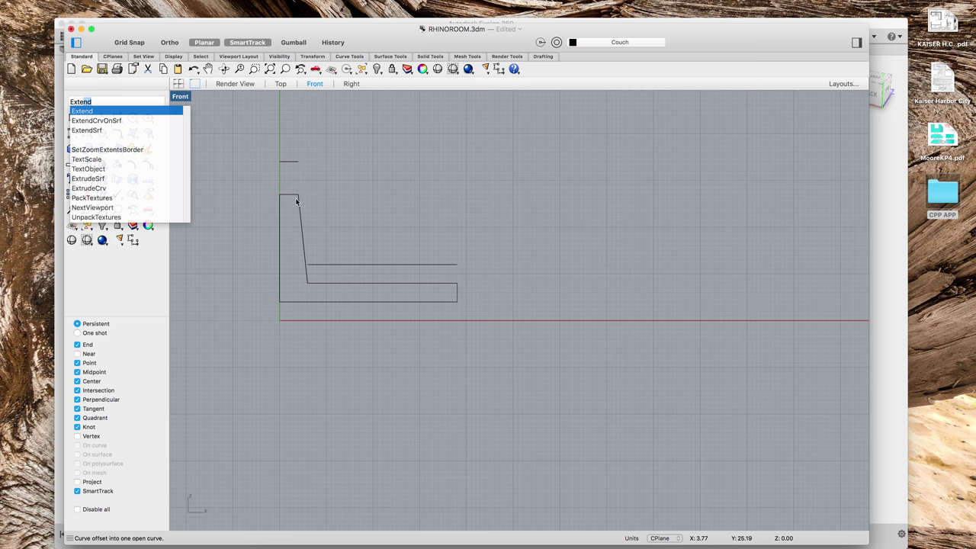
{"action": "key", "text": "Return"}
{"action": "left_click", "coordinate": [289, 162]}
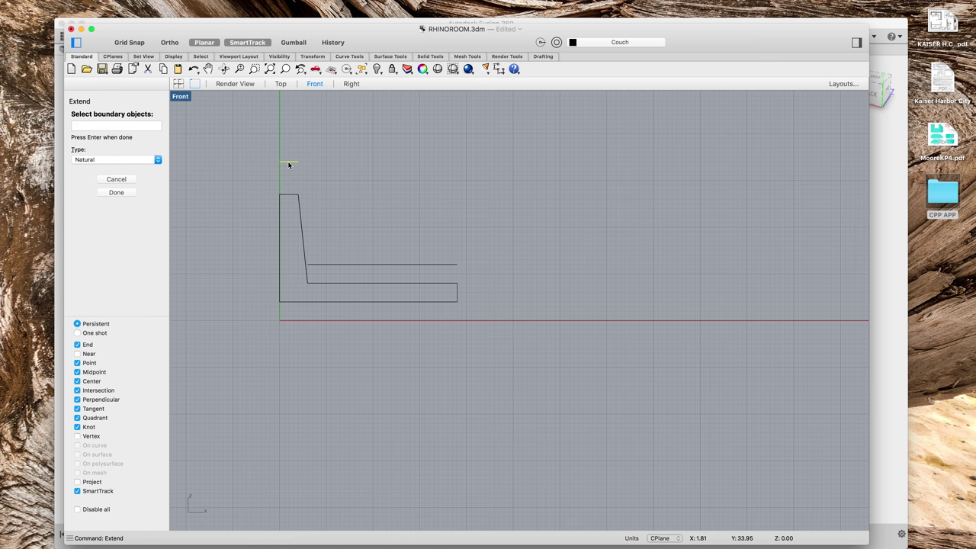
{"action": "key", "text": "Return"}
{"action": "left_click", "coordinate": [299, 198]}
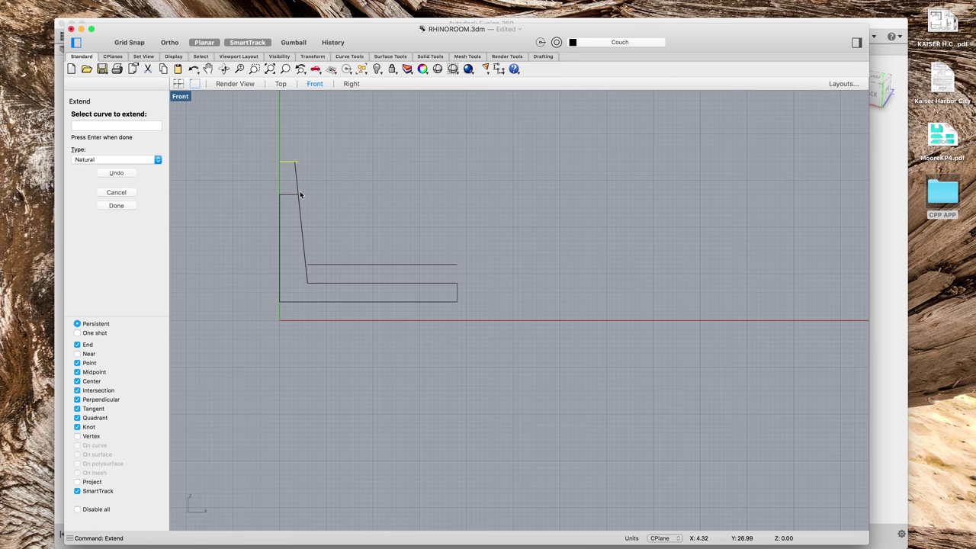
{"action": "scroll", "coordinate": [301, 189], "scroll_direction": "up", "scroll_amount": 3}
{"action": "key", "text": "Return"}
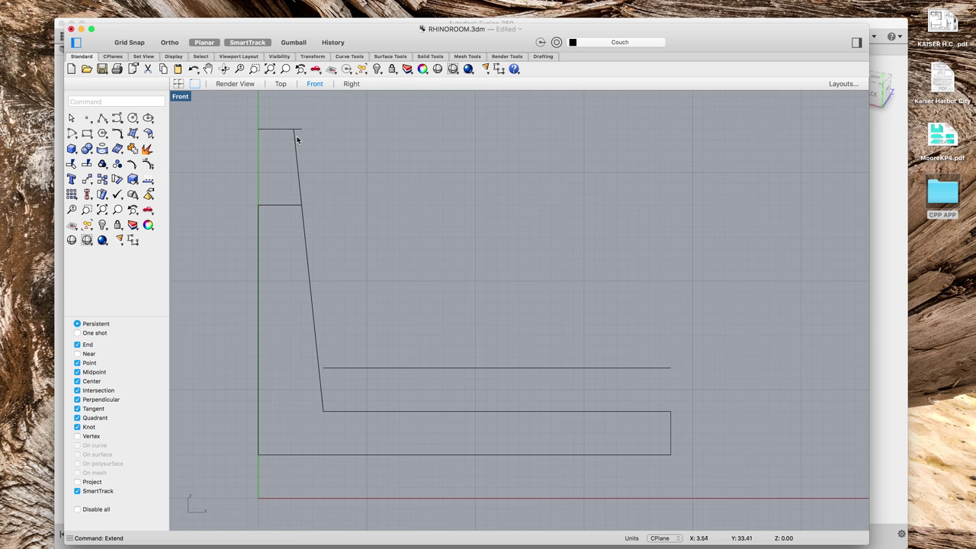
Step: Extend the back end of the offset seat line to meet the slanted backrest line
{"action": "left_click", "coordinate": [297, 162]}
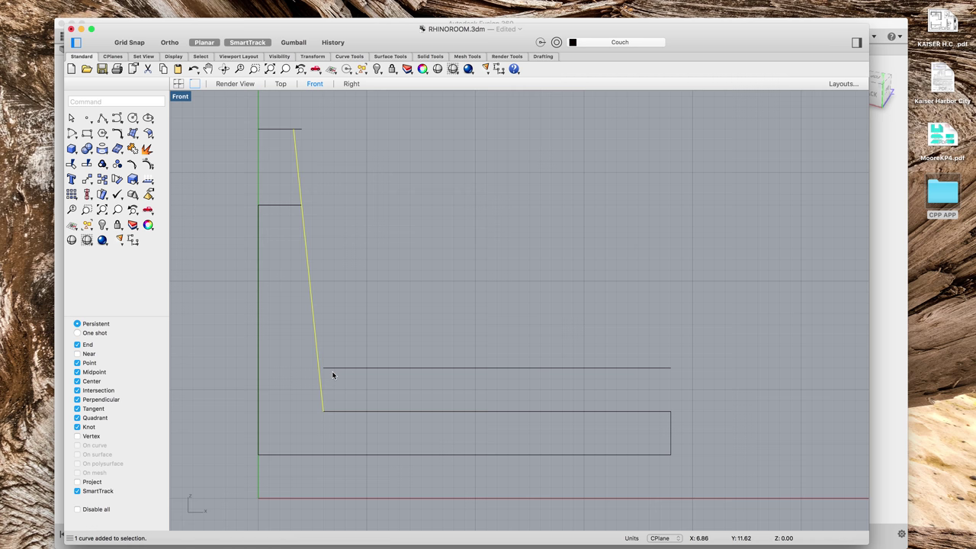
{"action": "key", "text": "Escape"}
{"action": "type", "text": "Extend"}
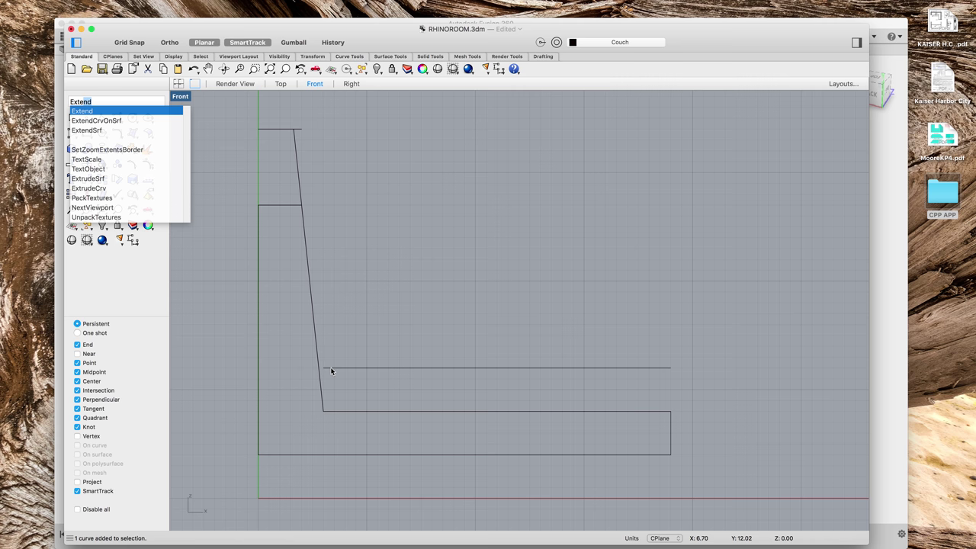
{"action": "key", "text": "Return"}
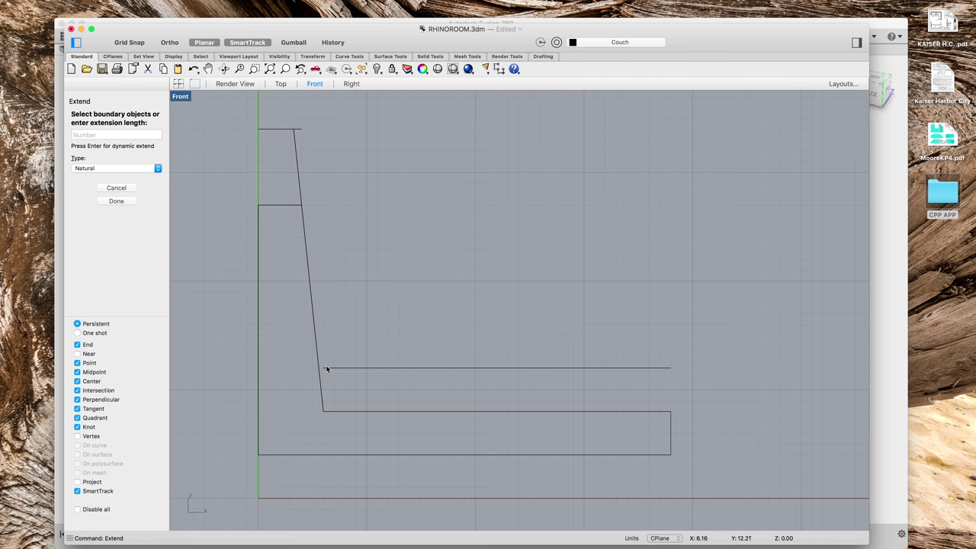
{"action": "left_click", "coordinate": [319, 367]}
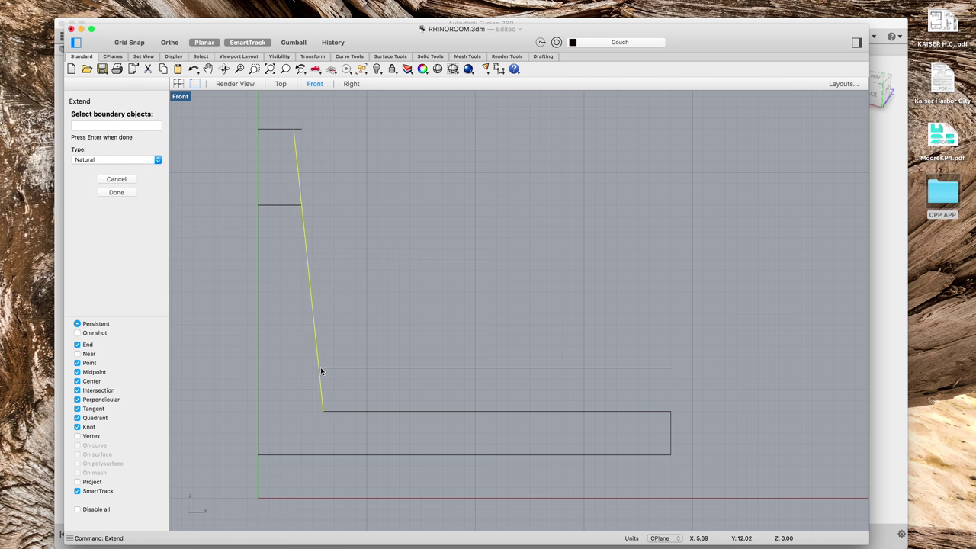
{"action": "key", "text": "Return"}
{"action": "left_click", "coordinate": [332, 367]}
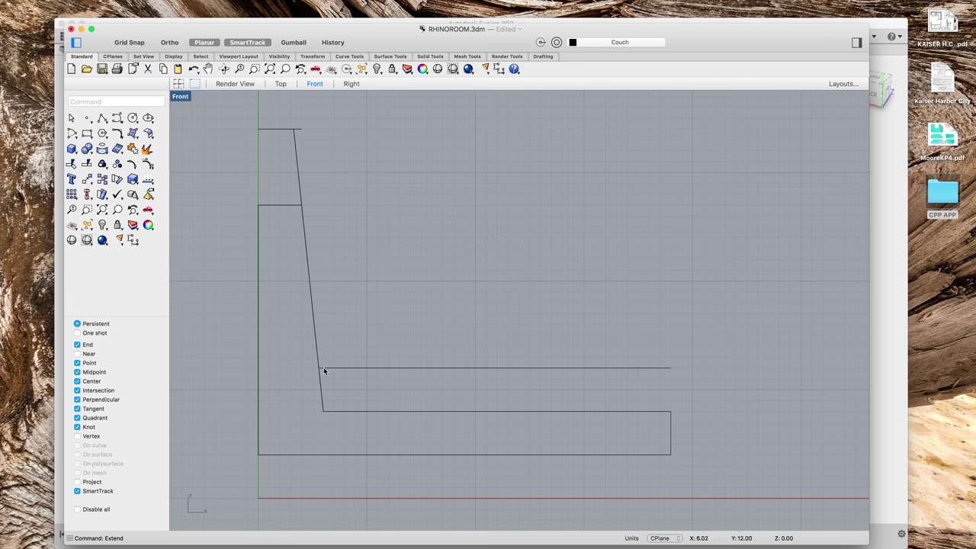
Step: Offset the slanted backrest line toward the seat by a distance of 4
{"action": "left_click", "coordinate": [297, 155]}
{"action": "left_click", "coordinate": [333, 182]}
{"action": "type", "text": "offset"}
{"action": "key", "text": "Return"}
{"action": "left_click", "coordinate": [299, 170]}
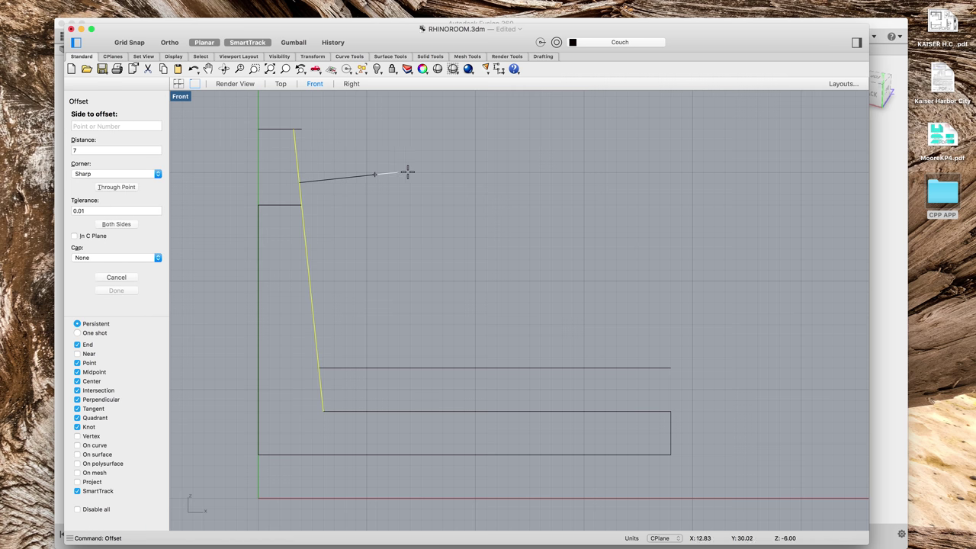
{"action": "type", "text": "4"}
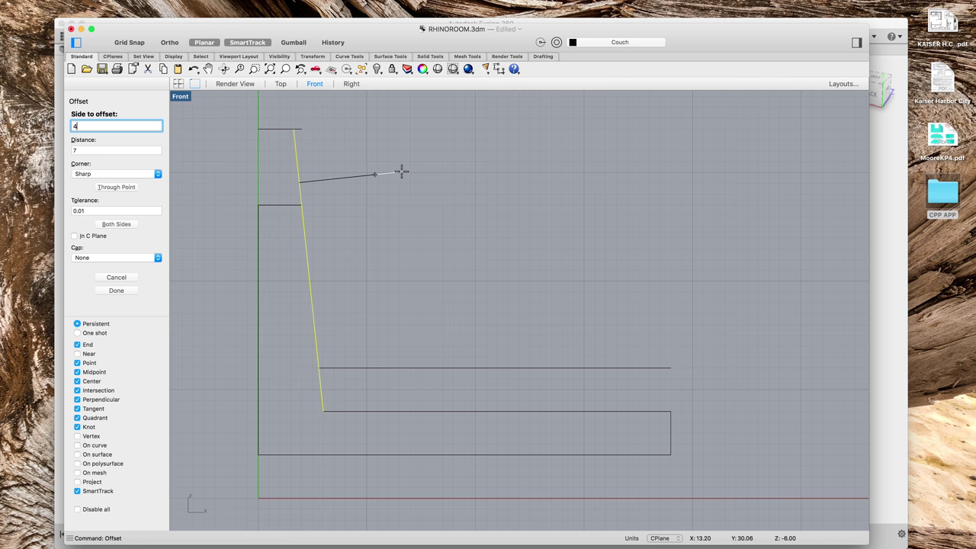
{"action": "key", "text": "Return"}
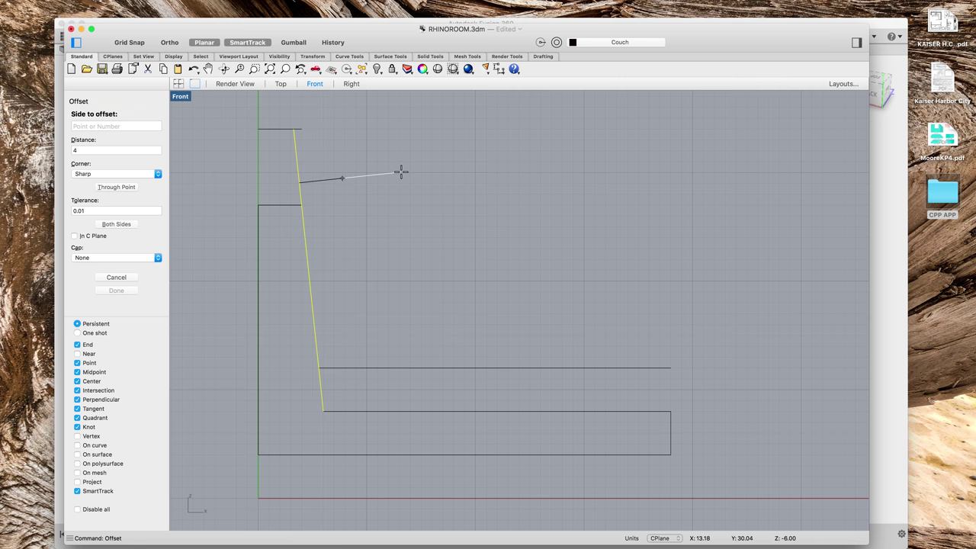
{"action": "left_click", "coordinate": [401, 173]}
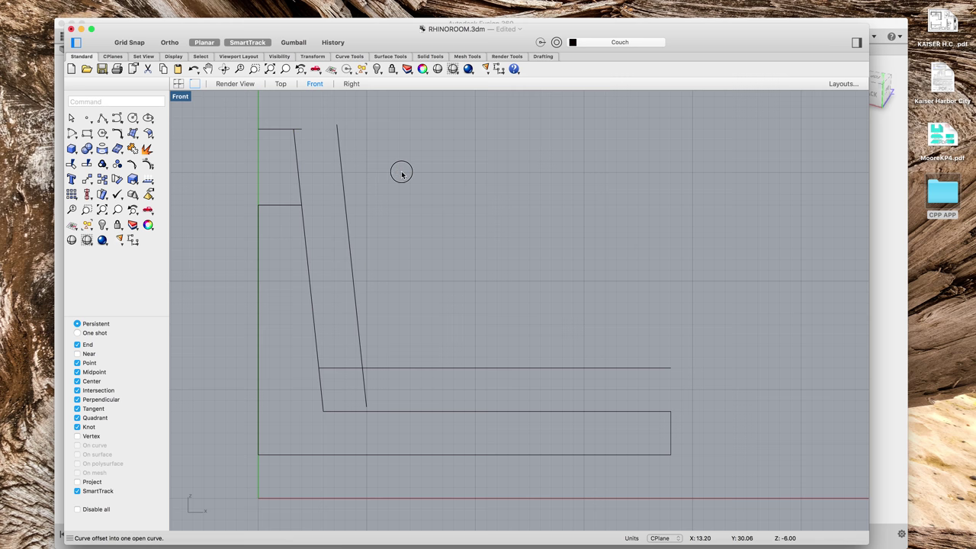
Step: Extend the short line above the backrest to meet the new slanted offset line
{"action": "type", "text": "exte"}
{"action": "key", "text": "Return"}
{"action": "left_click", "coordinate": [338, 154]}
{"action": "key", "text": "Return"}
{"action": "left_click", "coordinate": [298, 130]}
{"action": "key", "text": "Return"}
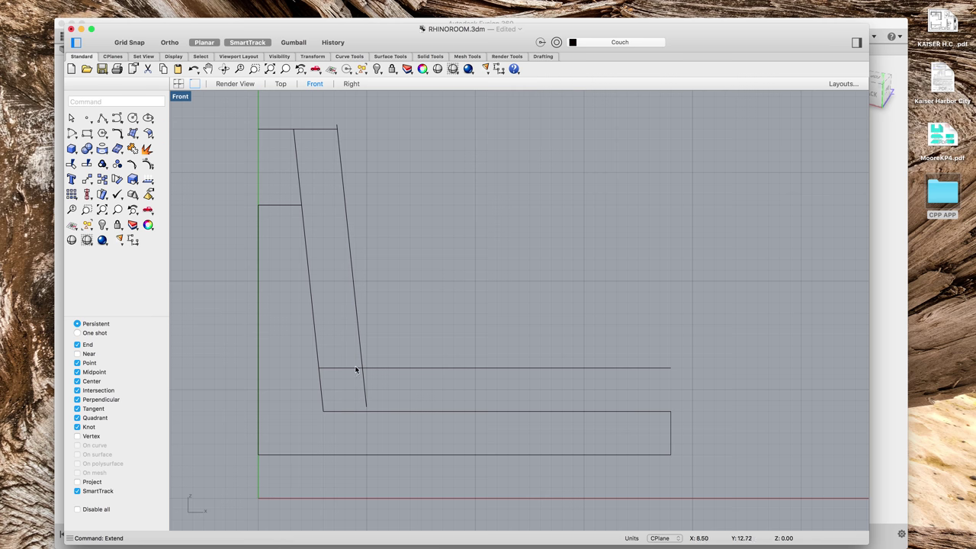
{"action": "type", "text": "trim"}
{"action": "key", "text": "Return"}
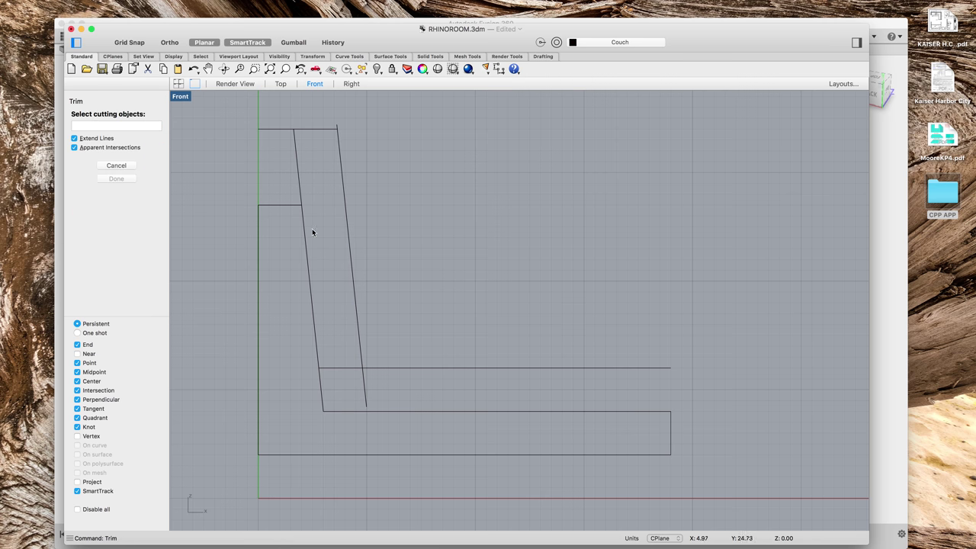
{"action": "key", "text": "Escape"}
Step: Draw a closed polyline around the back cushion's slanted outline, from the upper corners down to the seat cushion line
{"action": "type", "text": "poly"}
{"action": "key", "text": "Return"}
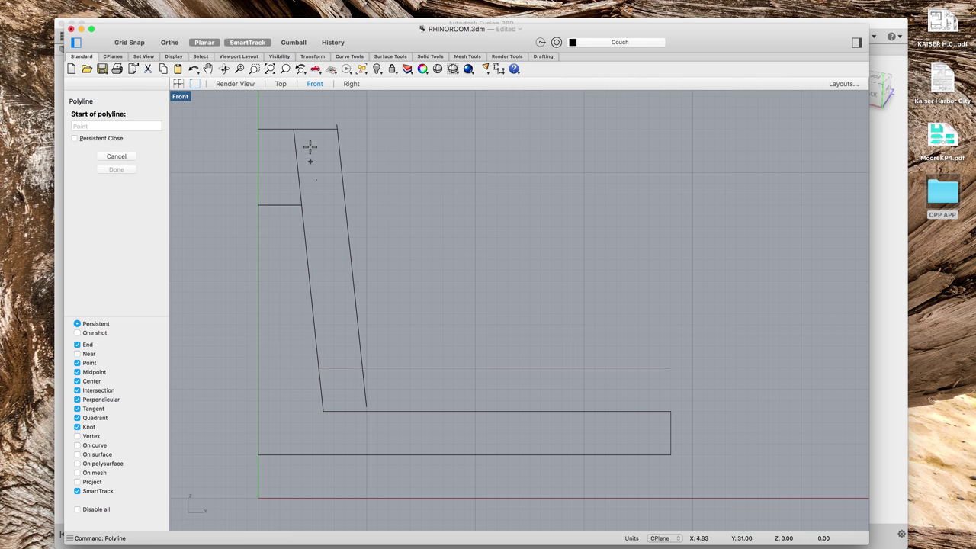
{"action": "left_click", "coordinate": [293, 129]}
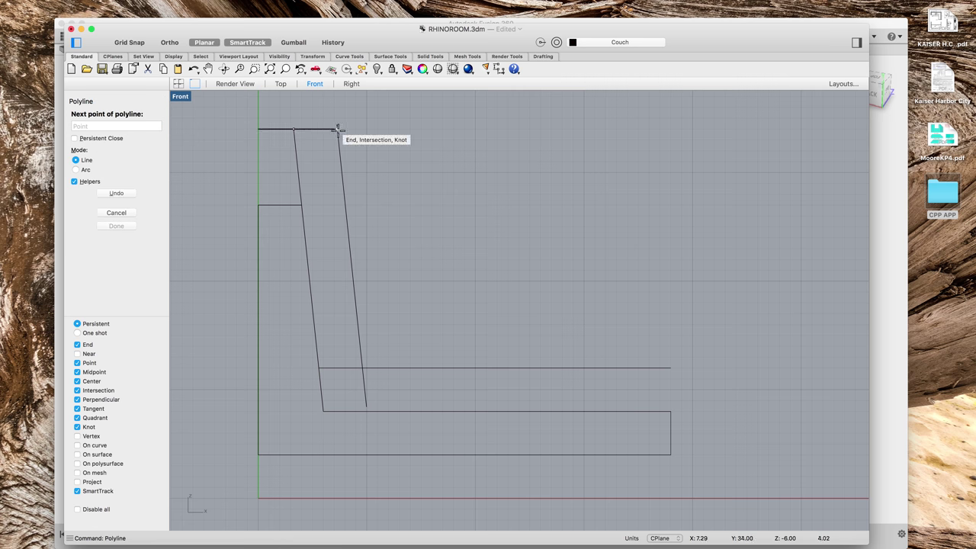
{"action": "left_click", "coordinate": [337, 127]}
{"action": "left_click", "coordinate": [362, 369]}
{"action": "left_click", "coordinate": [319, 369]}
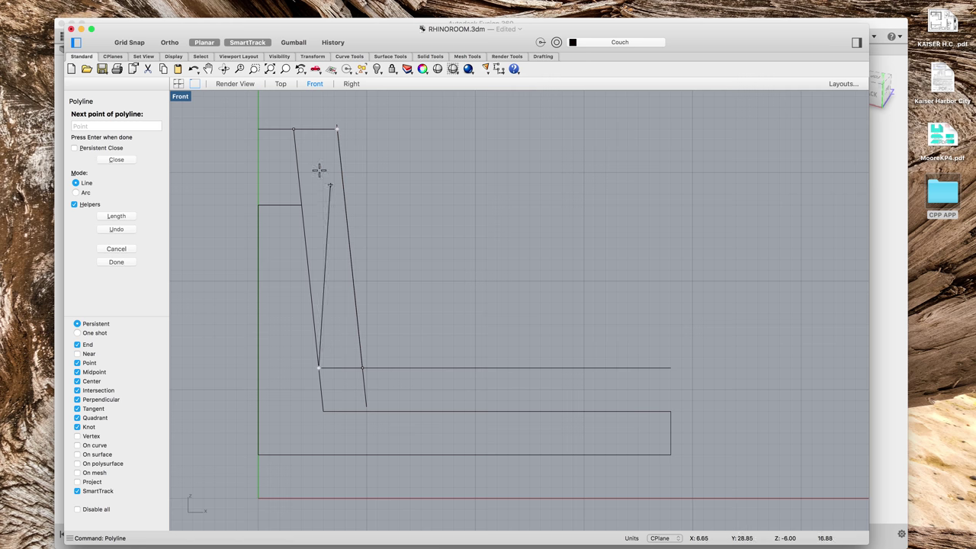
{"action": "left_click", "coordinate": [295, 129]}
{"action": "key", "text": "Escape"}
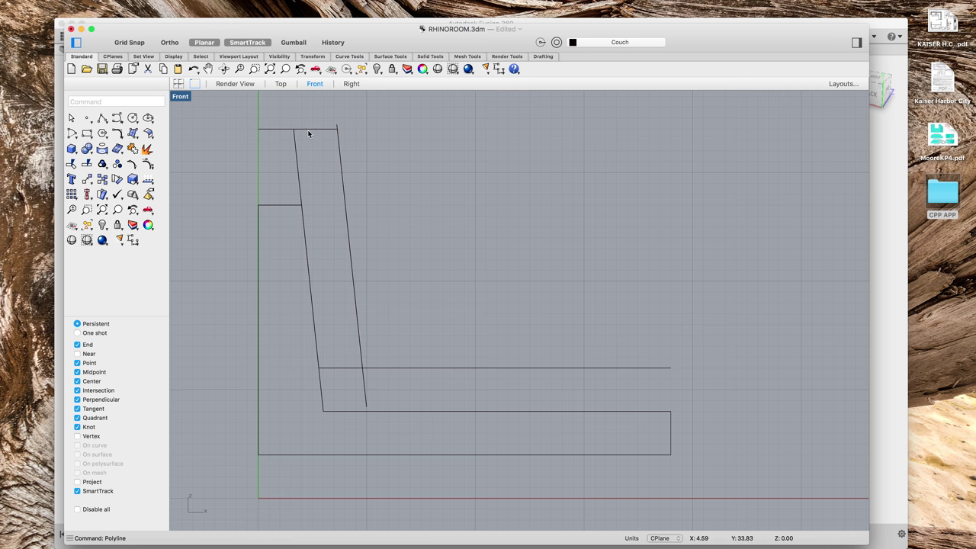
Step: Delete the leftover construction lines around the back cushion outline, including the offset seat line and both original slanted lines
{"action": "left_click", "coordinate": [307, 129]}
{"action": "left_click", "coordinate": [340, 146]}
{"action": "key", "text": "Delete"}
{"action": "left_click", "coordinate": [337, 125]}
{"action": "key", "text": "Delete"}
{"action": "left_click", "coordinate": [389, 369]}
{"action": "key", "text": "Delete"}
{"action": "left_click", "coordinate": [322, 367]}
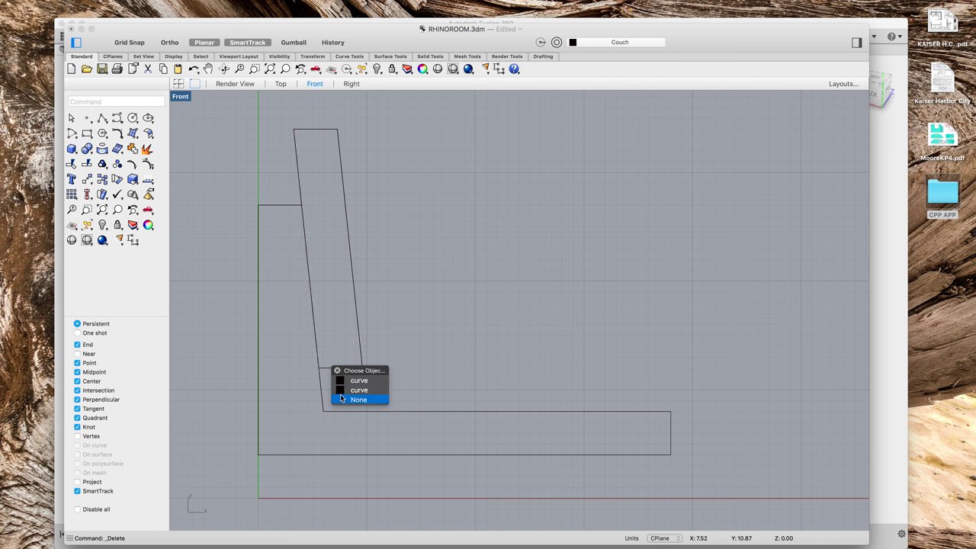
{"action": "left_click", "coordinate": [349, 389]}
{"action": "key", "text": "Delete"}
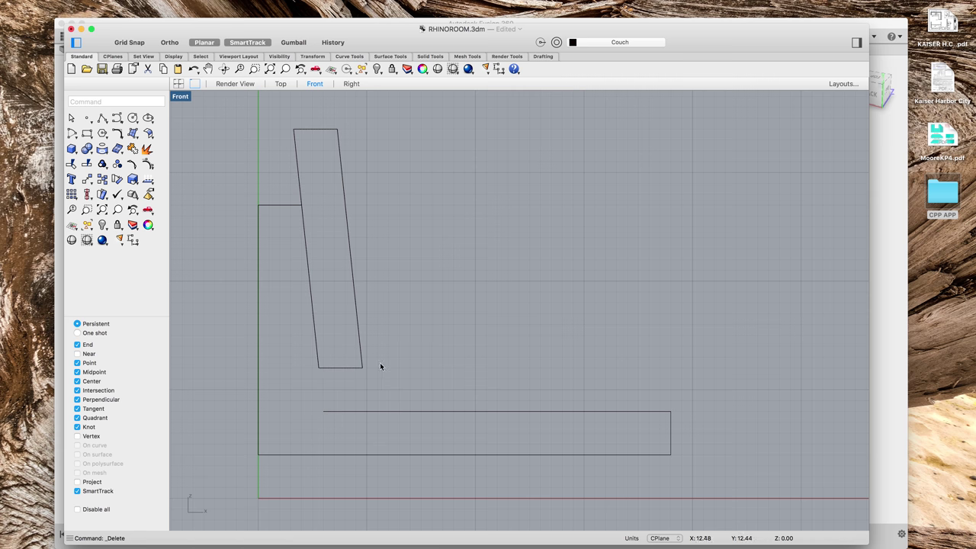
{"action": "left_click", "coordinate": [348, 367]}
{"action": "key", "text": "Escape"}
{"action": "scroll", "coordinate": [442, 279], "scroll_direction": "up", "scroll_amount": 2}
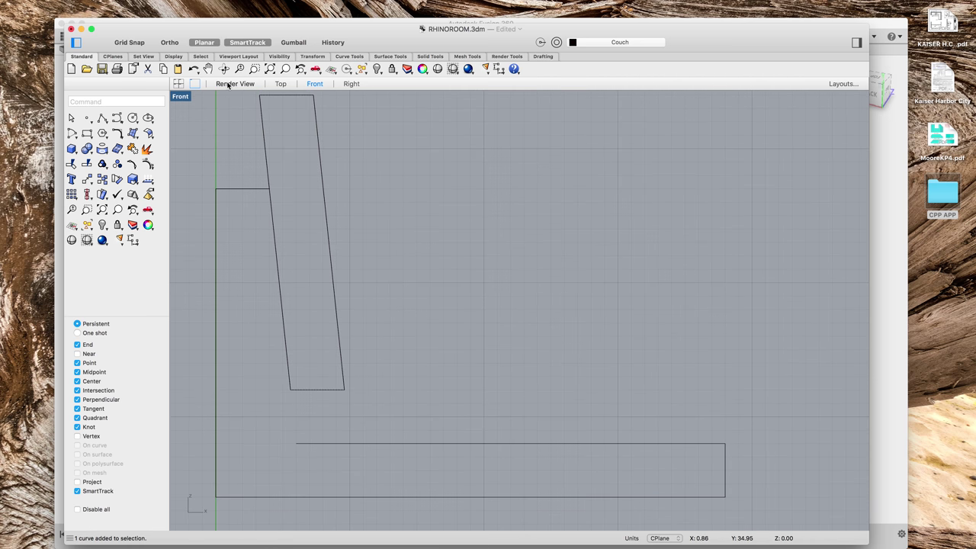
Step: Show all the hidden couch objects in the Render View
{"action": "left_click", "coordinate": [233, 84]}
{"action": "right_click", "coordinate": [466, 251]}
{"action": "mouse_move", "coordinate": [526, 253]}
{"action": "left_click", "coordinate": [597, 267]}
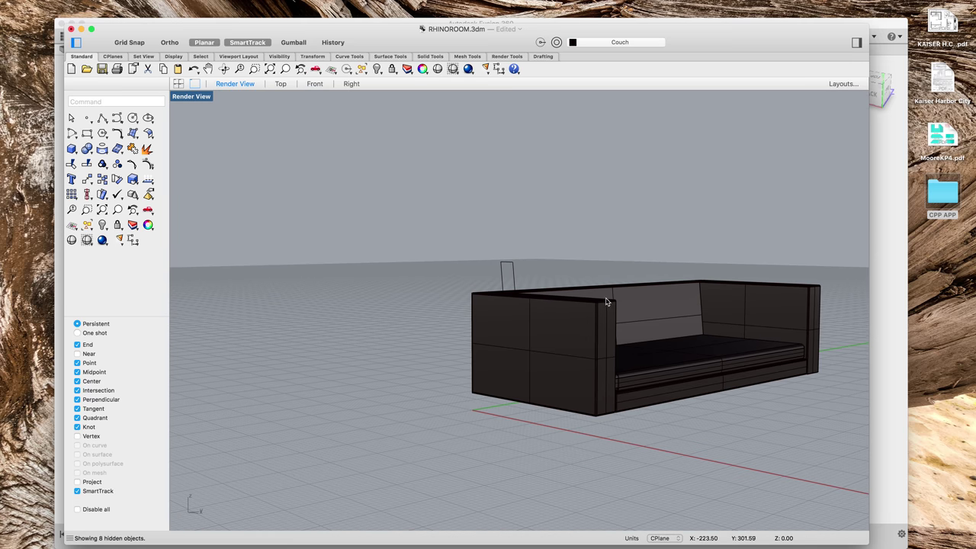
{"action": "right_click_drag", "start_coordinate": [649, 306], "coordinate": [599, 303]}
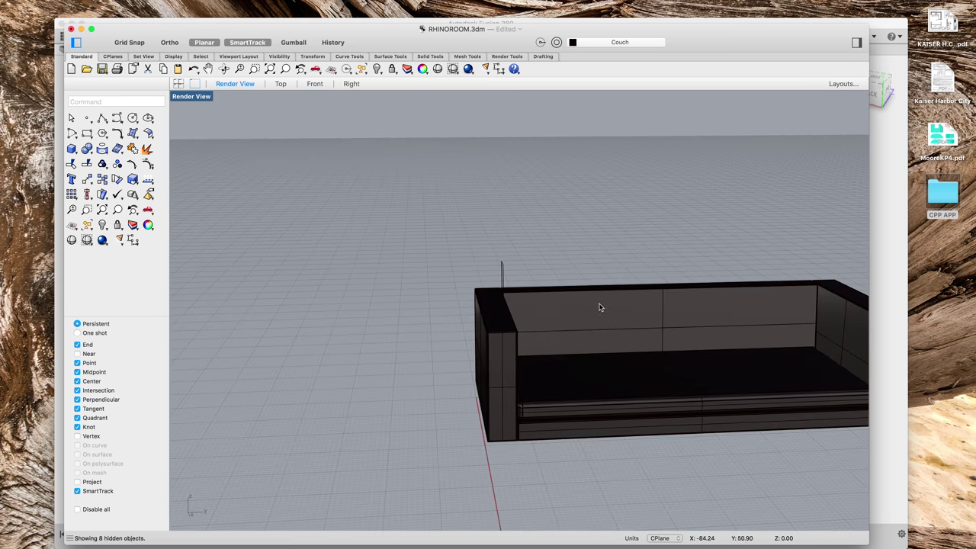
Step: Try to extrude the back cushion profile across the couch's full inner width as a solid, and undo the extrusion
{"action": "left_click", "coordinate": [502, 281]}
{"action": "type", "text": "ExtrudeCrv"}
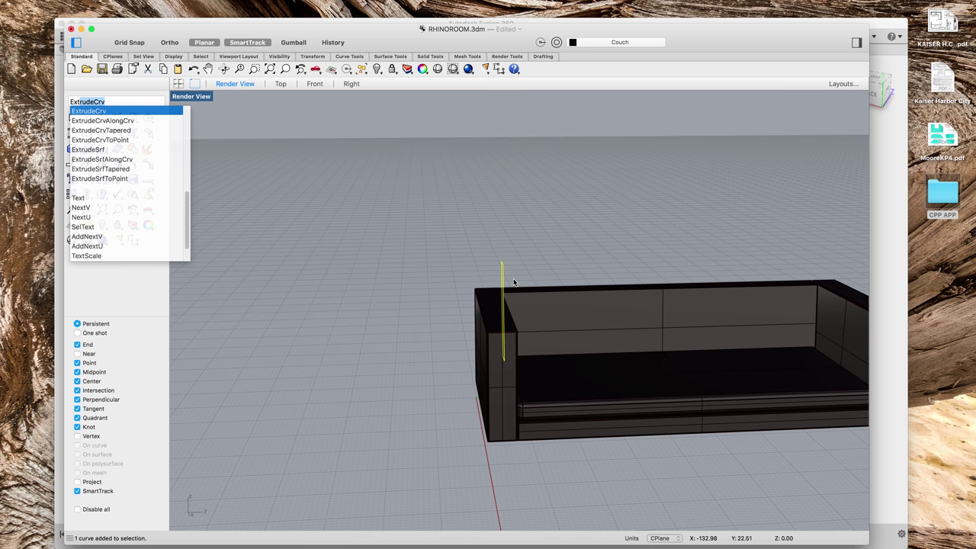
{"action": "key", "text": "Return"}
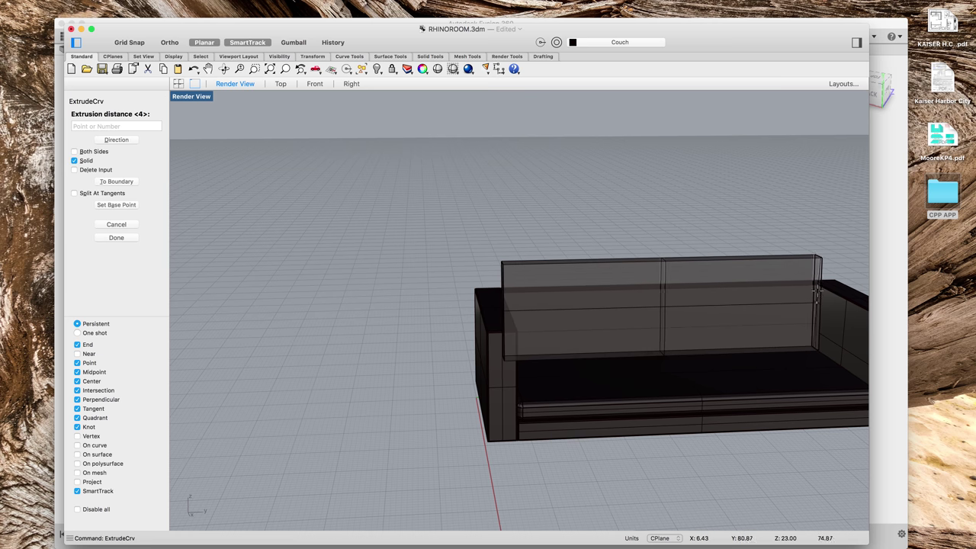
{"action": "left_click", "coordinate": [818, 288]}
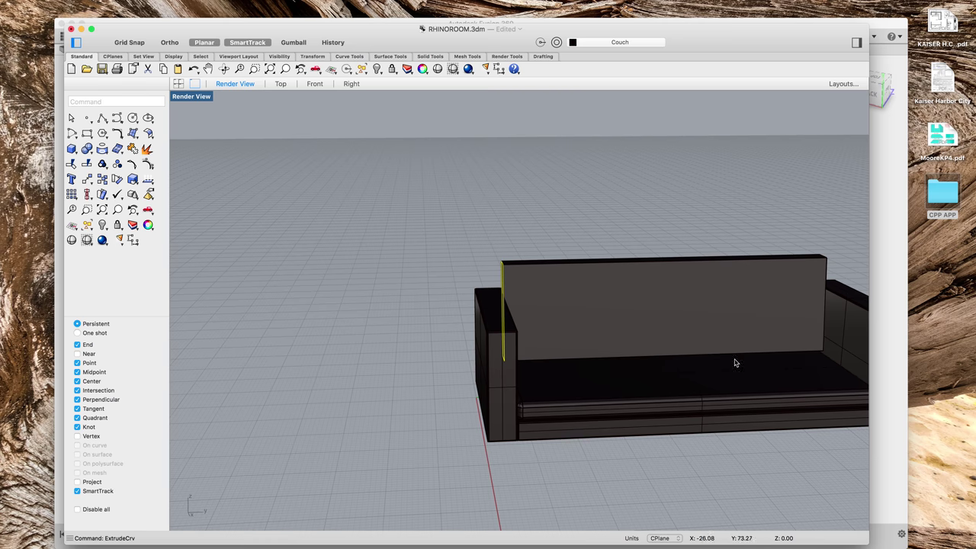
{"action": "right_click_drag", "start_coordinate": [737, 363], "coordinate": [694, 397]}
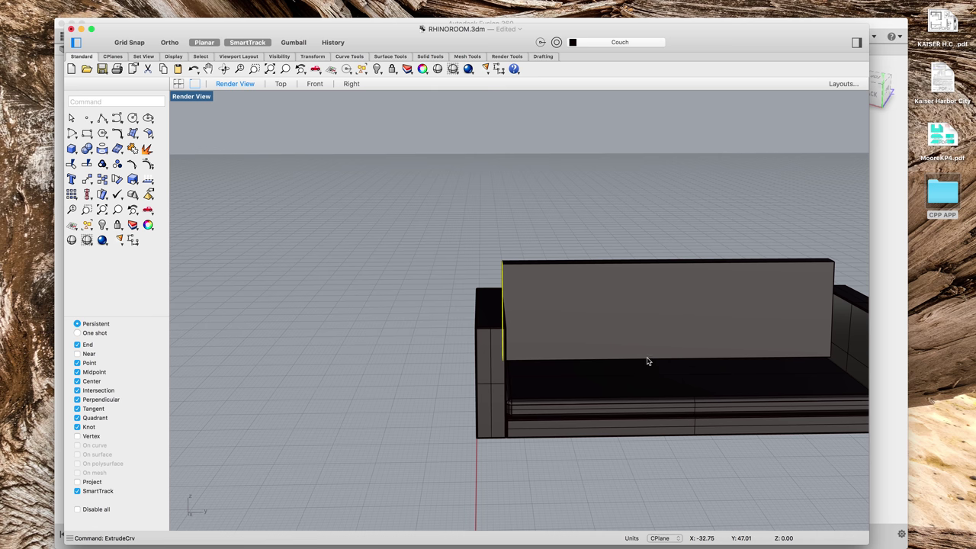
{"action": "key", "text": "super+z"}
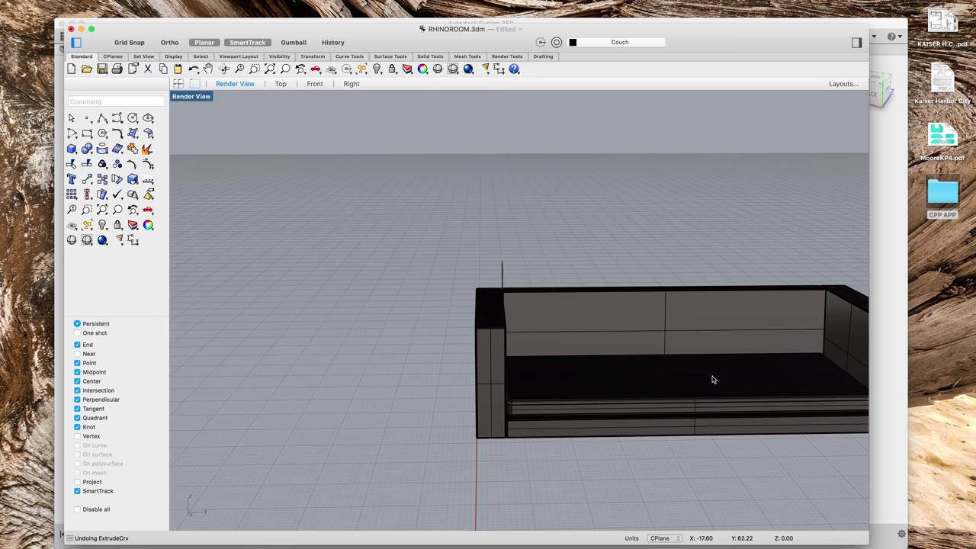
Step: Draw a line from the midpoint of the couch back's upper inner edge forward past the front of the seat
{"action": "right_click_drag", "start_coordinate": [786, 334], "coordinate": [712, 330]}
{"action": "scroll", "coordinate": [673, 302], "scroll_direction": "up", "scroll_amount": 5}
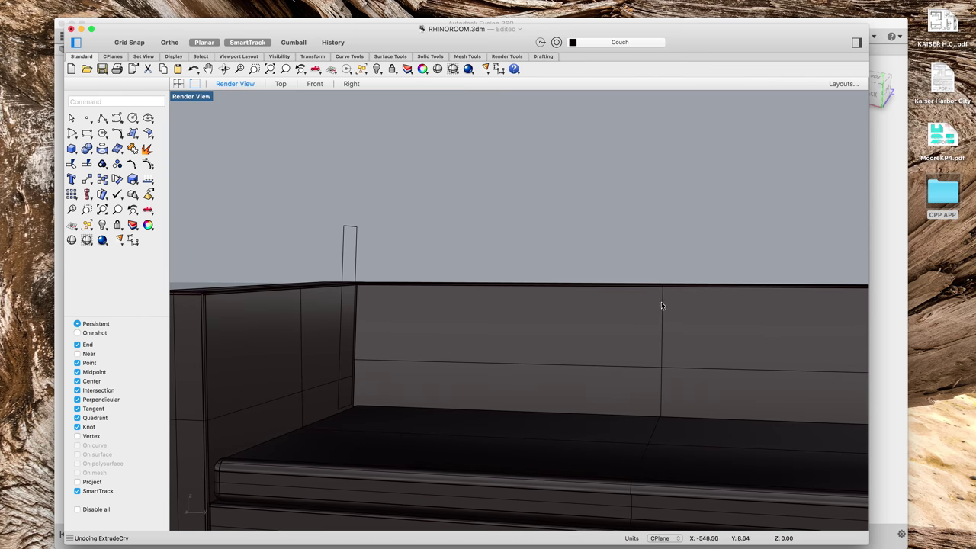
{"action": "type", "text": "line"}
{"action": "key", "text": "Return"}
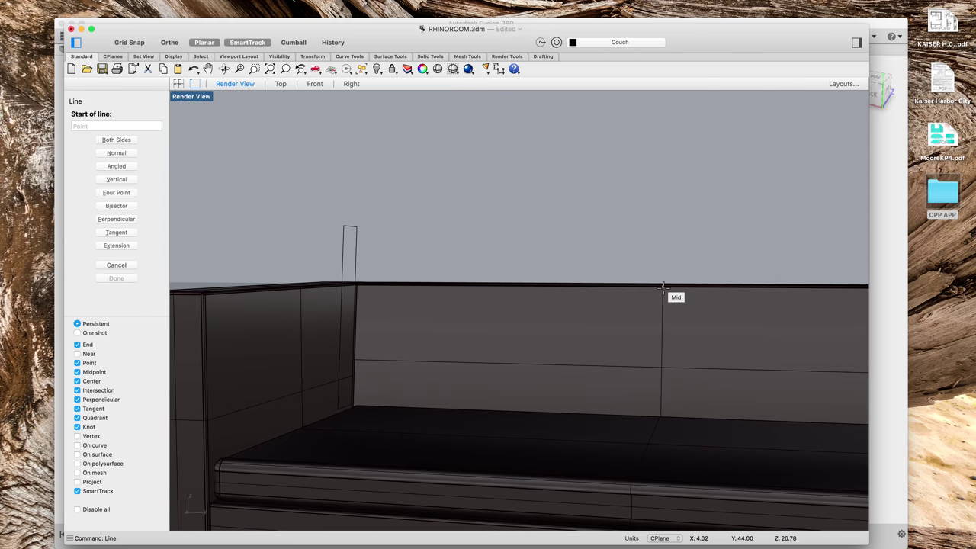
{"action": "left_click", "coordinate": [662, 287]}
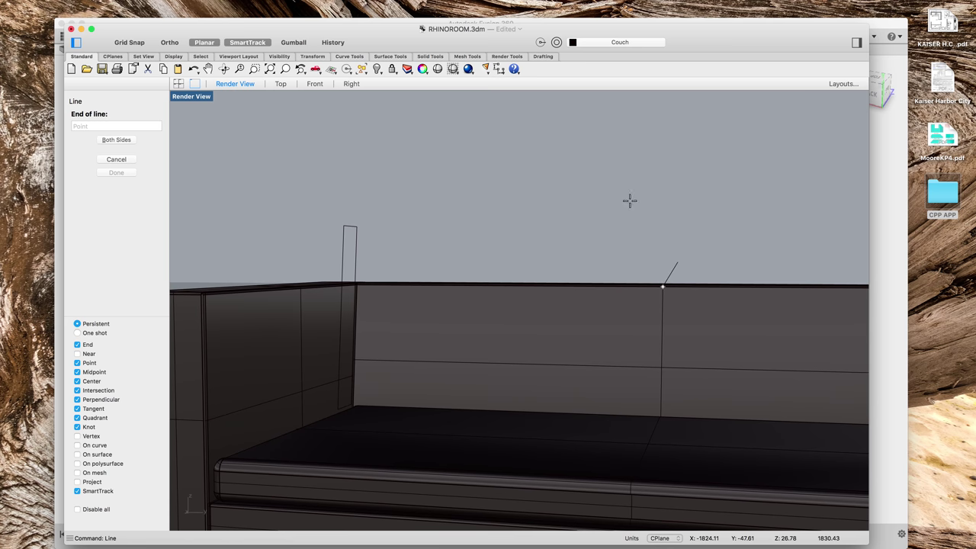
{"action": "right_click_drag", "start_coordinate": [605, 220], "coordinate": [725, 235]}
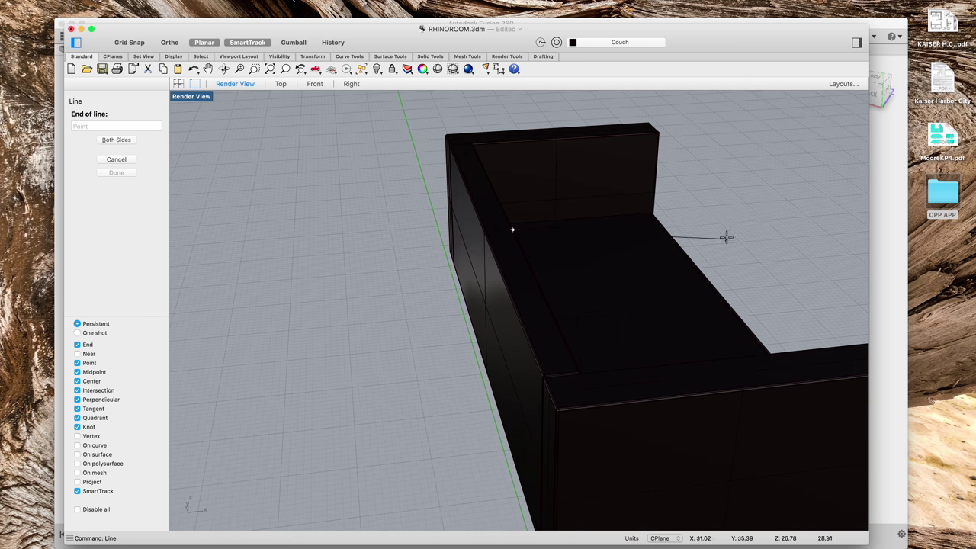
{"action": "left_click", "coordinate": [769, 208]}
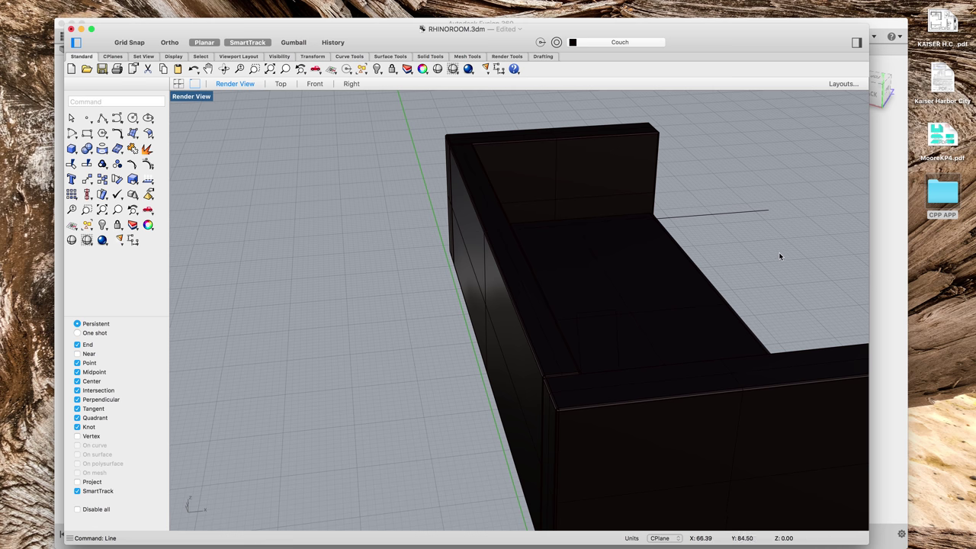
Step: Extrude the back cushion profile as a solid to the middle of the couch, and delete the leftover profile curve
{"action": "right_click_drag", "start_coordinate": [778, 255], "coordinate": [704, 260]}
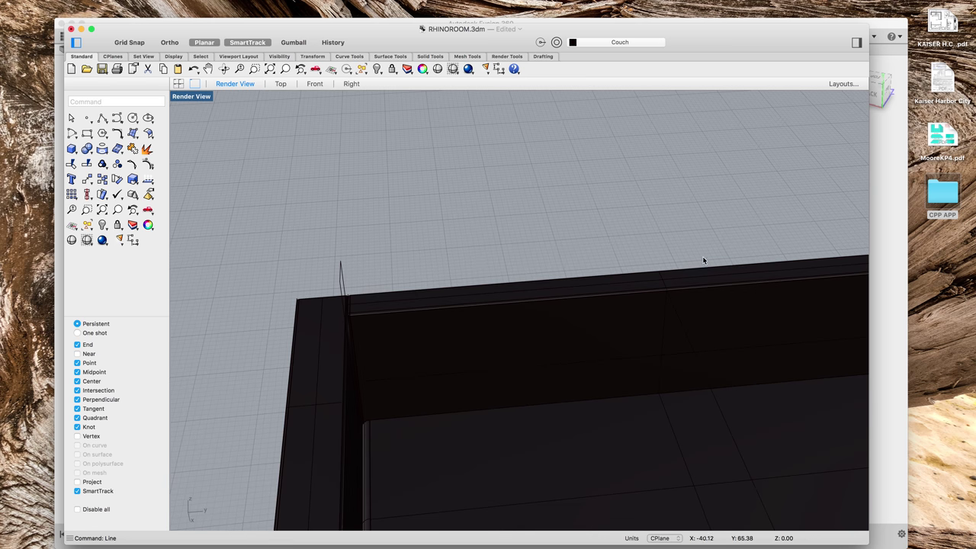
{"action": "left_click", "coordinate": [340, 283]}
{"action": "type", "text": "ext"}
{"action": "key", "text": "Return"}
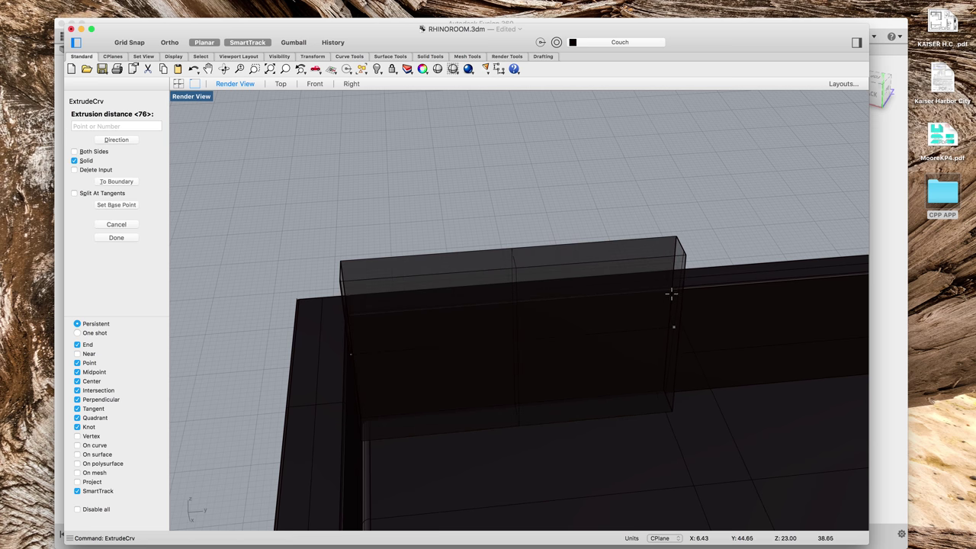
{"action": "left_click", "coordinate": [671, 295]}
{"action": "right_click_drag", "start_coordinate": [719, 349], "coordinate": [674, 335]}
{"action": "right_click_drag", "start_coordinate": [617, 364], "coordinate": [603, 364]}
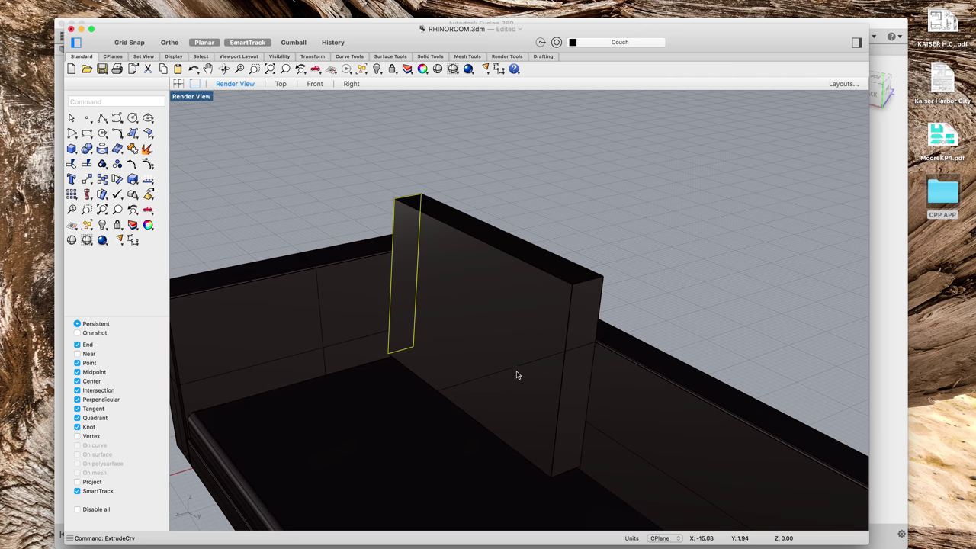
{"action": "left_click", "coordinate": [516, 373]}
{"action": "key", "text": "Delete"}
Step: Hide everything except the extruded back cushion by inverting the selection and hiding objects
{"action": "right_click_drag", "start_coordinate": [342, 356], "coordinate": [434, 316]}
{"action": "left_click", "coordinate": [436, 315]}
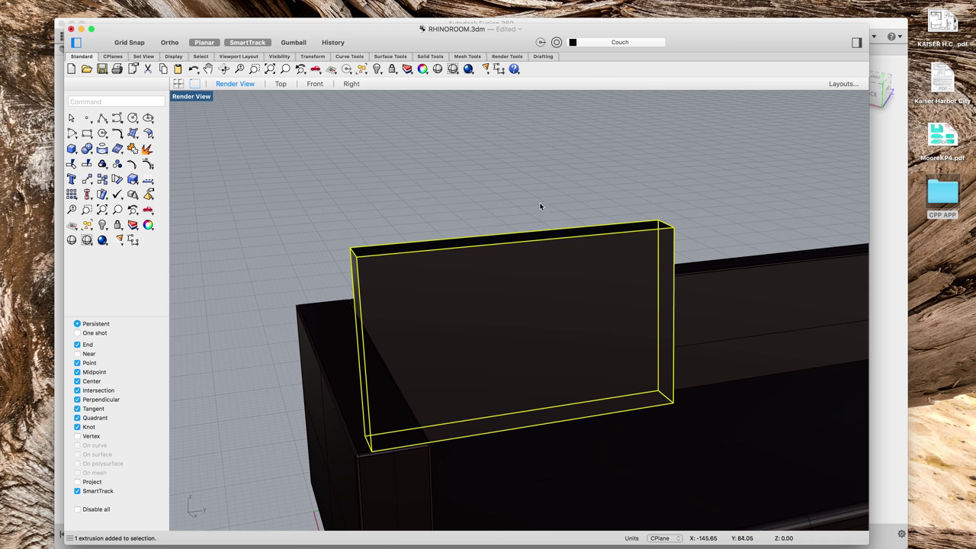
{"action": "right_click", "coordinate": [392, 220]}
{"action": "mouse_move", "coordinate": [461, 221]}
{"action": "left_click", "coordinate": [543, 264]}
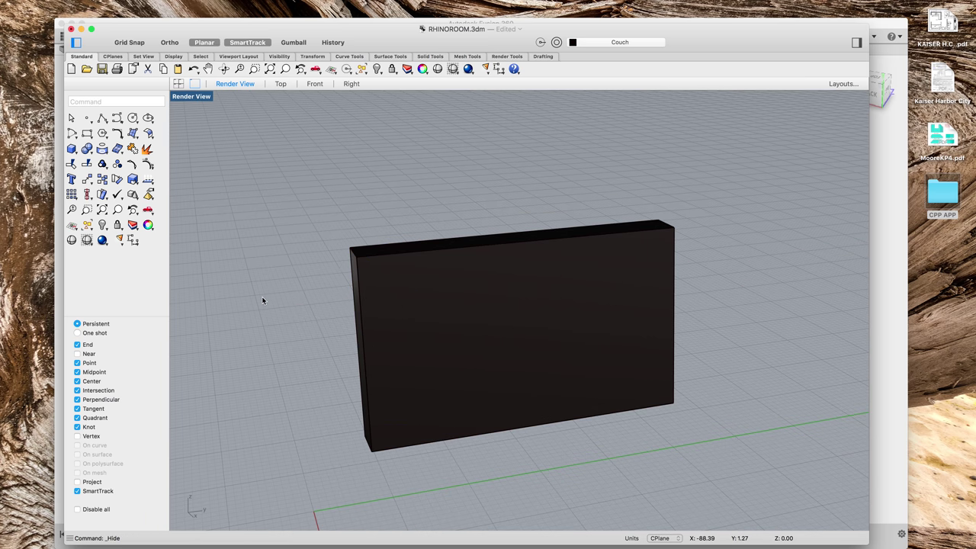
Step: Set the Render View's display mode to Rendered
{"action": "right_click", "coordinate": [261, 296]}
{"action": "left_click", "coordinate": [262, 266]}
{"action": "right_click_drag", "start_coordinate": [297, 278], "coordinate": [329, 284]}
{"action": "right_click", "coordinate": [341, 286]}
{"action": "left_click", "coordinate": [336, 269]}
{"action": "right_click", "coordinate": [347, 267]}
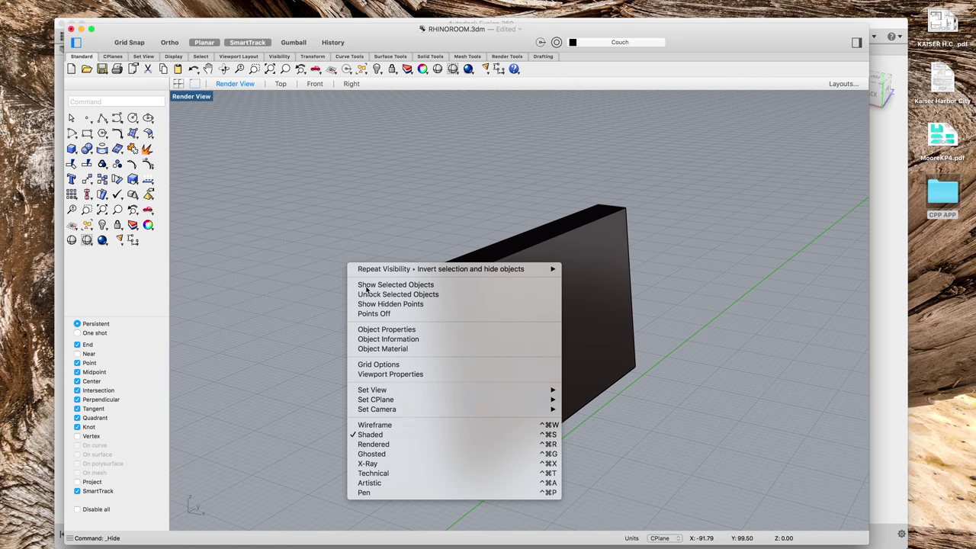
{"action": "left_click", "coordinate": [390, 445]}
{"action": "right_click_drag", "start_coordinate": [630, 369], "coordinate": [575, 333]}
{"action": "type", "text": "f"}
{"action": "type", "text": "illete"}
{"action": "type", "text": "dge\\"}
{"action": "key", "text": "Return"}
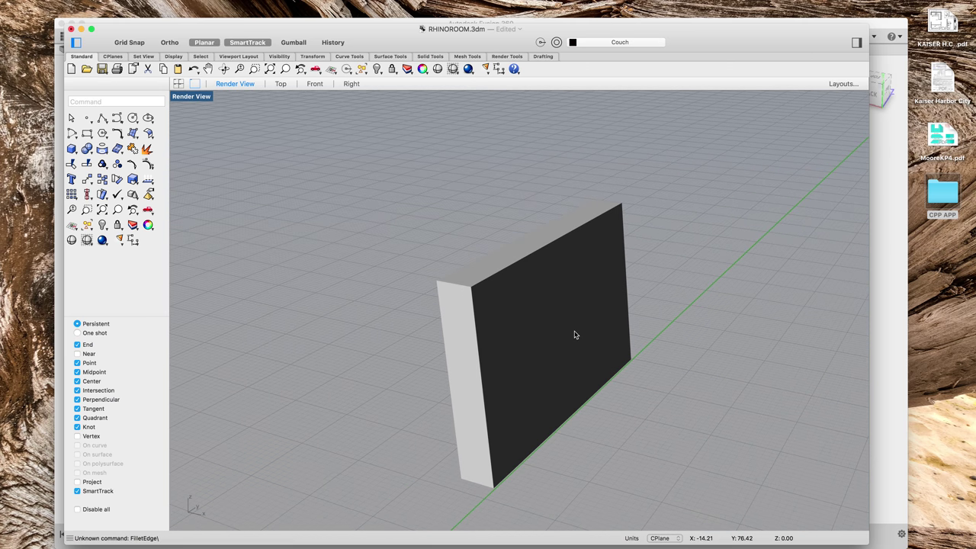
Step: Fillet the edges around the back cushion's front and back faces with a radius of 1 using FilletEdge
{"action": "left_click", "coordinate": [504, 273]}
{"action": "key", "text": "ctrl+alt+r"}
{"action": "type", "text": "fi"}
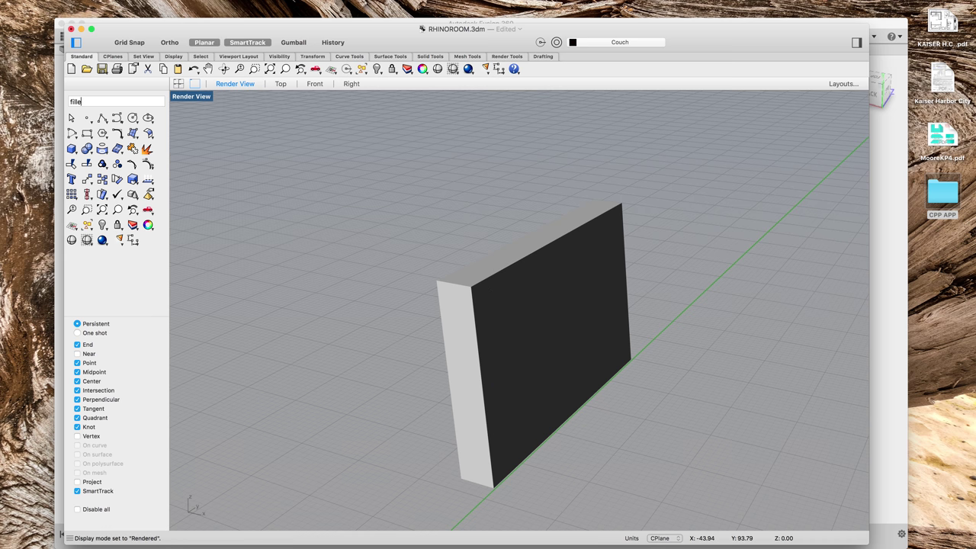
{"action": "key", "text": "Return"}
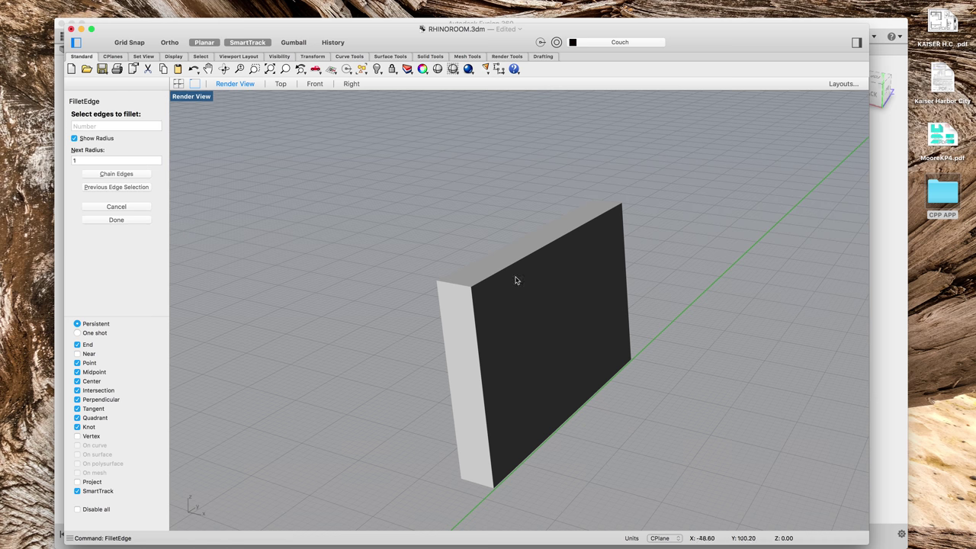
{"action": "left_click", "coordinate": [500, 272]}
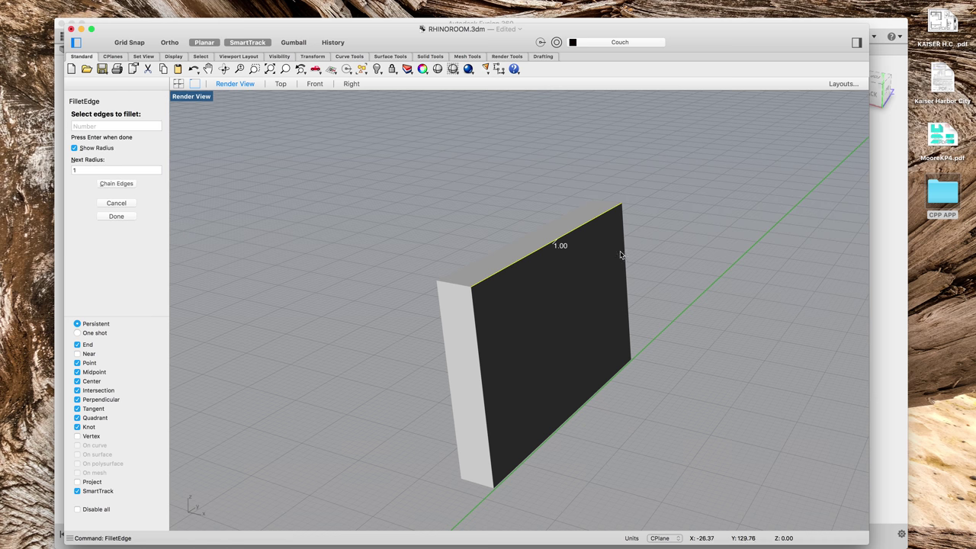
{"action": "left_click", "coordinate": [477, 341]}
{"action": "left_click", "coordinate": [555, 434]}
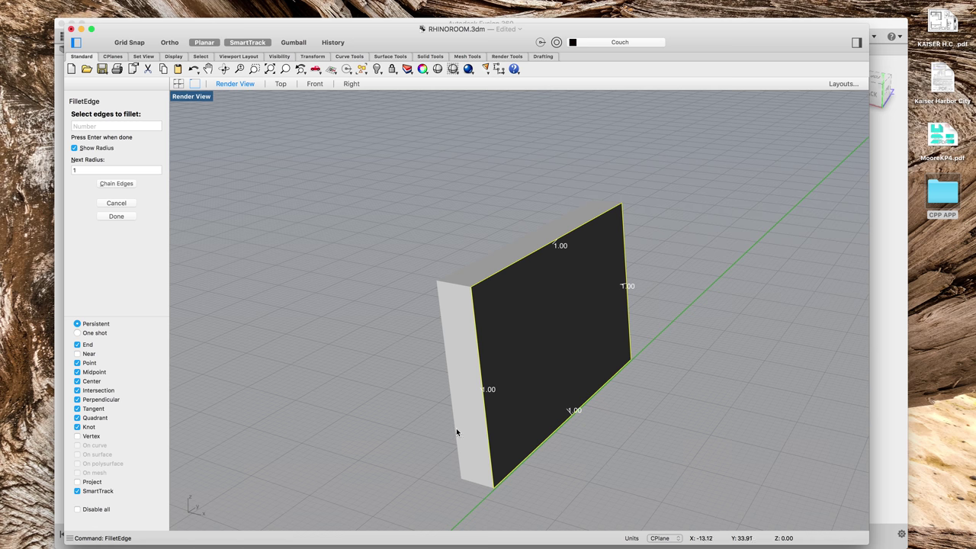
{"action": "right_click_drag", "start_coordinate": [671, 396], "coordinate": [604, 410]}
{"action": "left_click", "coordinate": [572, 400]}
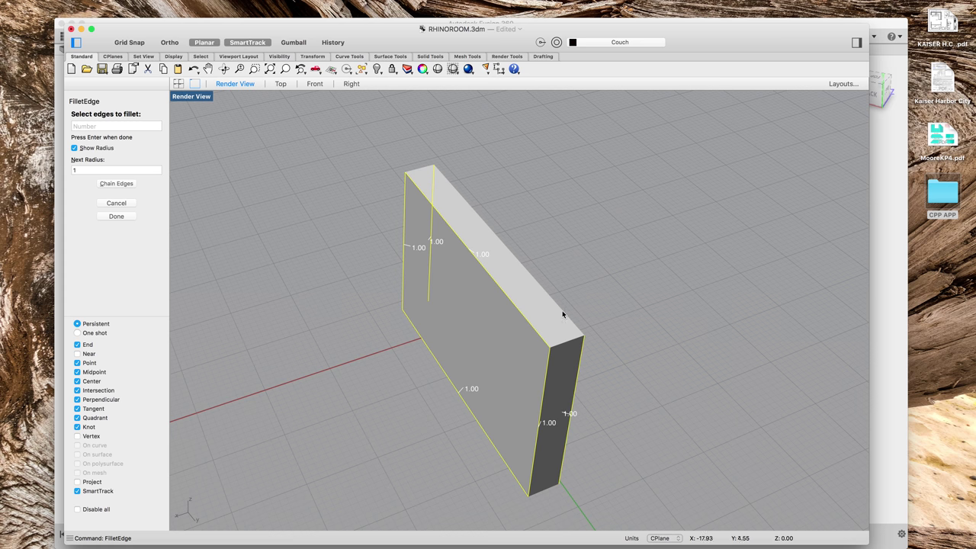
{"action": "right_click_drag", "start_coordinate": [562, 310], "coordinate": [800, 432]}
{"action": "key", "text": "Return"}
{"action": "key", "text": "Return"}
Step: Check the reference sofa page in Safari and, back in Rhino, try to fillet the cushion's short upper corner edge with radius 1
{"action": "key", "text": "ctrl+Up"}
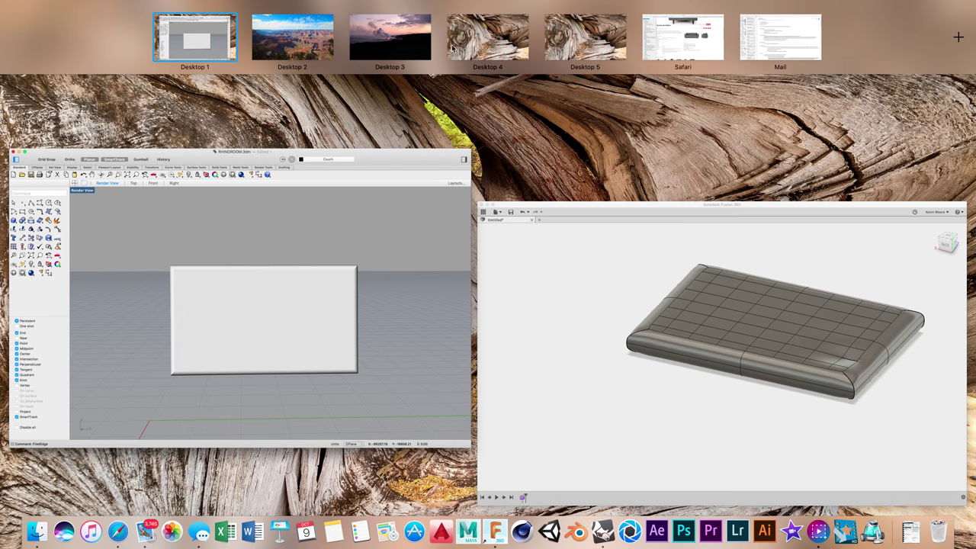
{"action": "left_click", "coordinate": [691, 27]}
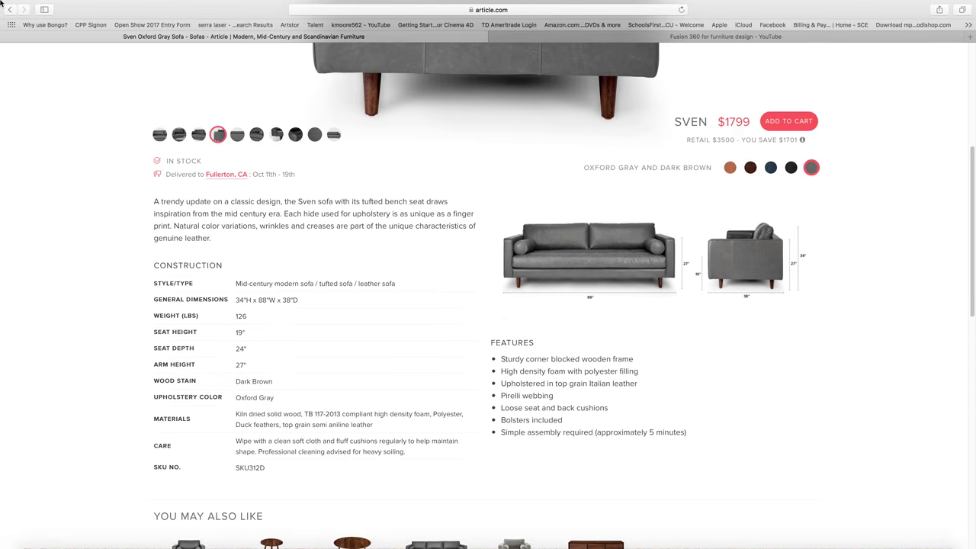
{"action": "key", "text": "ctrl+Up"}
{"action": "left_click", "coordinate": [374, 306]}
{"action": "right_click_drag", "start_coordinate": [691, 301], "coordinate": [616, 305]}
{"action": "left_click", "coordinate": [567, 289]}
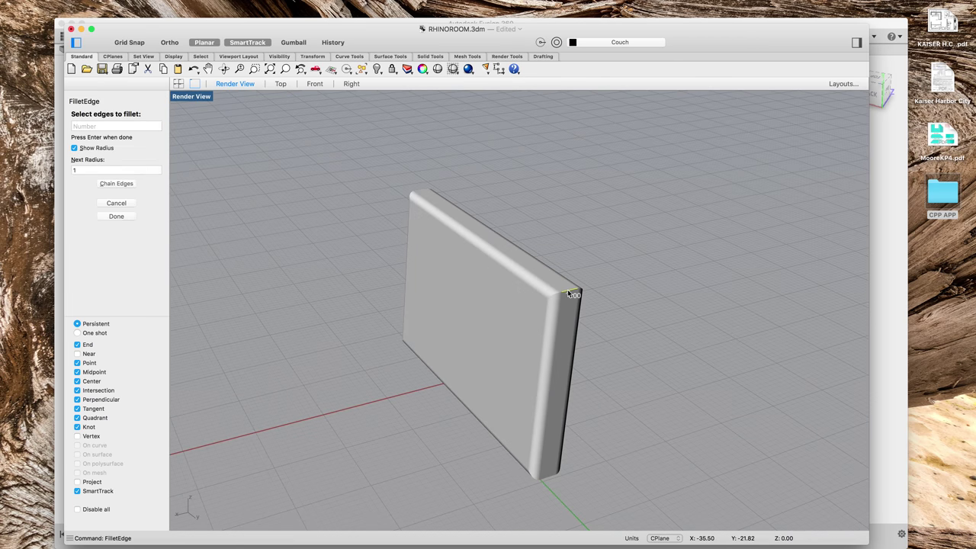
{"action": "key", "text": "Return"}
{"action": "key", "text": "Return"}
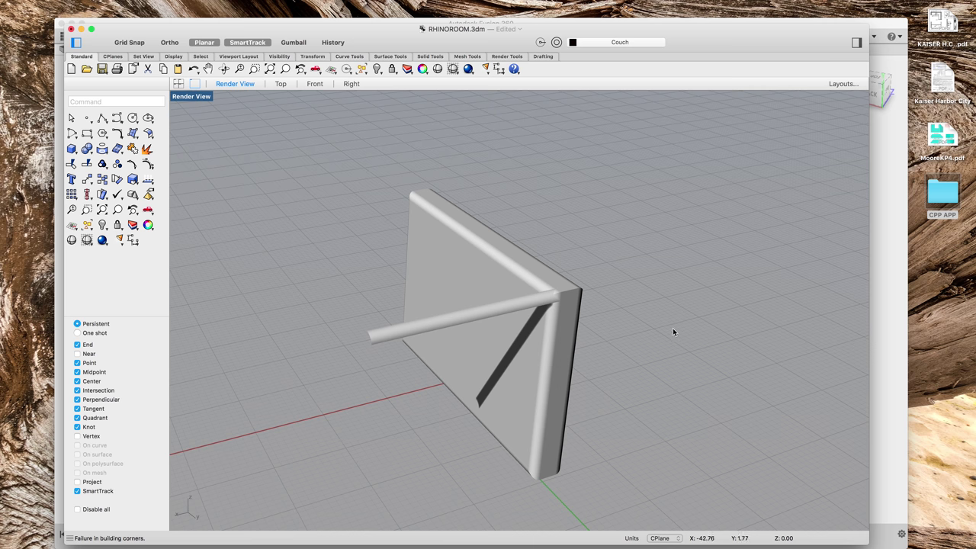
Step: Undo the corner fillet and try to fillet the cushion's short upper corner edge with radius 2 using FilletEdge
{"action": "key", "text": "super+z"}
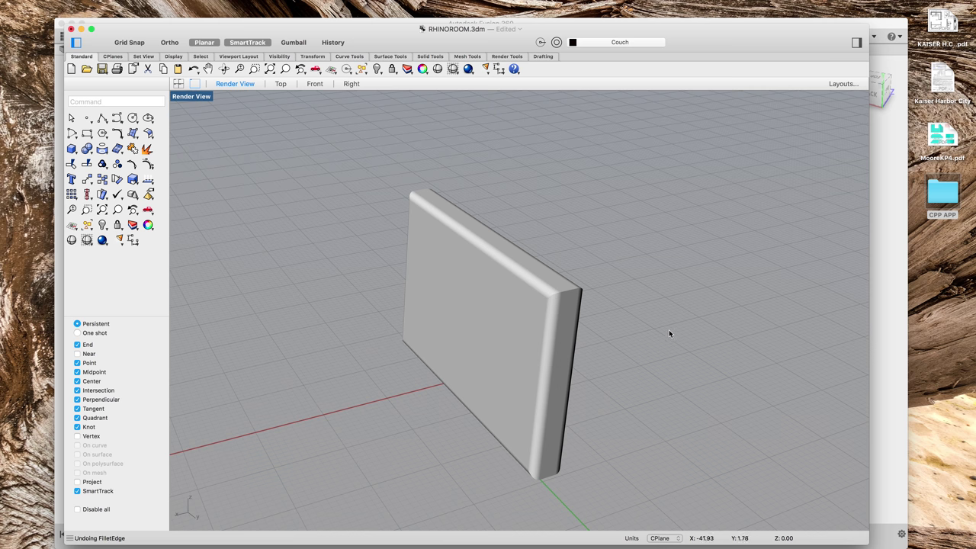
{"action": "left_click", "coordinate": [569, 290]}
{"action": "key", "text": "Escape"}
{"action": "key", "text": "Return"}
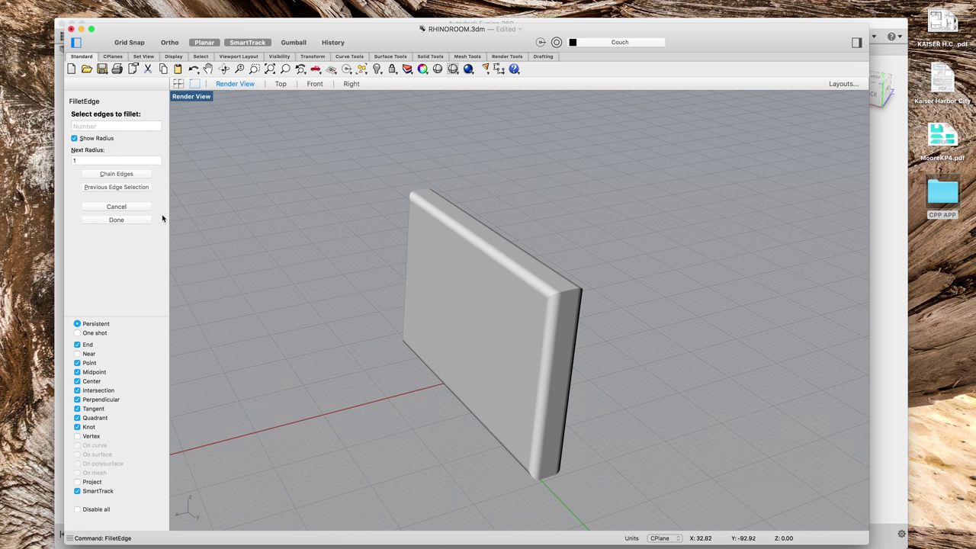
{"action": "left_click", "coordinate": [81, 160]}
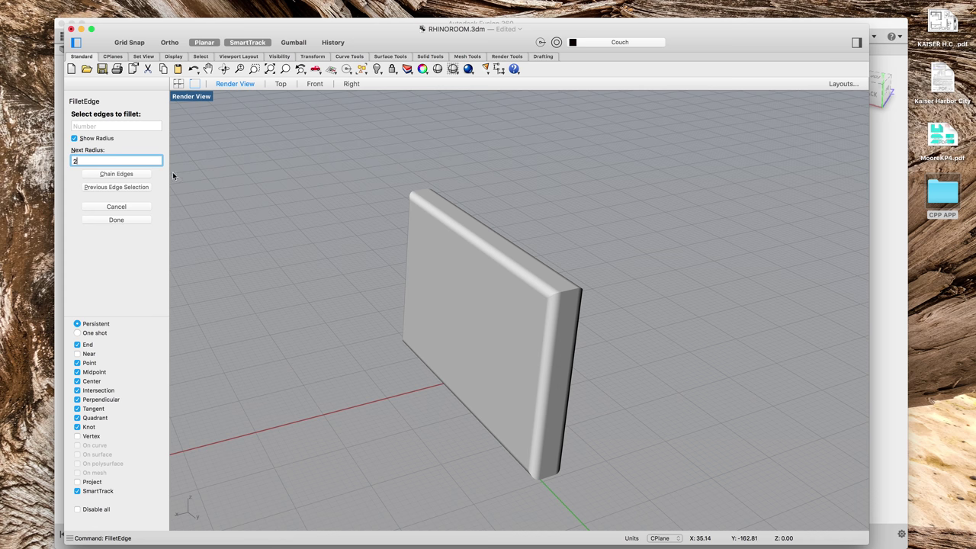
{"action": "type", "text": "2"}
{"action": "key", "text": "Return"}
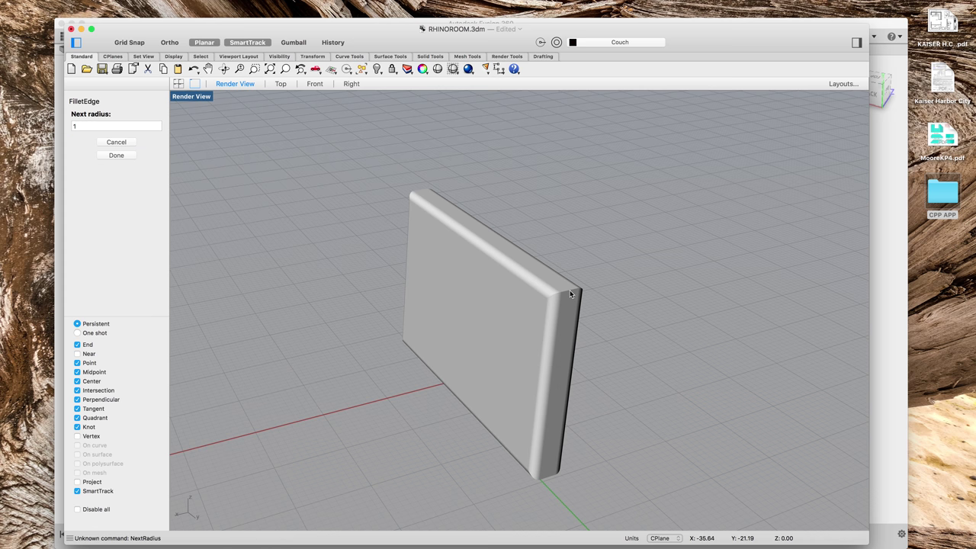
{"action": "left_click", "coordinate": [74, 124]}
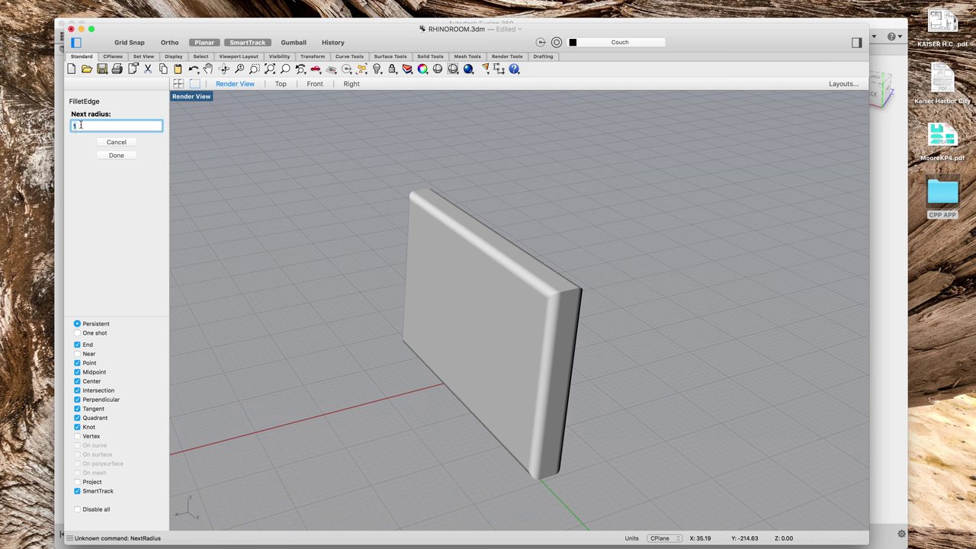
{"action": "type", "text": "2"}
{"action": "key", "text": "Return"}
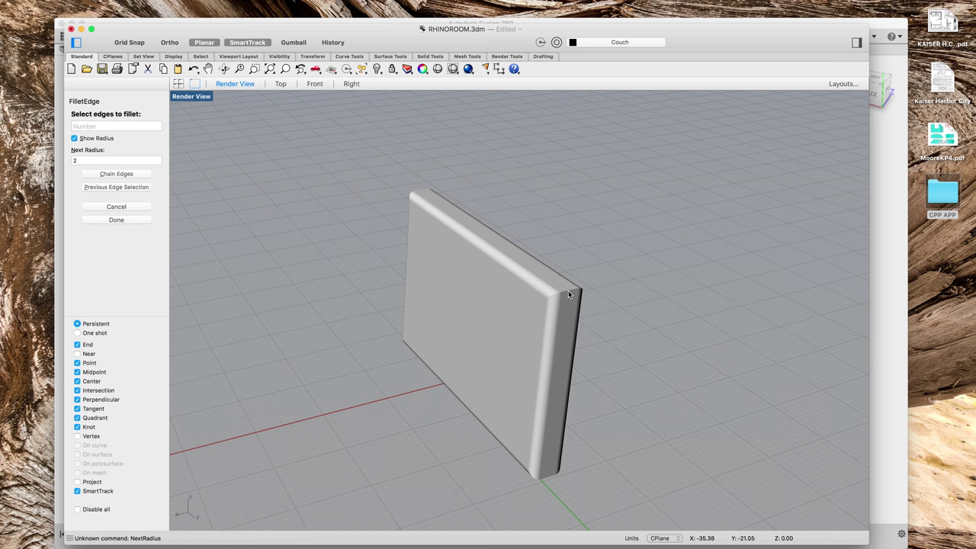
{"action": "left_click", "coordinate": [566, 295]}
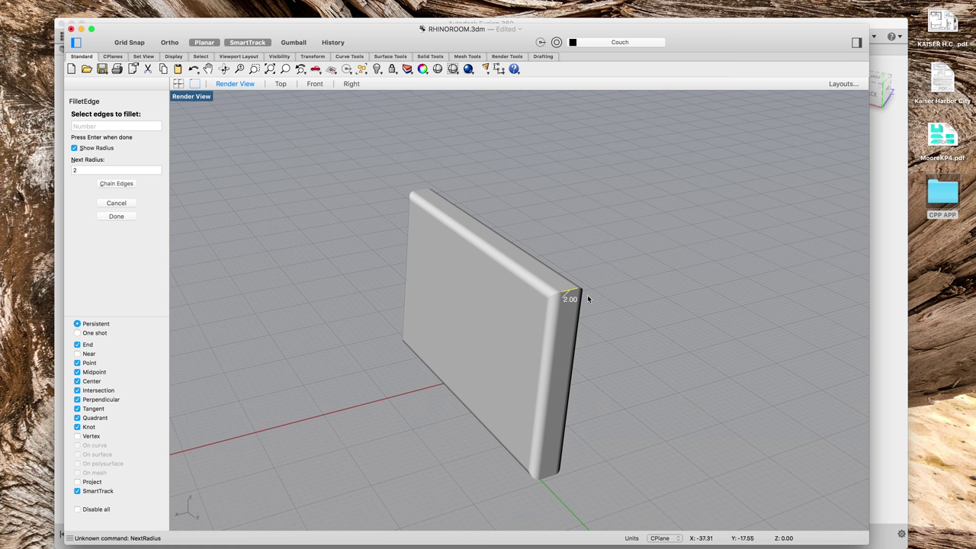
{"action": "key", "text": "Return"}
{"action": "key", "text": "Return"}
{"action": "right_click_drag", "start_coordinate": [653, 321], "coordinate": [577, 325]}
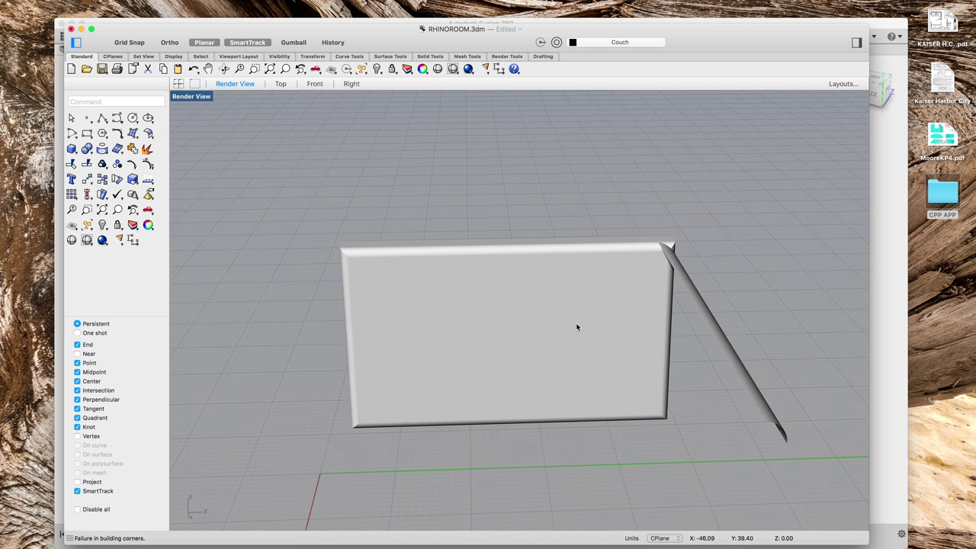
Step: Undo the edge fillets on the back cushion to restore the plain box
{"action": "key", "text": "super+z"}
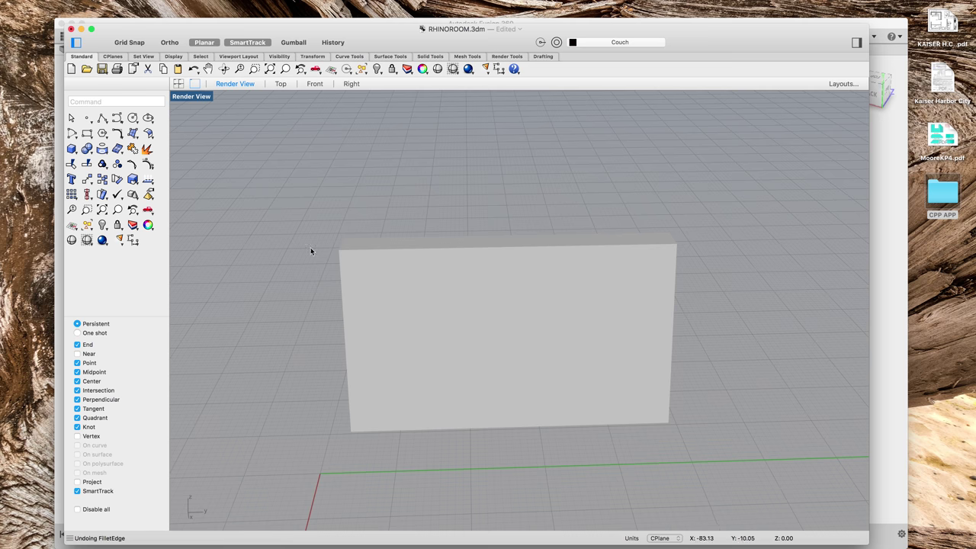
{"action": "right_click_drag", "start_coordinate": [288, 244], "coordinate": [292, 285]}
{"action": "type", "text": "fil"}
{"action": "key", "text": "Return"}
{"action": "key", "text": "Escape"}
Step: Fillet the back cushion's edges on all sides with radius 2 using FilletEdge, inspect the rounding and undo it
{"action": "type", "text": "Fillete"}
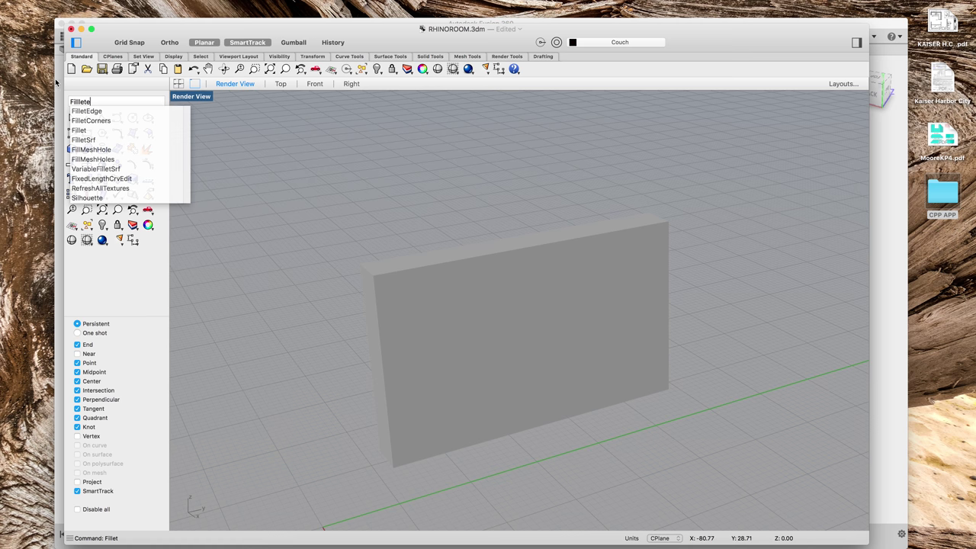
{"action": "left_click", "coordinate": [84, 112]}
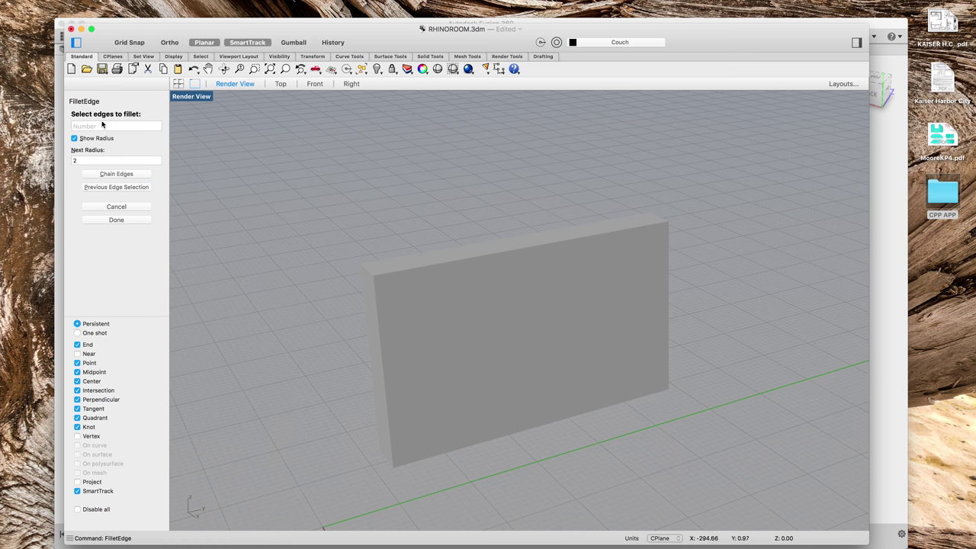
{"action": "left_click", "coordinate": [366, 272]}
{"action": "left_click", "coordinate": [660, 222]}
{"action": "right_click_drag", "start_coordinate": [793, 370], "coordinate": [501, 463]}
{"action": "left_click", "coordinate": [599, 456]}
{"action": "left_click", "coordinate": [440, 454]}
{"action": "left_click", "coordinate": [464, 451]}
{"action": "left_click", "coordinate": [444, 363]}
{"action": "left_click", "coordinate": [467, 241]}
{"action": "key", "text": "Return"}
{"action": "key", "text": "Return"}
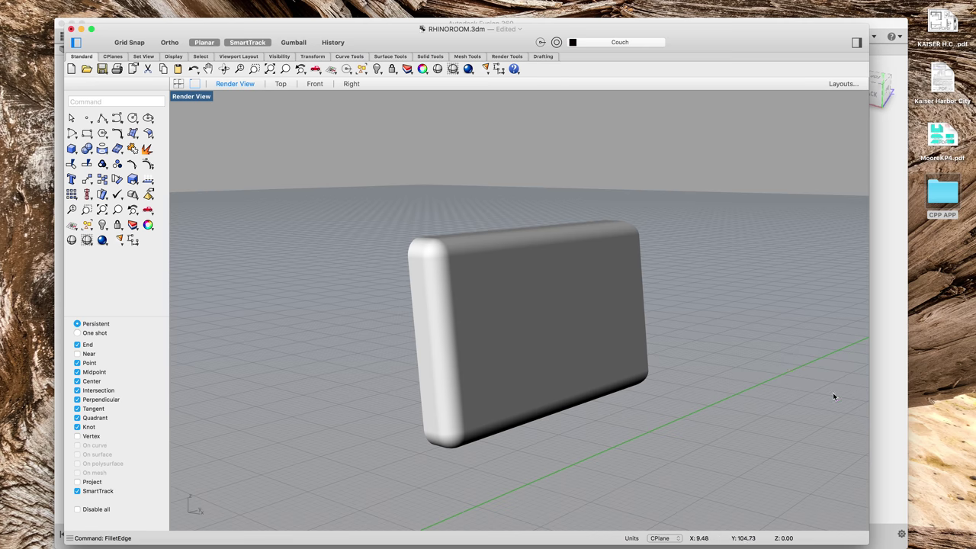
{"action": "right_click_drag", "start_coordinate": [807, 395], "coordinate": [771, 391]}
{"action": "right_click_drag", "start_coordinate": [642, 397], "coordinate": [680, 413]}
{"action": "key", "text": "super+z"}
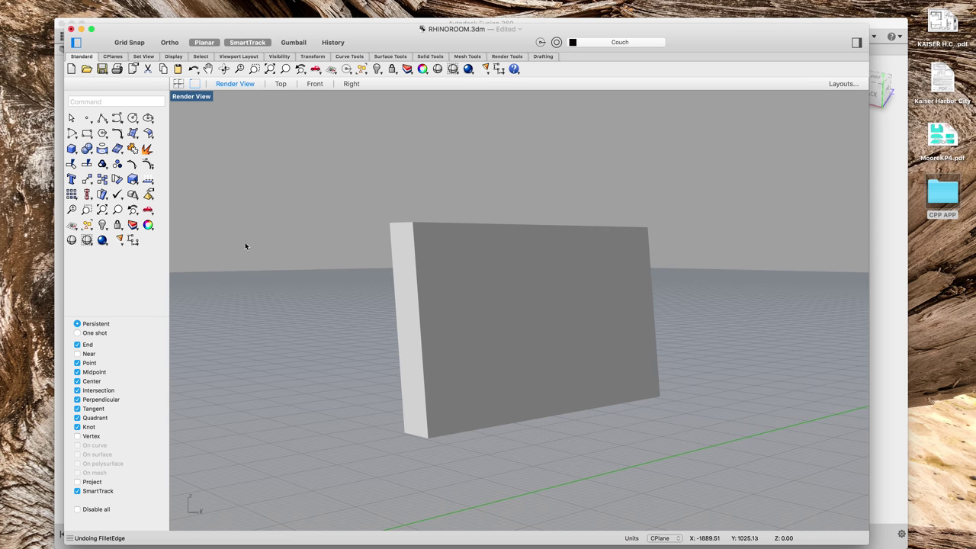
Step: Fillet all edges of the back cushion, including the short corner edges, in one FilletEdge operation with radius 1
{"action": "key", "text": "Return"}
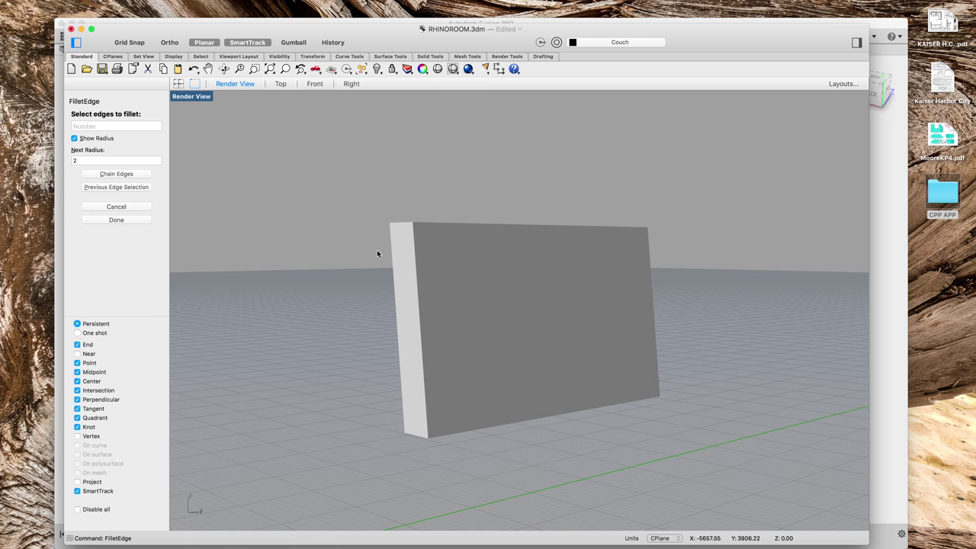
{"action": "left_click", "coordinate": [99, 125]}
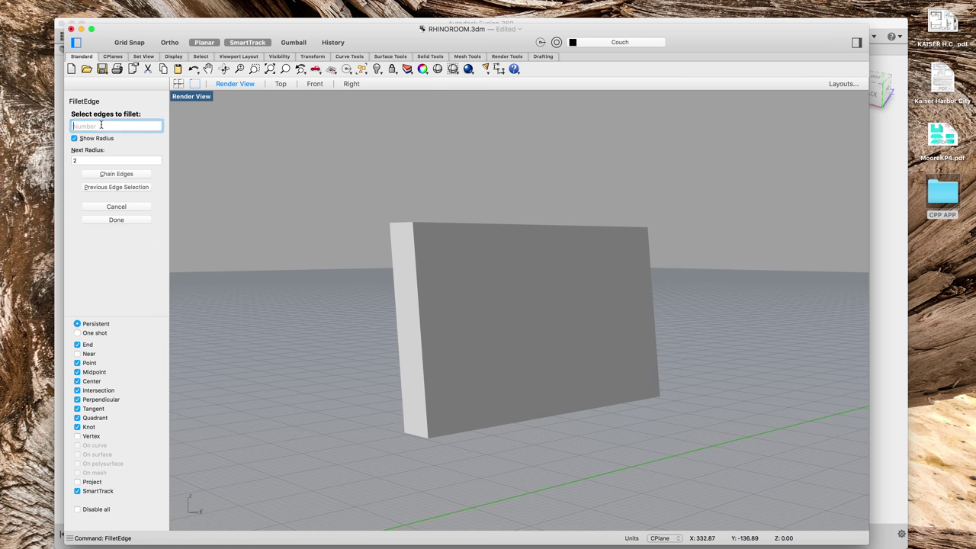
{"action": "left_click", "coordinate": [87, 161]}
{"action": "type", "text": "1"}
{"action": "key", "text": "Return"}
{"action": "left_click", "coordinate": [409, 223]}
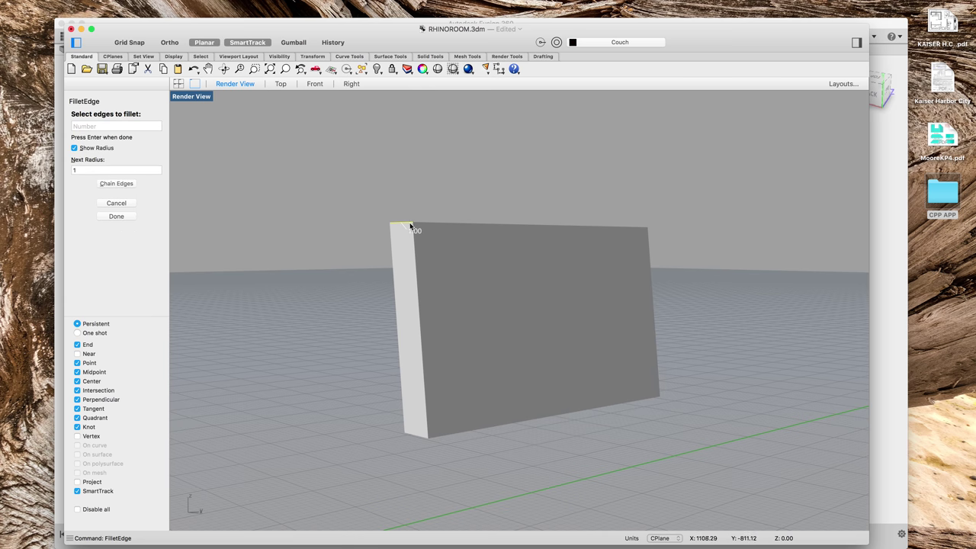
{"action": "left_click", "coordinate": [416, 262]}
{"action": "left_click", "coordinate": [395, 281]}
{"action": "left_click", "coordinate": [420, 435]}
{"action": "left_click", "coordinate": [440, 436]}
{"action": "right_click_drag", "start_coordinate": [579, 429], "coordinate": [600, 444]}
{"action": "left_click", "coordinate": [665, 408]}
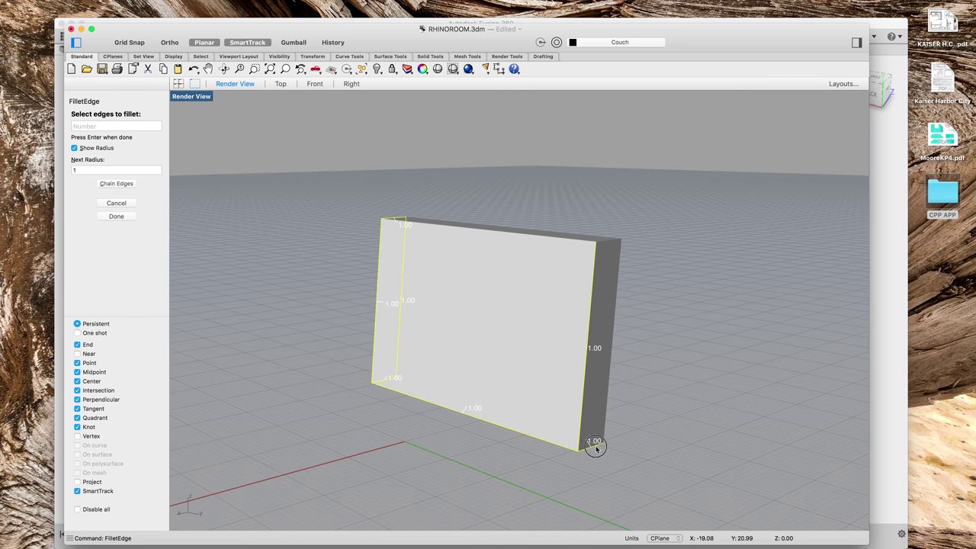
{"action": "left_click", "coordinate": [610, 387]}
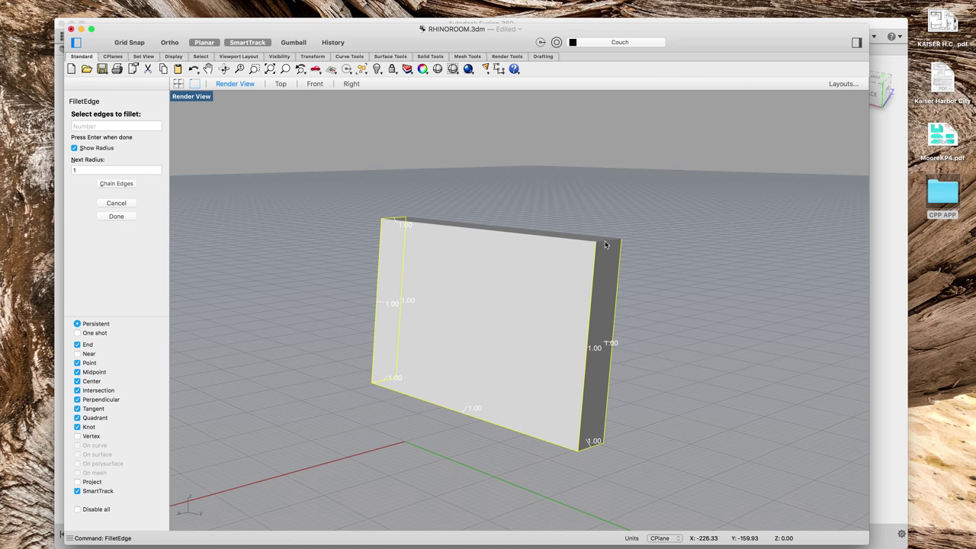
{"action": "left_click", "coordinate": [608, 241]}
{"action": "left_click", "coordinate": [556, 238]}
{"action": "right_click_drag", "start_coordinate": [556, 237], "coordinate": [578, 340]}
{"action": "key", "text": "Return"}
{"action": "key", "text": "Return"}
{"action": "right_click_drag", "start_coordinate": [500, 436], "coordinate": [599, 427]}
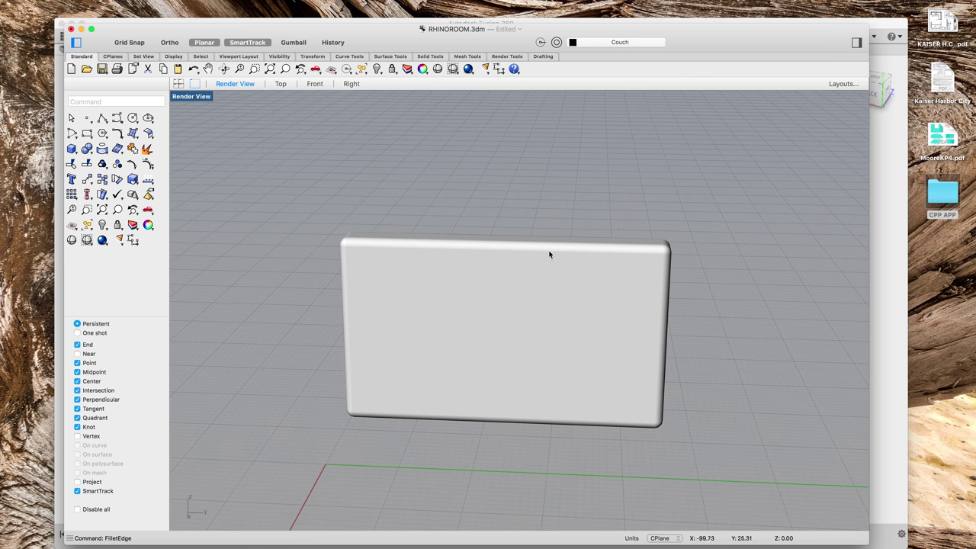
Step: Show all the hidden objects of the couch again
{"action": "right_click", "coordinate": [707, 283]}
{"action": "left_click", "coordinate": [703, 281]}
{"action": "right_click", "coordinate": [677, 276]}
{"action": "mouse_move", "coordinate": [709, 279]}
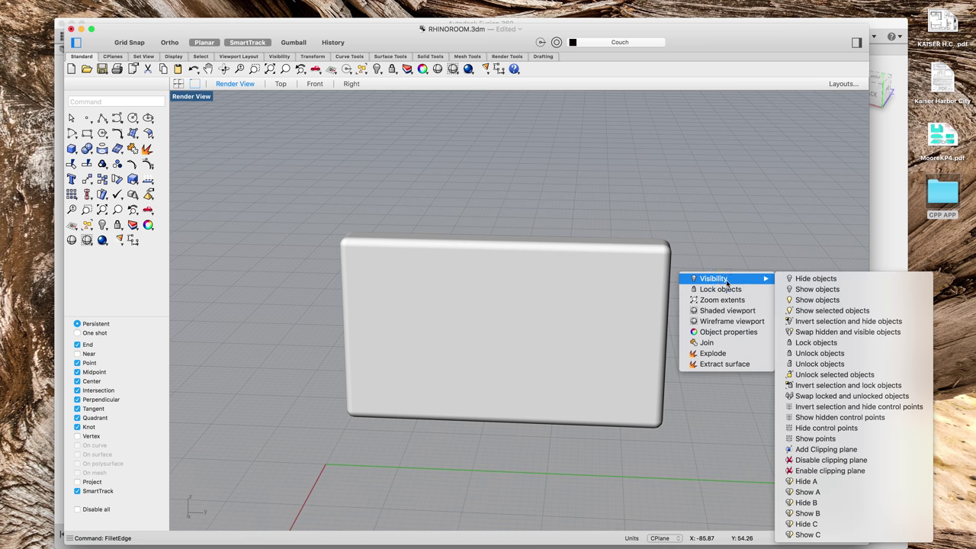
{"action": "left_click", "coordinate": [818, 299]}
Step: Mirror a copy of the back cushion across the couch's mid-plane, starting at the backrest's midpoint with Ortho turned on
{"action": "scroll", "coordinate": [602, 378], "scroll_direction": "down", "scroll_amount": 3}
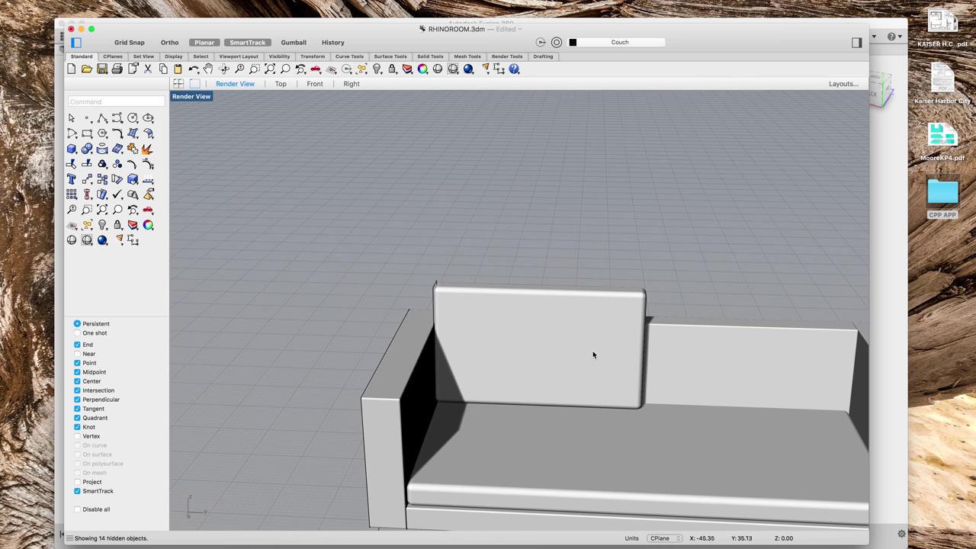
{"action": "left_click", "coordinate": [573, 351]}
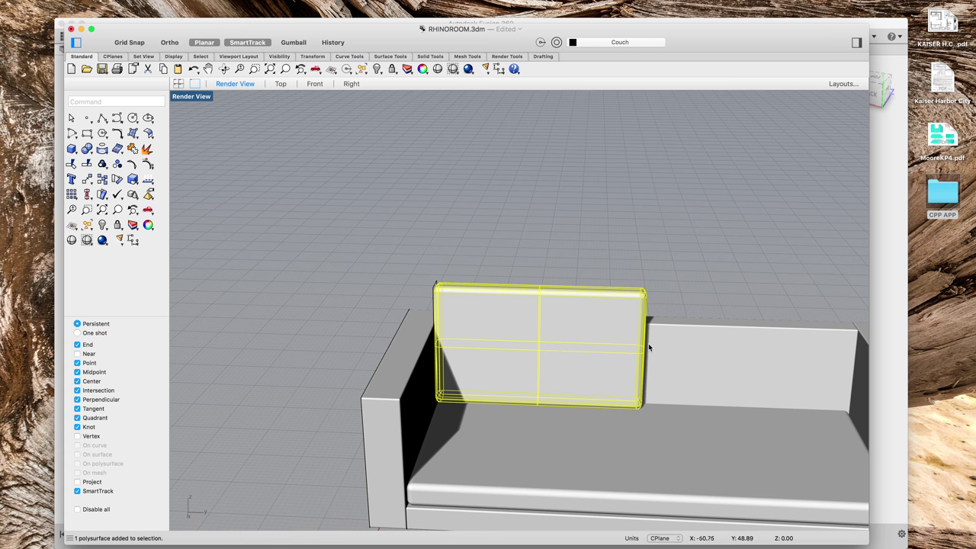
{"action": "type", "text": "mirror"}
{"action": "key", "text": "Return"}
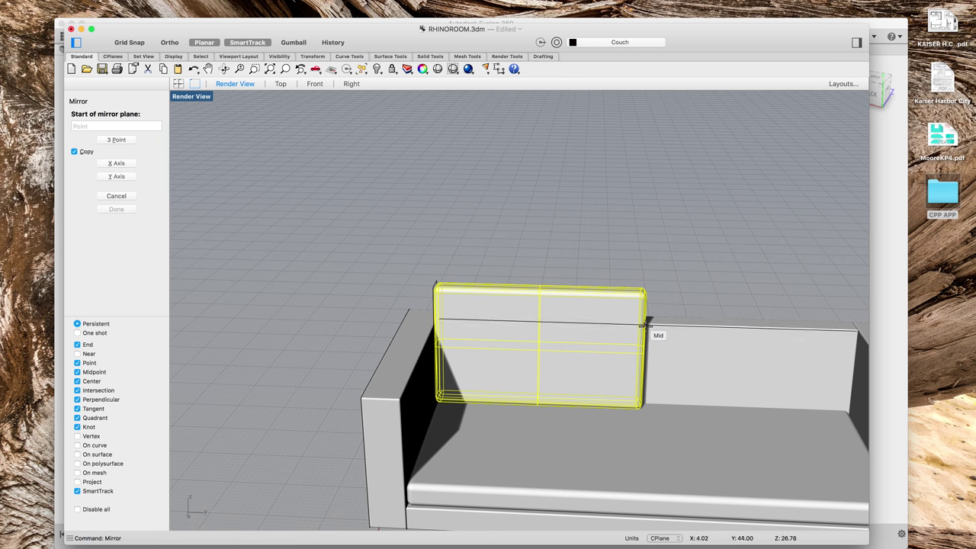
{"action": "right_click_drag", "start_coordinate": [654, 326], "coordinate": [616, 333]}
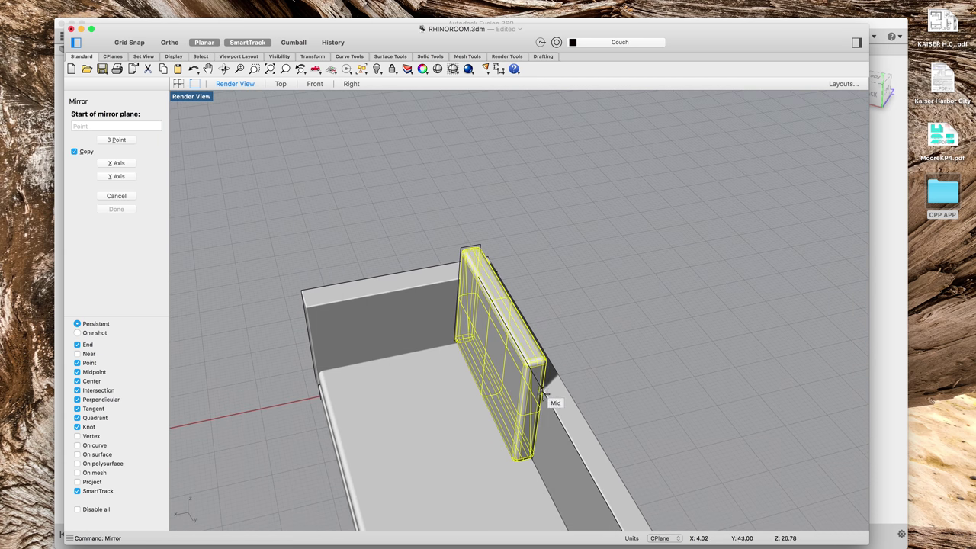
{"action": "left_click", "coordinate": [545, 395]}
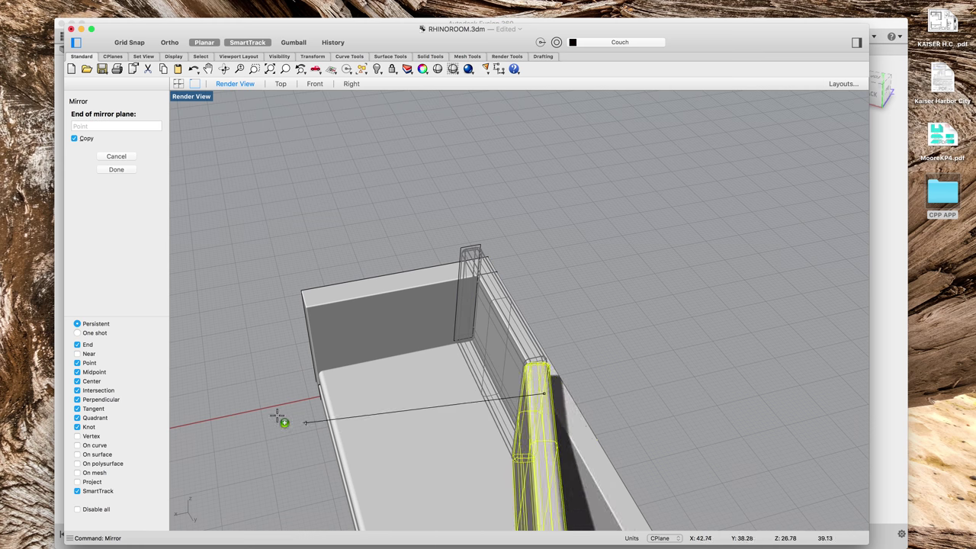
{"action": "key", "text": "F8"}
{"action": "left_click", "coordinate": [268, 453]}
{"action": "right_click_drag", "start_coordinate": [653, 425], "coordinate": [787, 419]}
{"action": "left_click", "coordinate": [620, 232]}
Step: Delete the leftover profile curves around the couch arm beside the original back cushion, keeping the arm itself
{"action": "right_click_drag", "start_coordinate": [792, 249], "coordinate": [587, 252]}
{"action": "left_click_drag", "start_coordinate": [587, 252], "coordinate": [589, 254]}
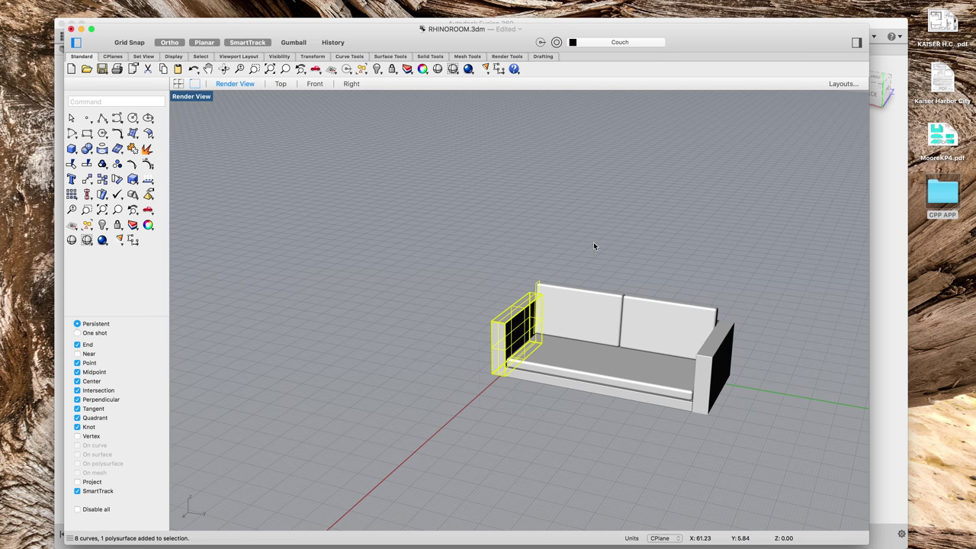
{"action": "left_click", "coordinate": [489, 333]}
{"action": "left_click_drag", "start_coordinate": [466, 378], "coordinate": [556, 255]}
{"action": "key", "text": "Delete"}
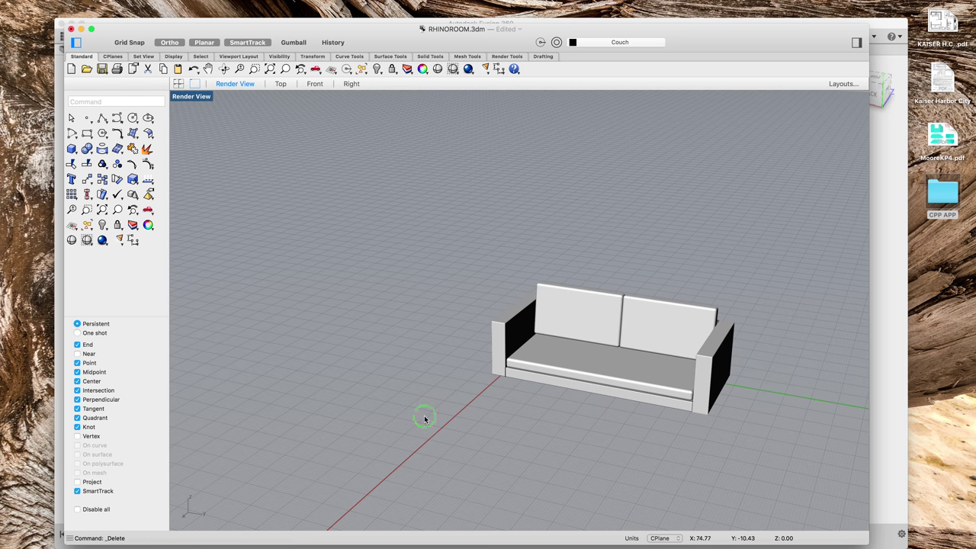
{"action": "right_click_drag", "start_coordinate": [425, 414], "coordinate": [449, 414]}
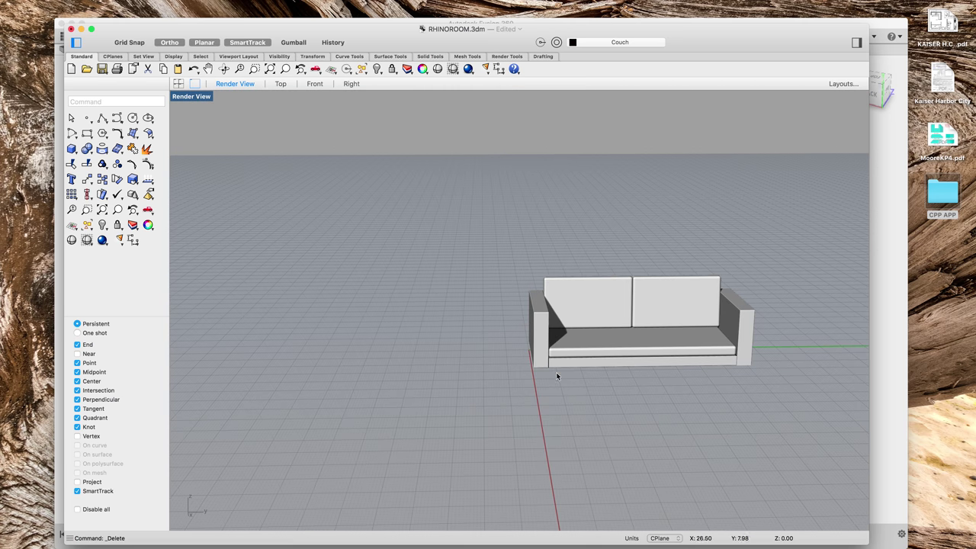
{"action": "left_click_drag", "start_coordinate": [559, 379], "coordinate": [538, 290]}
{"action": "key", "text": "Delete"}
Step: Look over the couch model and switch to the Right view
{"action": "scroll", "coordinate": [598, 366], "scroll_direction": "up", "scroll_amount": 6}
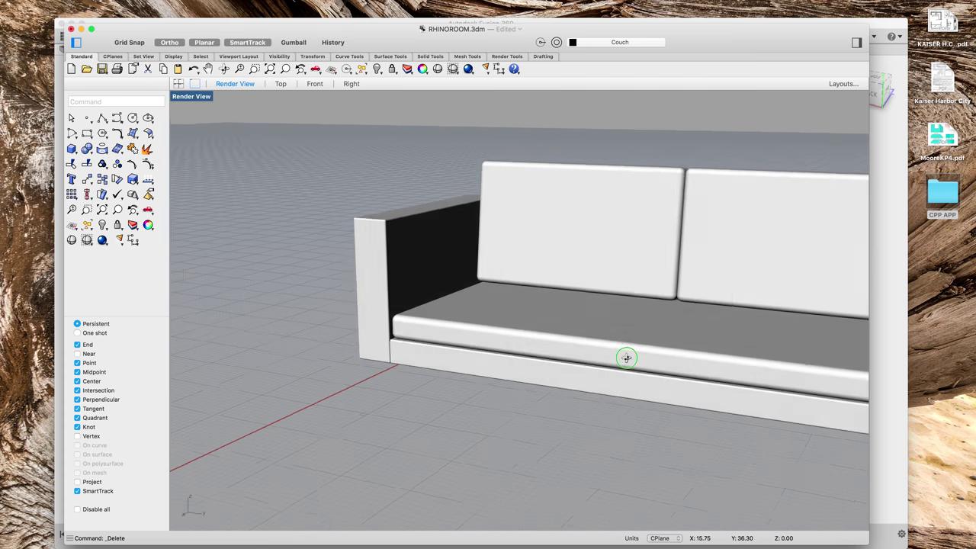
{"action": "scroll", "coordinate": [460, 348], "scroll_direction": "down", "scroll_amount": 5}
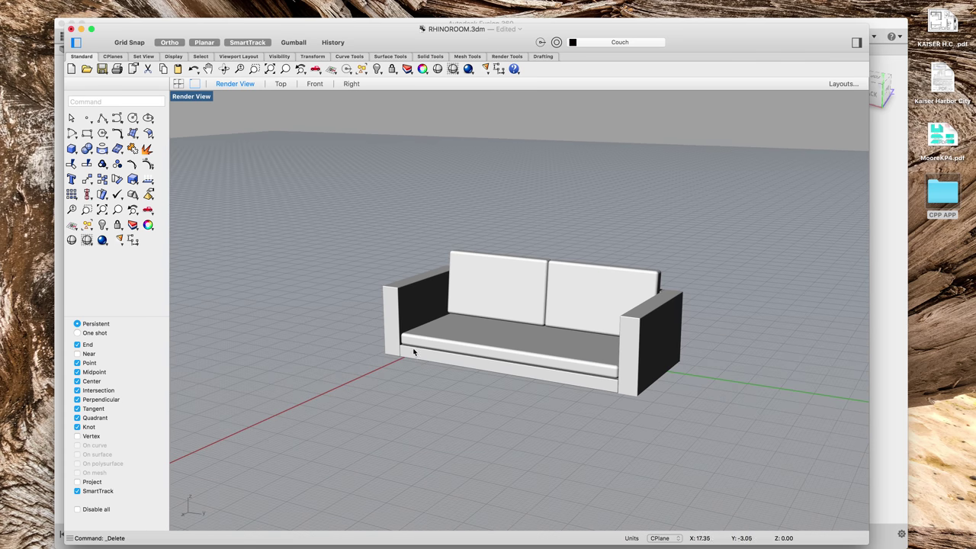
{"action": "left_click", "coordinate": [351, 84]}
{"action": "scroll", "coordinate": [544, 216], "scroll_direction": "down", "scroll_amount": 5}
{"action": "scroll", "coordinate": [676, 180], "scroll_direction": "up", "scroll_amount": 4}
Step: Draw a circle with a diameter of 6 in the empty space beside the couch
{"action": "type", "text": "c"}
{"action": "key", "text": "Return"}
{"action": "key", "text": "Escape"}
{"action": "type", "text": "circle"}
{"action": "key", "text": "Return"}
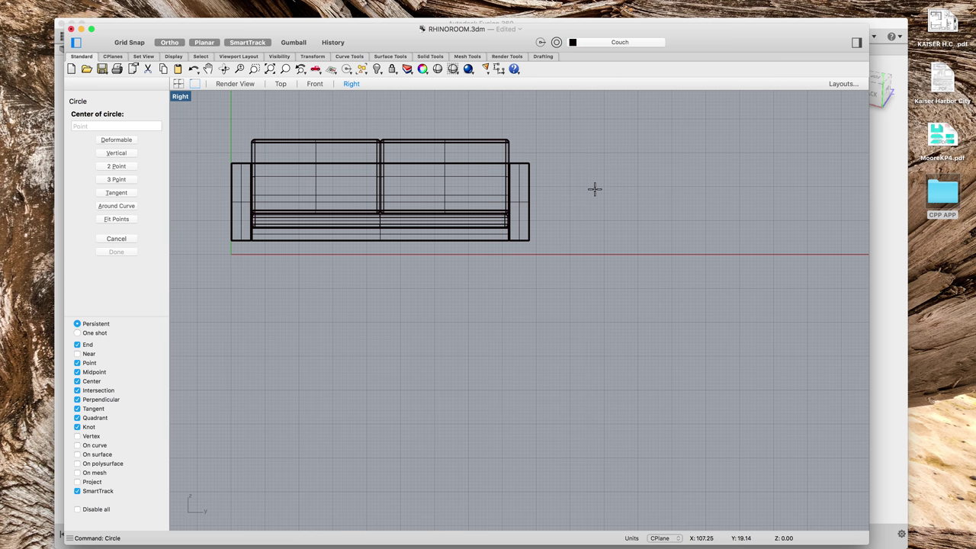
{"action": "left_click", "coordinate": [610, 188]}
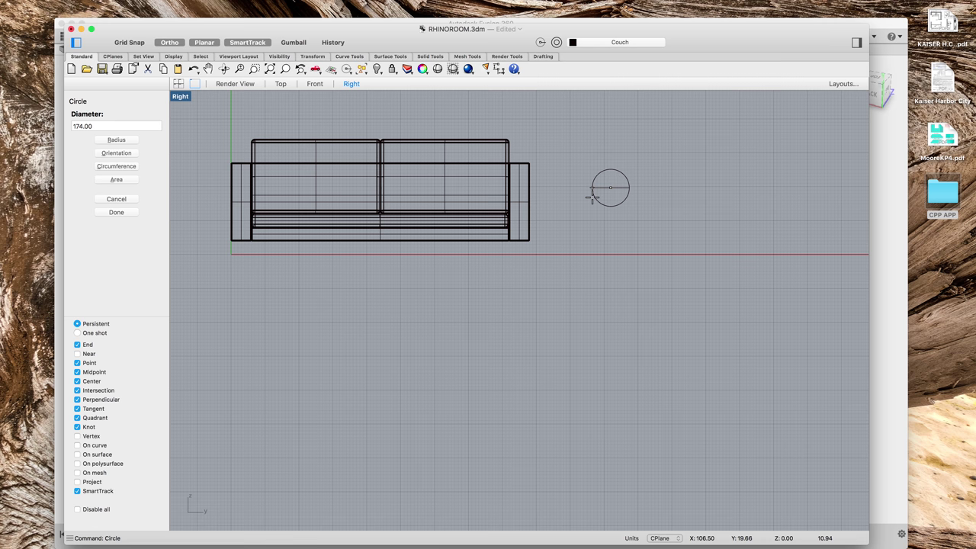
{"action": "type", "text": "dia"}
{"action": "key", "text": "Return"}
{"action": "type", "text": "6"}
{"action": "key", "text": "Return"}
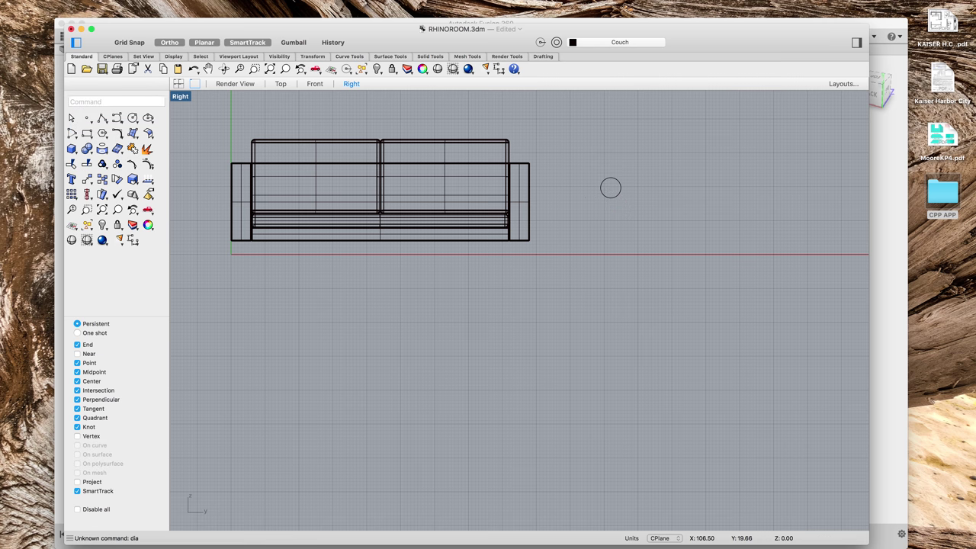
Step: Replace the circle beside the couch with a larger one drawn by diameter at nearly the same spot
{"action": "left_click", "coordinate": [614, 197]}
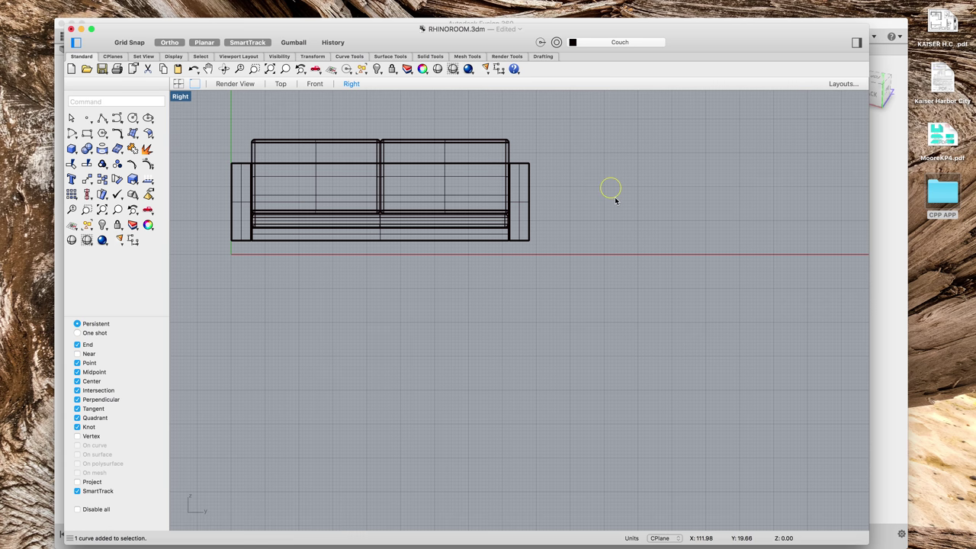
{"action": "key", "text": "Delete"}
{"action": "type", "text": "Circle"}
{"action": "key", "text": "Return"}
{"action": "left_click", "coordinate": [614, 198]}
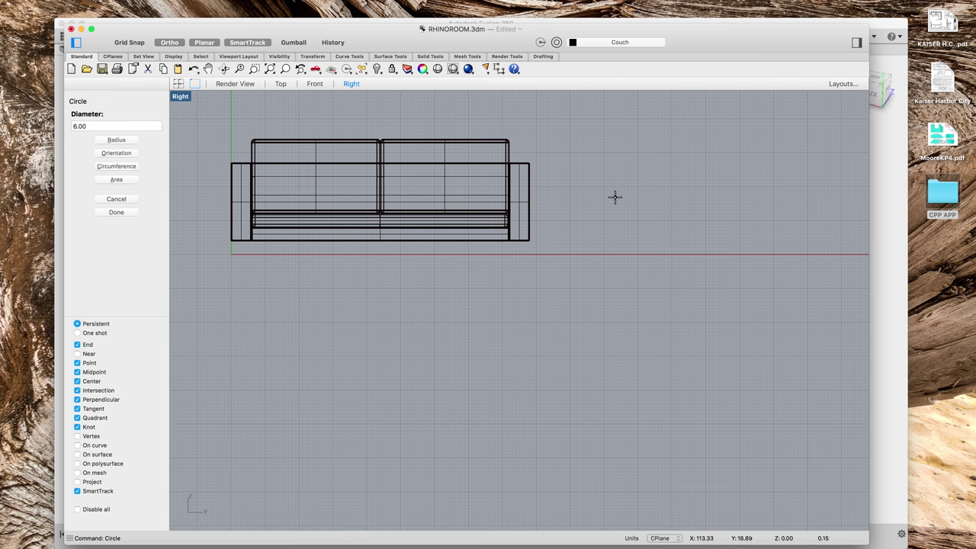
{"action": "type", "text": "d"}
{"action": "key", "text": "Return"}
{"action": "key", "text": "Escape"}
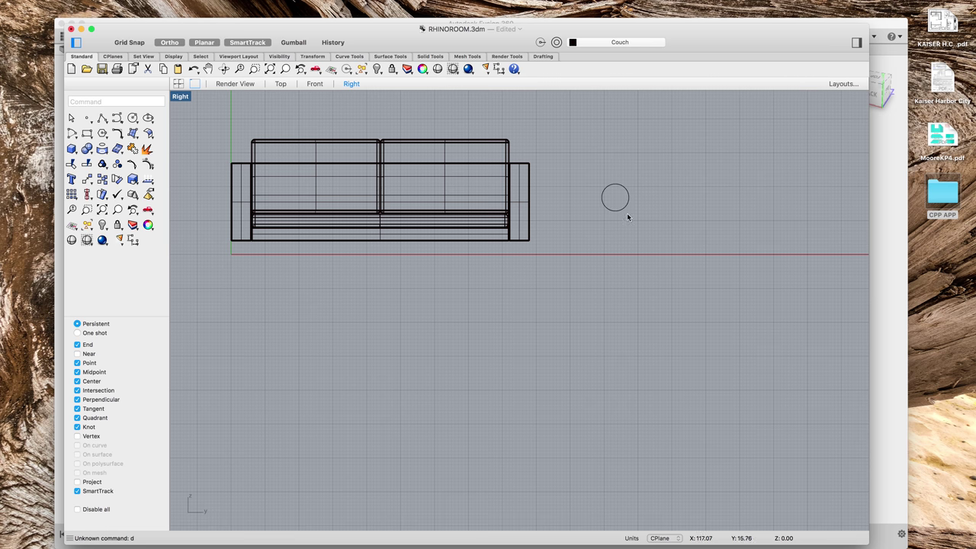
Step: In the Render View, move the circle along the couch's length until it sits within the seat near the closest arm
{"action": "right_click_drag", "start_coordinate": [695, 225], "coordinate": [646, 239]}
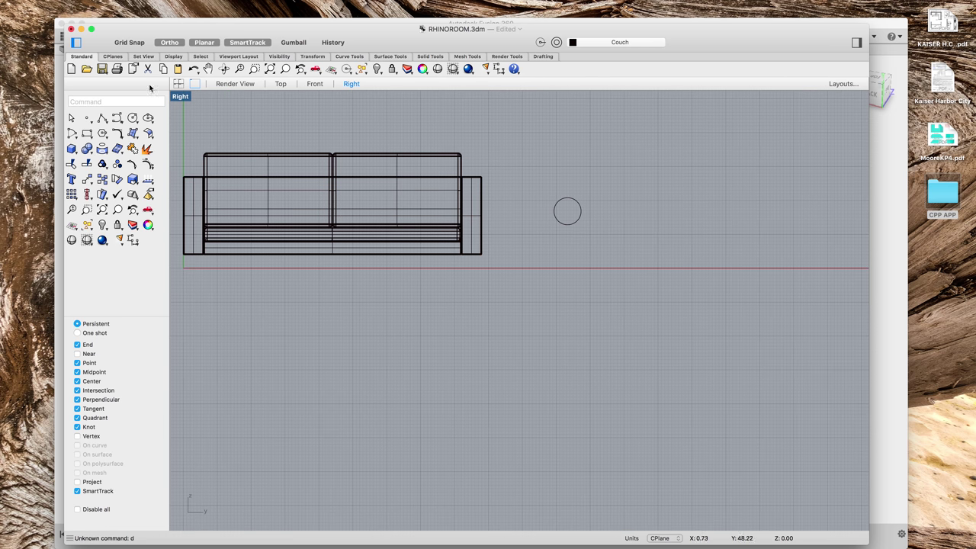
{"action": "left_click", "coordinate": [246, 87]}
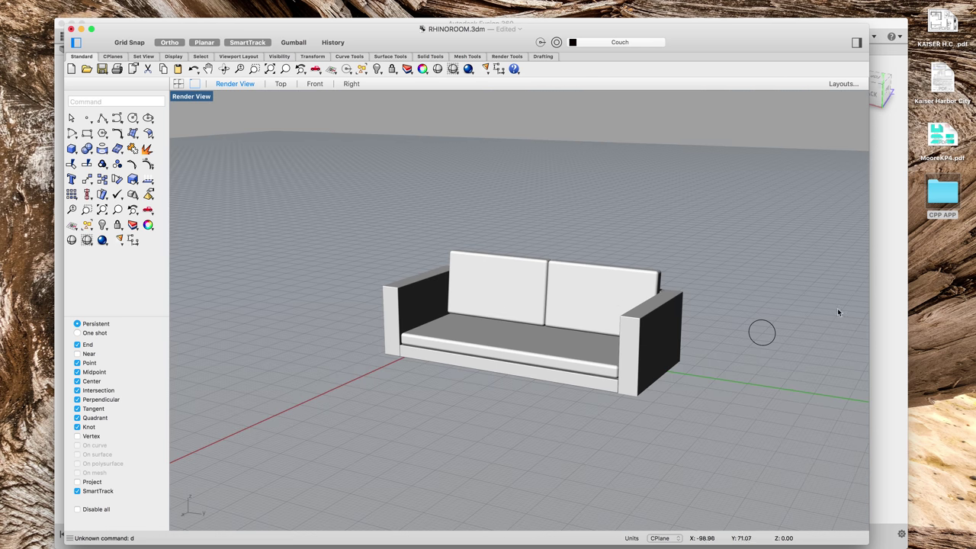
{"action": "left_click_drag", "start_coordinate": [838, 310], "coordinate": [695, 386]}
{"action": "type", "text": "move"}
{"action": "key", "text": "Return"}
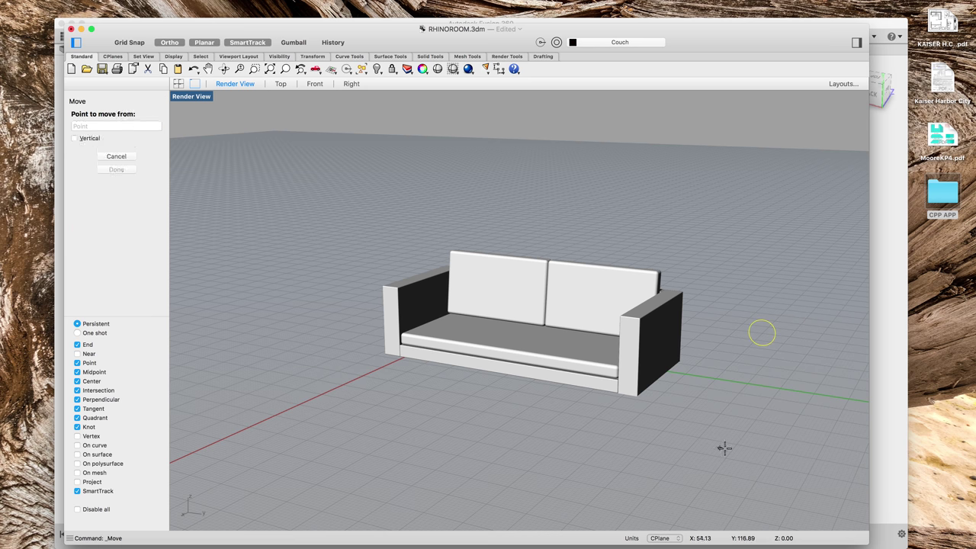
{"action": "left_click", "coordinate": [760, 467]}
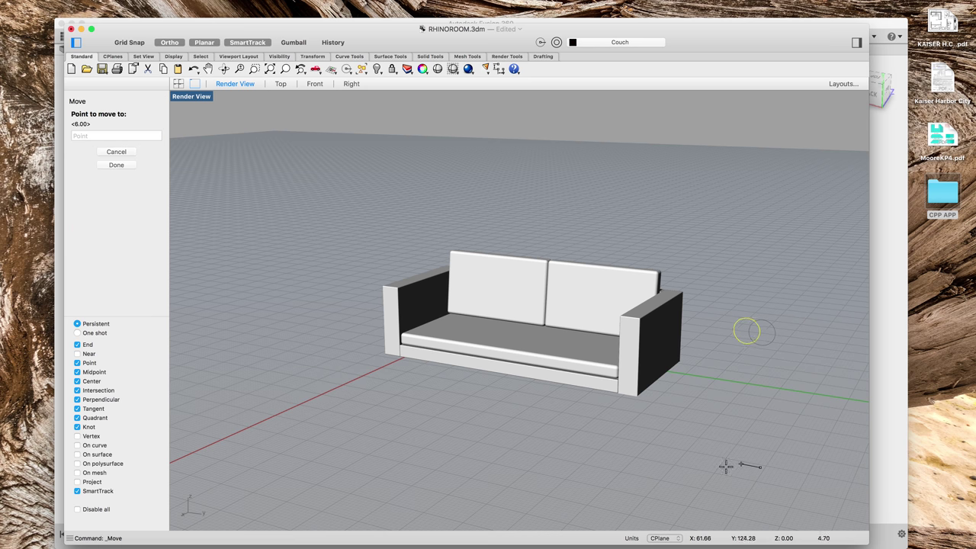
{"action": "left_click", "coordinate": [565, 457]}
{"action": "right_click_drag", "start_coordinate": [522, 453], "coordinate": [546, 451]}
Step: Extrude the circle along the seat's depth into a solid cylindrical bolster pillow
{"action": "type", "text": "Ex"}
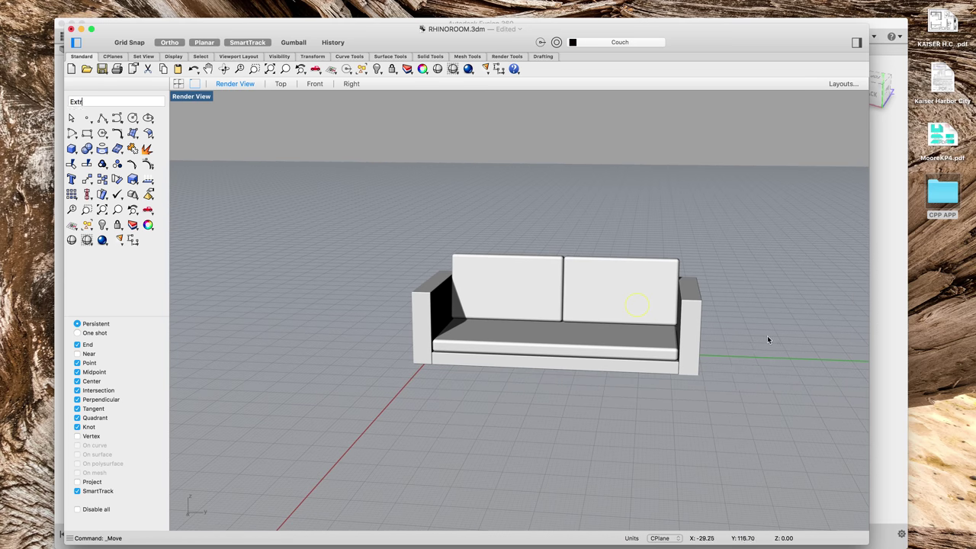
{"action": "type", "text": "tr"}
{"action": "key", "text": "Return"}
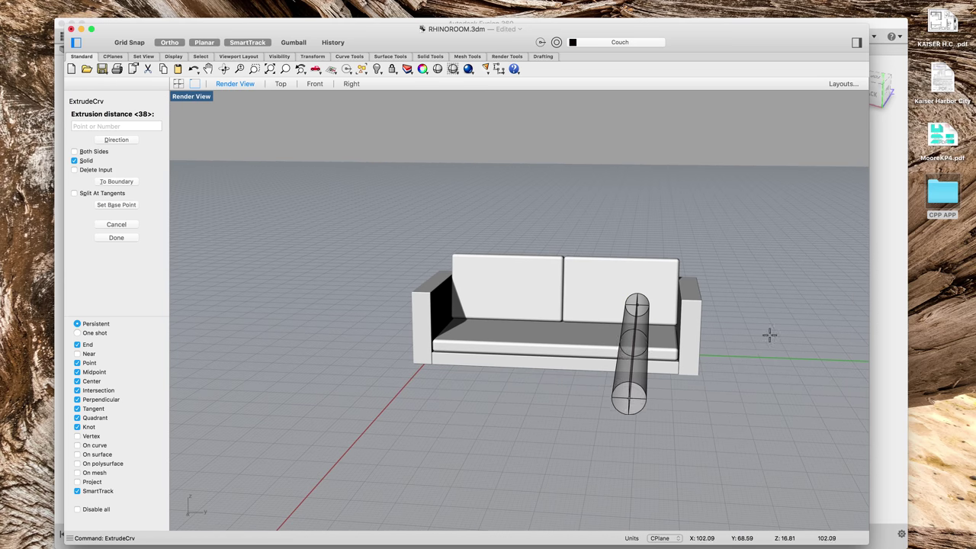
{"action": "left_click", "coordinate": [684, 334]}
{"action": "right_click_drag", "start_coordinate": [684, 333], "coordinate": [539, 365]}
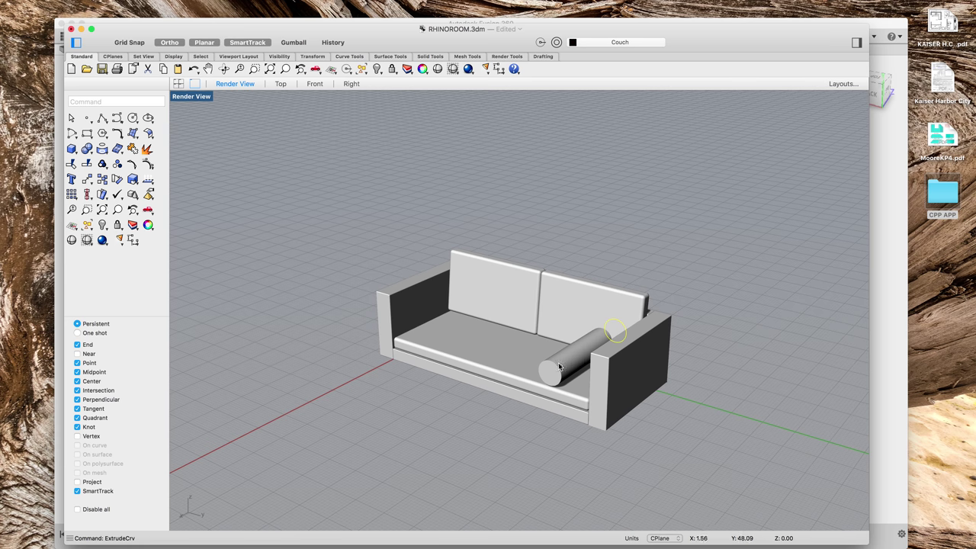
Step: Shift the bolster closer to the adjacent couch arm and delete the leftover circle curve
{"action": "left_click", "coordinate": [559, 366]}
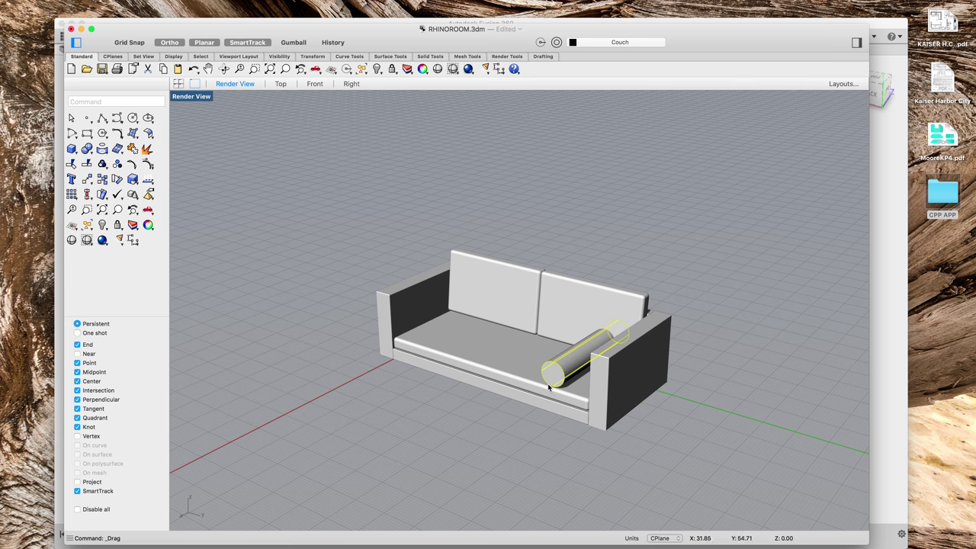
{"action": "left_click_drag", "start_coordinate": [553, 379], "coordinate": [576, 383]}
{"action": "right_click_drag", "start_coordinate": [501, 432], "coordinate": [395, 434]}
{"action": "left_click", "coordinate": [386, 394]}
{"action": "left_click_drag", "start_coordinate": [393, 390], "coordinate": [439, 298]}
{"action": "key", "text": "Delete"}
Step: Fillet the bolster's front circular edge with a radius of 1
{"action": "right_click_drag", "start_coordinate": [312, 432], "coordinate": [427, 415]}
{"action": "scroll", "coordinate": [676, 322], "scroll_direction": "up", "scroll_amount": 5}
{"action": "left_click", "coordinate": [679, 346]}
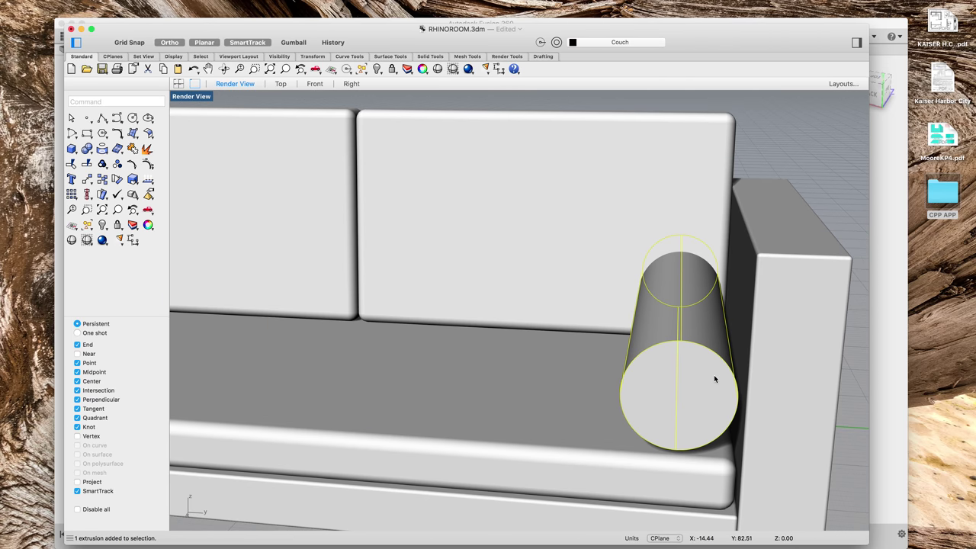
{"action": "key", "text": "Escape"}
{"action": "type", "text": "f"}
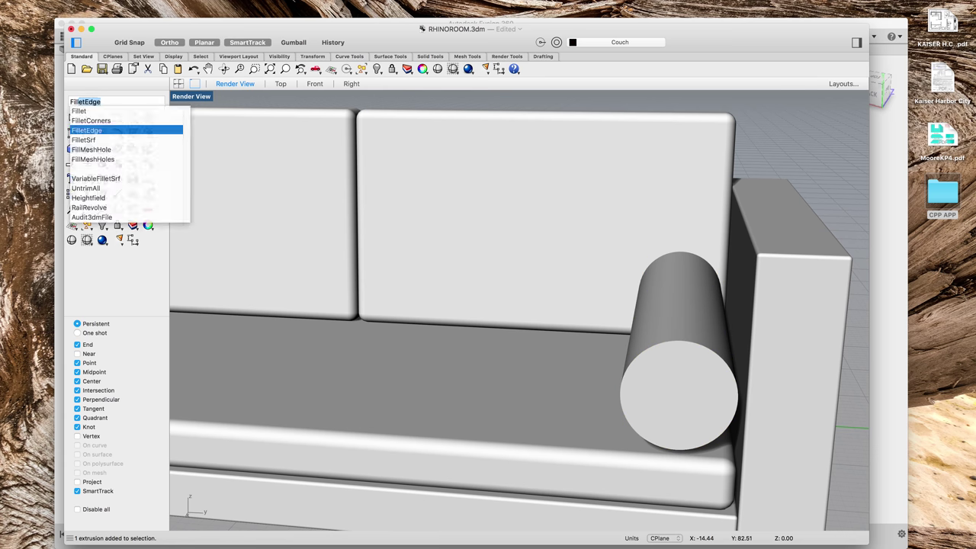
{"action": "type", "text": "illete"}
{"action": "key", "text": "Return"}
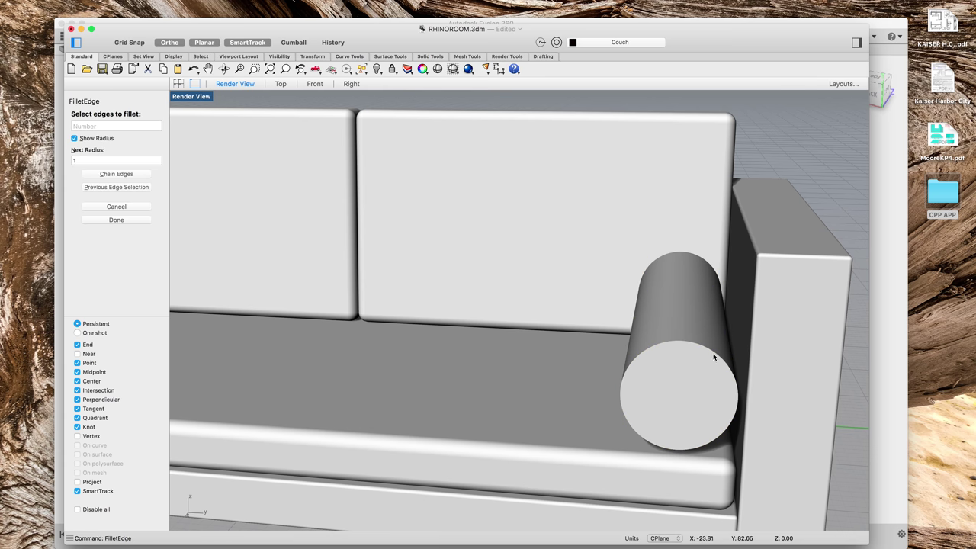
{"action": "left_click", "coordinate": [715, 356]}
{"action": "key", "text": "Return"}
{"action": "key", "text": "Return"}
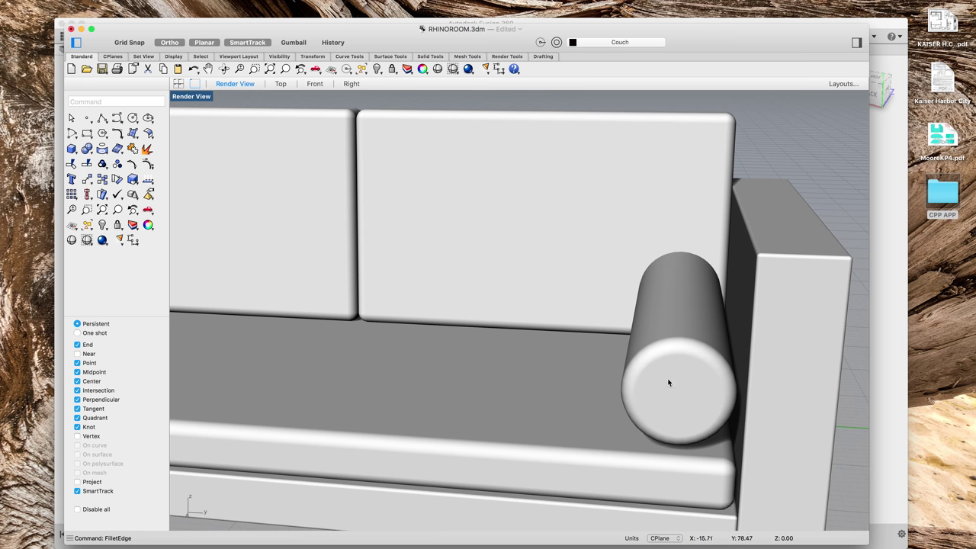
Step: Examine how the bolster's rear end meets the back of the couch and how its rounded front end looks
{"action": "left_click", "coordinate": [655, 397]}
{"action": "scroll", "coordinate": [714, 395], "scroll_direction": "down", "scroll_amount": 2}
{"action": "right_click_drag", "start_coordinate": [804, 390], "coordinate": [741, 399], "text": "shift"}
{"action": "right_click_drag", "start_coordinate": [839, 387], "coordinate": [693, 407]}
{"action": "scroll", "coordinate": [662, 400], "scroll_direction": "up", "scroll_amount": 2}
{"action": "double_click", "coordinate": [653, 405]}
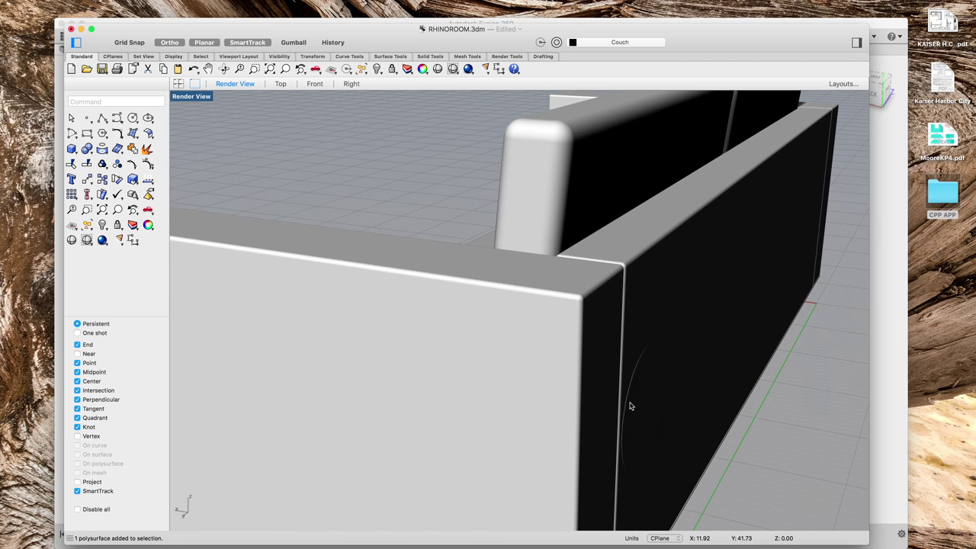
{"action": "left_click", "coordinate": [629, 405]}
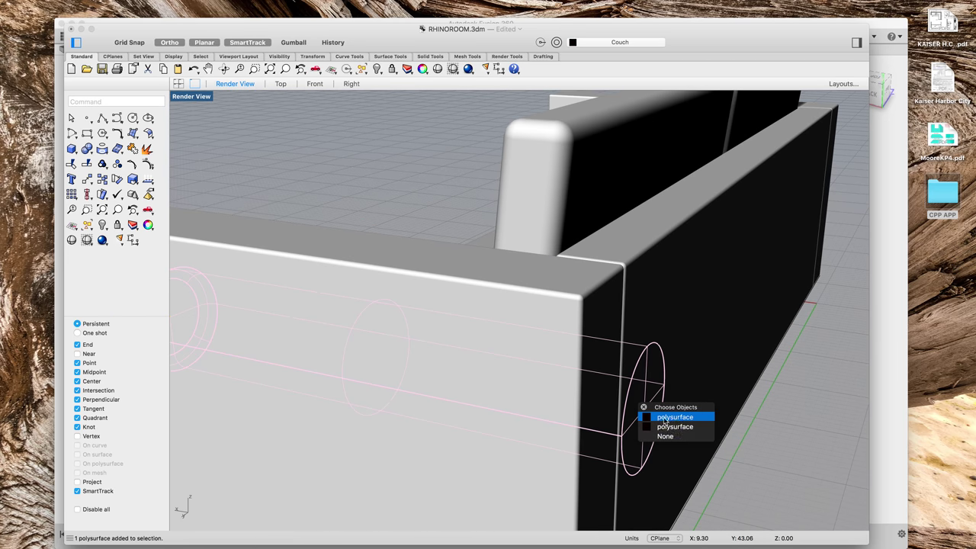
{"action": "left_click", "coordinate": [793, 439]}
{"action": "scroll", "coordinate": [786, 430], "scroll_direction": "down", "scroll_amount": 5}
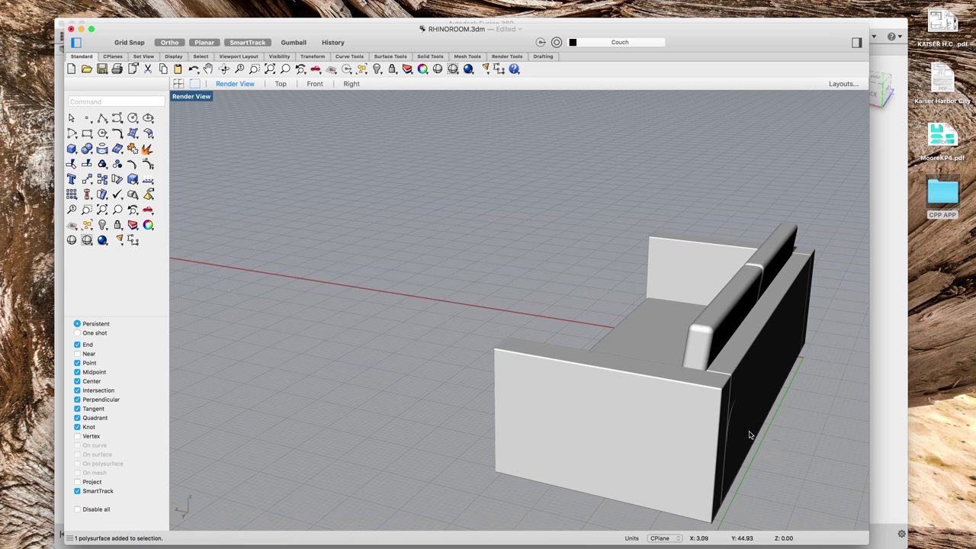
{"action": "scroll", "coordinate": [750, 436], "scroll_direction": "up", "scroll_amount": 6}
{"action": "scroll", "coordinate": [727, 440], "scroll_direction": "down", "scroll_amount": 8}
{"action": "right_click_drag", "start_coordinate": [549, 412], "coordinate": [656, 432]}
{"action": "left_click", "coordinate": [475, 339]}
{"action": "scroll", "coordinate": [475, 338], "scroll_direction": "up", "scroll_amount": 2}
{"action": "key", "text": "Escape"}
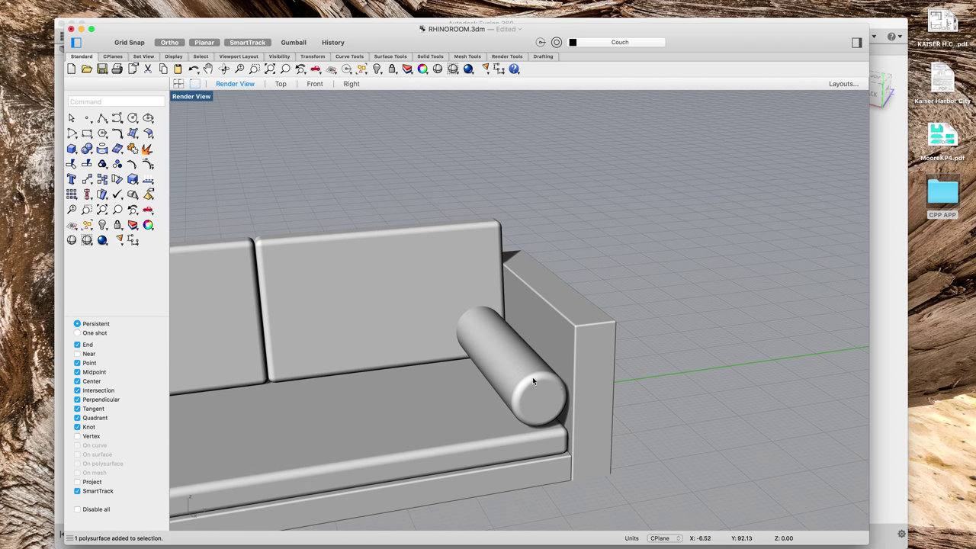
Step: Mirror a copy of the bolster to the opposite arm, using the couch's mid-plane
{"action": "right_click_drag", "start_coordinate": [497, 386], "coordinate": [418, 378]}
{"action": "scroll", "coordinate": [418, 379], "scroll_direction": "down", "scroll_amount": 3}
{"action": "left_click", "coordinate": [431, 380]}
{"action": "type", "text": "Mirror"}
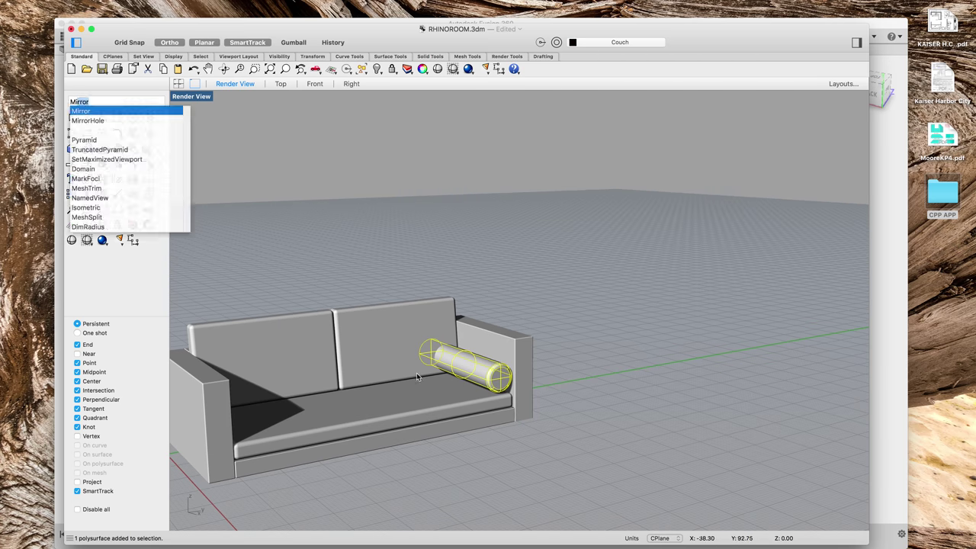
{"action": "key", "text": "Return"}
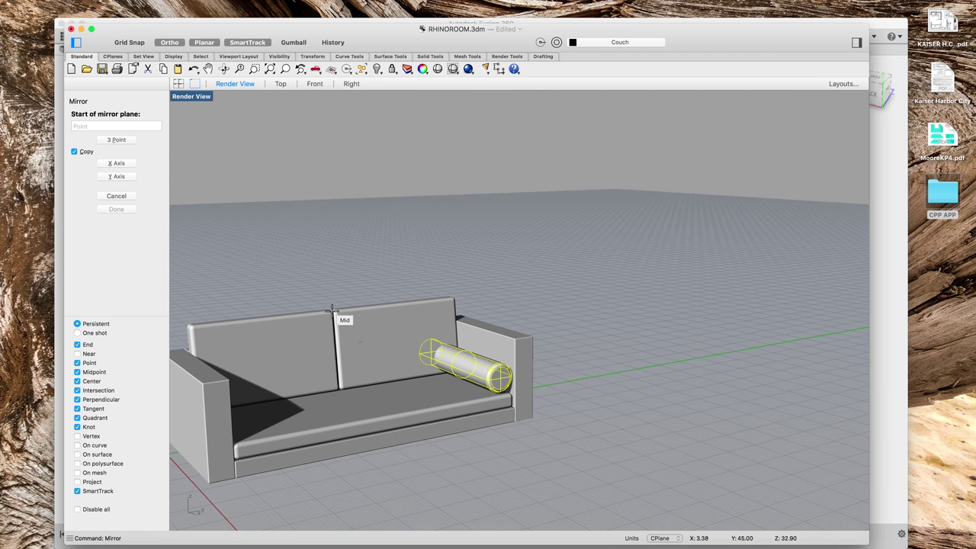
{"action": "left_click", "coordinate": [360, 418]}
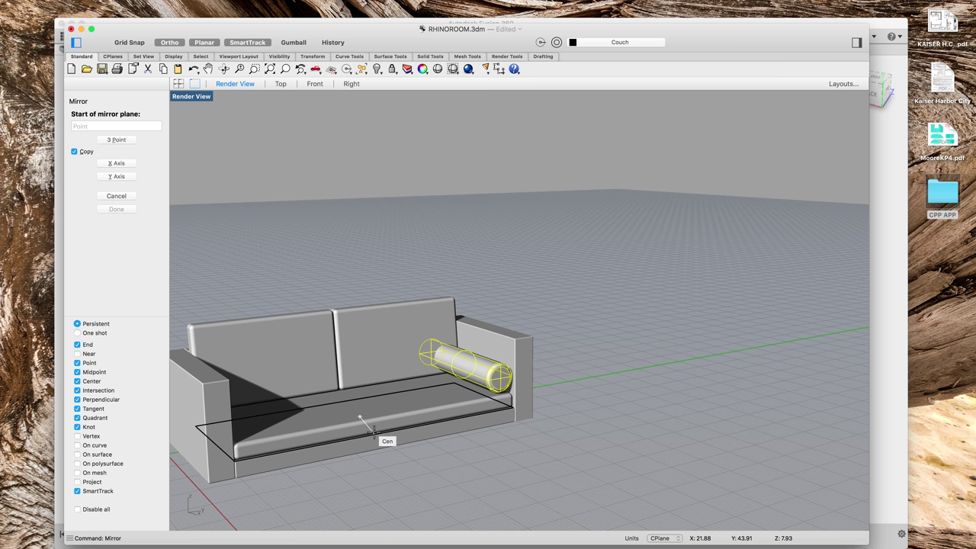
{"action": "left_click", "coordinate": [514, 486]}
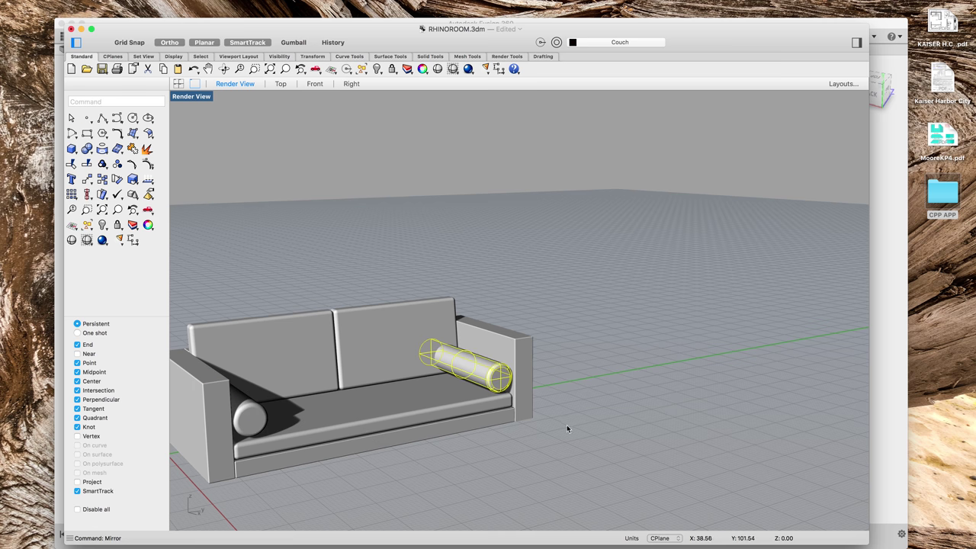
Step: Nudge the mirrored bolster slightly away from its adjacent couch arm
{"action": "right_click_drag", "start_coordinate": [612, 438], "coordinate": [418, 434]}
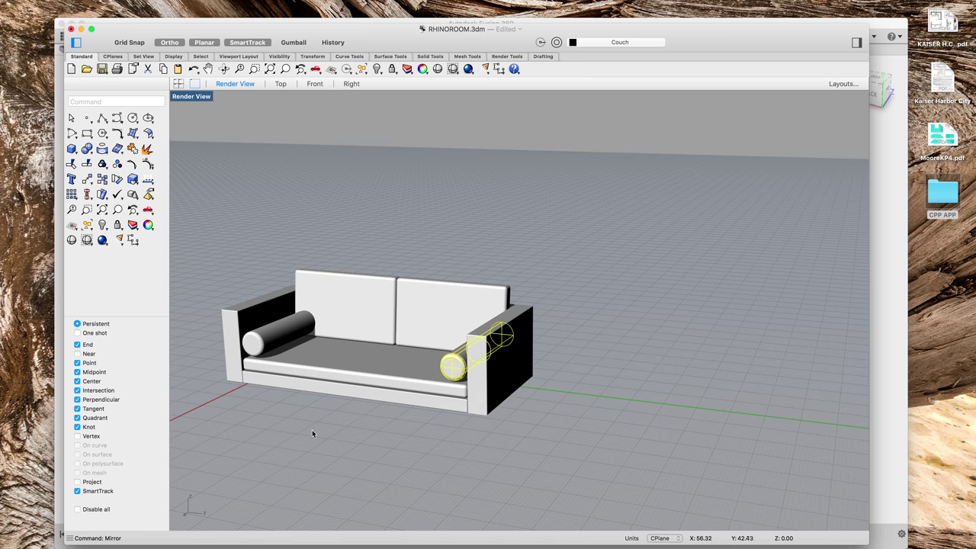
{"action": "right_click_drag", "start_coordinate": [312, 433], "coordinate": [316, 410]}
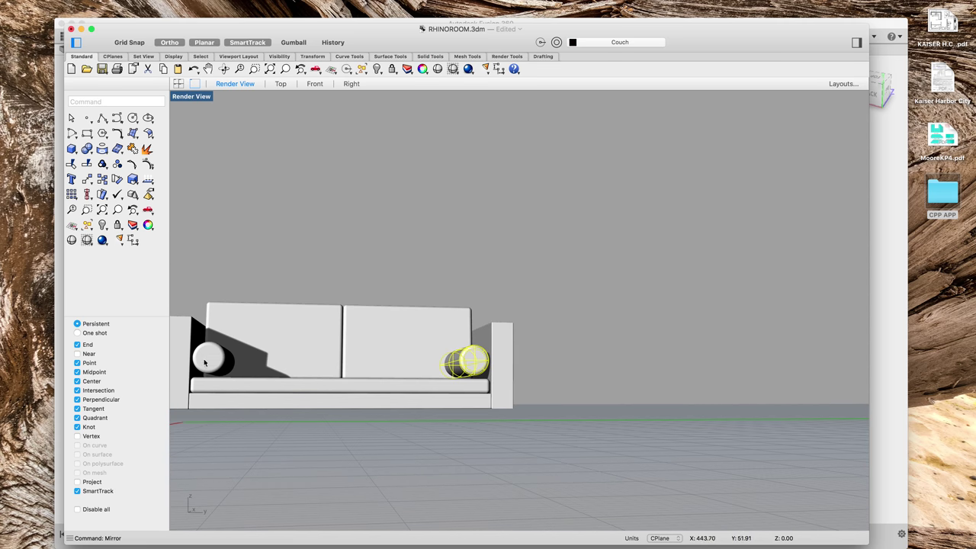
{"action": "left_click", "coordinate": [202, 360]}
{"action": "scroll", "coordinate": [340, 434], "scroll_direction": "down", "scroll_amount": 3}
{"action": "scroll", "coordinate": [255, 415], "scroll_direction": "up", "scroll_amount": 2}
{"action": "scroll", "coordinate": [255, 416], "scroll_direction": "up", "scroll_amount": 5}
{"action": "left_click_drag", "start_coordinate": [284, 367], "coordinate": [310, 373]}
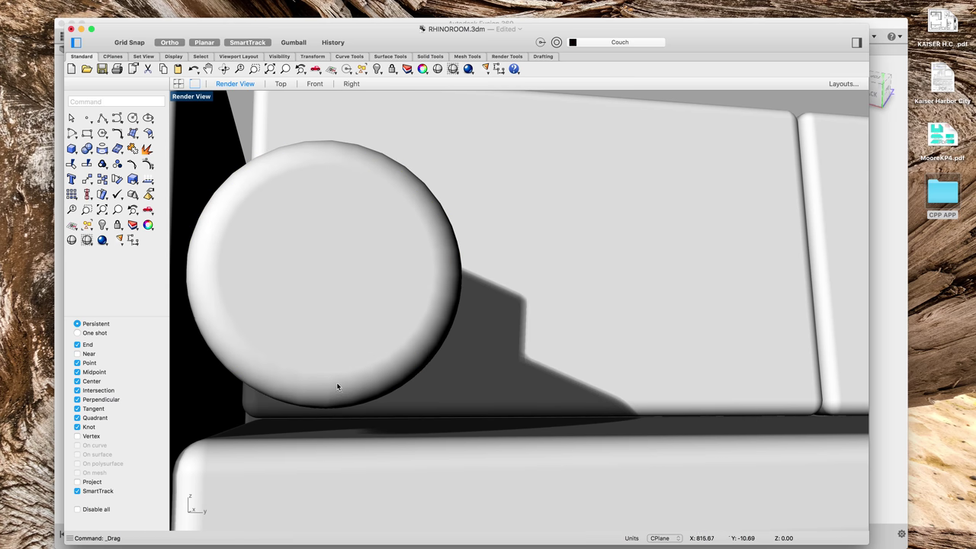
{"action": "scroll", "coordinate": [337, 382], "scroll_direction": "down", "scroll_amount": 5}
{"action": "mouse_move", "coordinate": [417, 375]}
{"action": "right_mouse_down"}
{"action": "mouse_move", "coordinate": [416, 395]}
{"action": "mouse_move", "coordinate": [407, 390]}
{"action": "mouse_move", "coordinate": [432, 381]}
{"action": "right_mouse_up"}
Step: With the Gumball enabled, lower both bolsters onto the seat cushion and slide them together along the seat's depth
{"action": "left_click", "coordinate": [283, 381]}
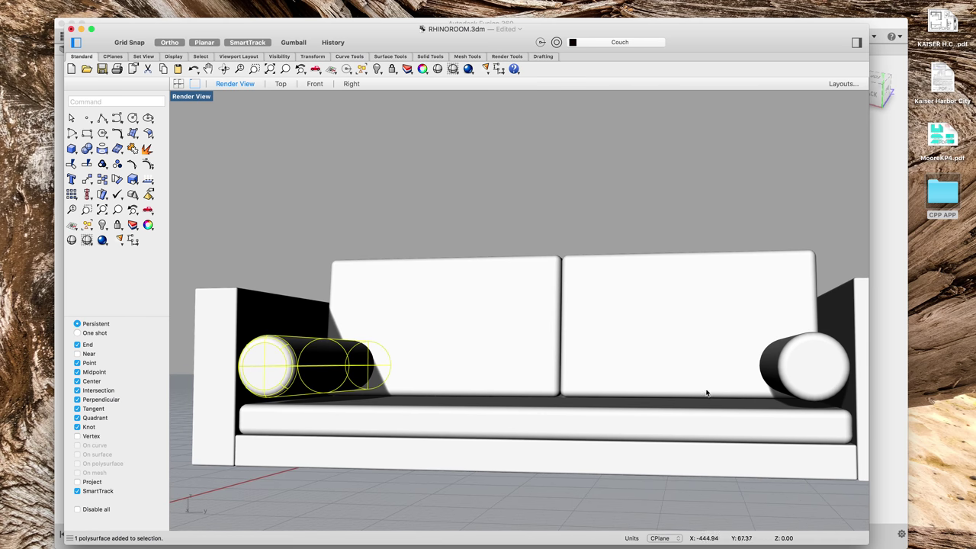
{"action": "left_click", "coordinate": [806, 371], "text": "shift"}
{"action": "type", "text": "move"}
{"action": "key", "text": "Escape"}
{"action": "left_click", "coordinate": [293, 43]}
{"action": "left_click_drag", "start_coordinate": [549, 333], "coordinate": [558, 379]}
{"action": "right_click_drag", "start_coordinate": [435, 392], "coordinate": [533, 397]}
{"action": "left_click_drag", "start_coordinate": [599, 373], "coordinate": [560, 379]}
{"action": "right_click_drag", "start_coordinate": [732, 422], "coordinate": [588, 424]}
{"action": "left_click", "coordinate": [272, 436]}
{"action": "right_click_drag", "start_coordinate": [272, 438], "coordinate": [320, 442]}
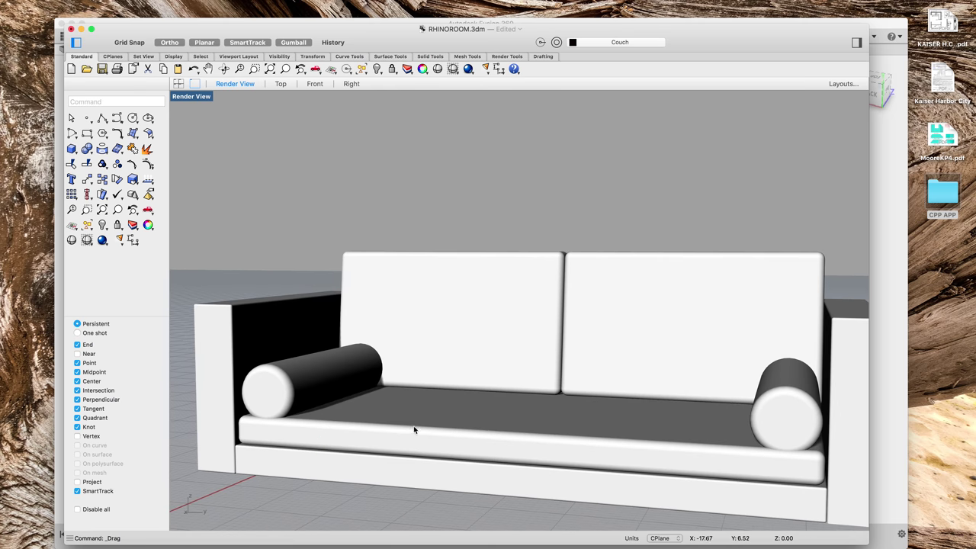
{"action": "mouse_move", "coordinate": [415, 430]}
{"action": "right_mouse_down"}
{"action": "mouse_move", "coordinate": [381, 432]}
{"action": "mouse_move", "coordinate": [389, 425]}
{"action": "mouse_move", "coordinate": [374, 418]}
{"action": "mouse_move", "coordinate": [488, 440]}
{"action": "mouse_move", "coordinate": [431, 432]}
{"action": "right_mouse_up"}
Step: Examine the rear ends of both bolsters from behind and from the side of the couch
{"action": "left_click", "coordinate": [364, 355]}
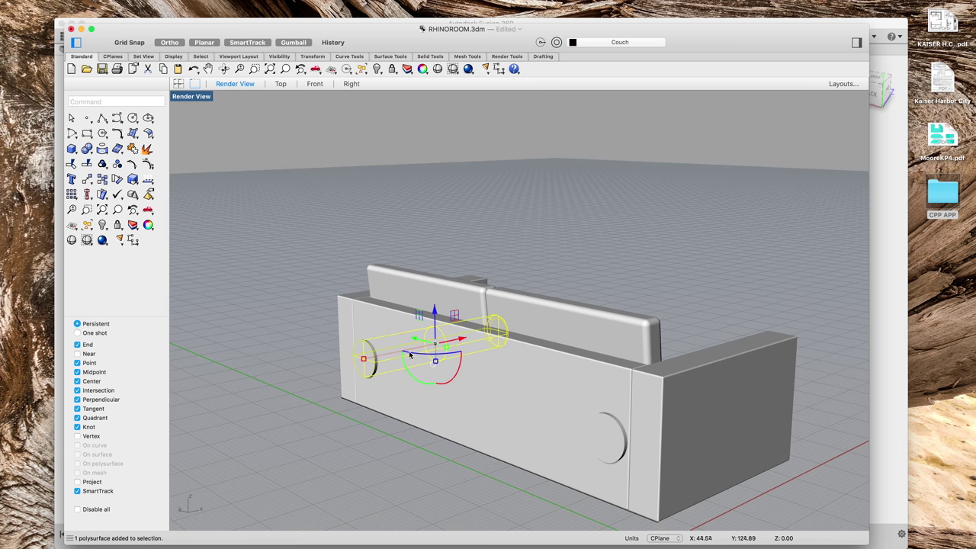
{"action": "key", "text": "Delete"}
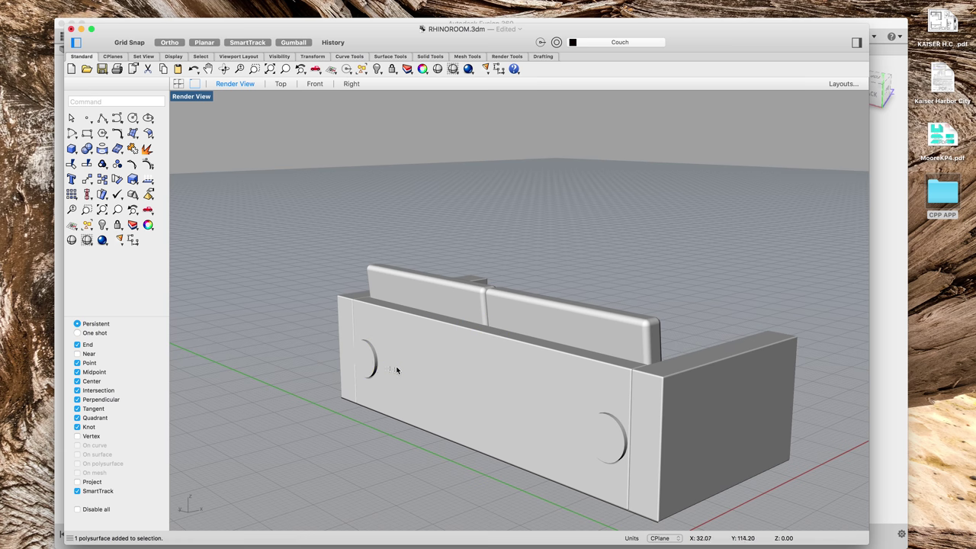
{"action": "left_click", "coordinate": [359, 362]}
{"action": "scroll", "coordinate": [359, 363], "scroll_direction": "up", "scroll_amount": 5}
{"action": "key", "text": "Escape"}
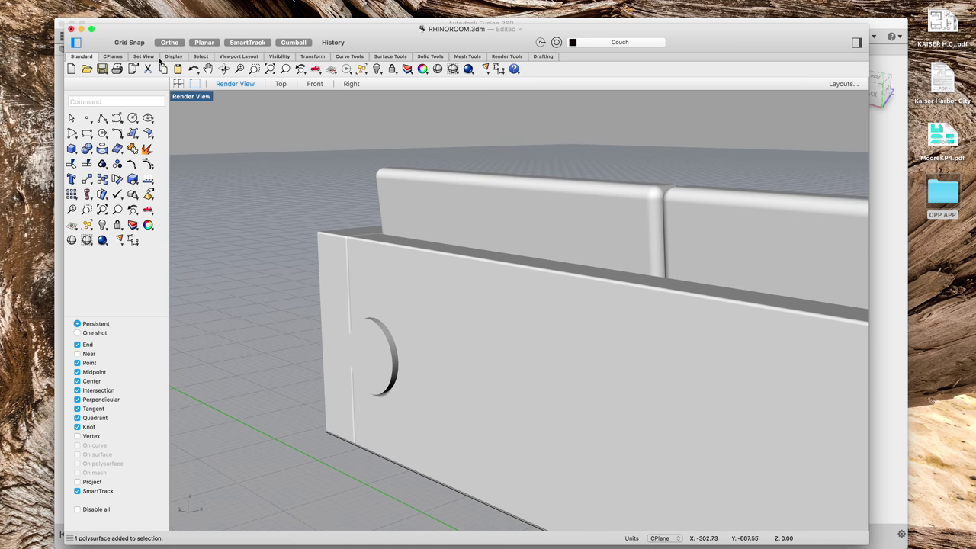
{"action": "mouse_move", "coordinate": [123, 5]}
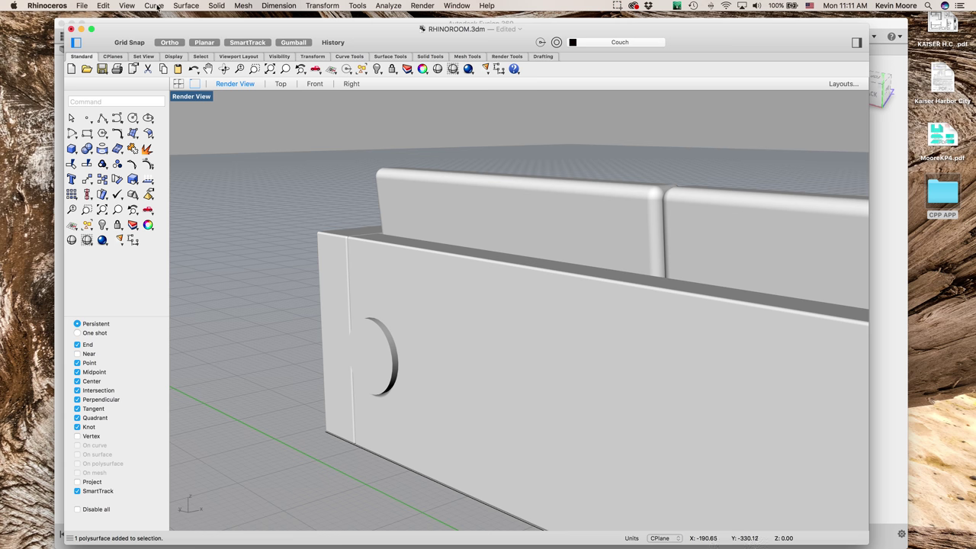
{"action": "left_click", "coordinate": [384, 361]}
{"action": "scroll", "coordinate": [384, 361], "scroll_direction": "down", "scroll_amount": 5}
{"action": "left_click", "coordinate": [742, 402], "text": "shift"}
{"action": "right_click_drag", "start_coordinate": [742, 402], "coordinate": [679, 405]}
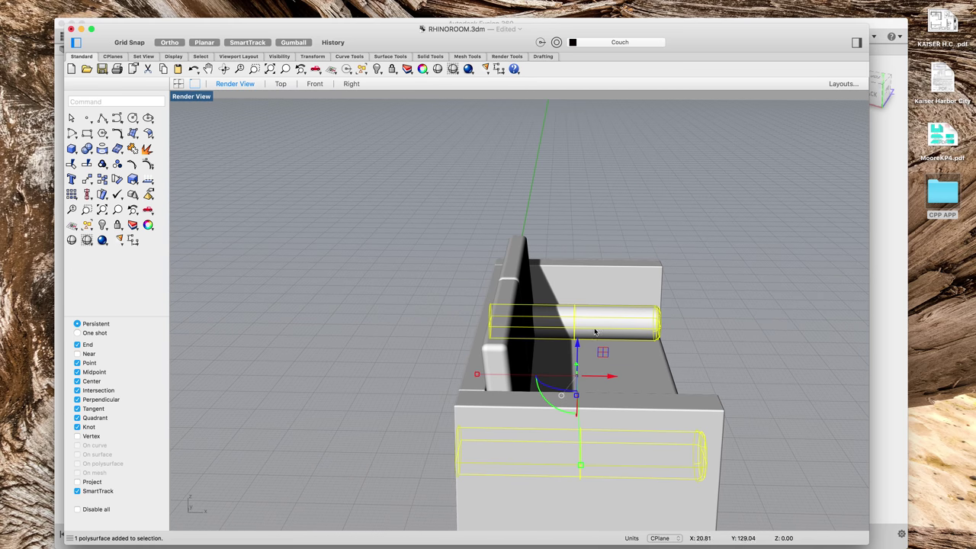
{"action": "left_click", "coordinate": [737, 353]}
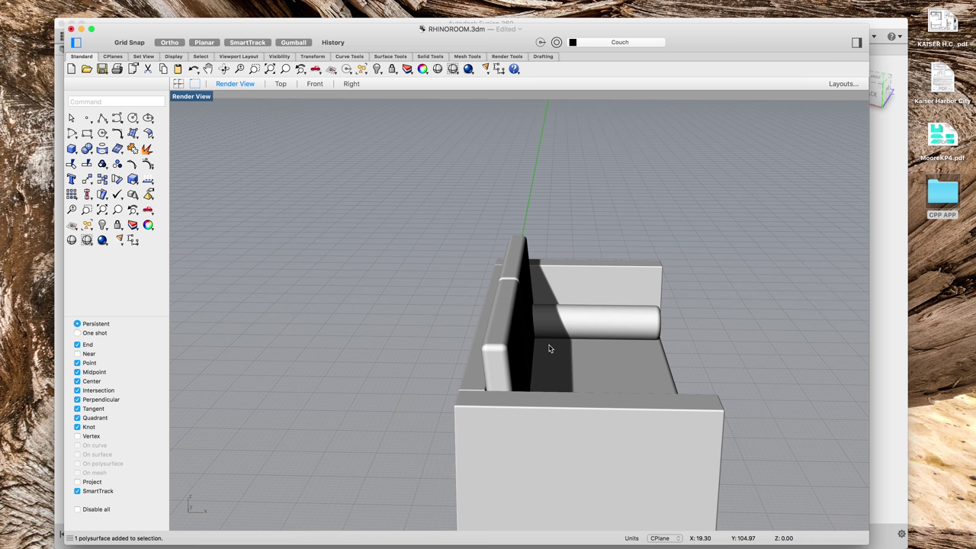
Step: Look over the back cushions and the whole couch from the side and the front
{"action": "left_click", "coordinate": [510, 347]}
{"action": "left_click", "coordinate": [732, 349]}
{"action": "right_click_drag", "start_coordinate": [732, 348], "coordinate": [648, 360]}
{"action": "left_click_drag", "start_coordinate": [552, 219], "coordinate": [446, 501]}
{"action": "scroll", "coordinate": [543, 341], "scroll_direction": "down", "scroll_amount": 9}
{"action": "left_click", "coordinate": [501, 400]}
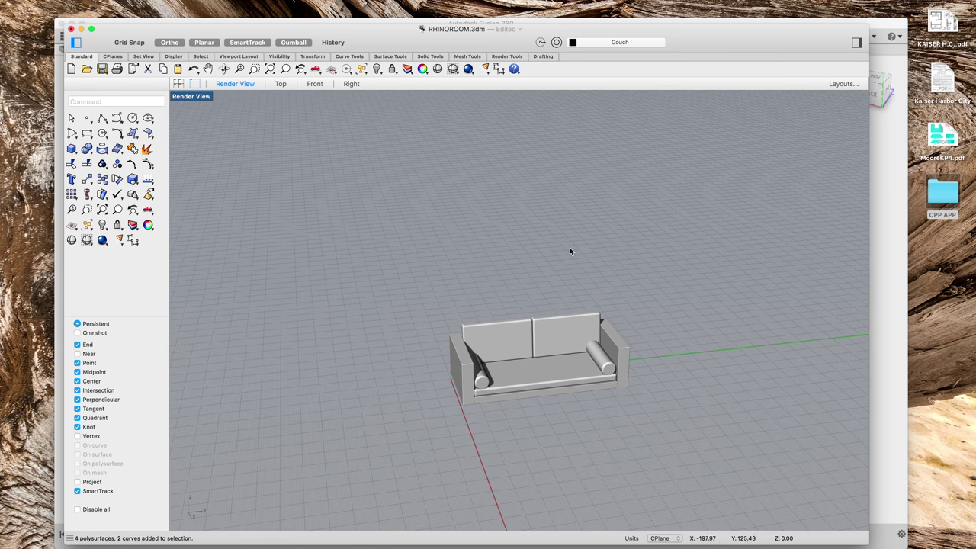
Step: Combine the selected couch base and cushions into one solid with BooleanUnion
{"action": "left_click_drag", "start_coordinate": [569, 248], "coordinate": [519, 417]}
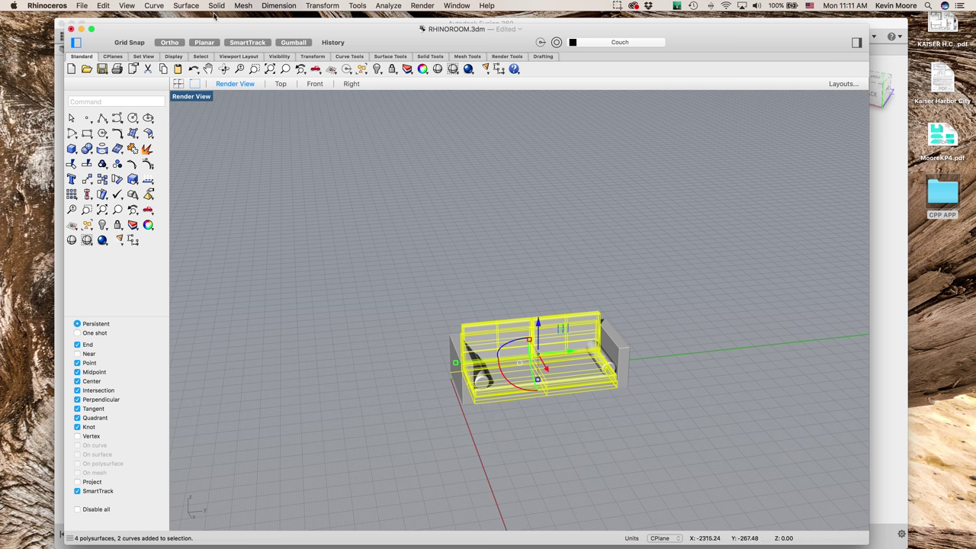
{"action": "left_click", "coordinate": [430, 57]}
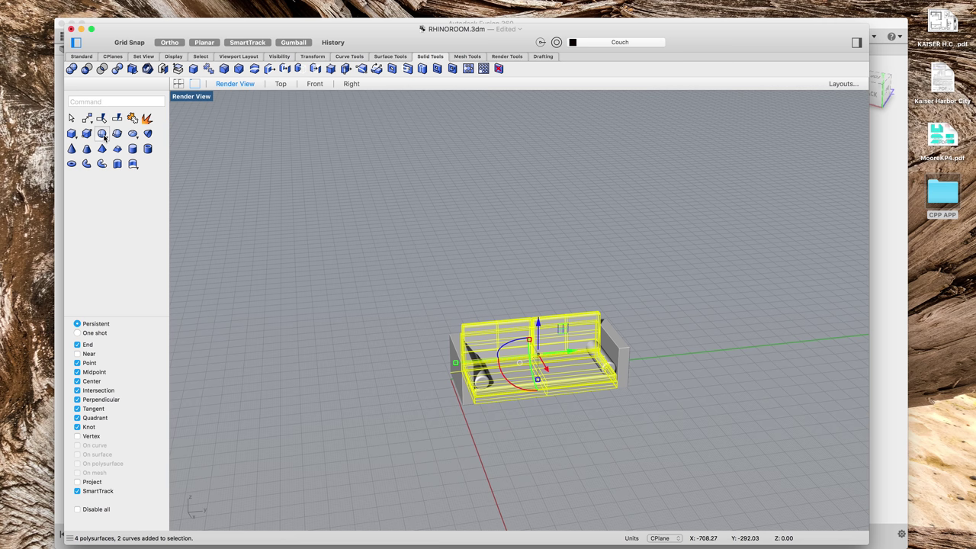
{"action": "left_click", "coordinate": [107, 101]}
{"action": "type", "text": "Boolean2Objects"}
{"action": "left_click", "coordinate": [84, 150]}
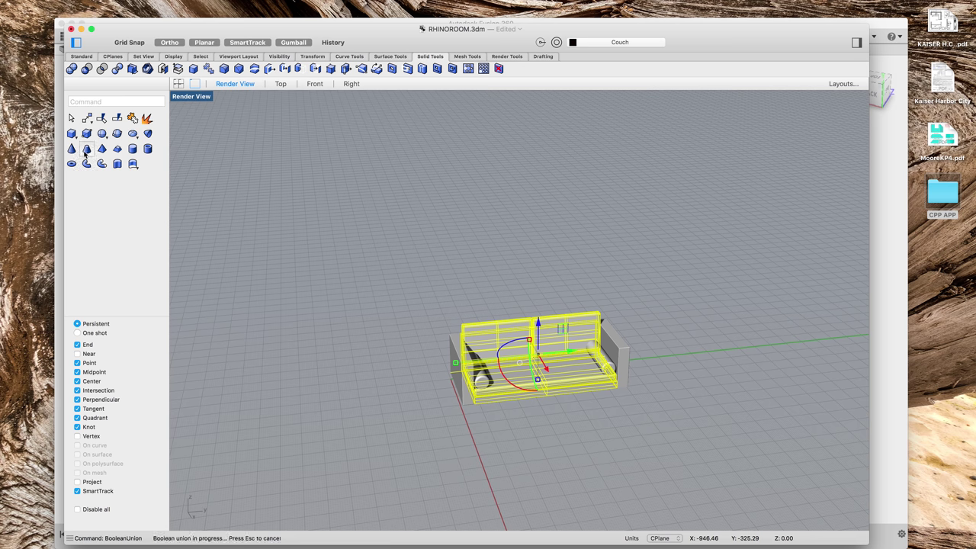
{"action": "left_click", "coordinate": [570, 366]}
{"action": "left_click", "coordinate": [602, 434]}
{"action": "left_click", "coordinate": [549, 368]}
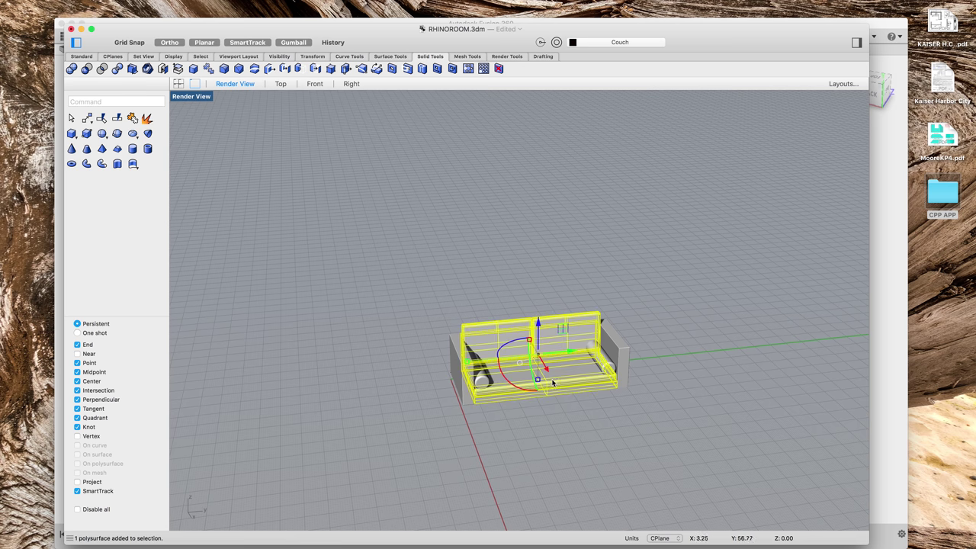
Step: Copy the united couch body onto its own position, using the same corner as start and end point
{"action": "type", "text": "copy"}
{"action": "key", "text": "Return"}
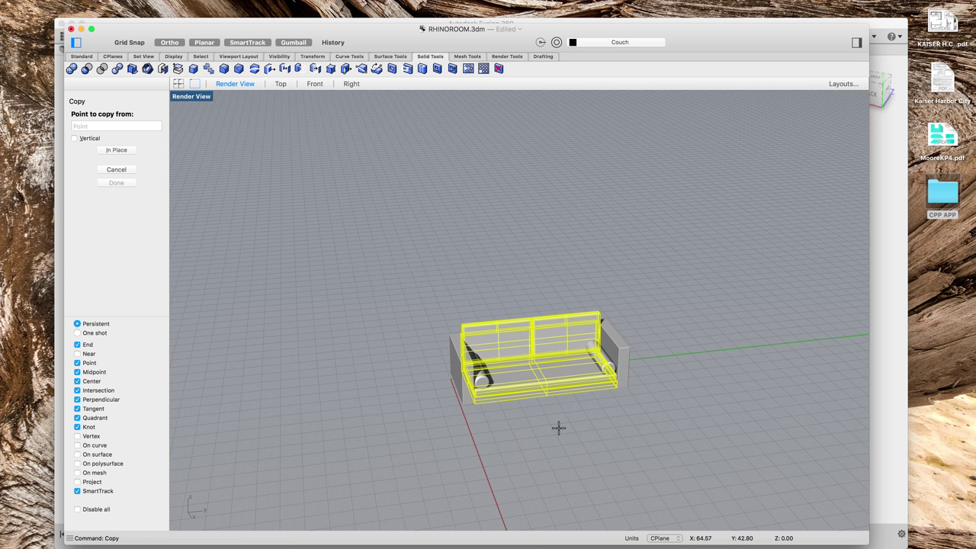
{"action": "left_click", "coordinate": [460, 403]}
{"action": "left_click", "coordinate": [460, 403]}
{"action": "key", "text": "Return"}
{"action": "scroll", "coordinate": [604, 350], "scroll_direction": "up", "scroll_amount": 10}
{"action": "scroll", "coordinate": [586, 366], "scroll_direction": "down", "scroll_amount": 6}
{"action": "left_click", "coordinate": [510, 455]}
{"action": "type", "text": "s"}
{"action": "key", "text": "Return"}
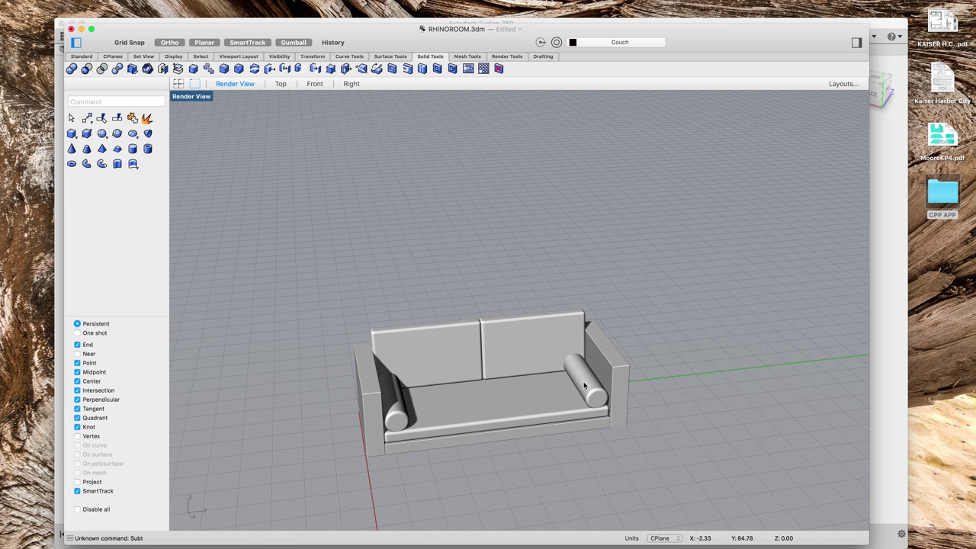
{"action": "left_click", "coordinate": [586, 385]}
{"action": "left_click", "coordinate": [396, 415]}
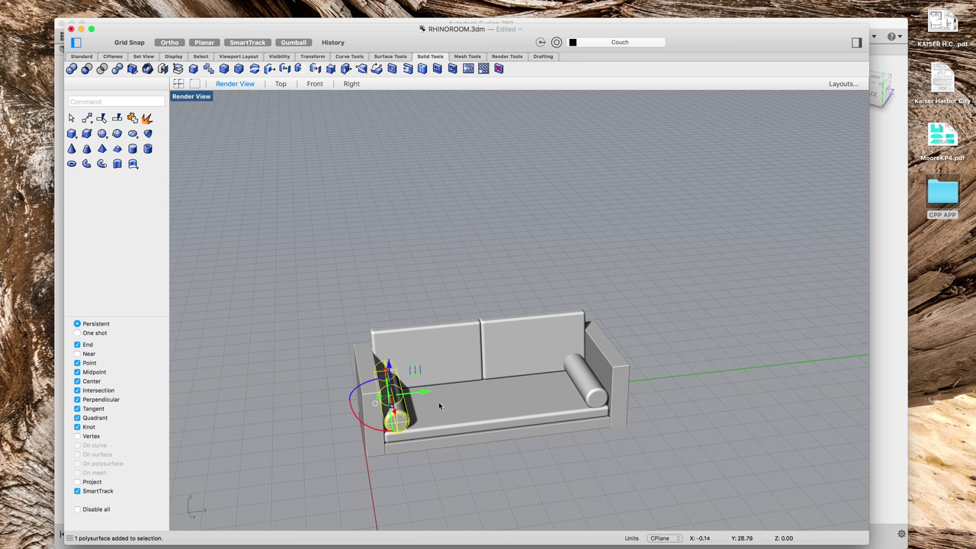
{"action": "right_click", "coordinate": [445, 353]}
{"action": "key", "text": "Escape"}
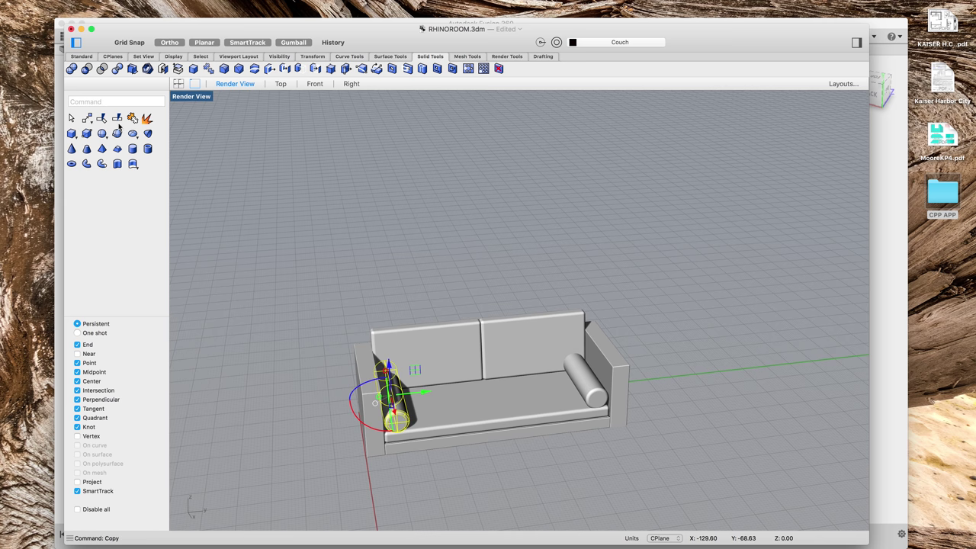
Step: Try a BooleanDifference between the bolsters and the couch body to trim their overlap
{"action": "left_click", "coordinate": [86, 70]}
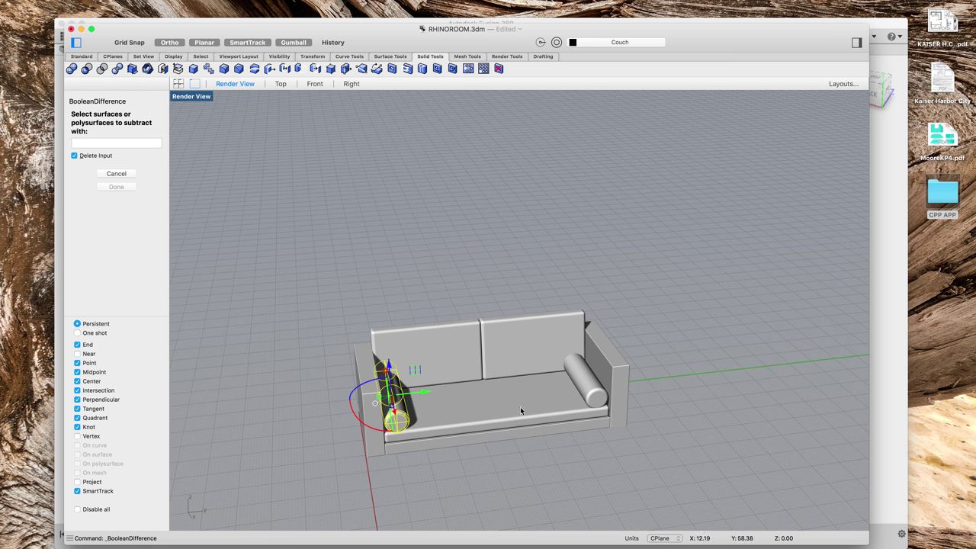
{"action": "left_click", "coordinate": [580, 379]}
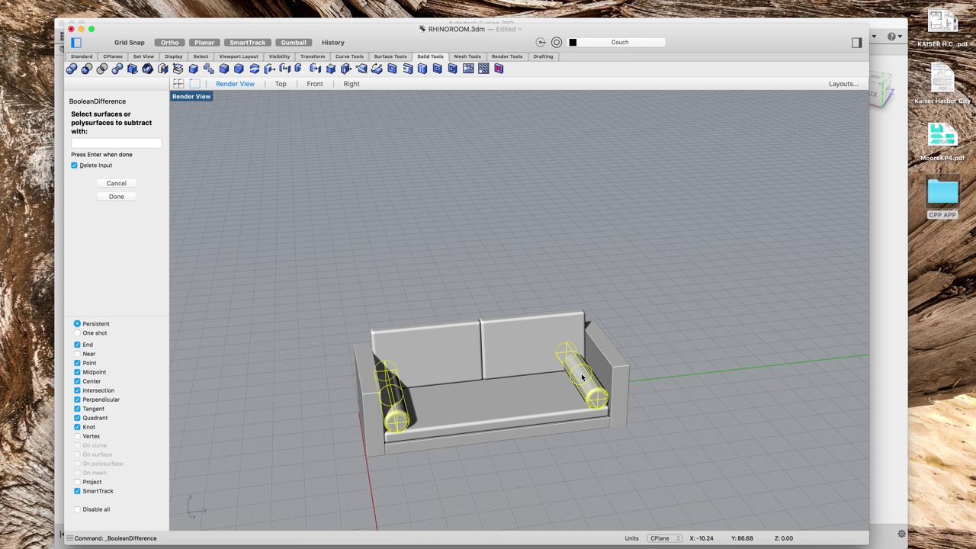
{"action": "key", "text": "Return"}
{"action": "left_click", "coordinate": [466, 357]}
{"action": "key", "text": "Return"}
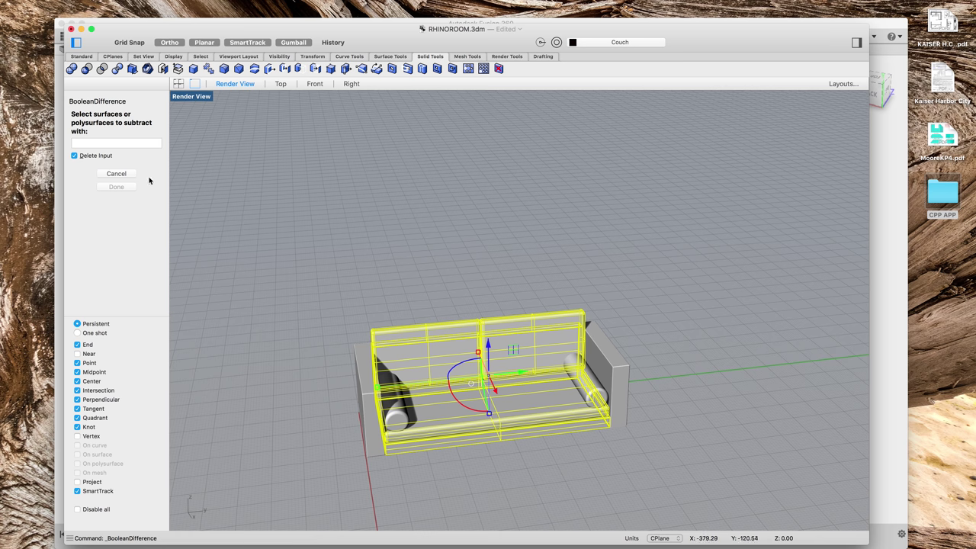
{"action": "left_click", "coordinate": [434, 361]}
{"action": "right_click_drag", "start_coordinate": [548, 468], "coordinate": [473, 425]}
{"action": "key", "text": "Return"}
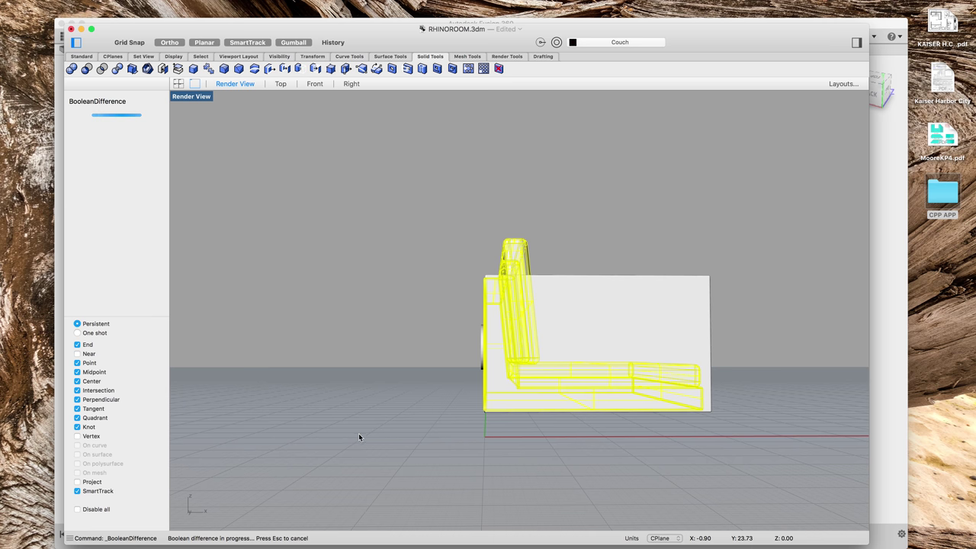
{"action": "right_click_drag", "start_coordinate": [378, 419], "coordinate": [398, 418]}
{"action": "key", "text": "Escape"}
Step: Delete both bolsters together and undo the deletion
{"action": "left_click", "coordinate": [466, 339]}
{"action": "left_click", "coordinate": [554, 412], "text": "shift"}
{"action": "right_click_drag", "start_coordinate": [695, 465], "coordinate": [670, 488]}
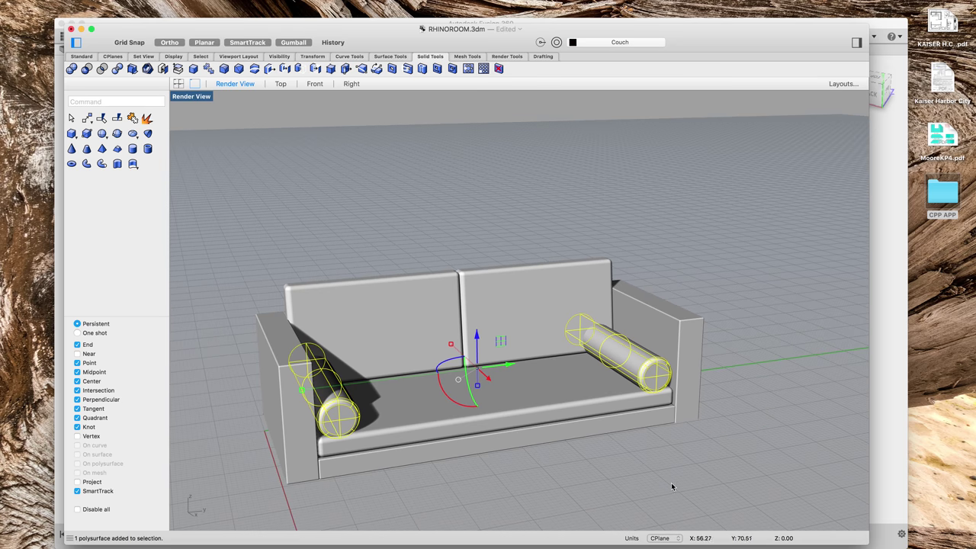
{"action": "key", "text": "Delete"}
{"action": "mouse_move", "coordinate": [758, 455]}
{"action": "right_mouse_down"}
{"action": "mouse_move", "coordinate": [743, 449]}
{"action": "mouse_move", "coordinate": [756, 450]}
{"action": "right_mouse_up"}
{"action": "key", "text": "super+z"}
{"action": "mouse_move", "coordinate": [638, 460]}
{"action": "right_mouse_down"}
{"action": "mouse_move", "coordinate": [625, 458]}
{"action": "mouse_move", "coordinate": [634, 469]}
{"action": "right_mouse_up"}
{"action": "key", "text": "Escape"}
Step: Delete the duplicate couch body that overlaps the original
{"action": "scroll", "coordinate": [611, 342], "scroll_direction": "up", "scroll_amount": 3}
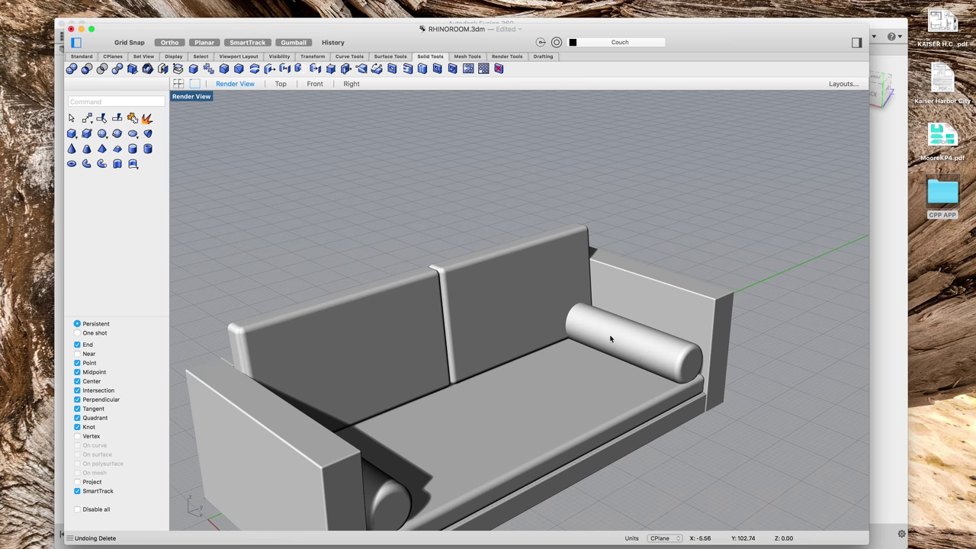
{"action": "right_click_drag", "start_coordinate": [612, 377], "coordinate": [532, 397]}
{"action": "scroll", "coordinate": [569, 355], "scroll_direction": "up", "scroll_amount": 5}
{"action": "left_click", "coordinate": [501, 343]}
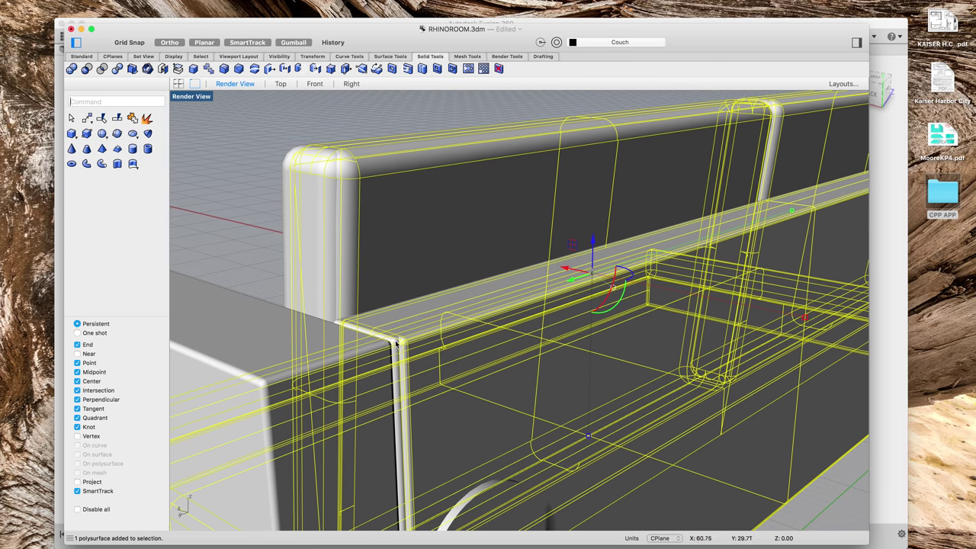
{"action": "key", "text": "Escape"}
{"action": "left_click", "coordinate": [420, 244]}
{"action": "key", "text": "Escape"}
{"action": "left_click", "coordinate": [432, 242]}
{"action": "key", "text": "Delete"}
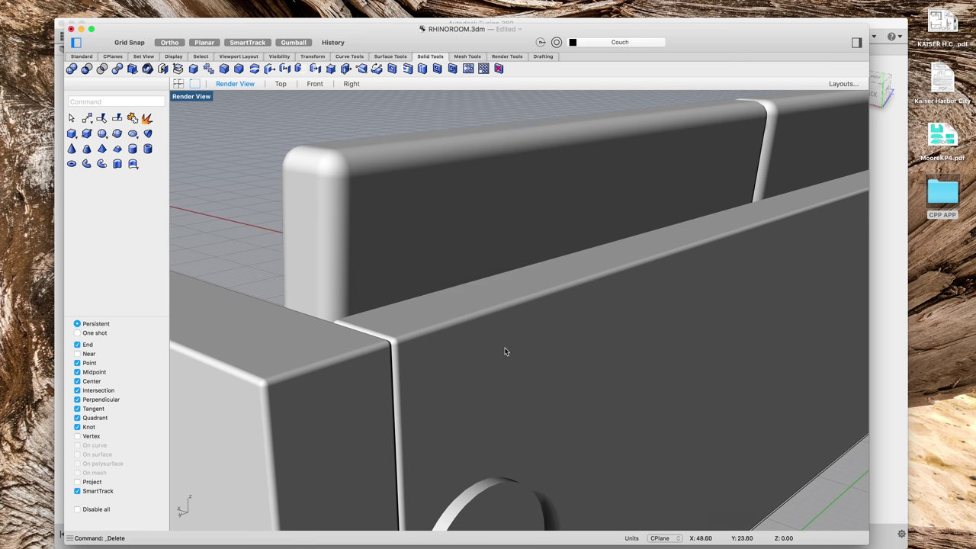
Step: Select both bolsters from behind the couch and delete them
{"action": "right_click_drag", "start_coordinate": [455, 361], "coordinate": [516, 414]}
{"action": "left_click", "coordinate": [518, 416]}
{"action": "scroll", "coordinate": [675, 416], "scroll_direction": "down", "scroll_amount": 5}
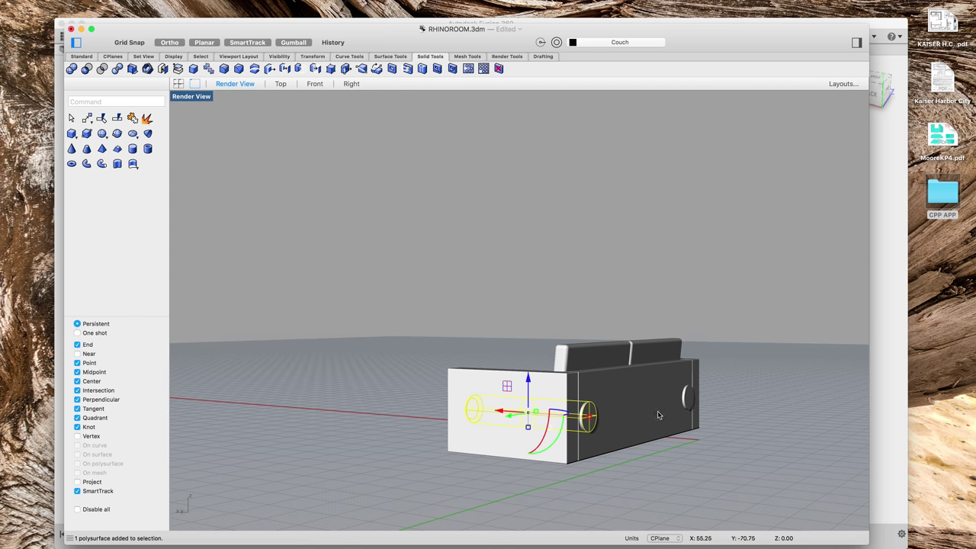
{"action": "left_click", "coordinate": [689, 403], "text": "shift"}
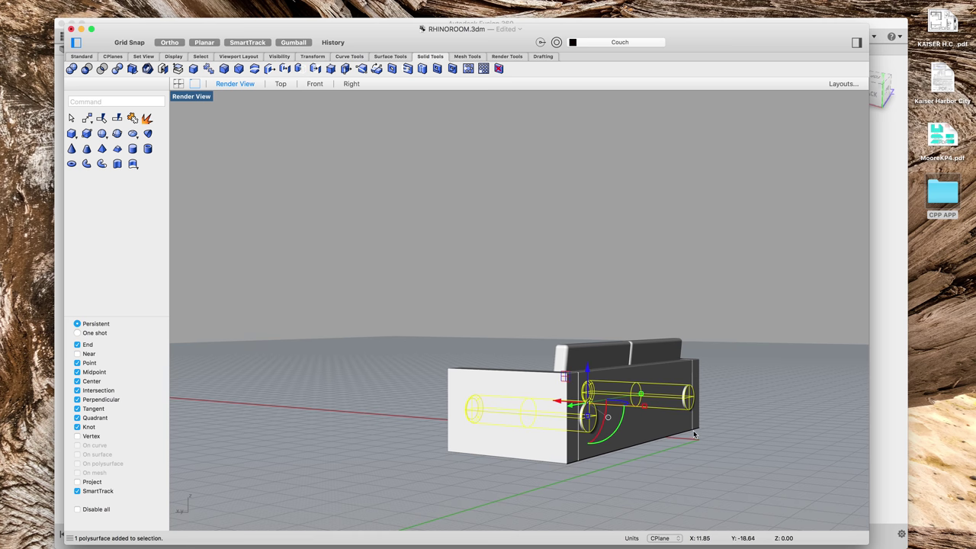
{"action": "key", "text": "Delete"}
{"action": "right_click_drag", "start_coordinate": [568, 453], "coordinate": [679, 401]}
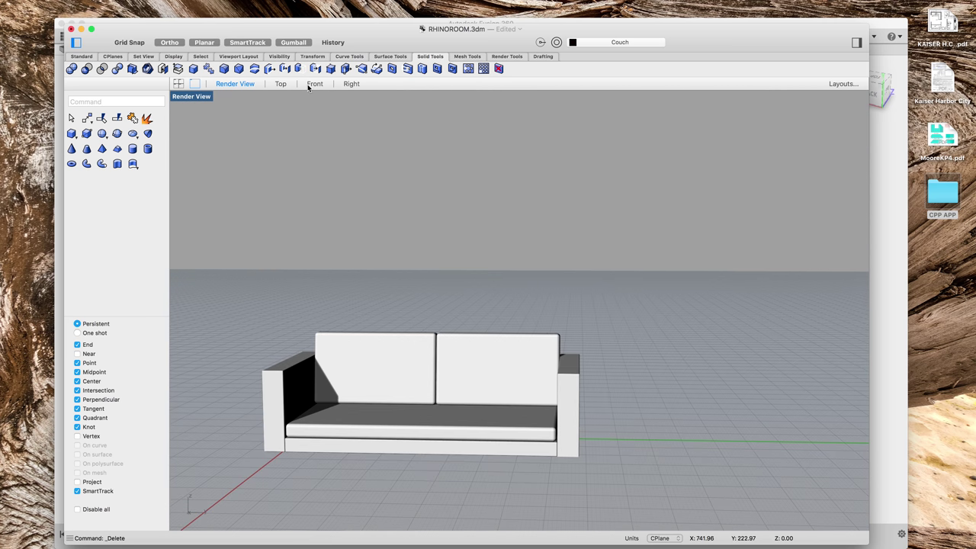
Step: In the Right view, draw a bolster profile circle above the seat beside the arm farther from the origin
{"action": "left_click", "coordinate": [350, 83]}
{"action": "type", "text": "C"}
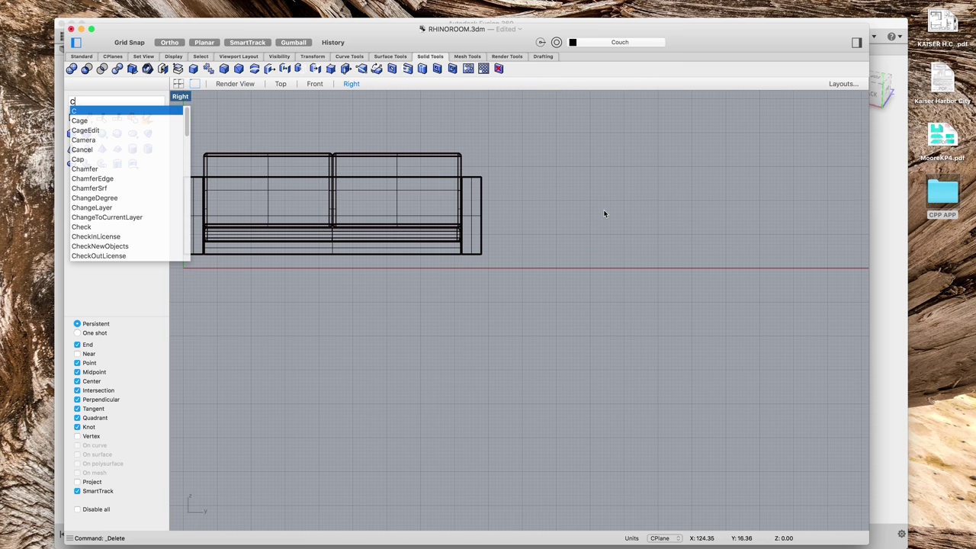
{"action": "type", "text": "ircle"}
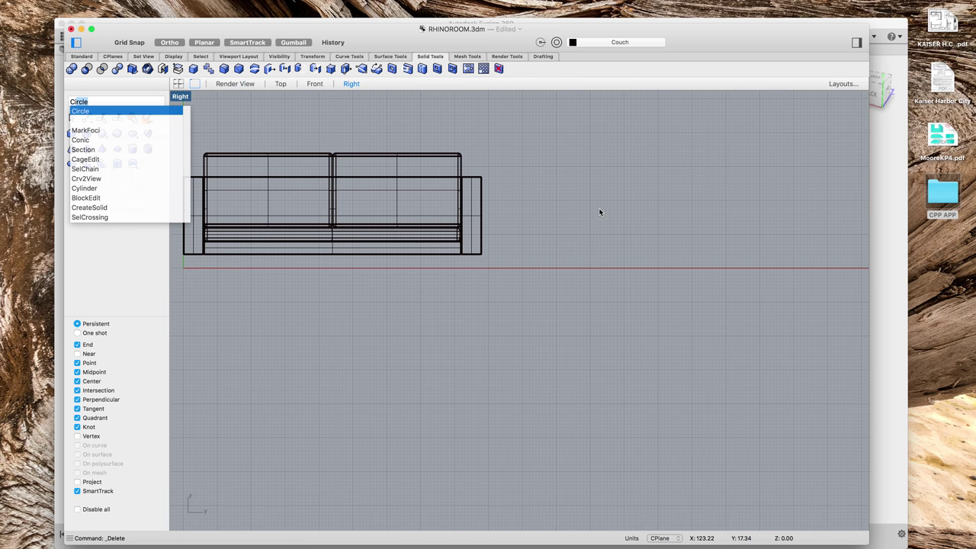
{"action": "key", "text": "Return"}
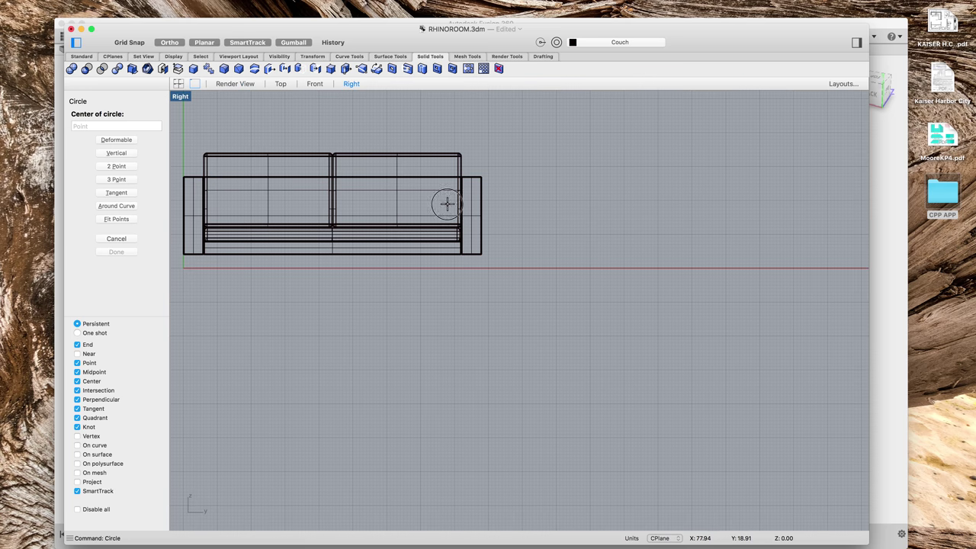
{"action": "left_click", "coordinate": [447, 202]}
{"action": "type", "text": "d"}
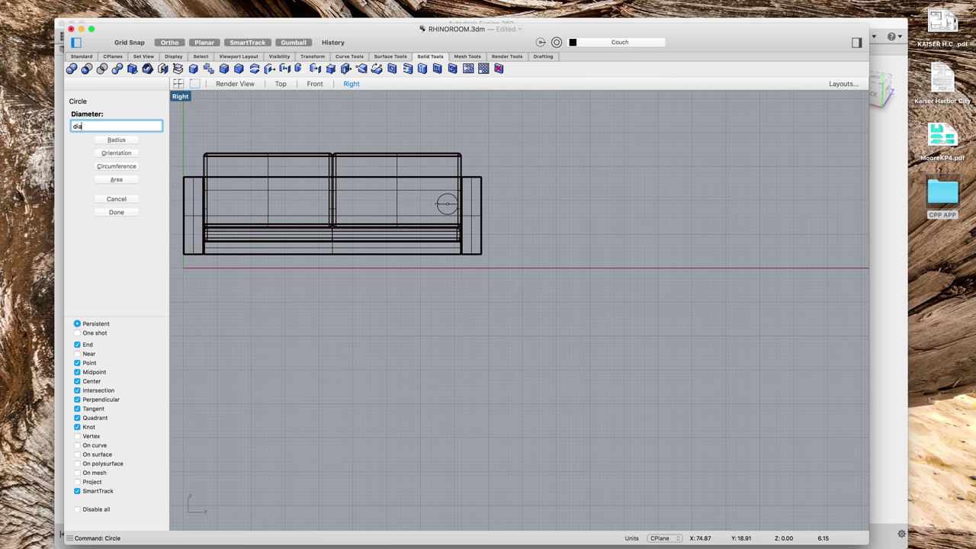
{"action": "type", "text": "ia"}
{"action": "key", "text": "Return"}
{"action": "key", "text": "Return"}
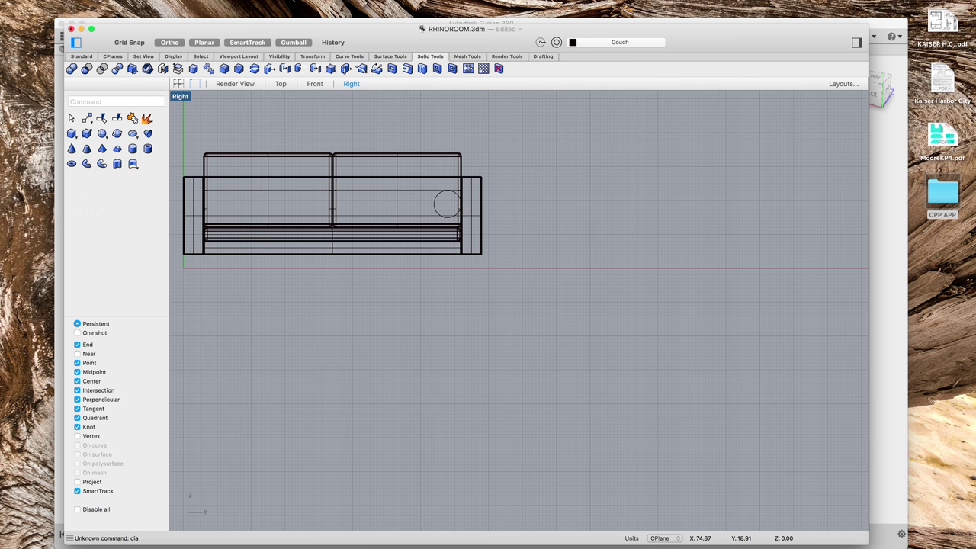
Step: In the Render View, move the profile circle along the seat's depth to the front of the back cushions
{"action": "mouse_move", "coordinate": [566, 232]}
{"action": "right_mouse_down"}
{"action": "mouse_move", "coordinate": [562, 247]}
{"action": "mouse_move", "coordinate": [587, 275]}
{"action": "right_mouse_up"}
{"action": "left_click", "coordinate": [226, 85]}
{"action": "mouse_move", "coordinate": [524, 152]}
{"action": "right_mouse_down"}
{"action": "mouse_move", "coordinate": [691, 255]}
{"action": "mouse_move", "coordinate": [672, 392]}
{"action": "right_mouse_up"}
{"action": "left_click_drag", "start_coordinate": [556, 492], "coordinate": [724, 316]}
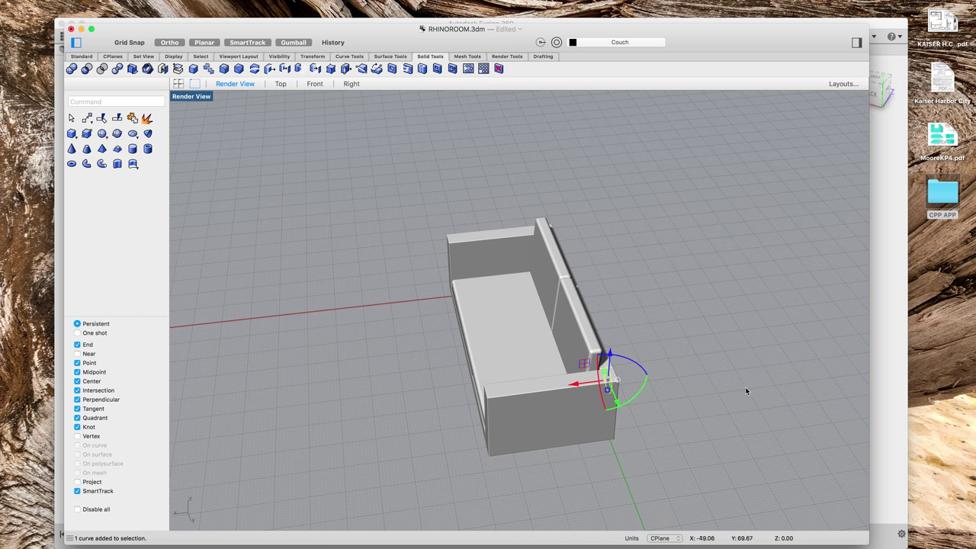
{"action": "type", "text": "move"}
{"action": "key", "text": "Return"}
{"action": "left_click", "coordinate": [733, 433]}
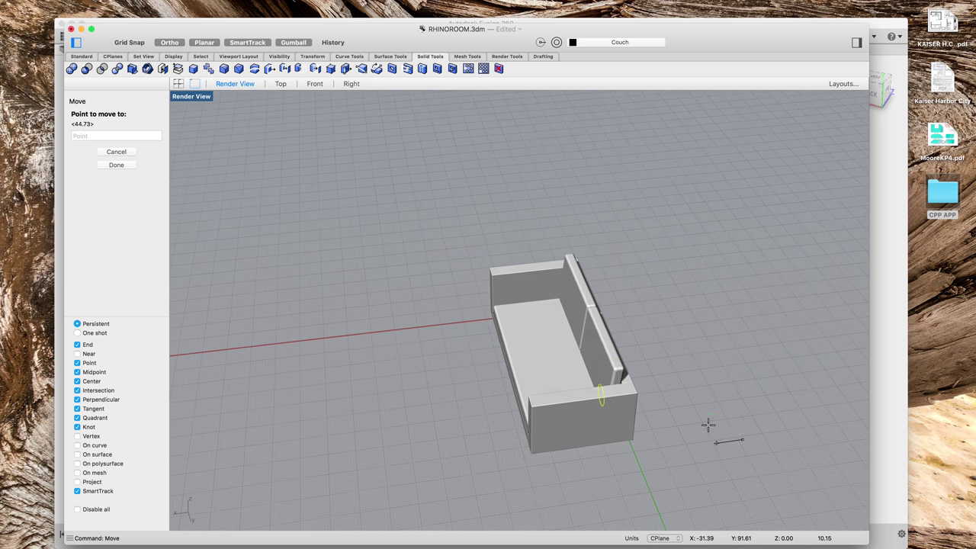
{"action": "right_click_drag", "start_coordinate": [710, 425], "coordinate": [680, 469]}
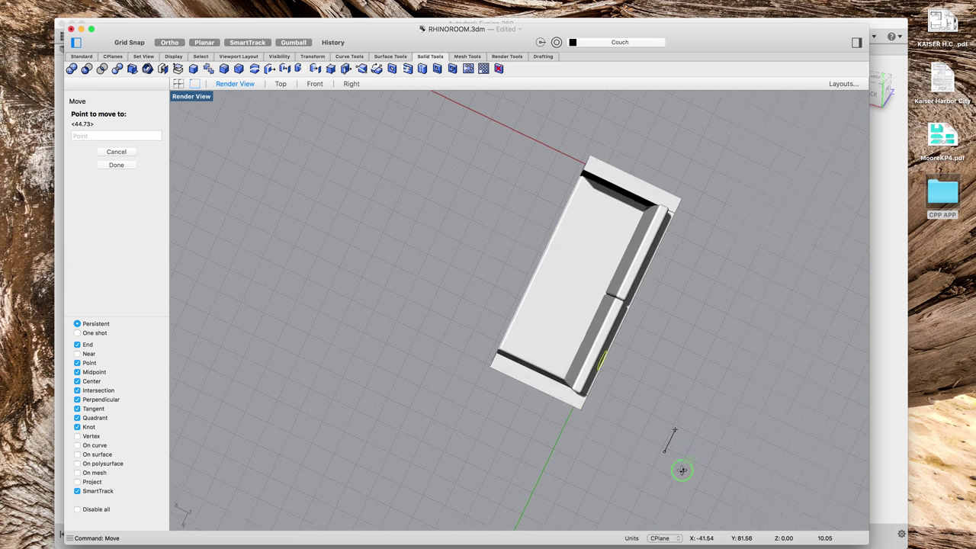
{"action": "left_click", "coordinate": [639, 456]}
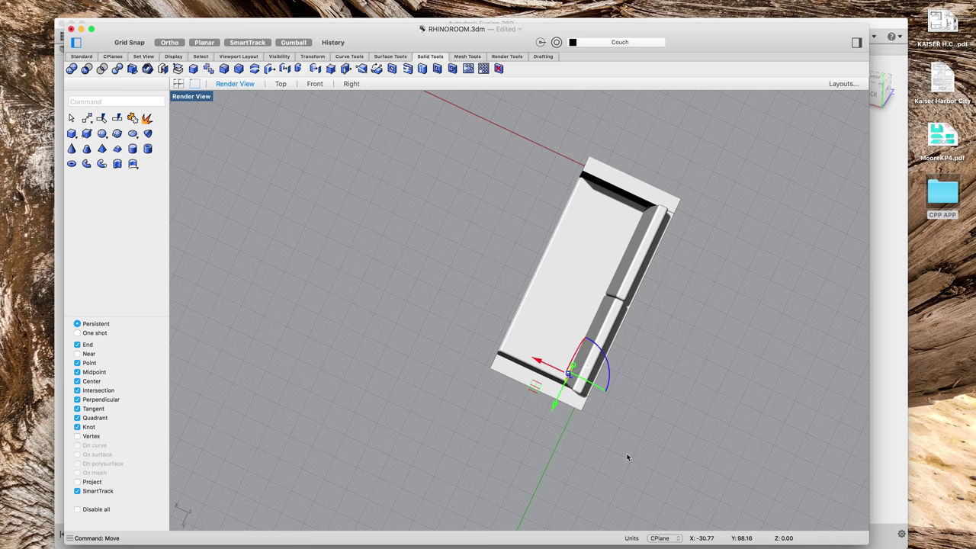
Step: Extrude the circle about 28 units as a solid bolster toward the seat's front edge with ExtrudeCrv
{"action": "right_click_drag", "start_coordinate": [604, 452], "coordinate": [669, 403]}
{"action": "type", "text": "ExtrudeCrv"}
{"action": "key", "text": "Return"}
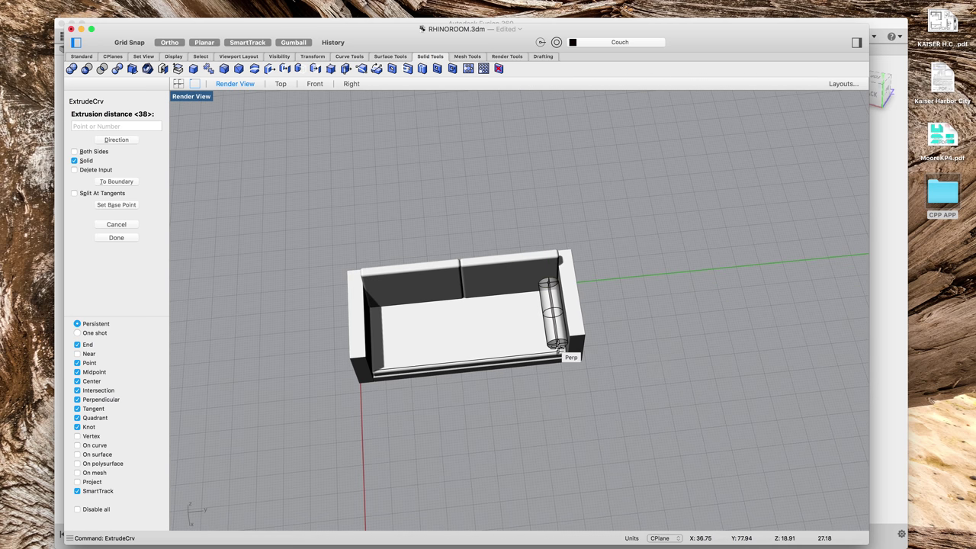
{"action": "scroll", "coordinate": [585, 366], "scroll_direction": "up", "scroll_amount": 3}
{"action": "scroll", "coordinate": [559, 345], "scroll_direction": "up", "scroll_amount": 4}
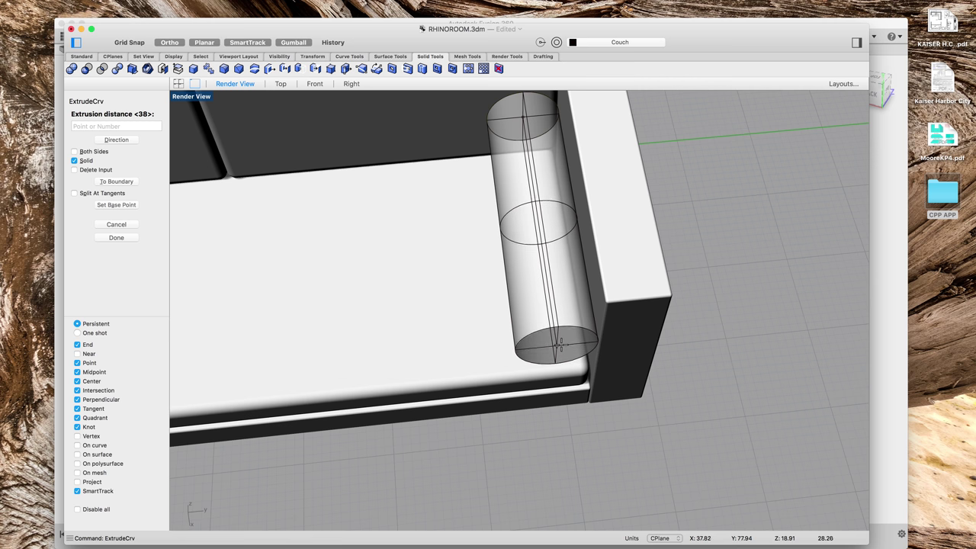
{"action": "left_click", "coordinate": [557, 342]}
Step: Pull the profile circle out of the bolster and delete it
{"action": "right_click_drag", "start_coordinate": [519, 432], "coordinate": [540, 404]}
{"action": "scroll", "coordinate": [543, 427], "scroll_direction": "down", "scroll_amount": 3}
{"action": "scroll", "coordinate": [534, 462], "scroll_direction": "up", "scroll_amount": 5}
{"action": "mouse_move", "coordinate": [656, 453]}
{"action": "right_mouse_down"}
{"action": "mouse_move", "coordinate": [673, 450]}
{"action": "mouse_move", "coordinate": [653, 447]}
{"action": "right_mouse_up"}
{"action": "scroll", "coordinate": [662, 450], "scroll_direction": "down", "scroll_amount": 5}
{"action": "scroll", "coordinate": [688, 474], "scroll_direction": "up", "scroll_amount": 6}
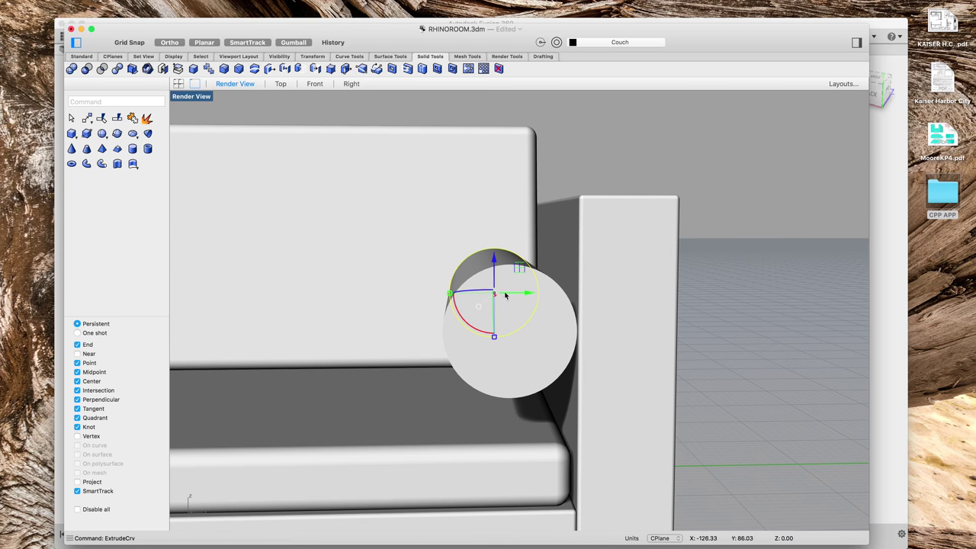
{"action": "left_click_drag", "start_coordinate": [494, 293], "coordinate": [494, 172]}
{"action": "key", "text": "Delete"}
Step: Lower the new bolster until it rests on the seat cushion beside the arm
{"action": "left_click", "coordinate": [525, 307]}
{"action": "left_click_drag", "start_coordinate": [501, 283], "coordinate": [501, 361]}
{"action": "right_click_drag", "start_coordinate": [702, 391], "coordinate": [717, 359]}
{"action": "left_click_drag", "start_coordinate": [501, 316], "coordinate": [499, 353]}
{"action": "right_click_drag", "start_coordinate": [709, 427], "coordinate": [665, 430]}
{"action": "key", "text": "Escape"}
{"action": "right_click_drag", "start_coordinate": [562, 419], "coordinate": [527, 412]}
{"action": "type", "text": "Fille"}
{"action": "key", "text": "BackSpace"}
{"action": "type", "text": "te"}
{"action": "key", "text": "BackSpace"}
{"action": "type", "text": "ted"}
{"action": "key", "text": "Return"}
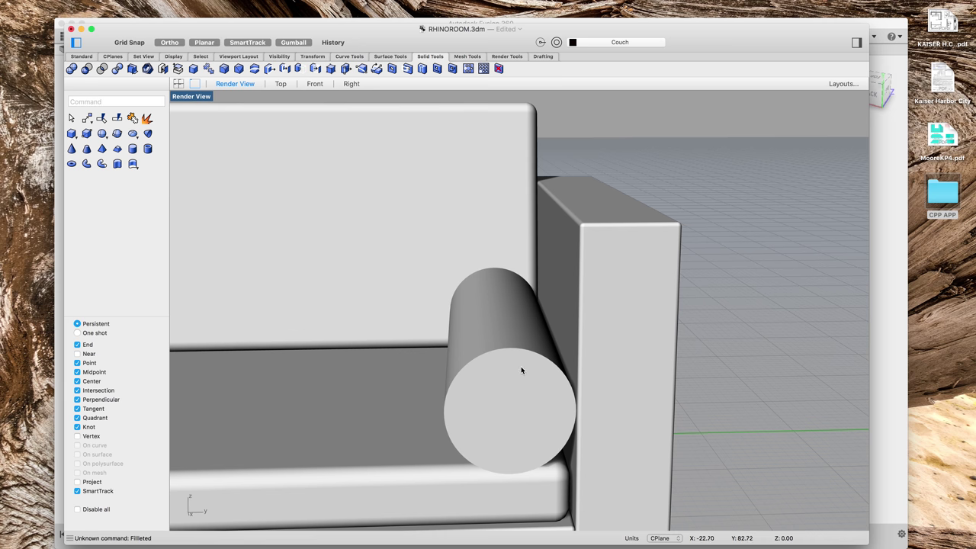
{"action": "left_click", "coordinate": [528, 352]}
{"action": "key", "text": "Escape"}
Step: Round the front circular edge of the new bolster with FilletEdge at radius 1
{"action": "type", "text": "fiu"}
{"action": "key", "text": "BackSpace"}
{"action": "type", "text": "lletEdge"}
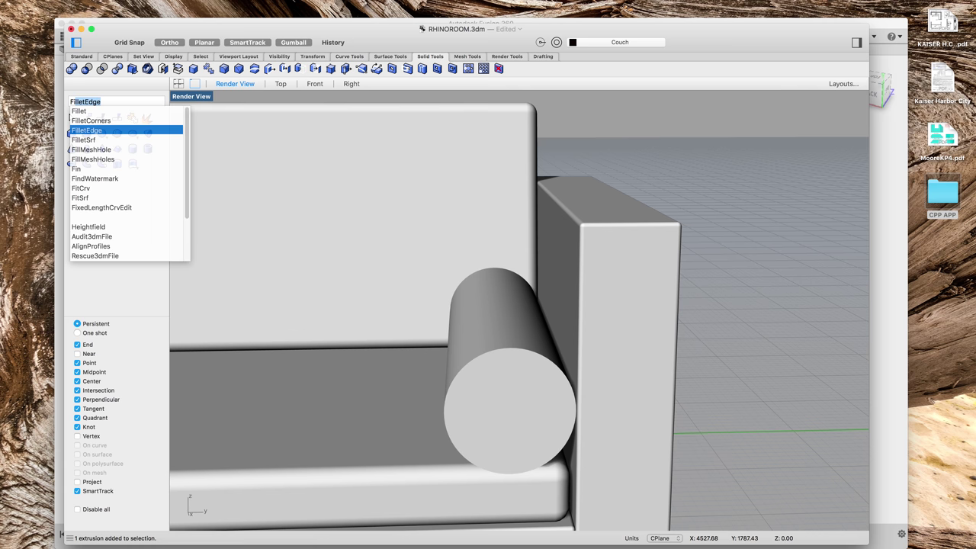
{"action": "key", "text": "Return"}
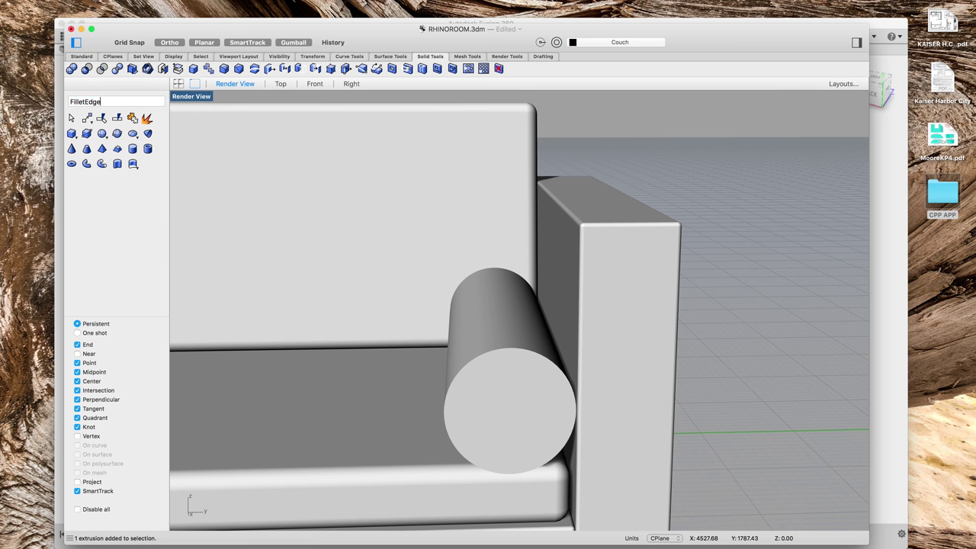
{"action": "type", "text": "\\"}
{"action": "key", "text": "Return"}
{"action": "left_click", "coordinate": [543, 359]}
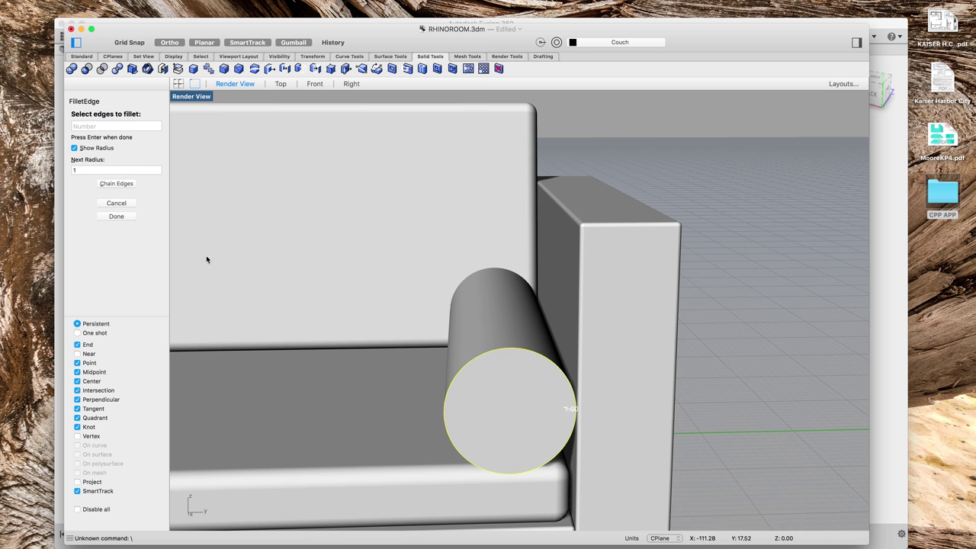
{"action": "left_click", "coordinate": [82, 170]}
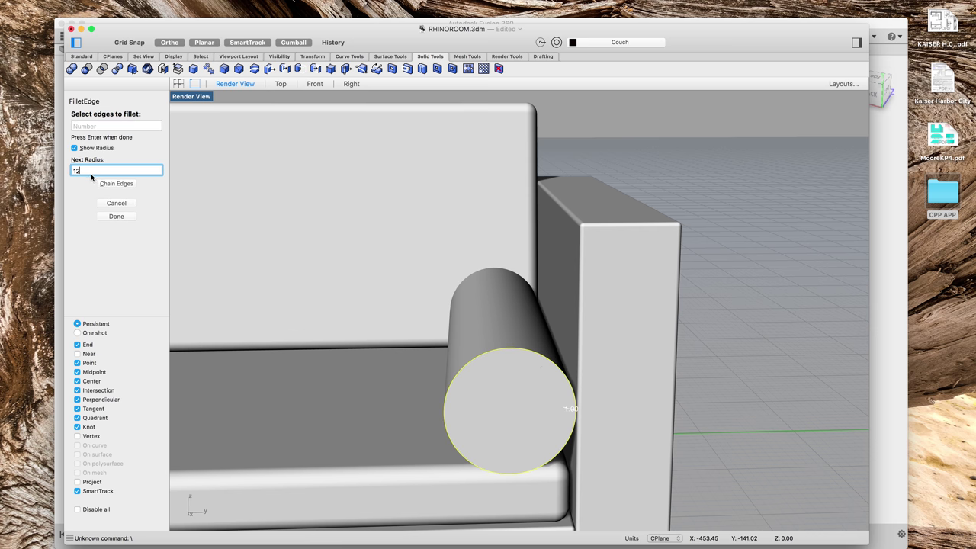
{"action": "type", "text": "12"}
{"action": "key", "text": "Return"}
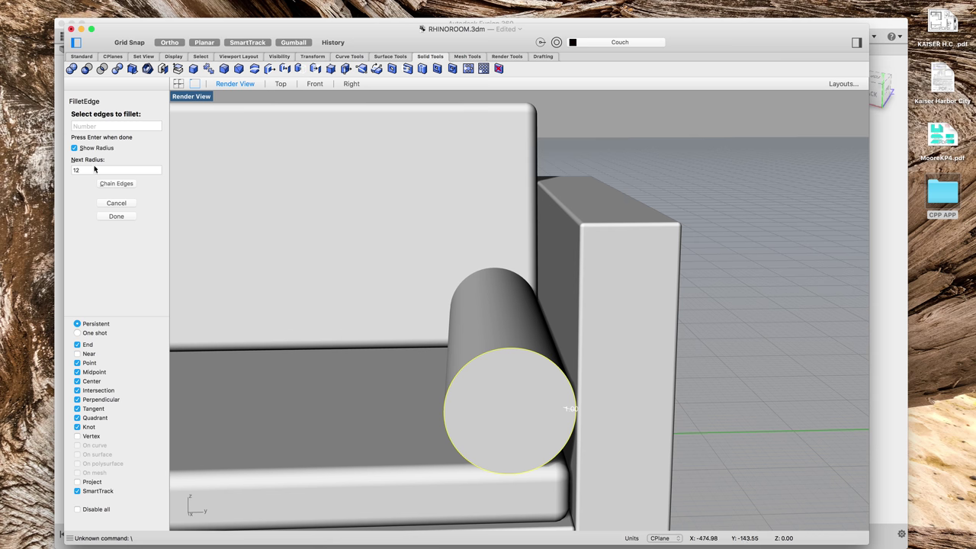
{"action": "left_click", "coordinate": [95, 170]}
{"action": "key", "text": "Return"}
{"action": "key", "text": "Return"}
{"action": "key", "text": "Return"}
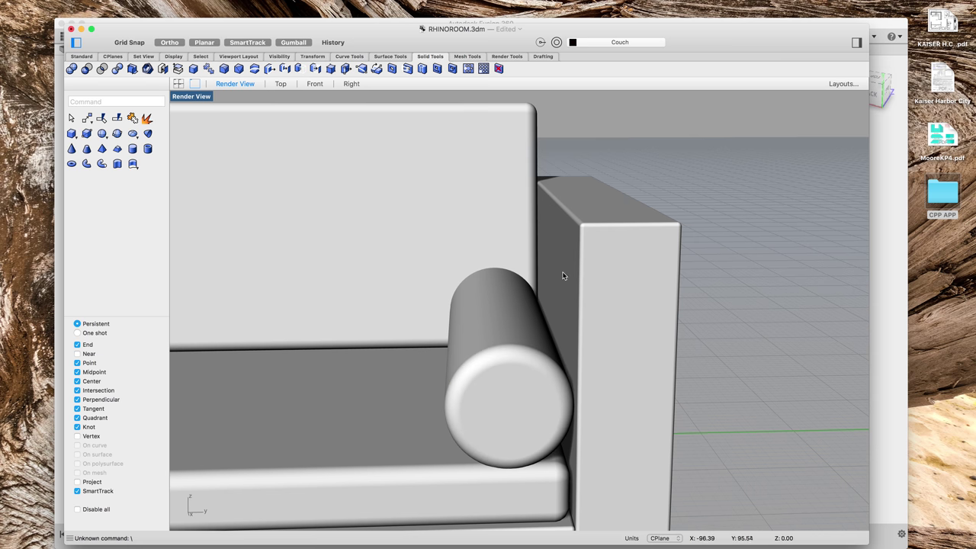
Step: Mirror a copy of the filleted bolster across the couch's center line to rest beside the opposite arm
{"action": "scroll", "coordinate": [562, 271], "scroll_direction": "down", "scroll_amount": 5}
{"action": "scroll", "coordinate": [555, 302], "scroll_direction": "up", "scroll_amount": 4}
{"action": "left_click", "coordinate": [518, 315]}
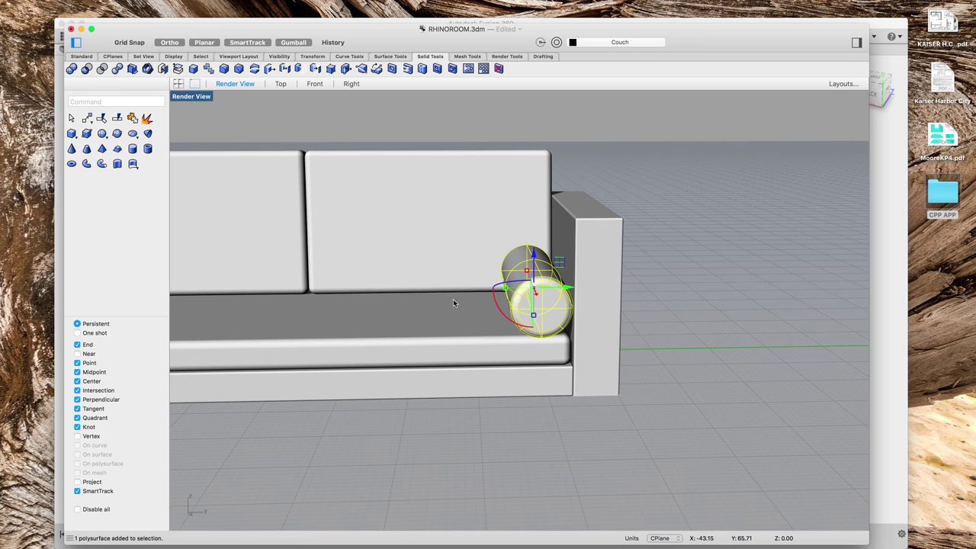
{"action": "type", "text": "Mirror"}
{"action": "key", "text": "Return"}
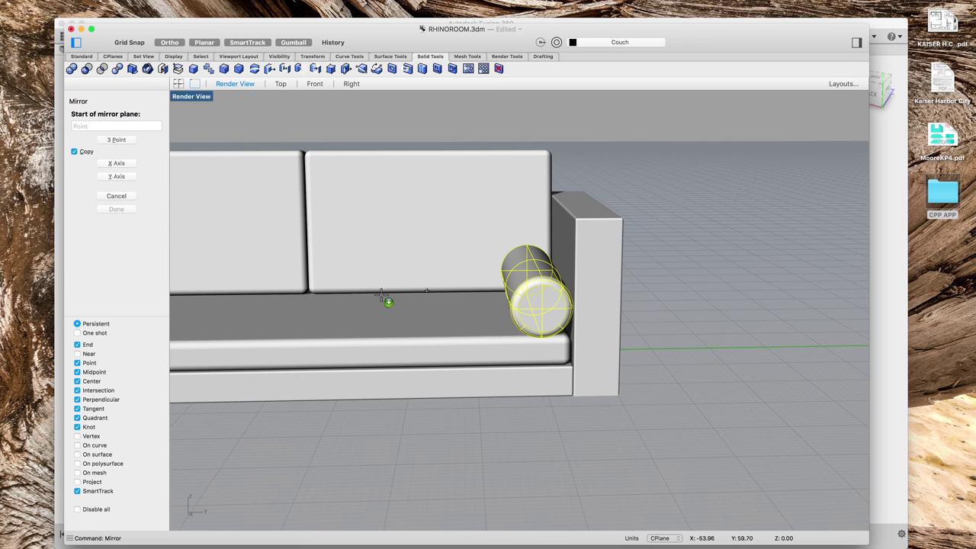
{"action": "left_click", "coordinate": [302, 381]}
{"action": "left_click", "coordinate": [290, 427]}
{"action": "scroll", "coordinate": [289, 431], "scroll_direction": "down", "scroll_amount": 5}
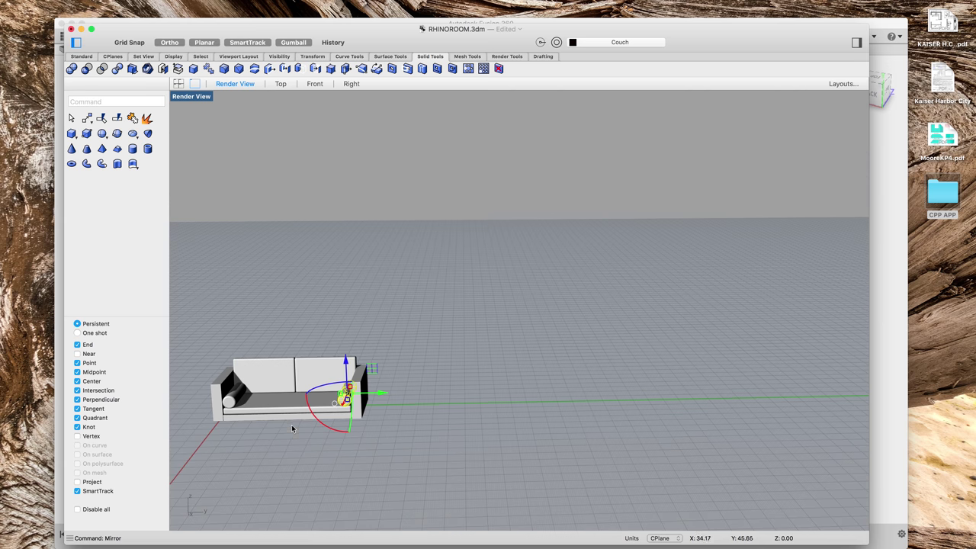
{"action": "key", "text": "Return"}
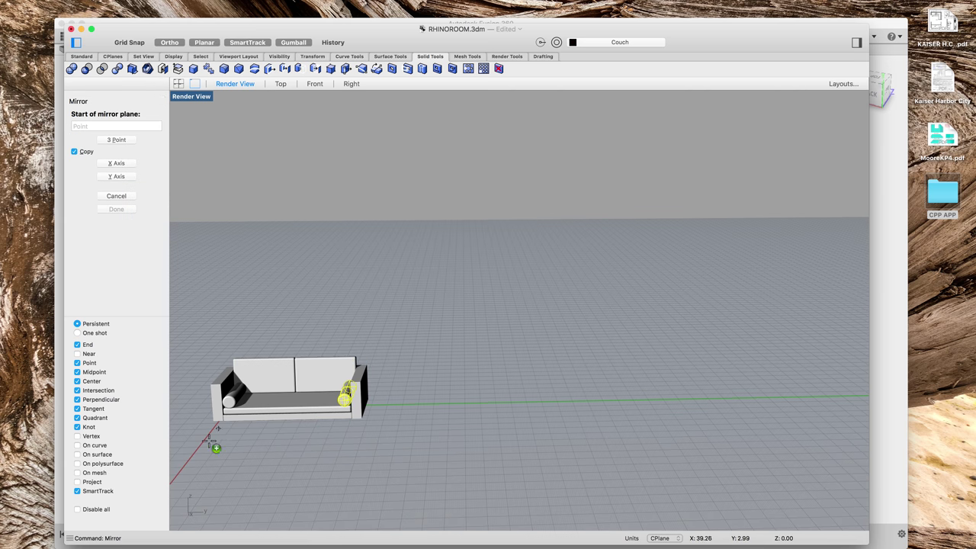
{"action": "key", "text": "Escape"}
{"action": "key", "text": "Escape"}
{"action": "scroll", "coordinate": [212, 446], "scroll_direction": "up", "scroll_amount": 3}
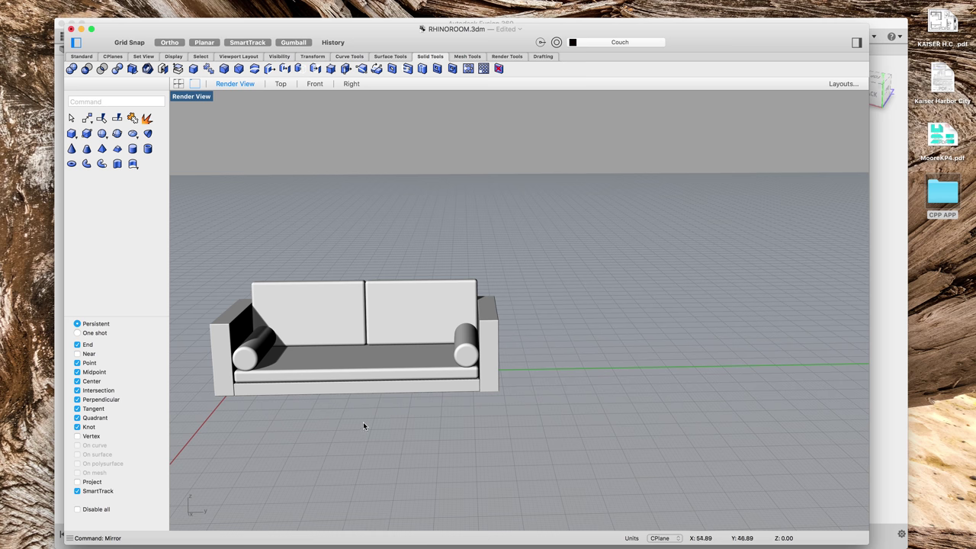
Step: In the Top view, draw a rectangle around the couch's full footprint, from one outer corner to the opposite one
{"action": "right_click_drag", "start_coordinate": [368, 423], "coordinate": [329, 306]}
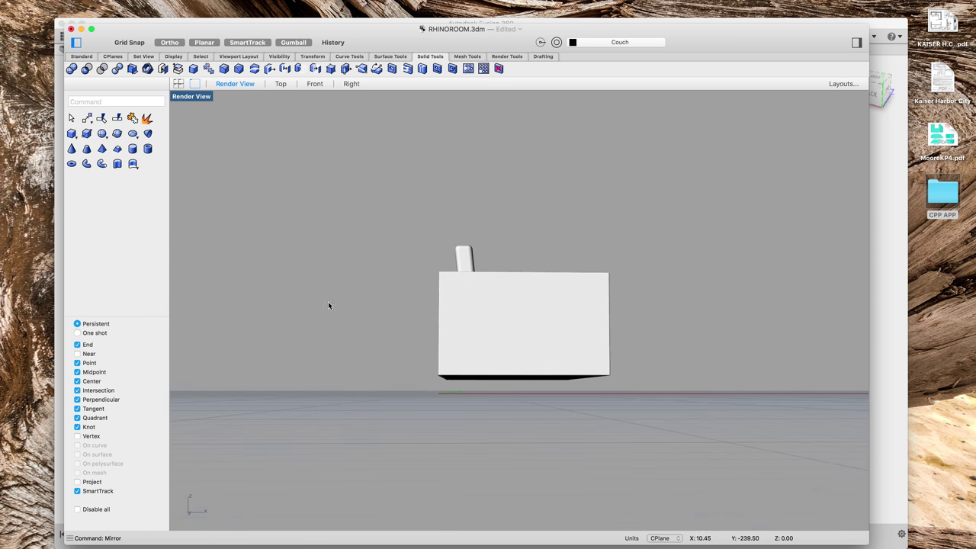
{"action": "left_click", "coordinate": [318, 86]}
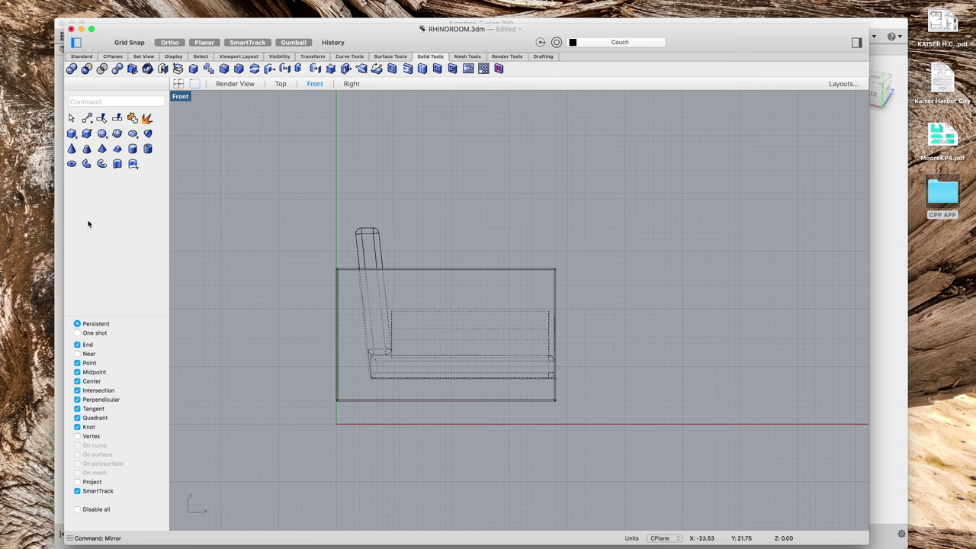
{"action": "left_click", "coordinate": [280, 84]}
{"action": "right_click", "coordinate": [422, 468]}
{"action": "left_click", "coordinate": [471, 371]}
{"action": "right_click_drag", "start_coordinate": [461, 436], "coordinate": [498, 282]}
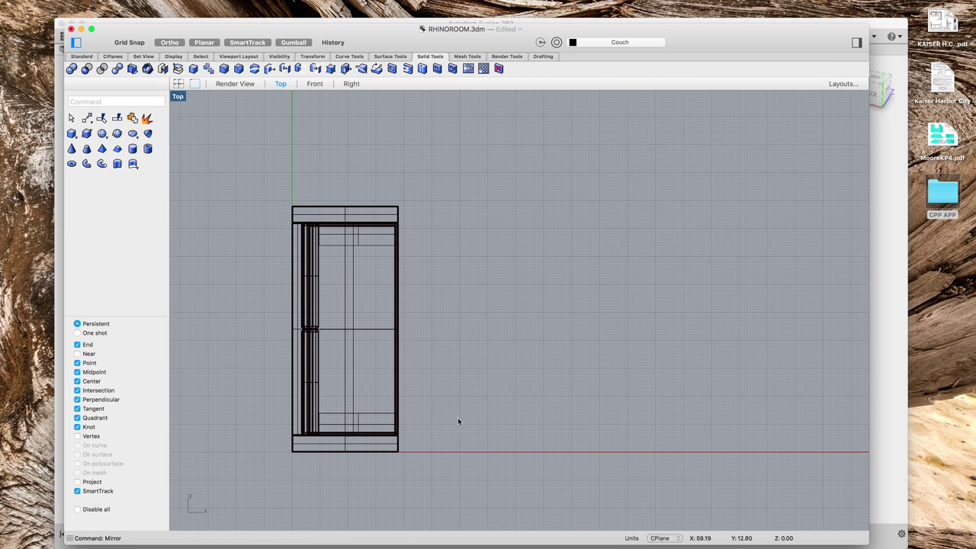
{"action": "type", "text": "rectangle"}
{"action": "key", "text": "Return"}
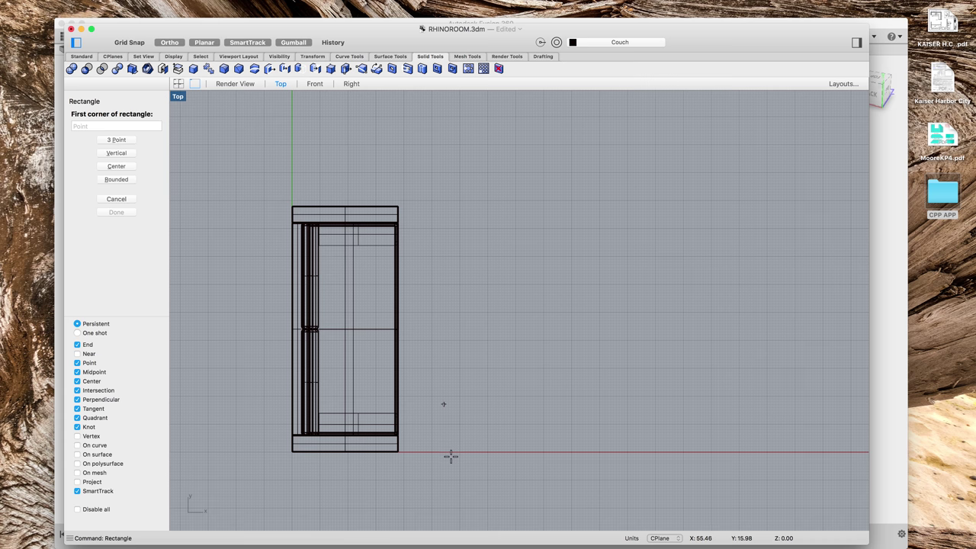
{"action": "scroll", "coordinate": [391, 453], "scroll_direction": "up", "scroll_amount": 5}
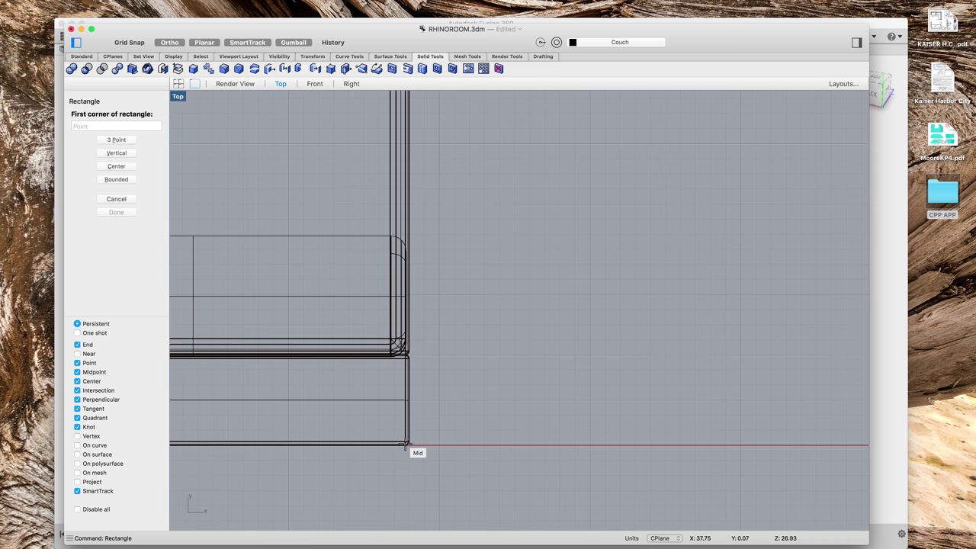
{"action": "left_click", "coordinate": [397, 449]}
{"action": "scroll", "coordinate": [396, 431], "scroll_direction": "down", "scroll_amount": 3}
{"action": "scroll", "coordinate": [397, 431], "scroll_direction": "down", "scroll_amount": 3}
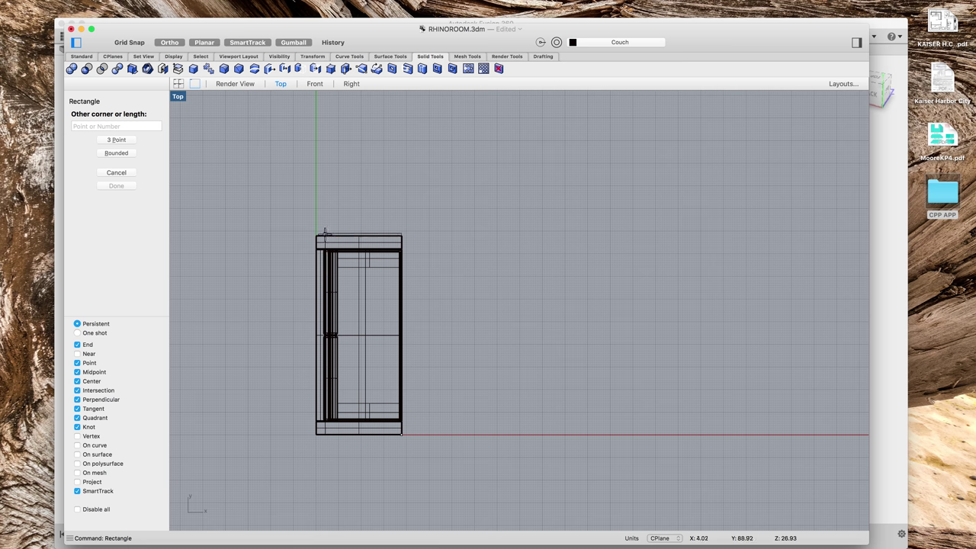
{"action": "left_click", "coordinate": [316, 236]}
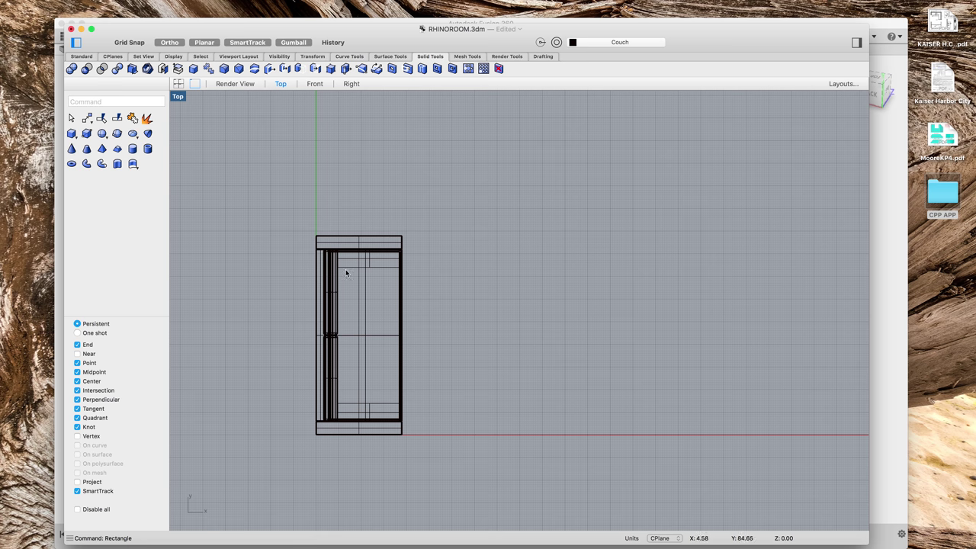
Step: Select the couch's body, both arms and both bolsters in the Top view and hide them
{"action": "left_click", "coordinate": [336, 337]}
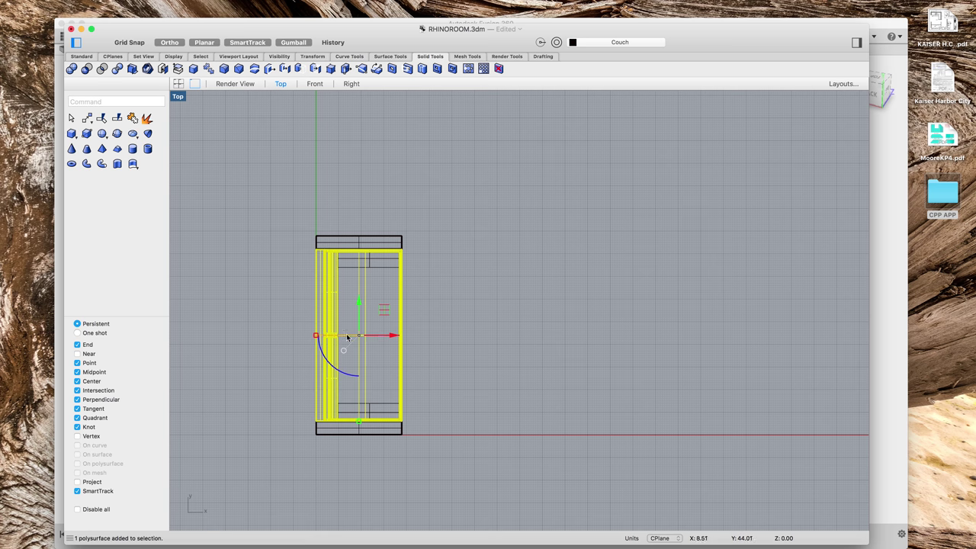
{"action": "left_click", "coordinate": [341, 431], "text": "shift"}
{"action": "left_click", "coordinate": [355, 243], "text": "shift"}
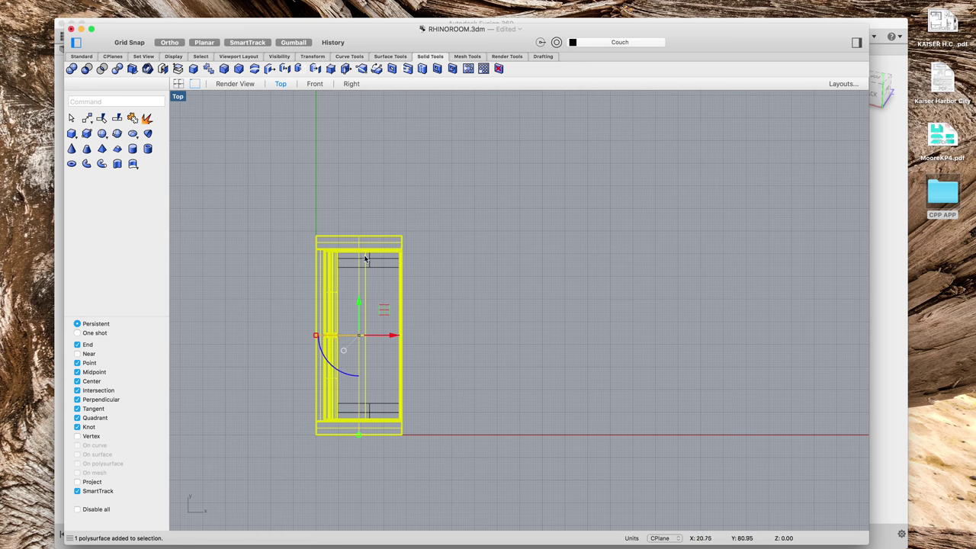
{"action": "left_click", "coordinate": [355, 261], "text": "shift"}
{"action": "left_click", "coordinate": [351, 414], "text": "shift"}
{"action": "right_click", "coordinate": [495, 360]}
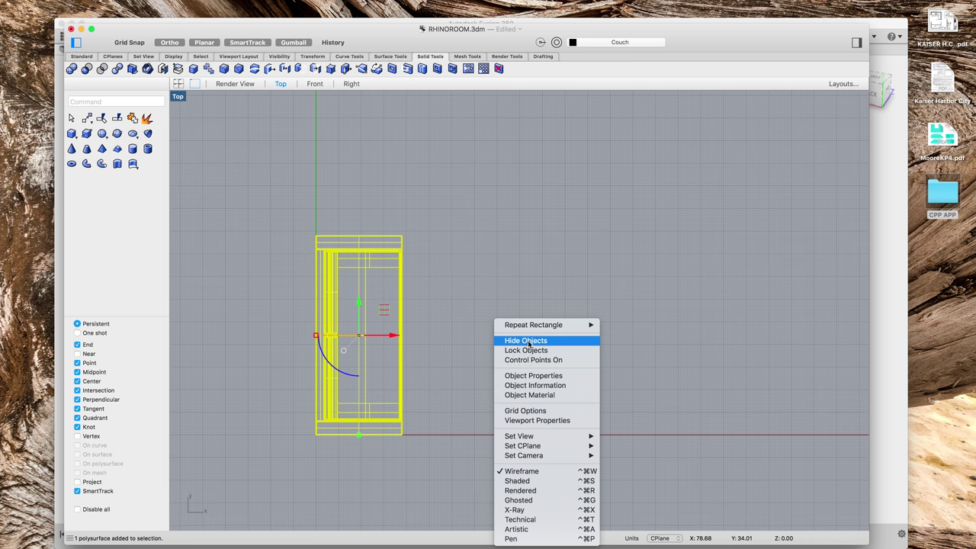
{"action": "left_click", "coordinate": [528, 341]}
Step: Examine the remaining outline curves in the Render View and Top view to check the footprint rectangle's height
{"action": "left_click", "coordinate": [371, 236]}
{"action": "mouse_move", "coordinate": [528, 434]}
{"action": "right_mouse_down"}
{"action": "mouse_move", "coordinate": [480, 422]}
{"action": "mouse_move", "coordinate": [553, 469]}
{"action": "right_mouse_up"}
{"action": "left_click", "coordinate": [229, 84]}
{"action": "mouse_move", "coordinate": [349, 417]}
{"action": "right_mouse_down", "text": "shift"}
{"action": "mouse_move", "coordinate": [382, 453]}
{"action": "mouse_move", "coordinate": [404, 454]}
{"action": "right_mouse_up", "text": "shift"}
{"action": "right_click_drag", "start_coordinate": [456, 410], "coordinate": [433, 370]}
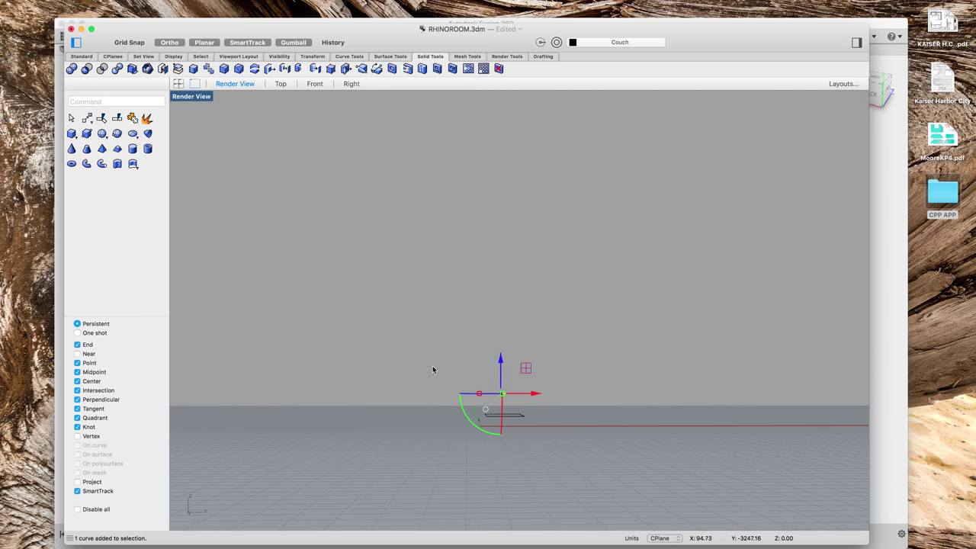
{"action": "left_click", "coordinate": [279, 84]}
{"action": "key", "text": "Escape"}
{"action": "left_click", "coordinate": [312, 216]}
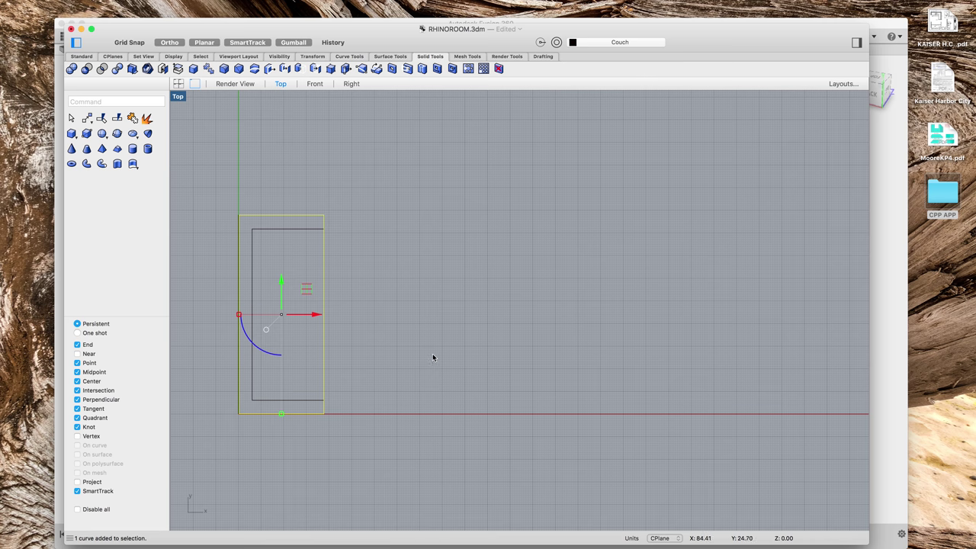
{"action": "right_click_drag", "start_coordinate": [528, 402], "coordinate": [578, 398]}
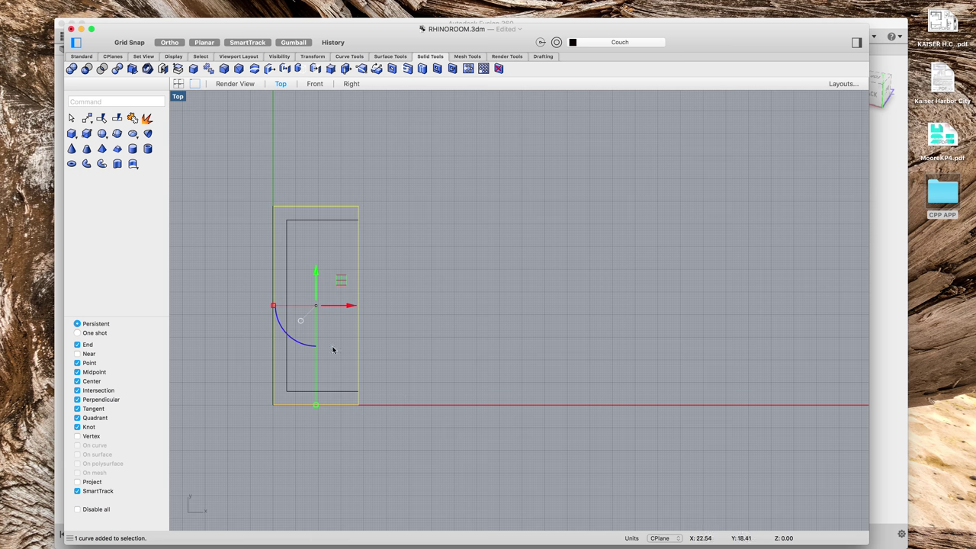
{"action": "key", "text": "Escape"}
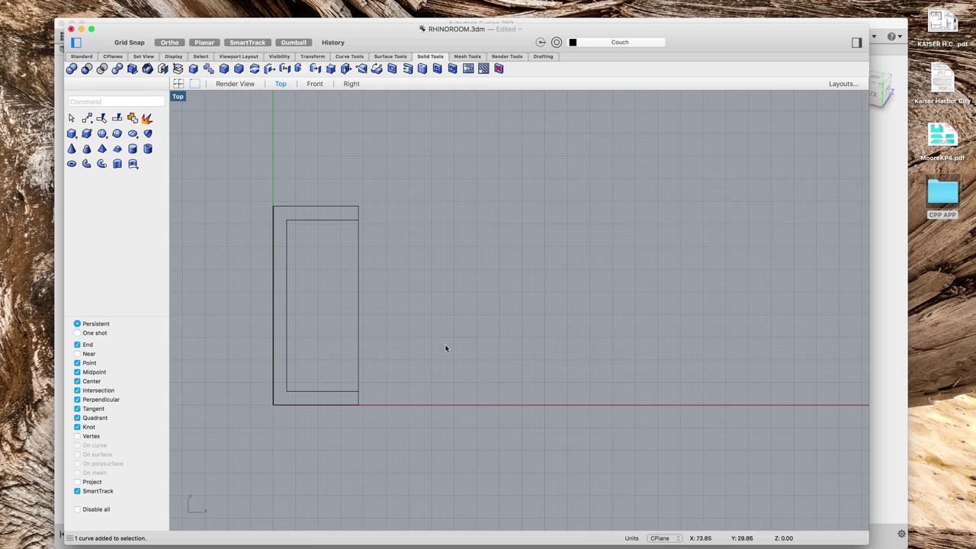
Step: Move the footprint rectangle down to the ground plane so its corner sits at the origin, 0
{"action": "left_click", "coordinate": [341, 207]}
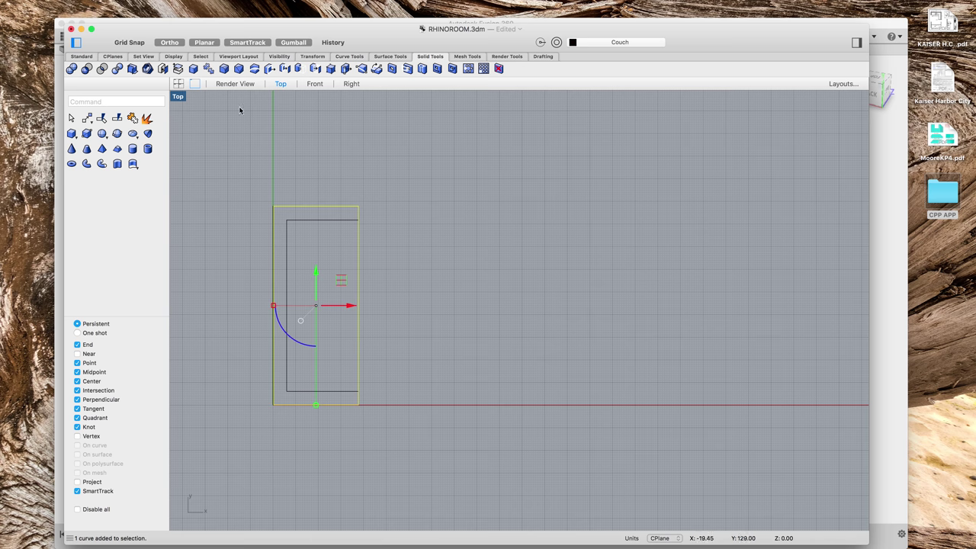
{"action": "left_click", "coordinate": [229, 83]}
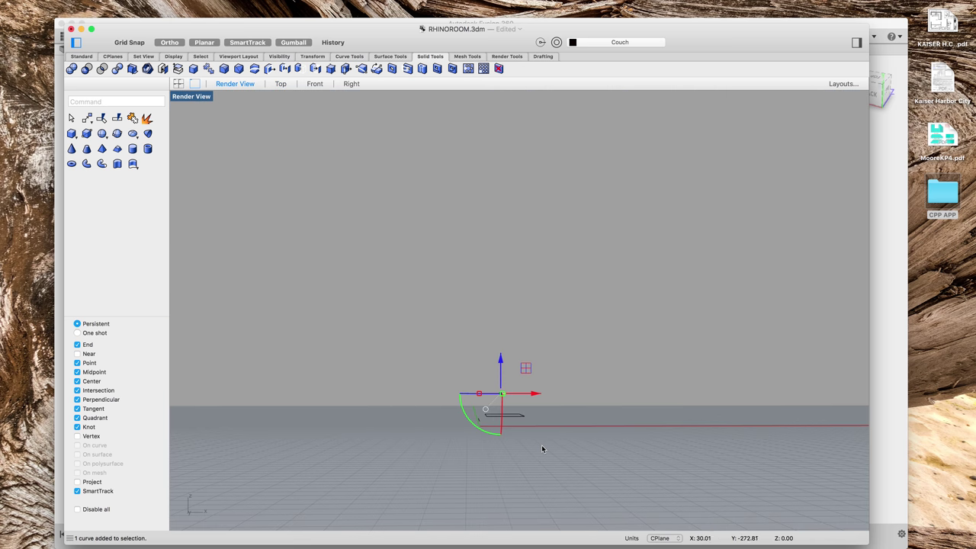
{"action": "type", "text": "move"}
{"action": "key", "text": "Return"}
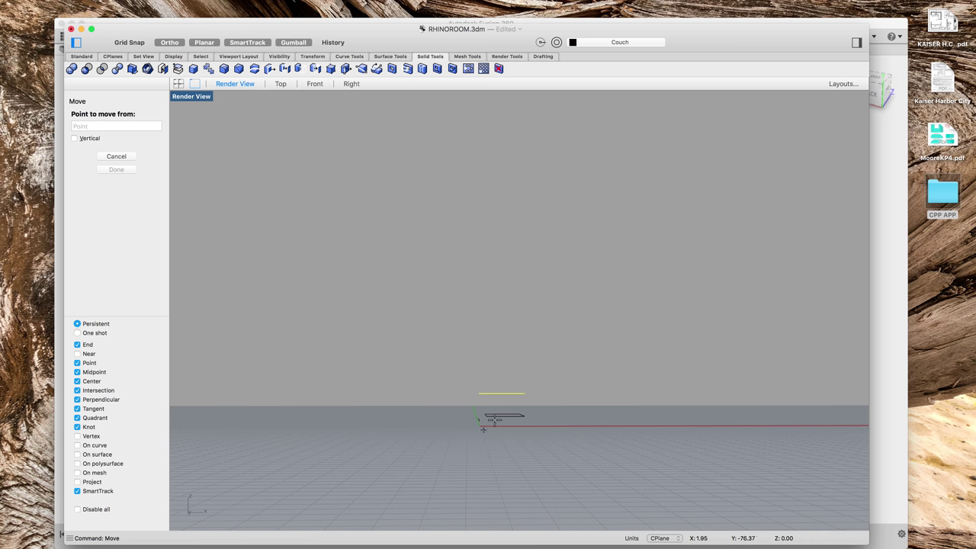
{"action": "scroll", "coordinate": [475, 395], "scroll_direction": "up", "scroll_amount": 3}
{"action": "right_click_drag", "start_coordinate": [466, 420], "coordinate": [488, 427]}
{"action": "left_click", "coordinate": [555, 412]}
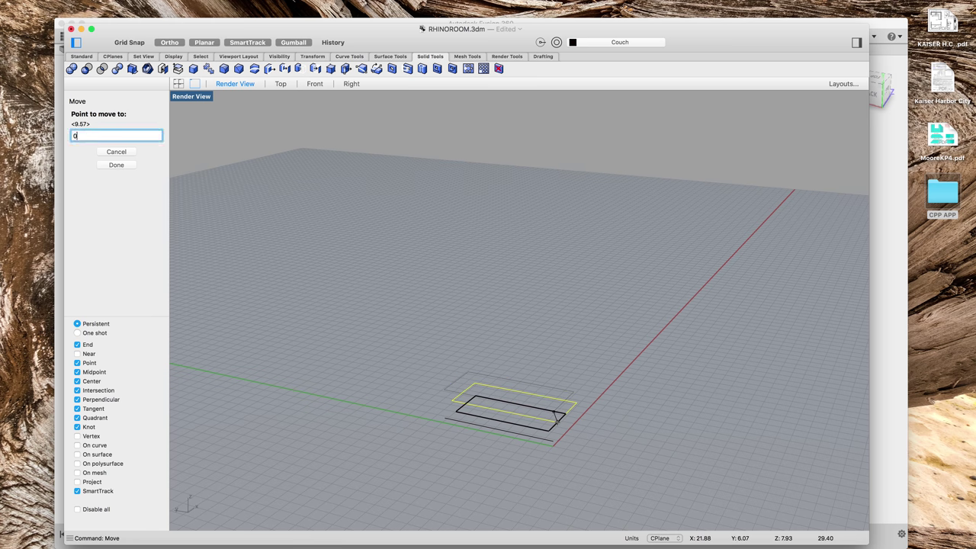
{"action": "left_click", "coordinate": [558, 418]}
Step: Delete the smaller leftover curve inside the footprint rectangle
{"action": "right_click_drag", "start_coordinate": [720, 494], "coordinate": [567, 458]}
{"action": "left_click", "coordinate": [533, 452]}
{"action": "scroll", "coordinate": [499, 368], "scroll_direction": "up", "scroll_amount": 8}
{"action": "right_click_drag", "start_coordinate": [499, 369], "coordinate": [522, 411]}
{"action": "scroll", "coordinate": [522, 411], "scroll_direction": "down", "scroll_amount": 6}
{"action": "left_click", "coordinate": [503, 438]}
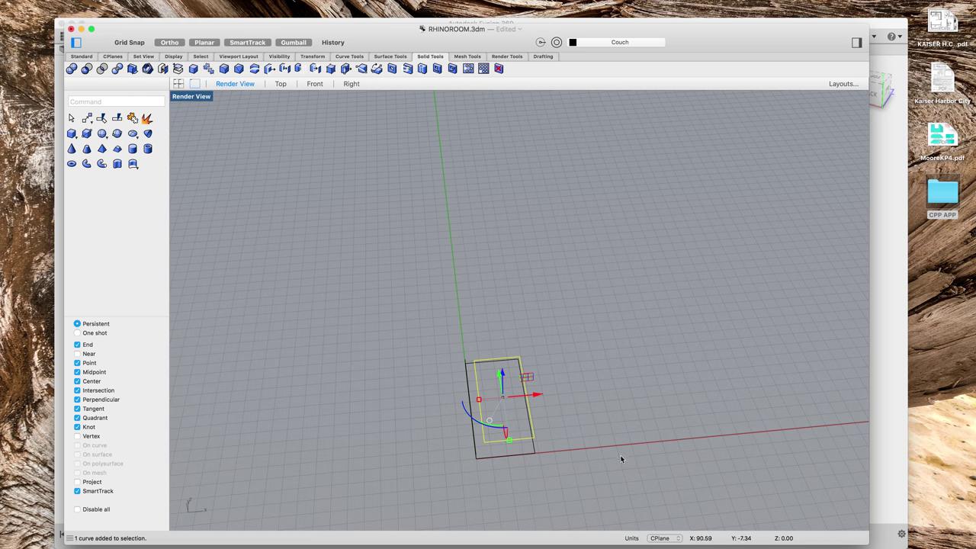
{"action": "key", "text": "Delete"}
Step: Delete the other leftover construction curve in the Render View, keeping only the footprint rectangle
{"action": "scroll", "coordinate": [468, 373], "scroll_direction": "up", "scroll_amount": 10}
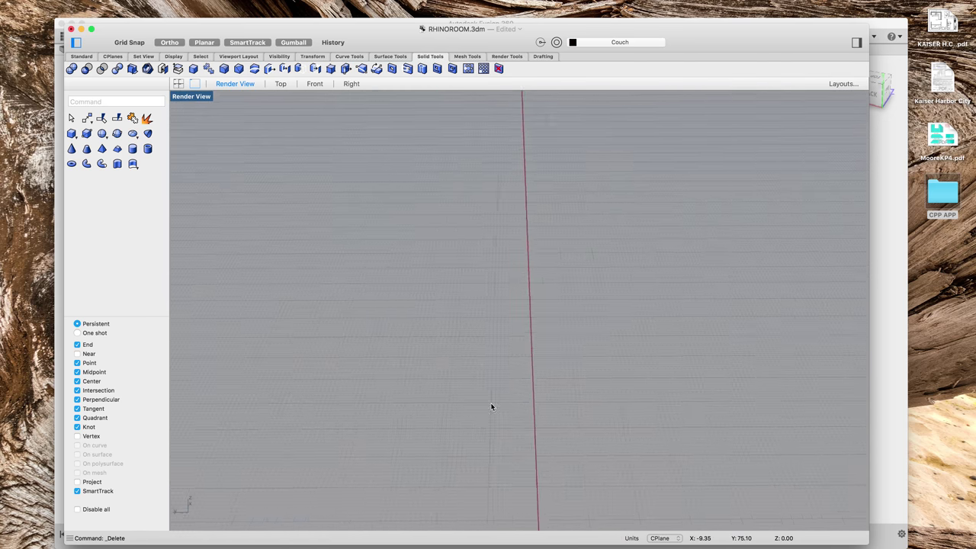
{"action": "scroll", "coordinate": [491, 409], "scroll_direction": "down", "scroll_amount": 10}
{"action": "scroll", "coordinate": [382, 488], "scroll_direction": "up", "scroll_amount": 5}
{"action": "left_click", "coordinate": [547, 424]}
{"action": "key", "text": "Delete"}
{"action": "scroll", "coordinate": [602, 516], "scroll_direction": "down", "scroll_amount": 5}
{"action": "scroll", "coordinate": [697, 514], "scroll_direction": "up", "scroll_amount": 4}
{"action": "right_click_drag", "start_coordinate": [697, 514], "coordinate": [755, 343]}
{"action": "scroll", "coordinate": [666, 495], "scroll_direction": "down", "scroll_amount": 8}
{"action": "scroll", "coordinate": [694, 518], "scroll_direction": "up", "scroll_amount": 4}
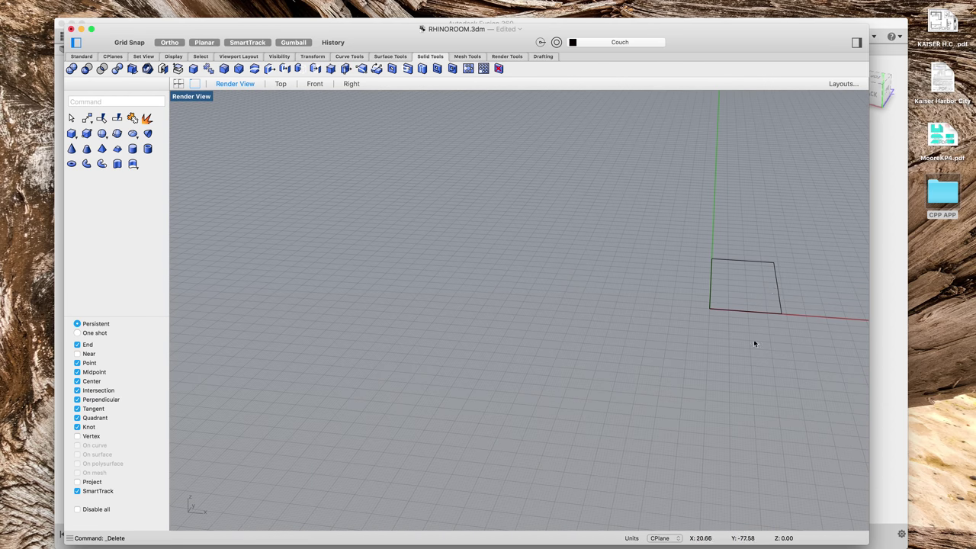
Step: Select the footprint rectangle in the Top view and explode it into separate edge lines
{"action": "left_click", "coordinate": [776, 287]}
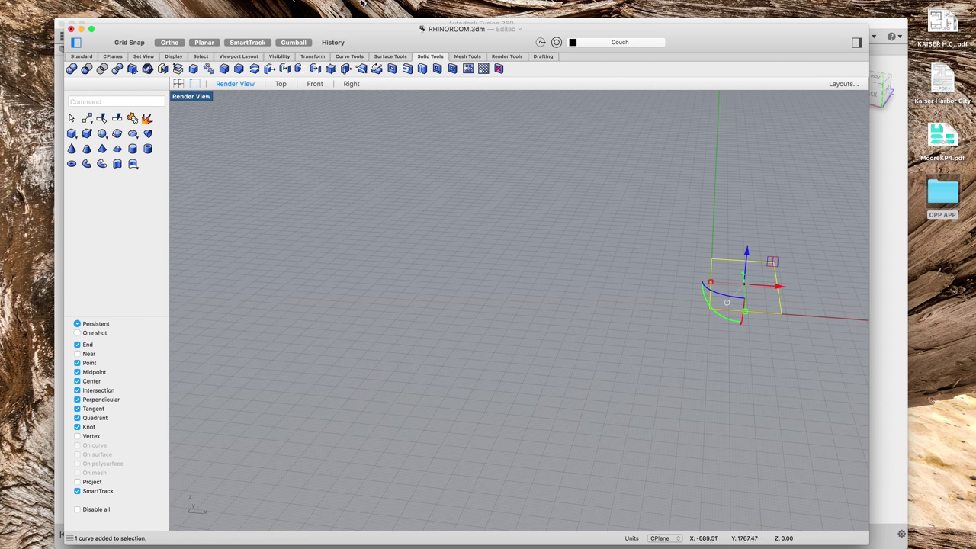
{"action": "left_click", "coordinate": [279, 84]}
{"action": "left_click", "coordinate": [371, 216]}
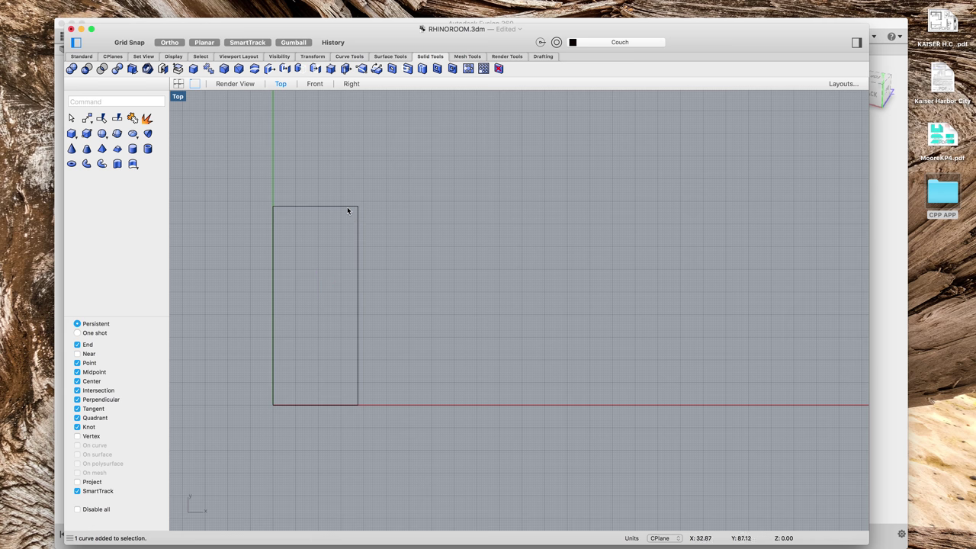
{"action": "left_click", "coordinate": [348, 207]}
{"action": "right_click", "coordinate": [347, 206]}
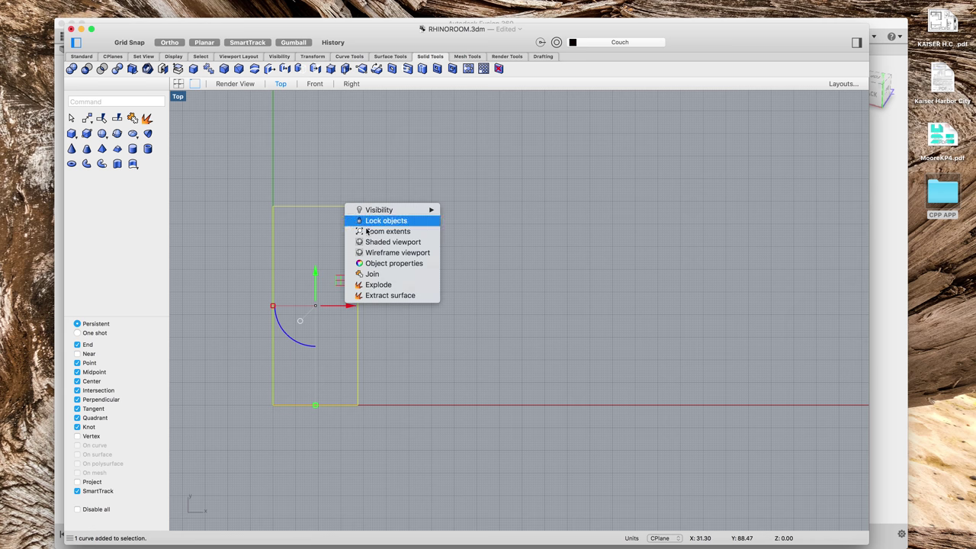
{"action": "left_click", "coordinate": [378, 285]}
Step: Offset the footprint's long edge opposite the Y axis and its short edge opposite the X axis inward by 4
{"action": "type", "text": "offset"}
{"action": "key", "text": "Return"}
{"action": "left_click", "coordinate": [357, 288]}
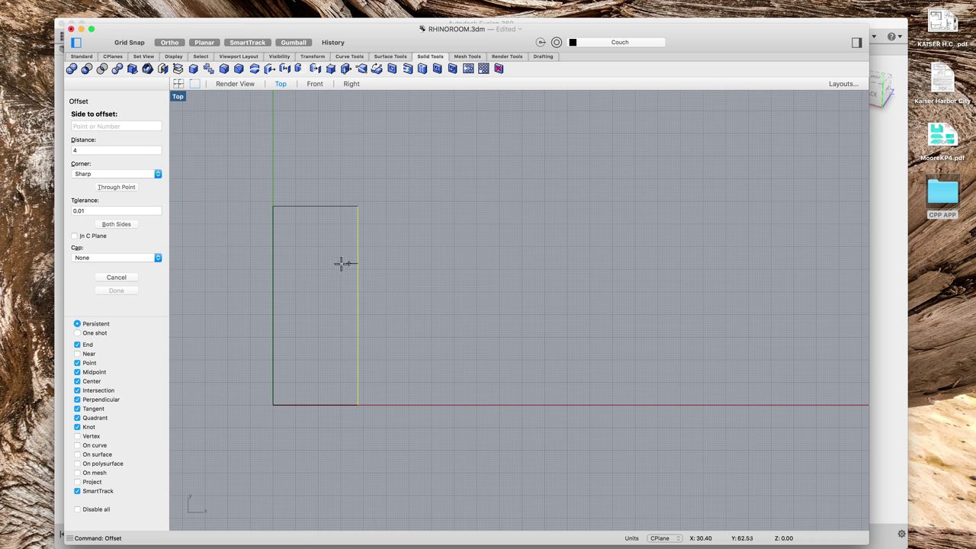
{"action": "left_click", "coordinate": [338, 277]}
{"action": "left_click", "coordinate": [328, 208]}
{"action": "key", "text": "Escape"}
{"action": "key", "text": "Return"}
{"action": "left_click", "coordinate": [324, 207]}
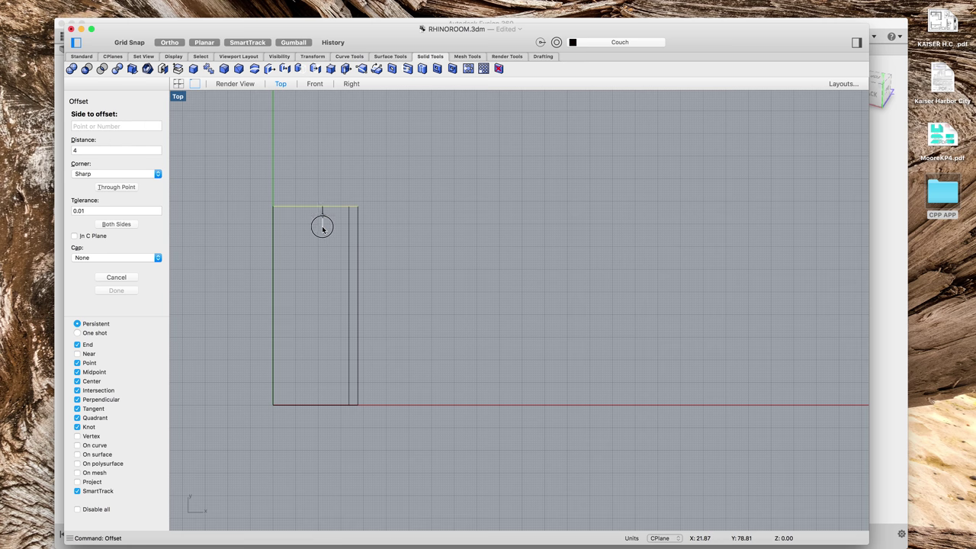
{"action": "left_click", "coordinate": [323, 213]}
Step: Offset the footprint edges lying on the X and Y axes inward by 4
{"action": "key", "text": "Escape"}
{"action": "key", "text": "Return"}
{"action": "left_click", "coordinate": [328, 404]}
{"action": "left_click", "coordinate": [331, 374]}
{"action": "left_click", "coordinate": [272, 362]}
{"action": "key", "text": "Return"}
{"action": "left_click", "coordinate": [311, 360]}
Step: Switch to Safari to examine the leg placement on the Sven sofa's dimensioned photos, and return to Rhino
{"action": "mouse_move", "coordinate": [2, 3]}
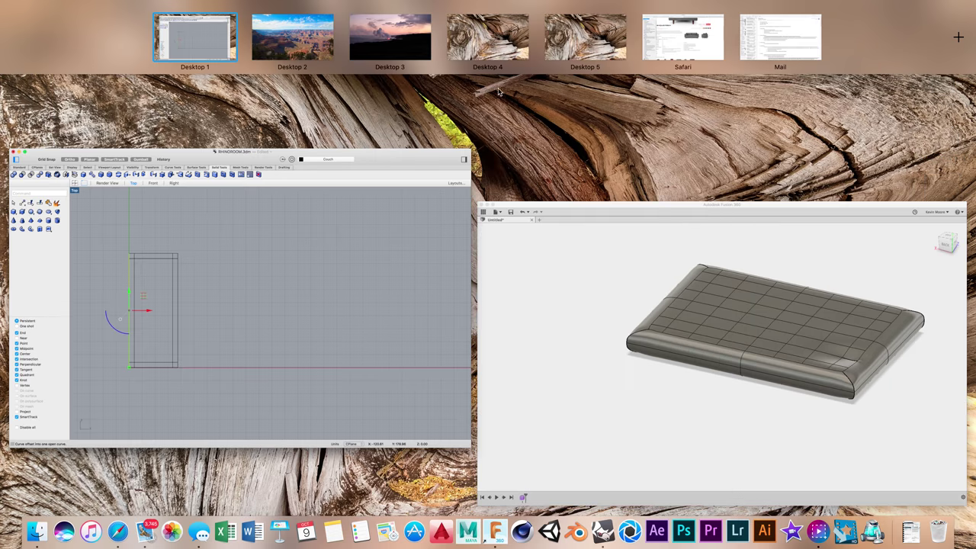
{"action": "left_click", "coordinate": [698, 48]}
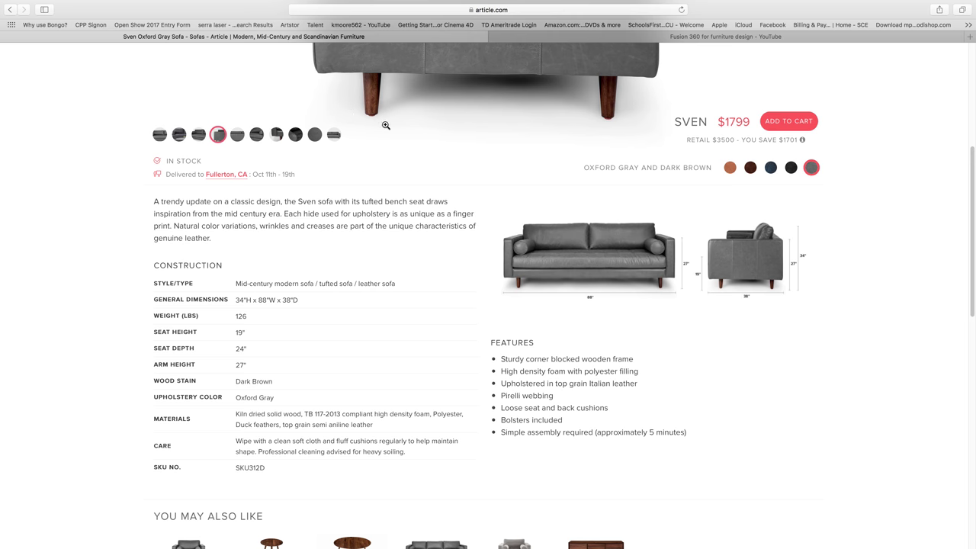
{"action": "scroll", "coordinate": [411, 144], "scroll_direction": "down", "scroll_amount": 5}
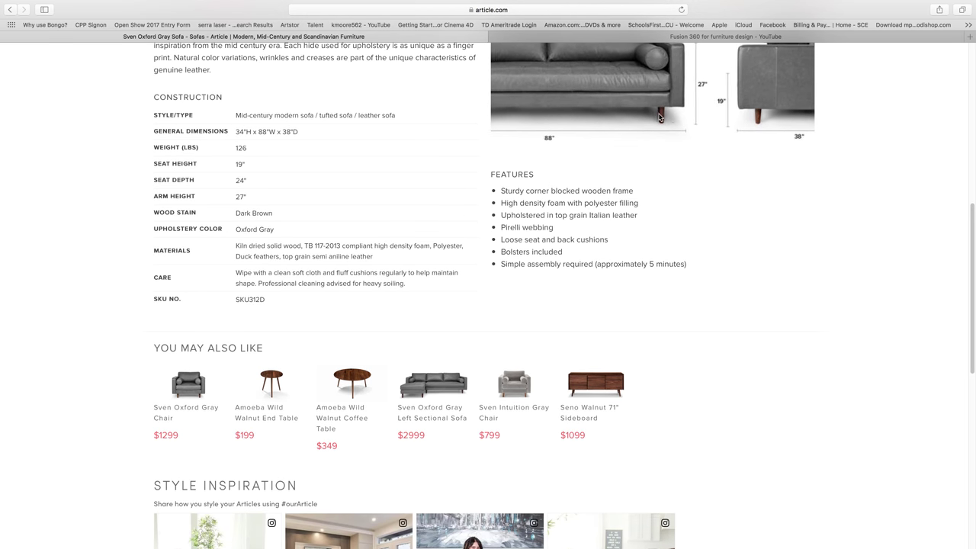
{"action": "key", "text": "ctrl+Up"}
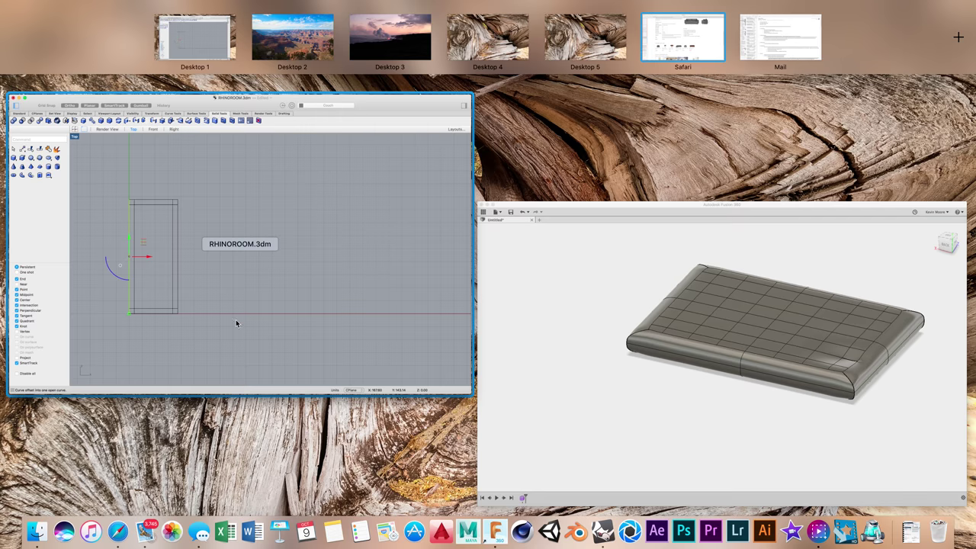
{"action": "left_click", "coordinate": [145, 322]}
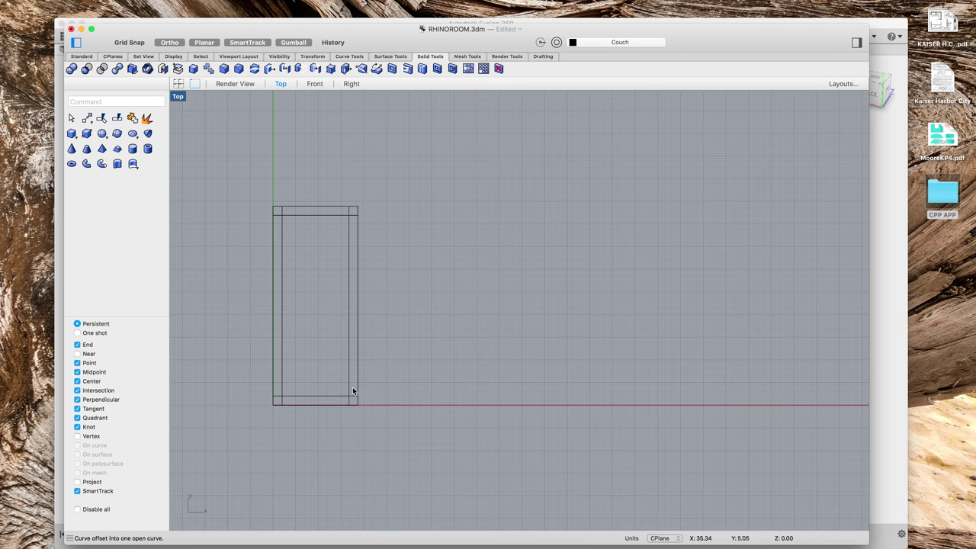
Step: Delete the four inner lines offset by 4, keeping the footprint's outer edges
{"action": "left_click_drag", "start_coordinate": [353, 387], "coordinate": [334, 400]}
{"action": "key", "text": "Delete"}
{"action": "left_click", "coordinate": [292, 217]}
{"action": "key", "text": "Delete"}
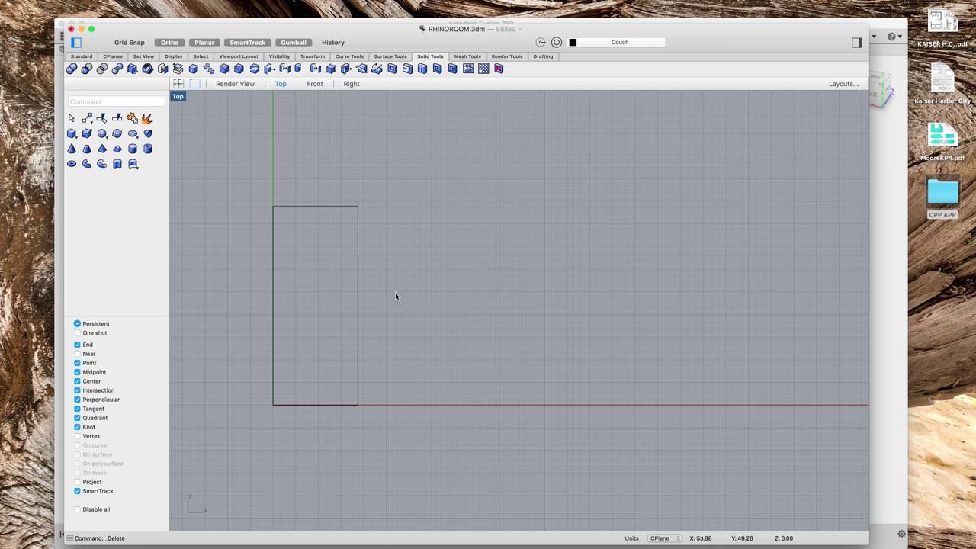
Step: Offset the footprint's long edge opposite the Y axis and its short edge opposite the X axis inward by 5
{"action": "type", "text": "offset"}
{"action": "key", "text": "Return"}
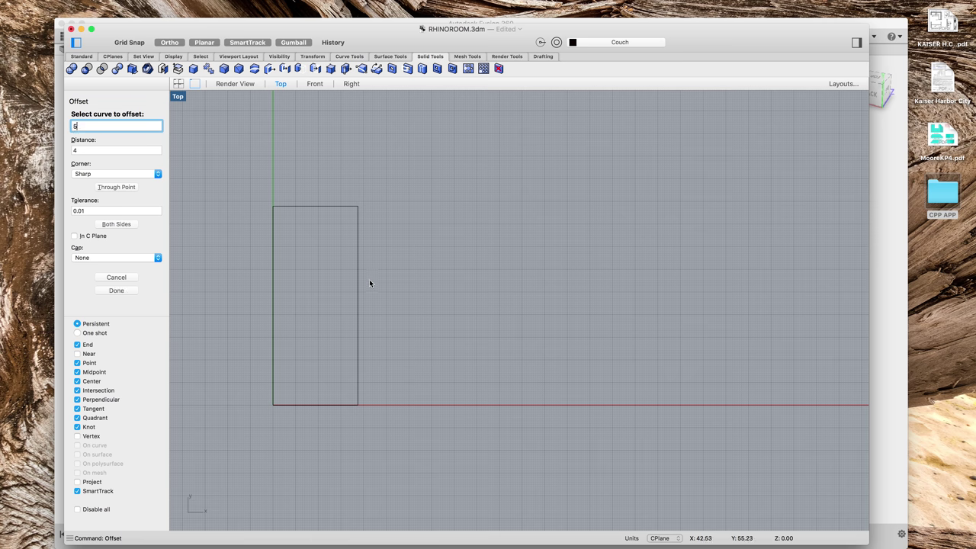
{"action": "left_click", "coordinate": [357, 289]}
{"action": "left_click", "coordinate": [339, 289]}
{"action": "key", "text": "Return"}
{"action": "left_click", "coordinate": [332, 207]}
{"action": "left_click", "coordinate": [327, 240]}
Step: Offset the footprint edges lying on the Y and X axes inward by 5
{"action": "key", "text": "Return"}
{"action": "left_click", "coordinate": [274, 248]}
{"action": "left_click", "coordinate": [304, 252]}
{"action": "key", "text": "Return"}
{"action": "left_click", "coordinate": [312, 403]}
{"action": "left_click", "coordinate": [307, 355]}
{"action": "key", "text": "Return"}
{"action": "key", "text": "Escape"}
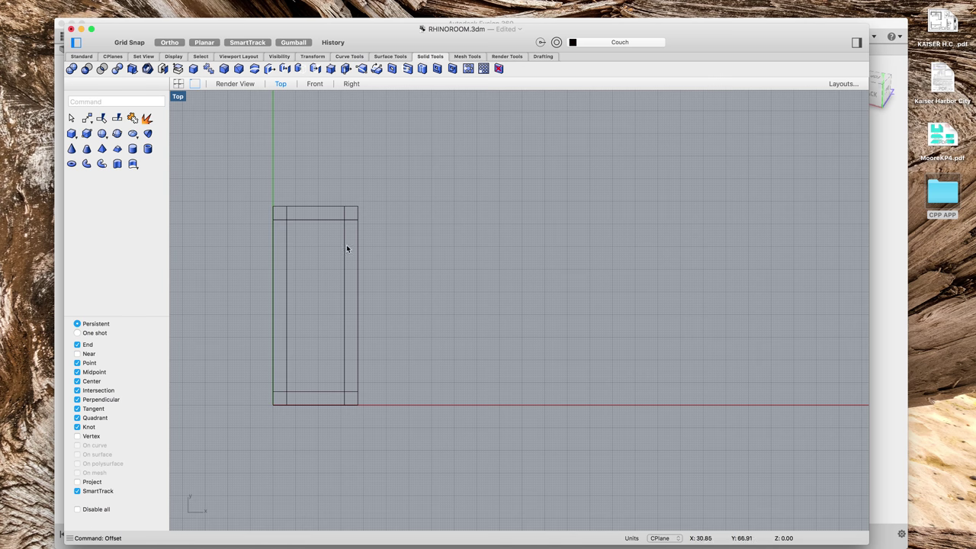
Step: Draw a circle with diameter 1 centered on the offset lines' intersection near the footprint's far corner on the Y axis
{"action": "scroll", "coordinate": [288, 205], "scroll_direction": "up", "scroll_amount": 8}
{"action": "type", "text": "C"}
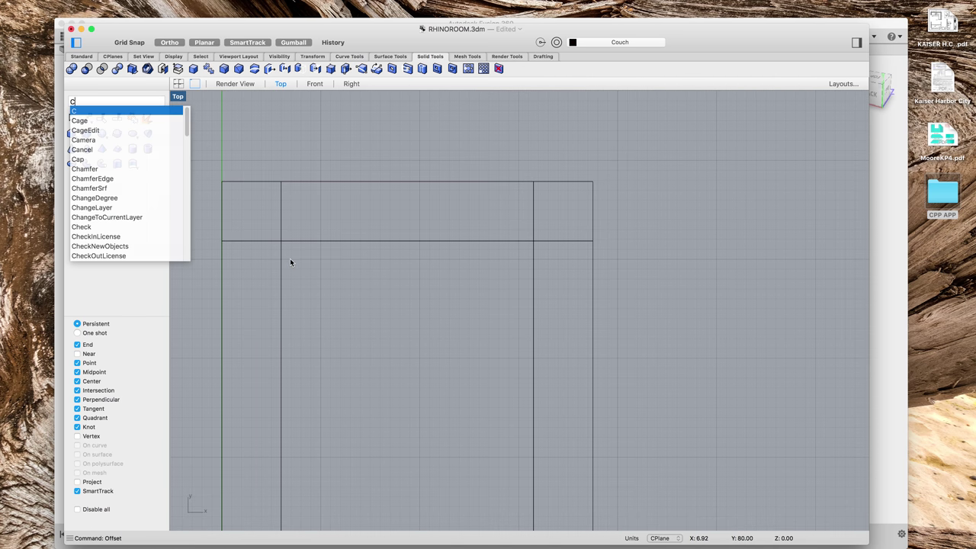
{"action": "type", "text": "opypy"}
{"action": "key", "text": "Return"}
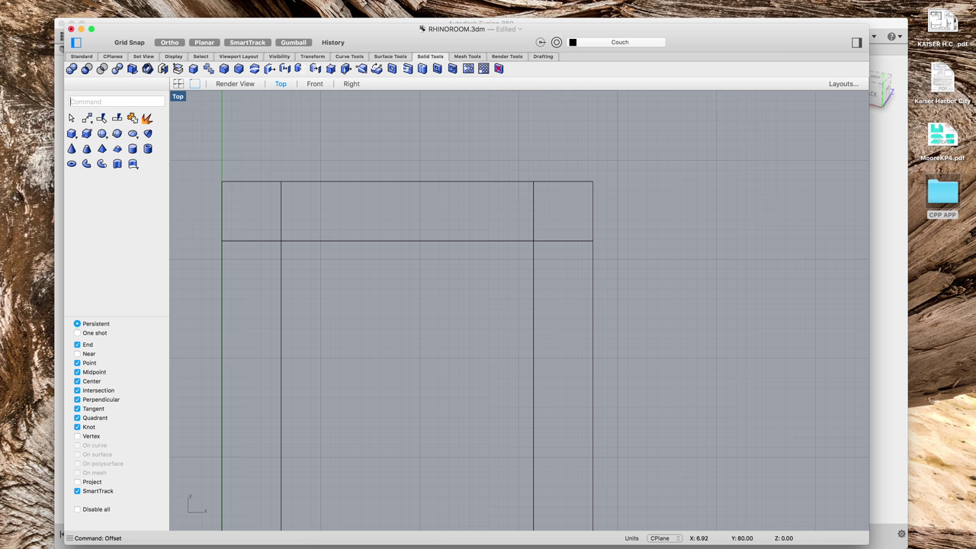
{"action": "type", "text": "circle"}
{"action": "key", "text": "Return"}
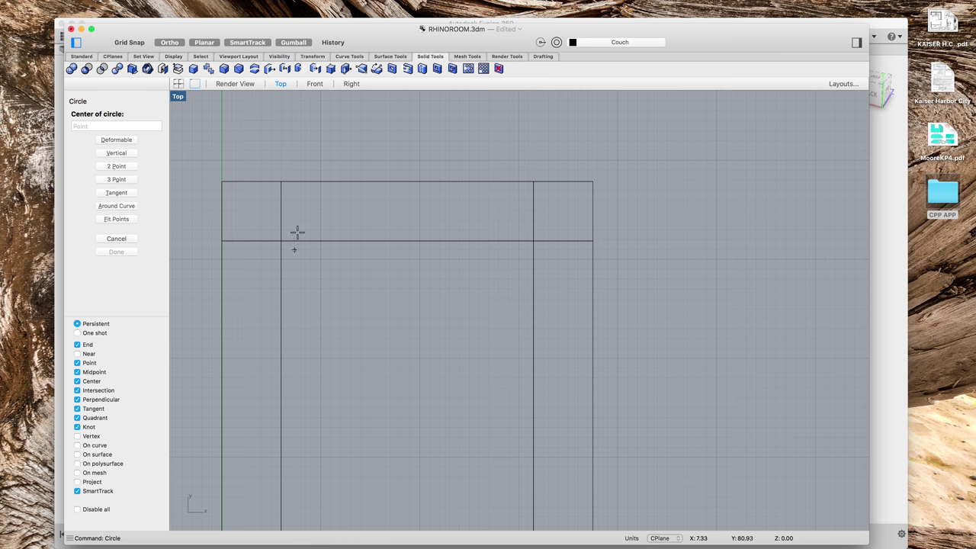
{"action": "left_click", "coordinate": [283, 243]}
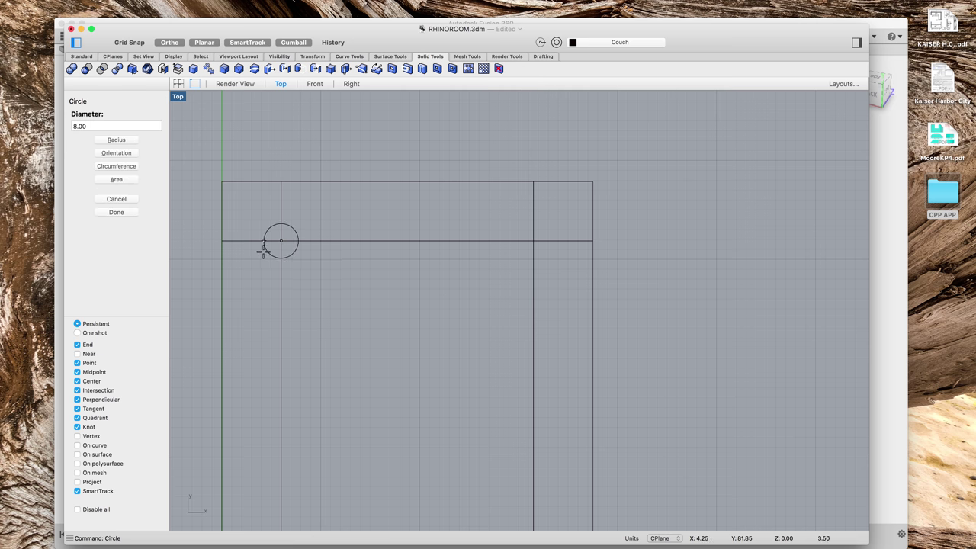
{"action": "type", "text": "dia"}
{"action": "key", "text": "Return"}
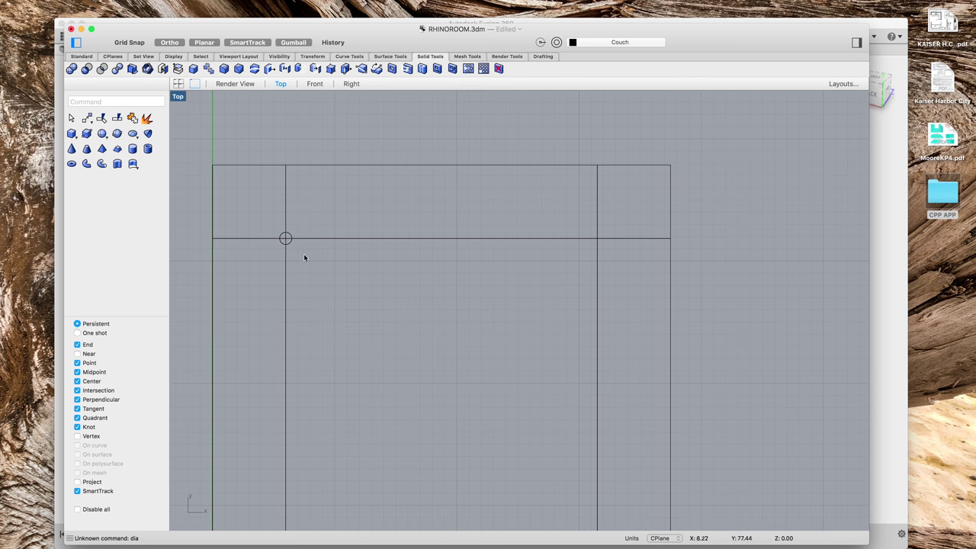
Step: Draw a concentric circle with diameter 2 around the small leg circle
{"action": "key", "text": "Return"}
{"action": "scroll", "coordinate": [281, 239], "scroll_direction": "up", "scroll_amount": 3}
{"action": "left_click", "coordinate": [282, 237]}
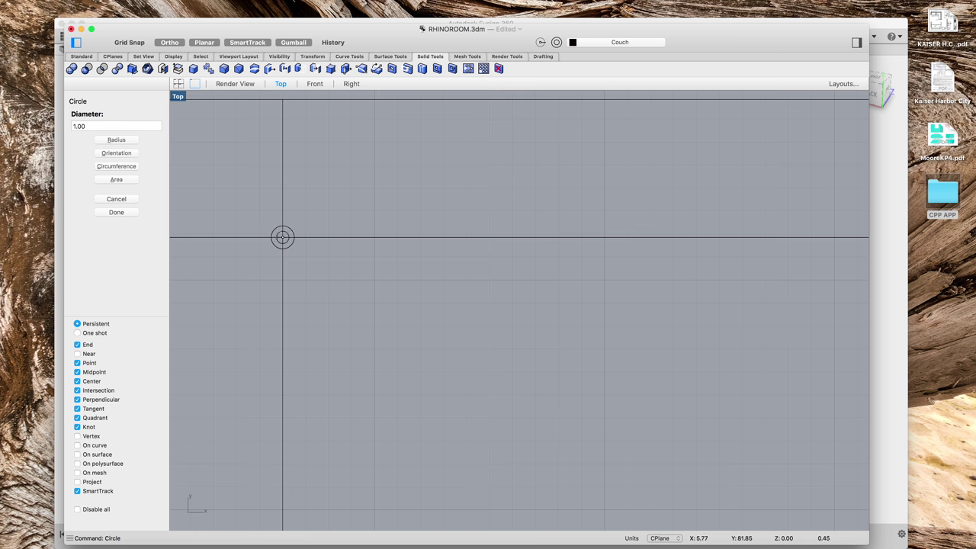
{"action": "type", "text": "dia"}
{"action": "key", "text": "Return"}
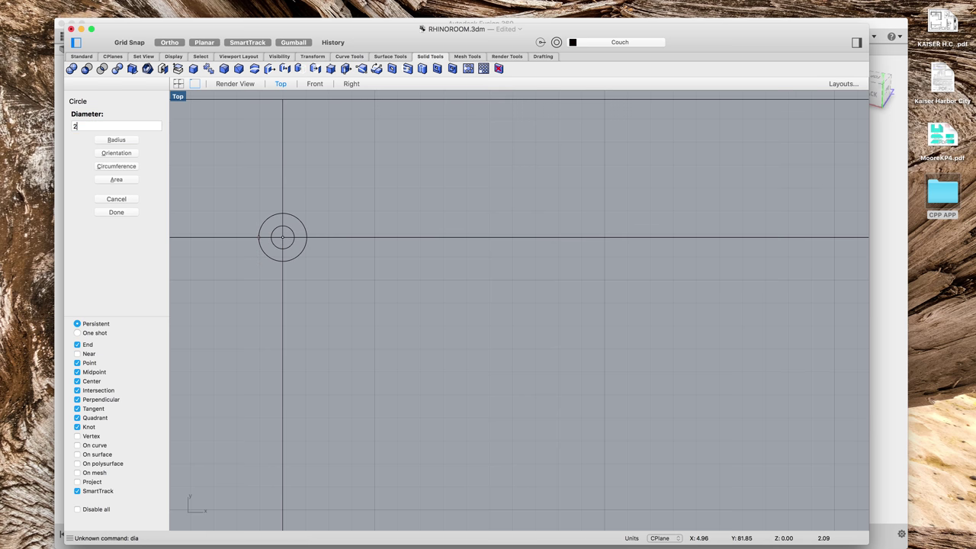
{"action": "left_click", "coordinate": [258, 237]}
{"action": "scroll", "coordinate": [261, 258], "scroll_direction": "up", "scroll_amount": 2}
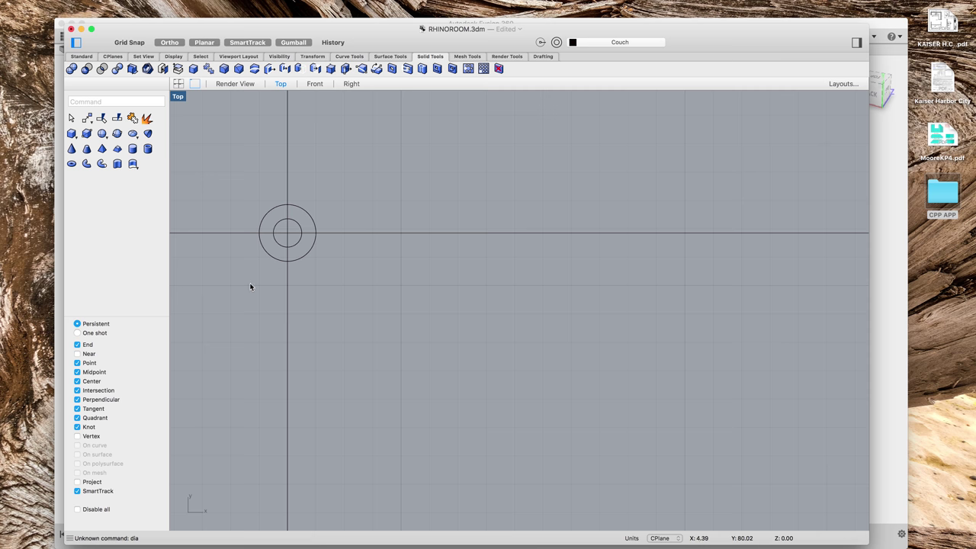
Step: Switch to Safari to check the leg shape in the sofa's front photo, and return to Rhino
{"action": "key", "text": "ctrl+Up"}
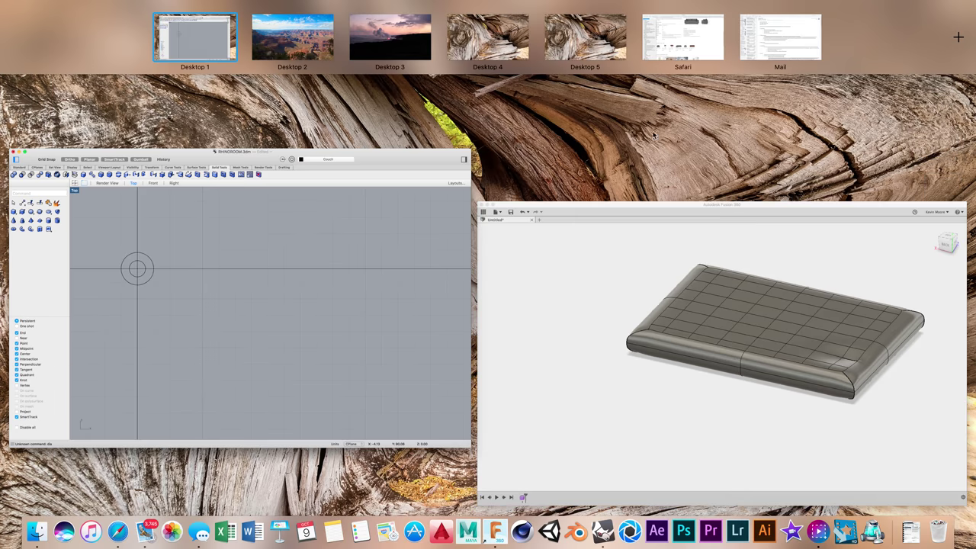
{"action": "left_click", "coordinate": [671, 42]}
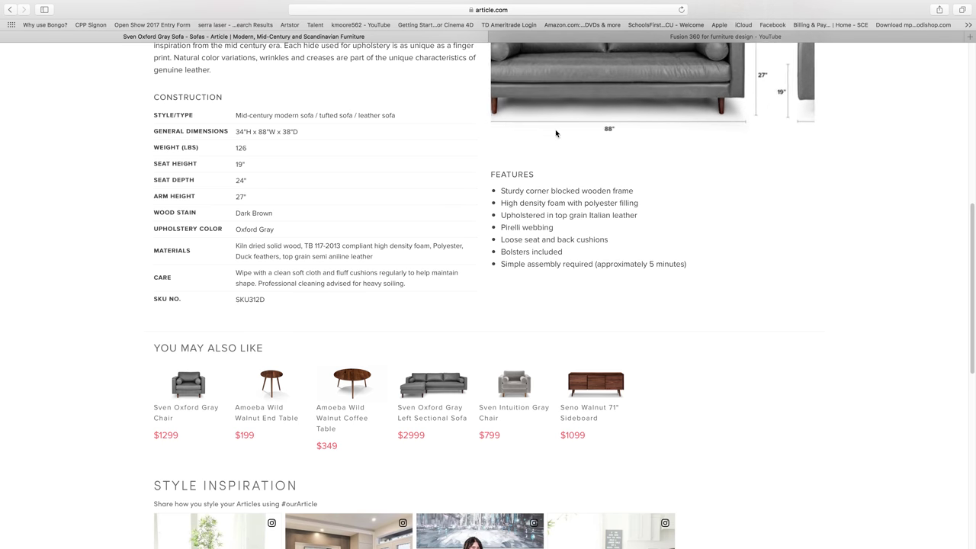
{"action": "key", "text": "ctrl+Up"}
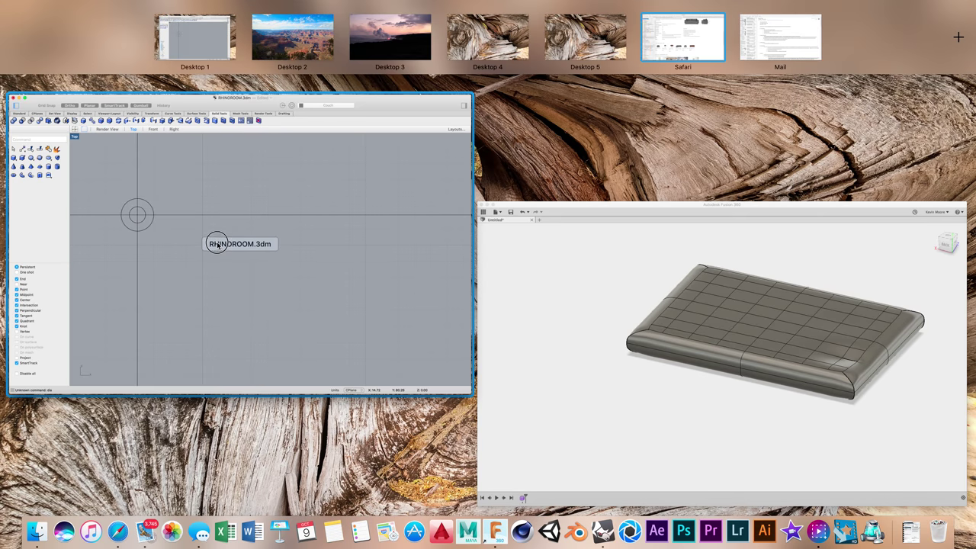
{"action": "left_click", "coordinate": [216, 246]}
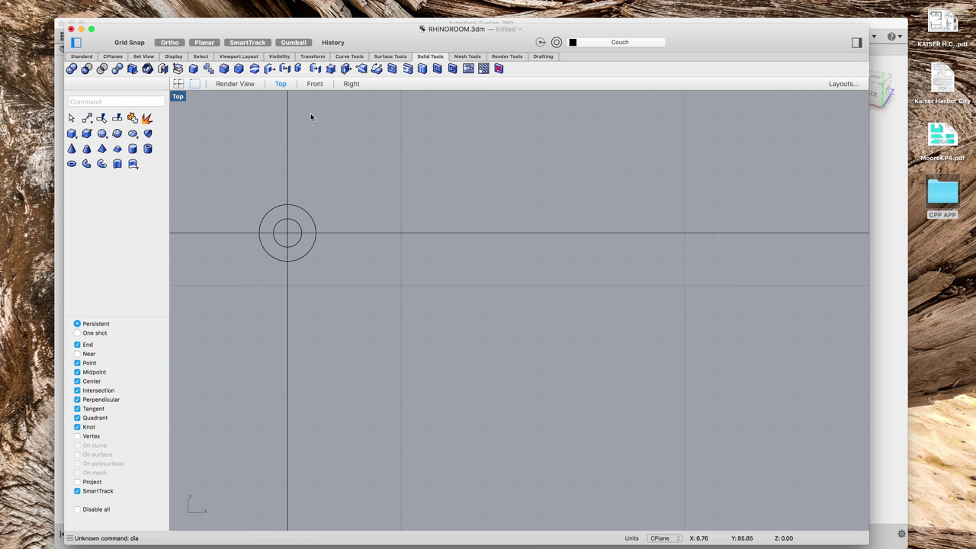
Step: Set the Render View's construction plane to World Right
{"action": "left_click", "coordinate": [351, 84]}
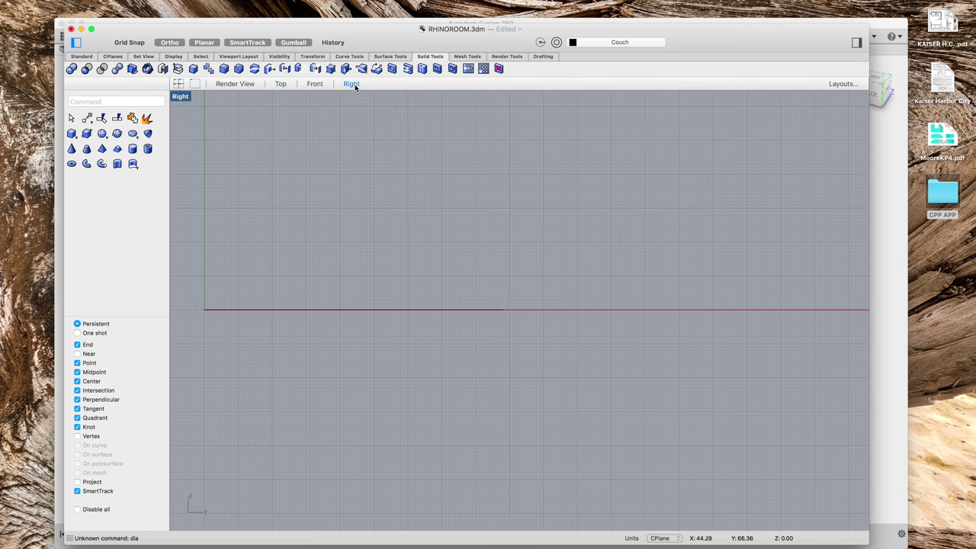
{"action": "left_click", "coordinate": [243, 88]}
{"action": "right_click_drag", "start_coordinate": [263, 154], "coordinate": [395, 180]}
{"action": "scroll", "coordinate": [396, 181], "scroll_direction": "up", "scroll_amount": 5}
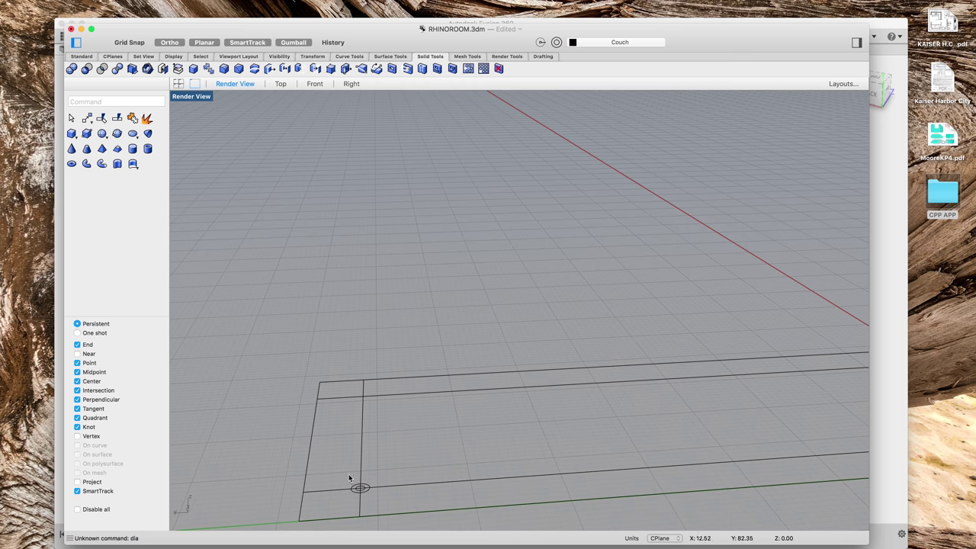
{"action": "scroll", "coordinate": [348, 485], "scroll_direction": "up", "scroll_amount": 3}
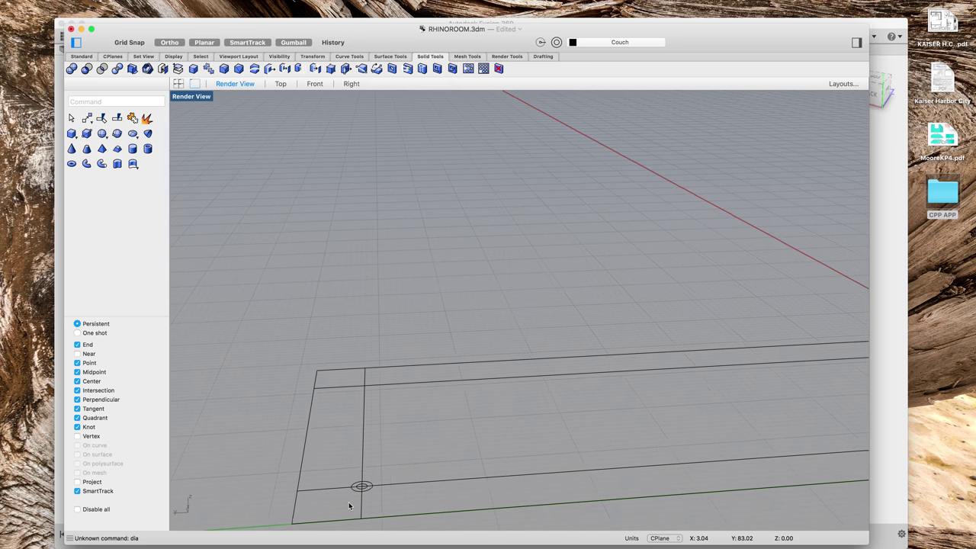
{"action": "right_click", "coordinate": [400, 402]}
{"action": "left_click", "coordinate": [394, 404]}
{"action": "right_click", "coordinate": [396, 404]}
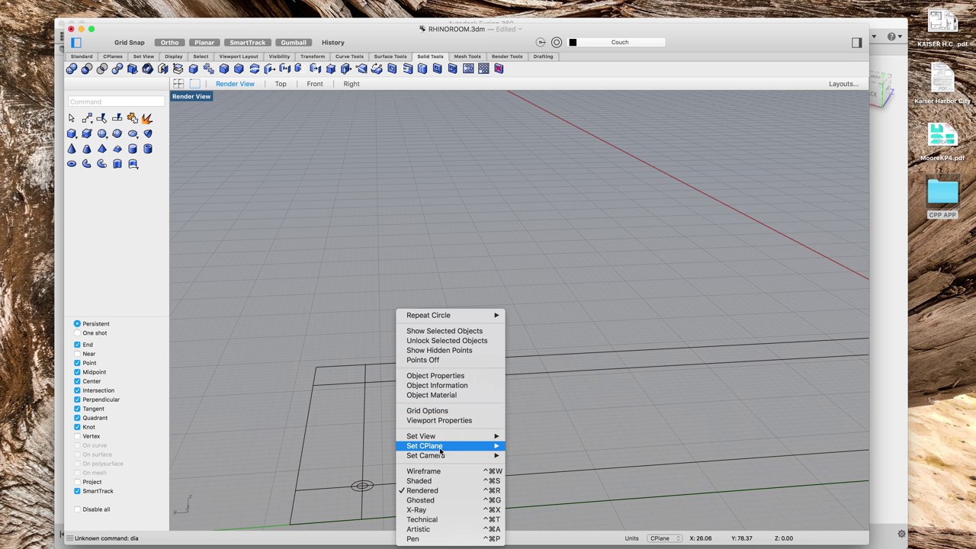
{"action": "mouse_move", "coordinate": [455, 449]}
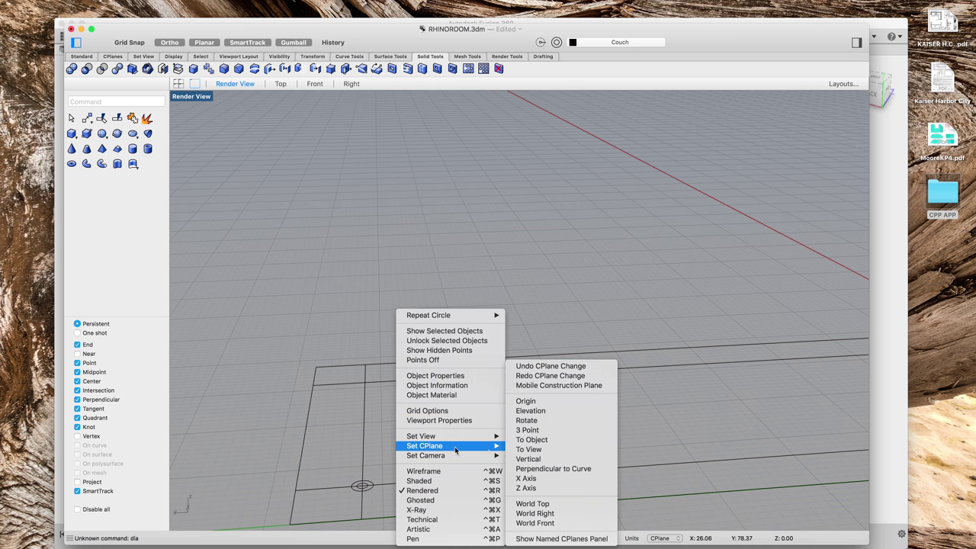
{"action": "left_click", "coordinate": [545, 514]}
Step: Try to raise the larger leg circle vertically by 4, and undo the move
{"action": "scroll", "coordinate": [500, 469], "scroll_direction": "down", "scroll_amount": 8}
{"action": "scroll", "coordinate": [474, 488], "scroll_direction": "up", "scroll_amount": 5}
{"action": "scroll", "coordinate": [458, 465], "scroll_direction": "up", "scroll_amount": 4}
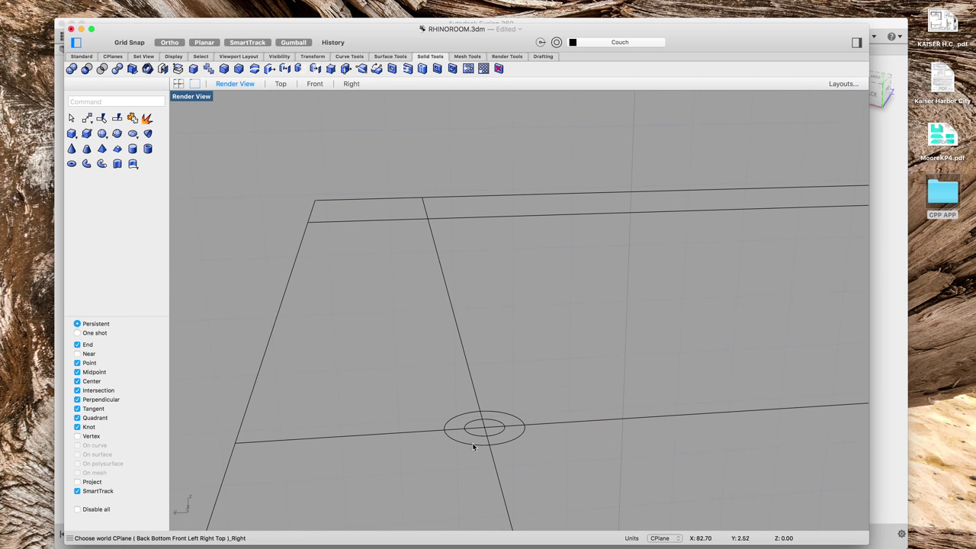
{"action": "left_click", "coordinate": [469, 448]}
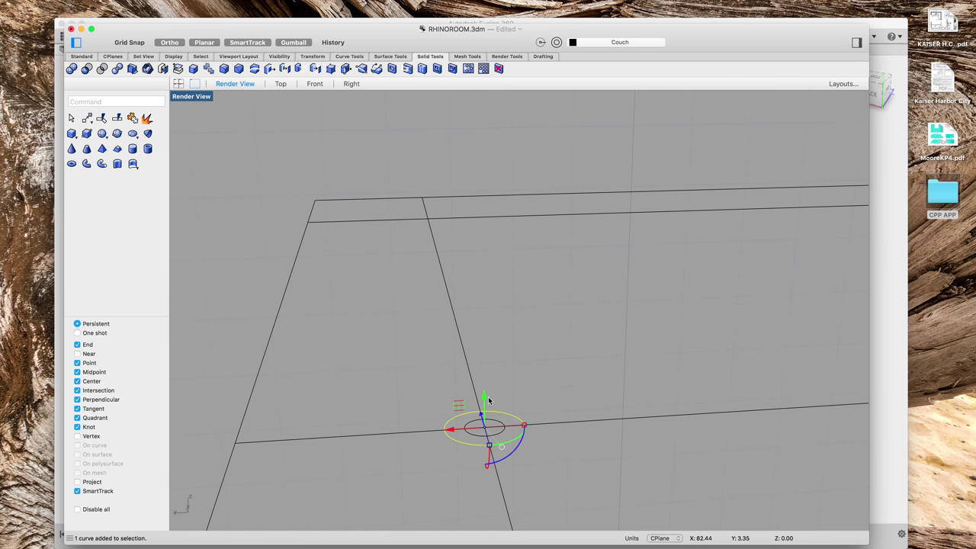
{"action": "left_click_drag", "start_coordinate": [483, 393], "coordinate": [499, 312]}
{"action": "type", "text": "4"}
{"action": "key", "text": "Return"}
{"action": "key", "text": "Escape"}
{"action": "key", "text": "super+z"}
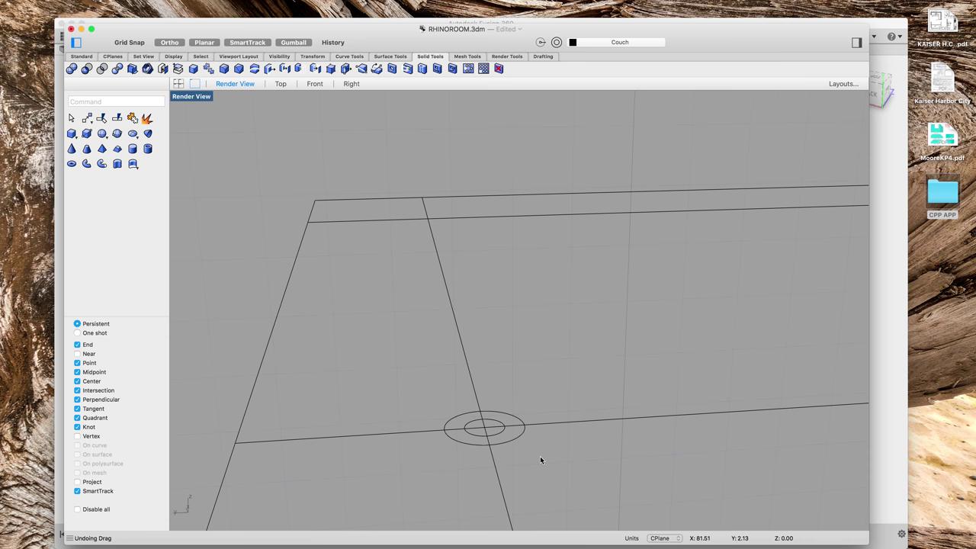
{"action": "right_click", "coordinate": [538, 358]}
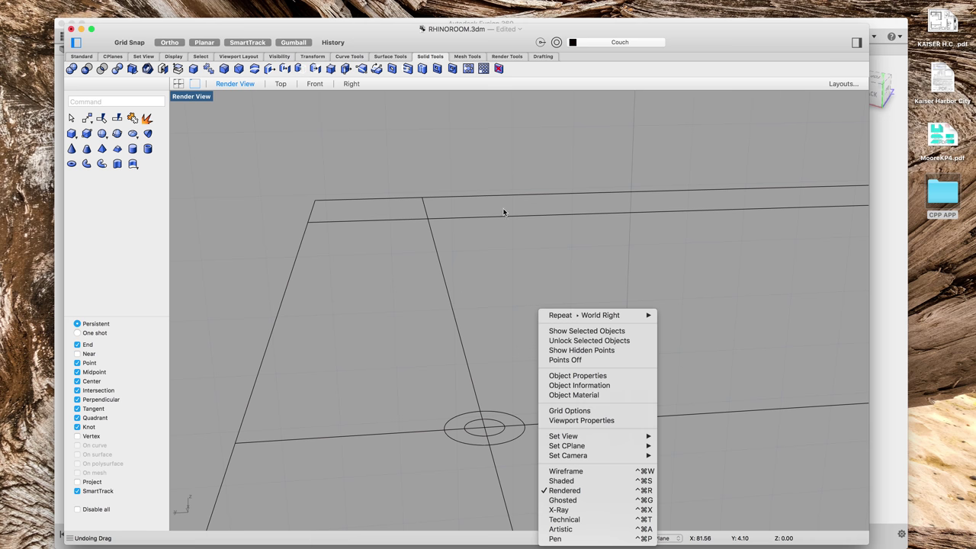
{"action": "left_click", "coordinate": [515, 364]}
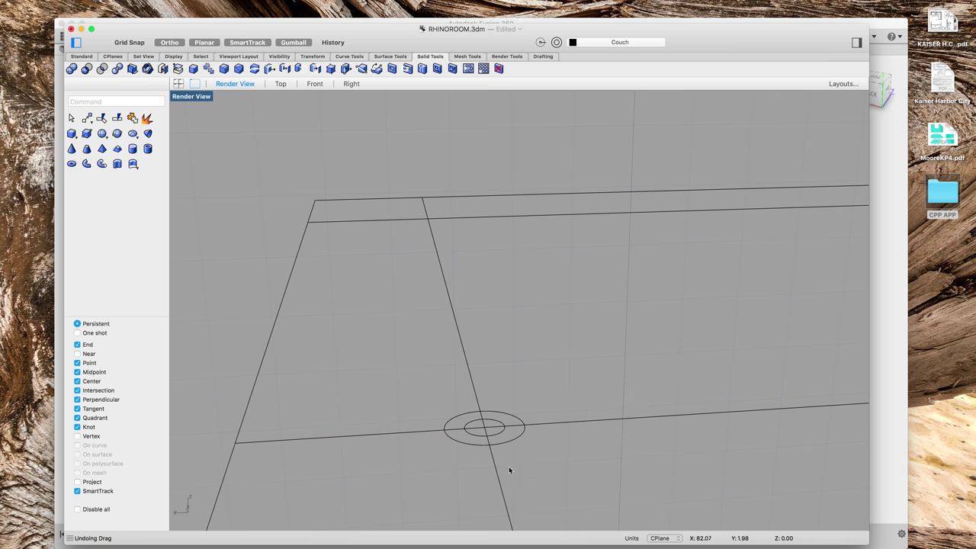
Step: Move the larger leg circle vertically upward by 4 from the guide-line intersection at its center
{"action": "left_click", "coordinate": [504, 445]}
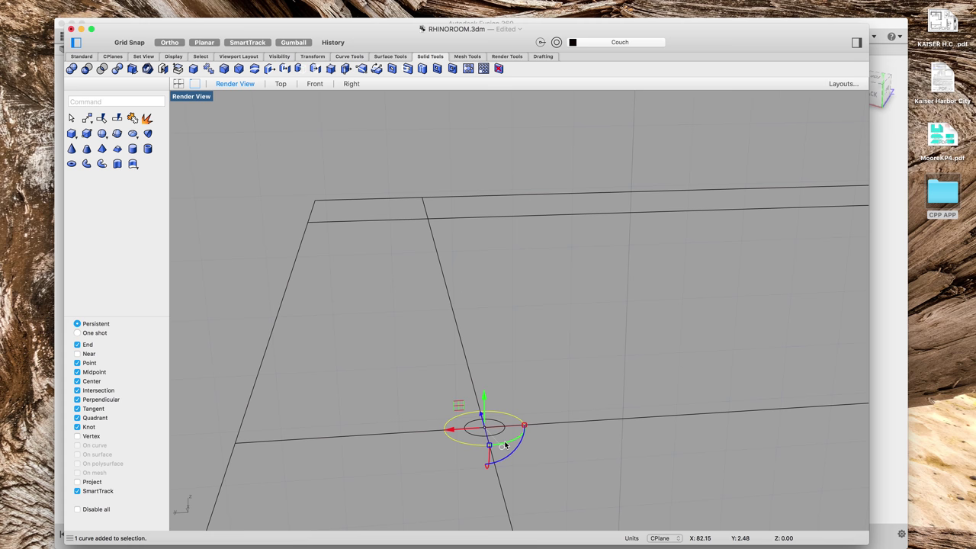
{"action": "type", "text": "move"}
{"action": "key", "text": "Return"}
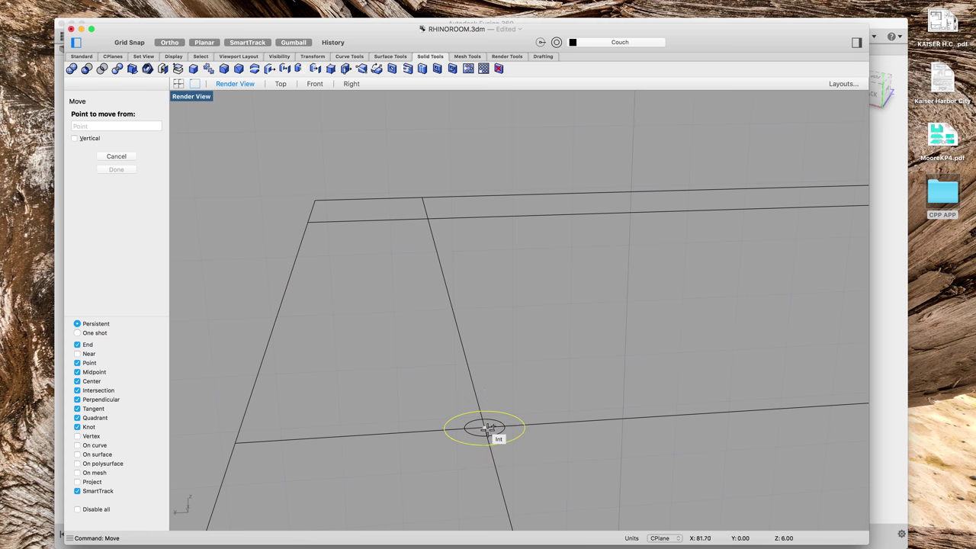
{"action": "left_click", "coordinate": [485, 429]}
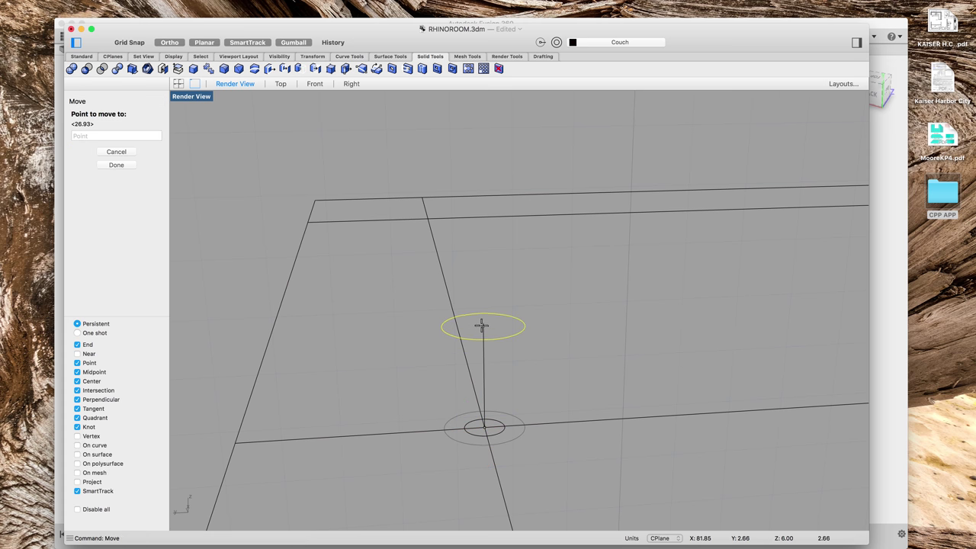
{"action": "type", "text": "4"}
{"action": "key", "text": "Return"}
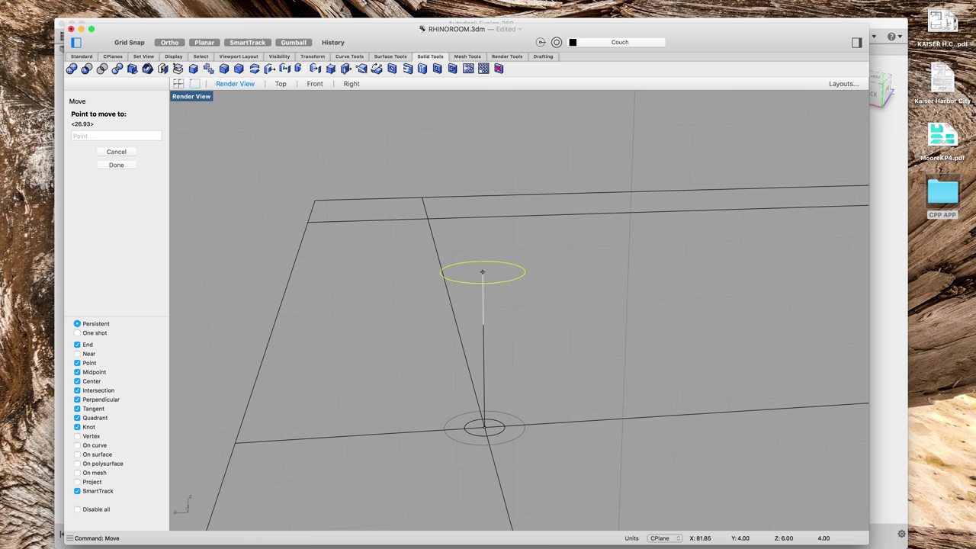
{"action": "left_click", "coordinate": [482, 325]}
{"action": "key", "text": "Escape"}
Step: Turn off the Gumball and loft the small lower circle to the larger upper circle with Normal style and no simplification
{"action": "left_click", "coordinate": [293, 42]}
{"action": "right_click_drag", "start_coordinate": [650, 343], "coordinate": [691, 342]}
{"action": "type", "text": "Loft"}
{"action": "key", "text": "Return"}
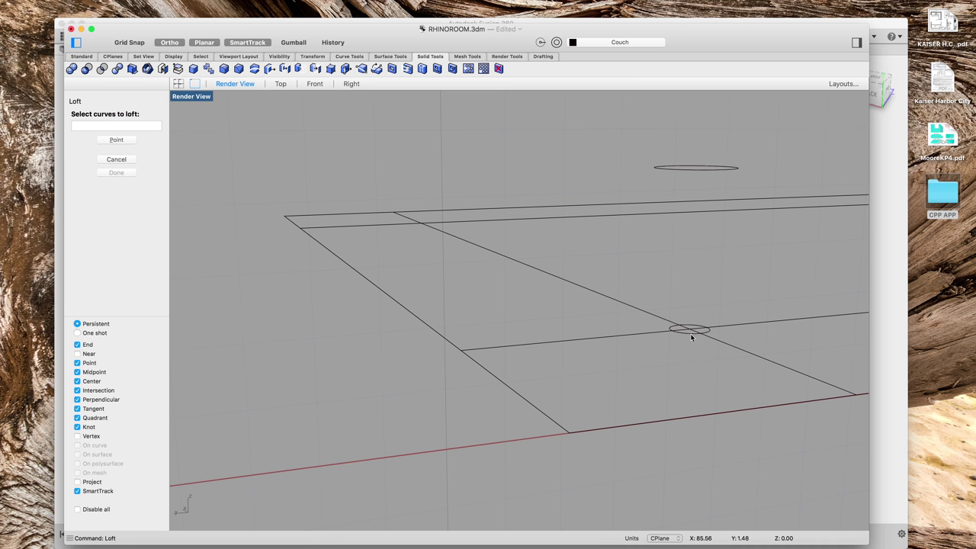
{"action": "left_click", "coordinate": [692, 336]}
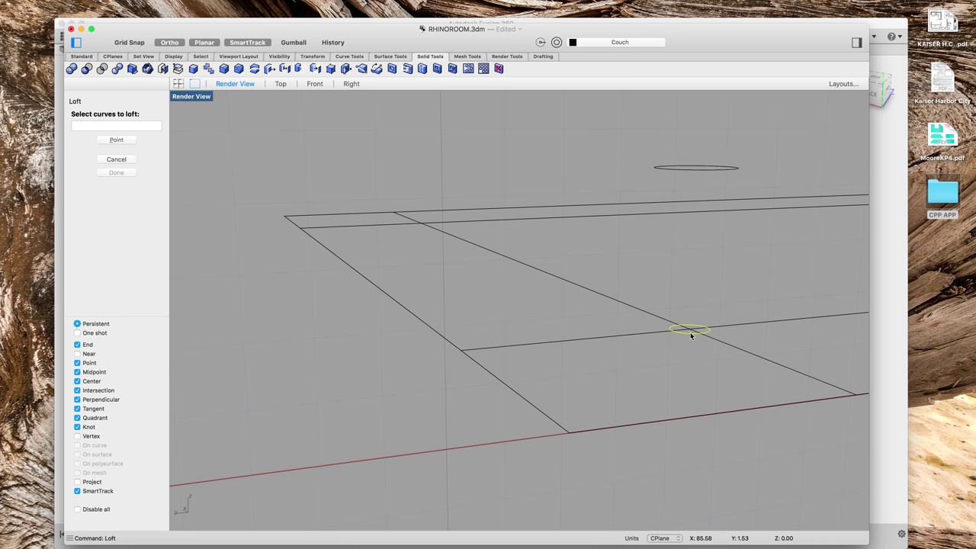
{"action": "left_click", "coordinate": [690, 170]}
{"action": "key", "text": "Return"}
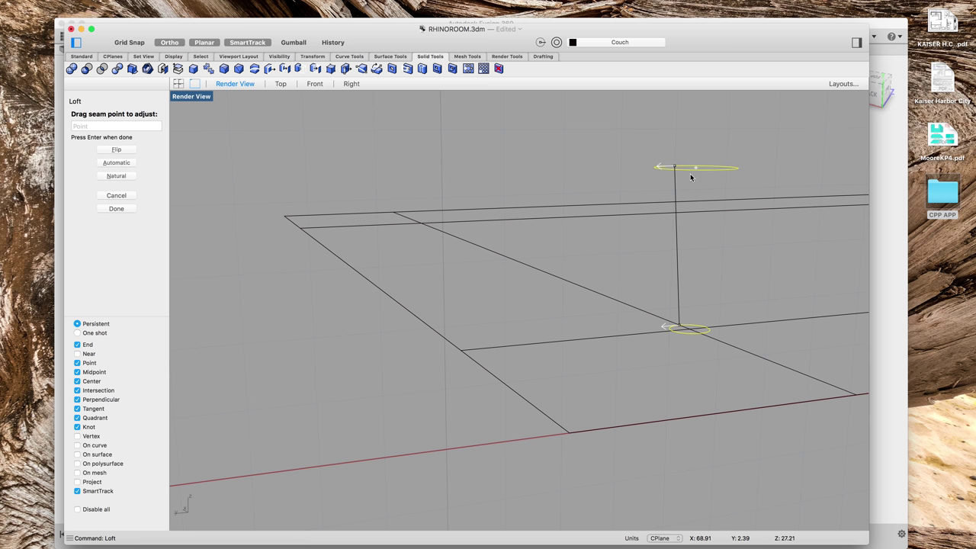
{"action": "key", "text": "Return"}
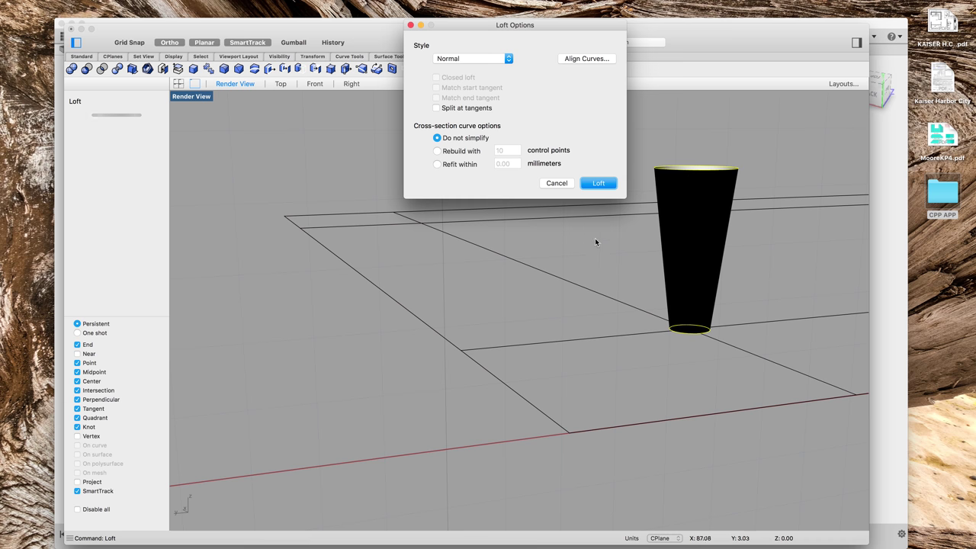
{"action": "left_click", "coordinate": [599, 184]}
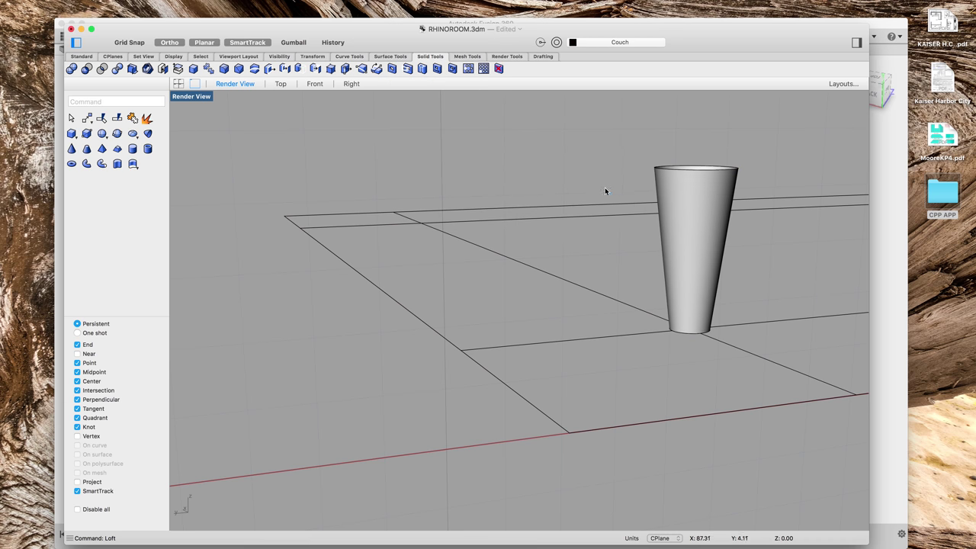
Step: Cap the planar holes of the lofted leg to make it a closed solid
{"action": "right_click_drag", "start_coordinate": [702, 354], "coordinate": [690, 367]}
{"action": "left_click", "coordinate": [660, 310]}
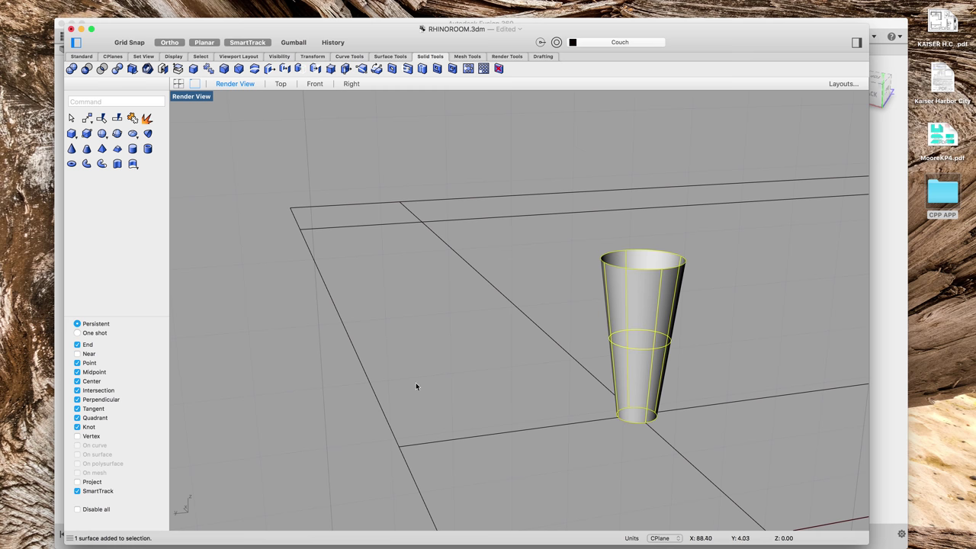
{"action": "mouse_move", "coordinate": [386, 3]}
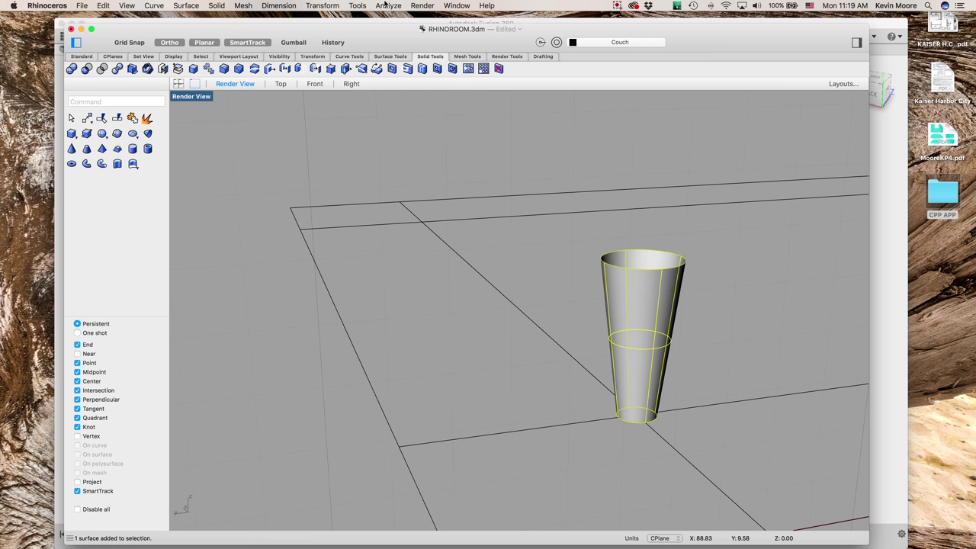
{"action": "left_click", "coordinate": [214, 6]}
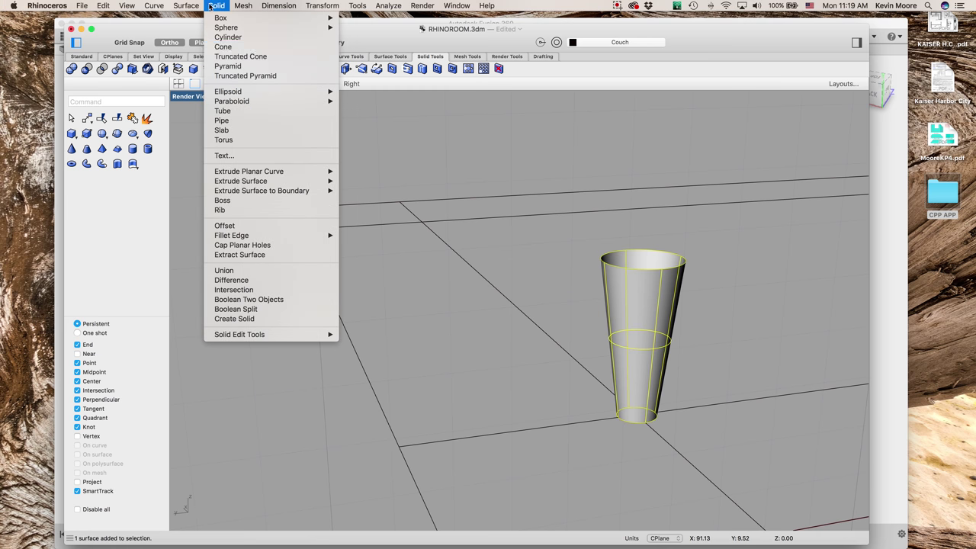
{"action": "left_click", "coordinate": [250, 247]}
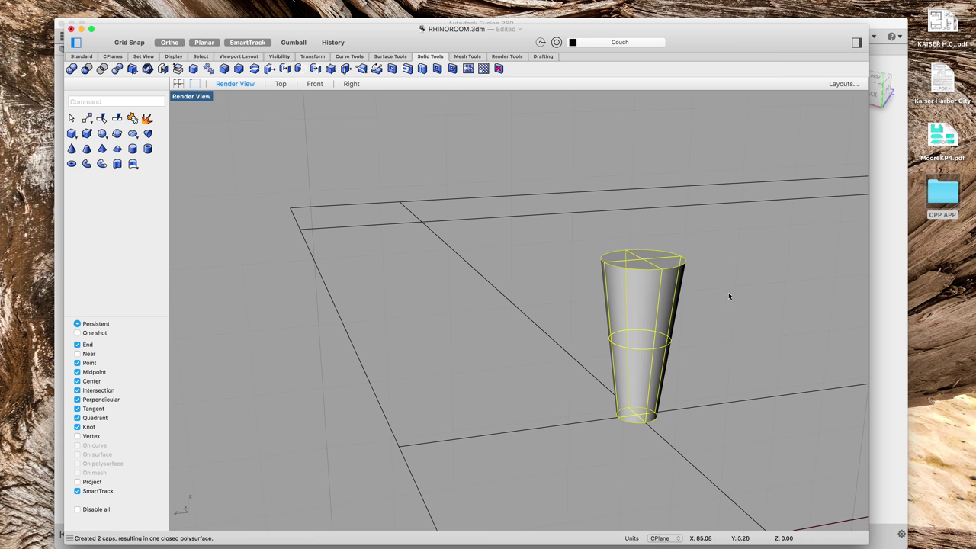
Step: Copy the capped leg from its base center to the other three intersections of the offset guide lines
{"action": "right_click_drag", "start_coordinate": [755, 307], "coordinate": [679, 345]}
{"action": "scroll", "coordinate": [653, 356], "scroll_direction": "down", "scroll_amount": 10}
{"action": "right_click_drag", "start_coordinate": [627, 384], "coordinate": [671, 412]}
{"action": "scroll", "coordinate": [795, 419], "scroll_direction": "up", "scroll_amount": 8}
{"action": "left_click", "coordinate": [421, 360]}
{"action": "type", "text": "copy"}
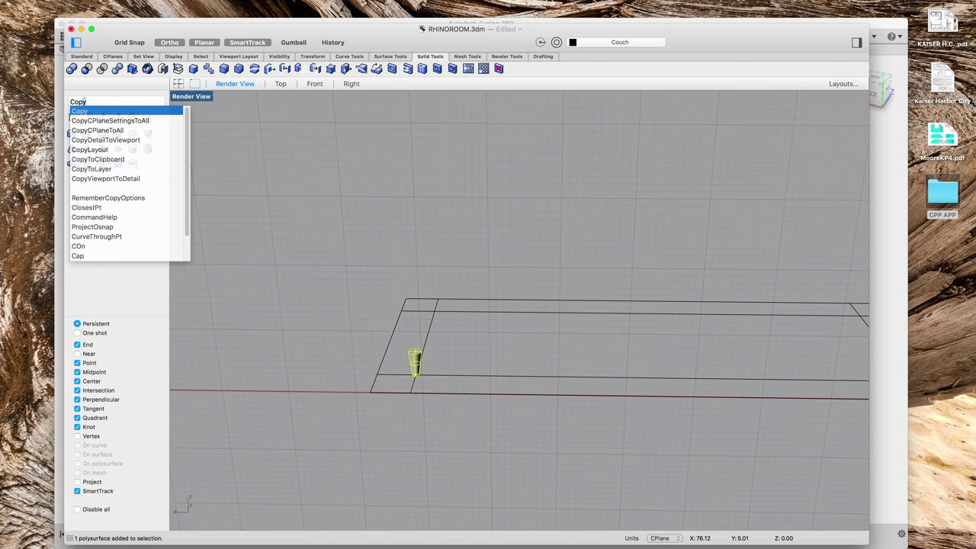
{"action": "key", "text": "Return"}
{"action": "scroll", "coordinate": [429, 367], "scroll_direction": "up", "scroll_amount": 10}
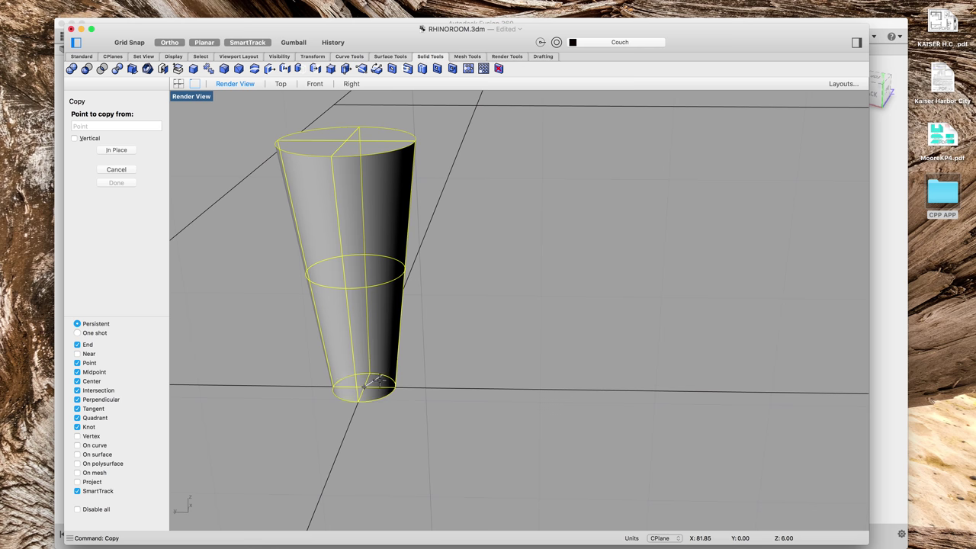
{"action": "left_click", "coordinate": [364, 392]}
{"action": "scroll", "coordinate": [381, 367], "scroll_direction": "down", "scroll_amount": 5}
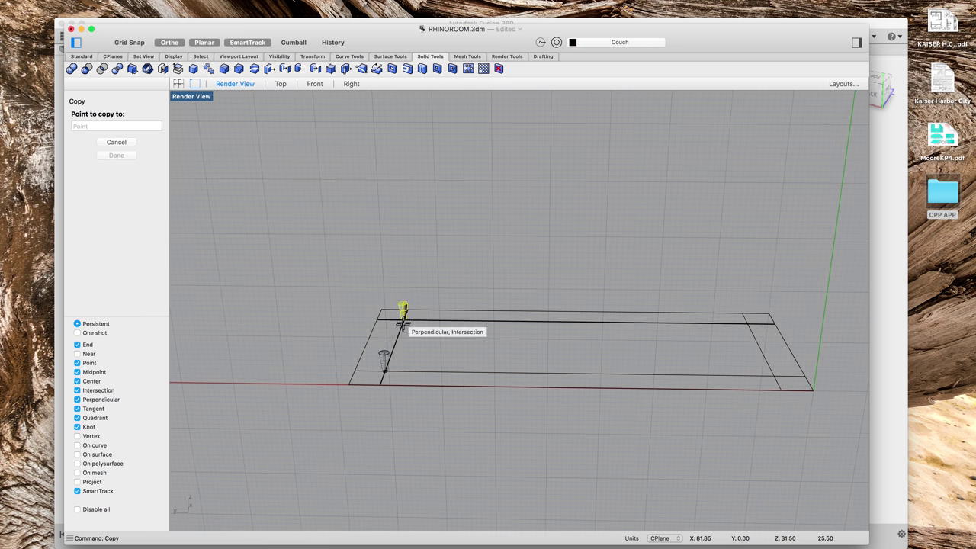
{"action": "left_click", "coordinate": [407, 307]}
{"action": "scroll", "coordinate": [438, 311], "scroll_direction": "down", "scroll_amount": 6}
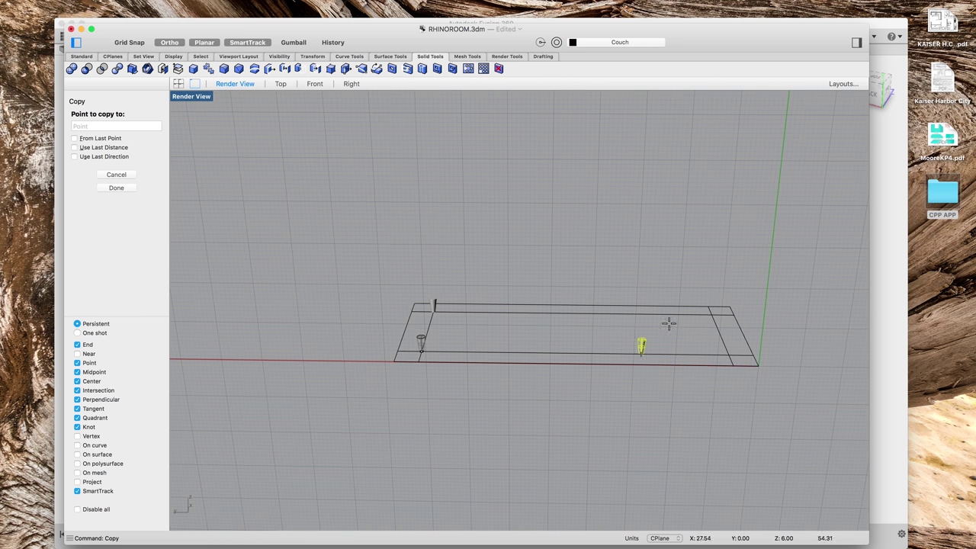
{"action": "left_click", "coordinate": [712, 313]}
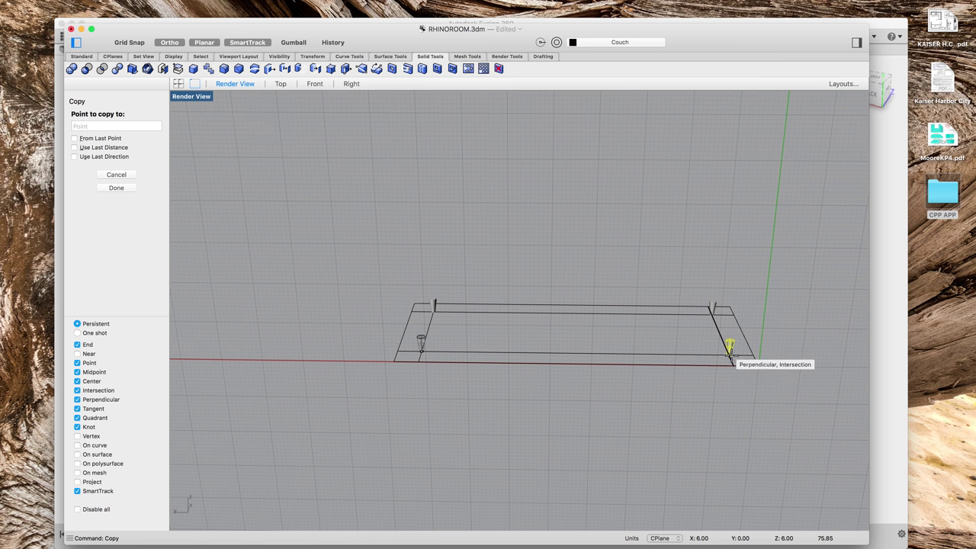
{"action": "left_click", "coordinate": [733, 362]}
{"action": "key", "text": "Return"}
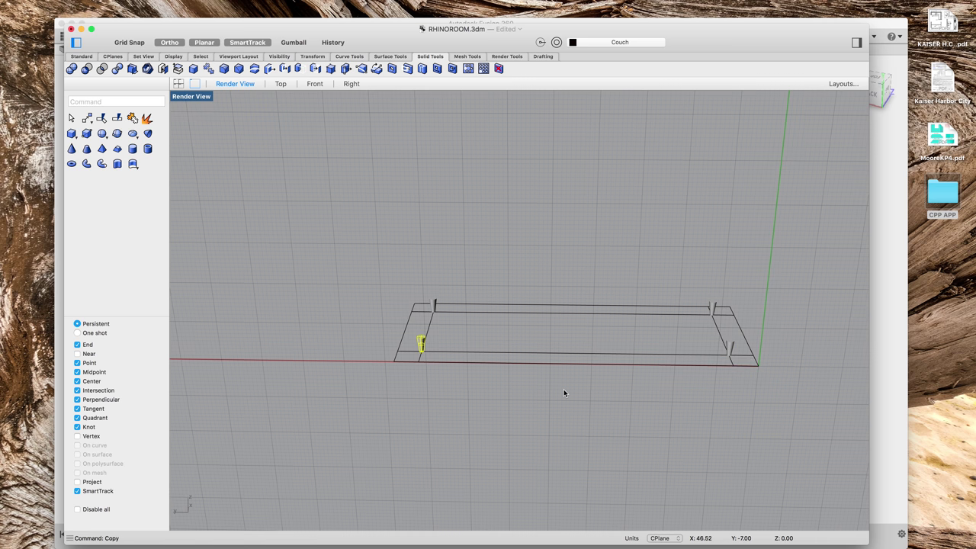
Step: Delete the couch's footprint outline and the offset guide lines around the four legs
{"action": "key", "text": "Escape"}
{"action": "left_click", "coordinate": [504, 374]}
{"action": "key", "text": "Delete"}
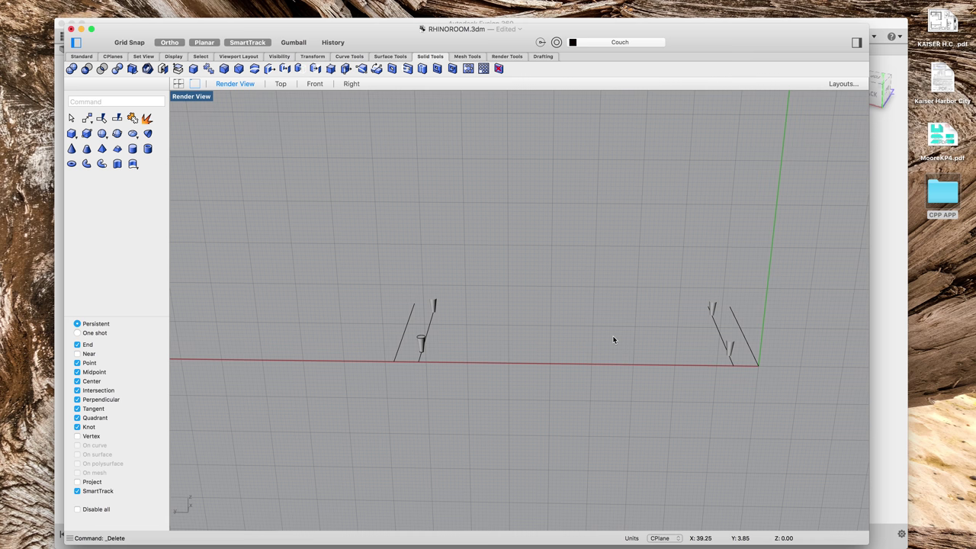
{"action": "left_click", "coordinate": [718, 329]}
{"action": "key", "text": "Delete"}
{"action": "left_click", "coordinate": [427, 329]}
{"action": "key", "text": "Delete"}
{"action": "left_click", "coordinate": [406, 328]}
{"action": "key", "text": "Delete"}
Step: Delete the leftover construction circles at the upper and lower ends of the original leg
{"action": "scroll", "coordinate": [410, 345], "scroll_direction": "up", "scroll_amount": 3}
{"action": "left_click_drag", "start_coordinate": [418, 344], "coordinate": [464, 311]}
{"action": "key", "text": "Delete"}
{"action": "left_click_drag", "start_coordinate": [409, 386], "coordinate": [469, 354]}
{"action": "key", "text": "Delete"}
Step: Set the Render View's construction plane to World Top
{"action": "scroll", "coordinate": [538, 399], "scroll_direction": "down", "scroll_amount": 5}
{"action": "right_click_drag", "start_coordinate": [722, 391], "coordinate": [645, 376]}
{"action": "right_click", "coordinate": [435, 250]}
{"action": "mouse_move", "coordinate": [507, 385]}
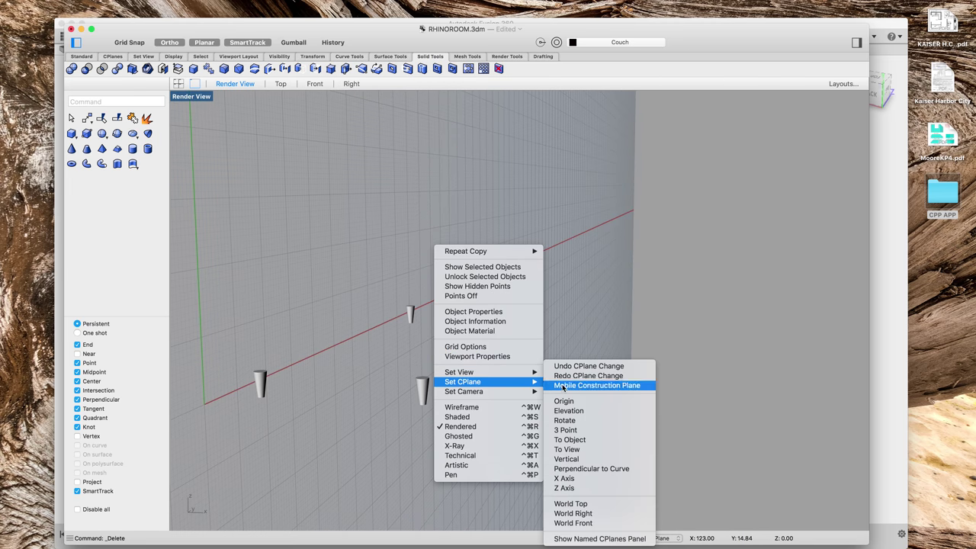
{"action": "left_click", "coordinate": [583, 504]}
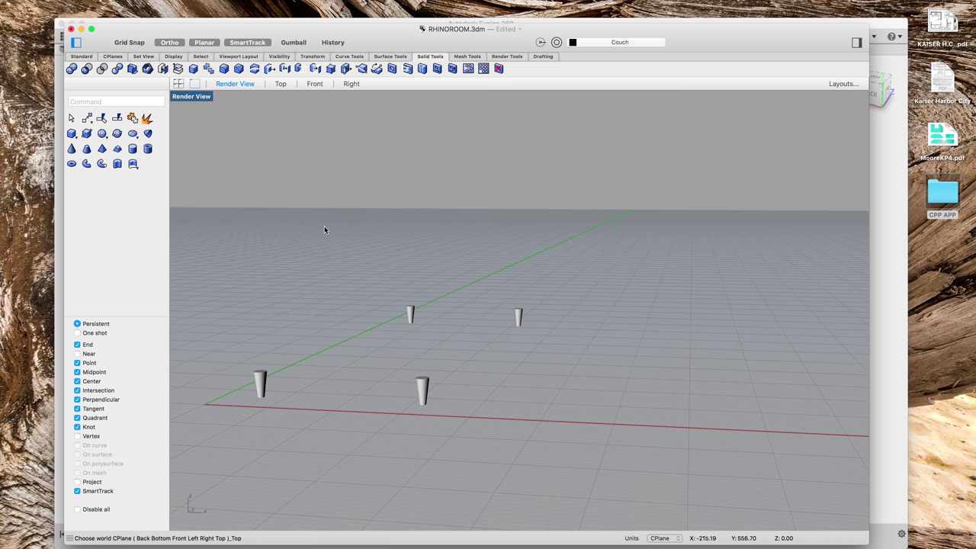
Step: Show the hidden couch objects and view the complete couch standing on its legs
{"action": "right_click", "coordinate": [355, 228]}
{"action": "mouse_move", "coordinate": [393, 231]}
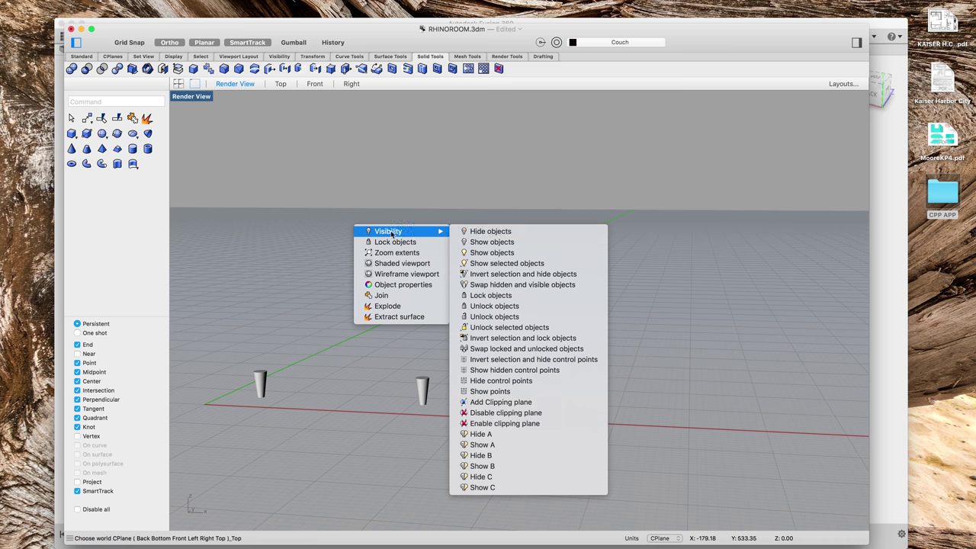
{"action": "left_click", "coordinate": [477, 252]}
{"action": "right_click_drag", "start_coordinate": [638, 327], "coordinate": [444, 357]}
{"action": "scroll", "coordinate": [346, 351], "scroll_direction": "down", "scroll_amount": 3}
{"action": "scroll", "coordinate": [230, 320], "scroll_direction": "up", "scroll_amount": 5}
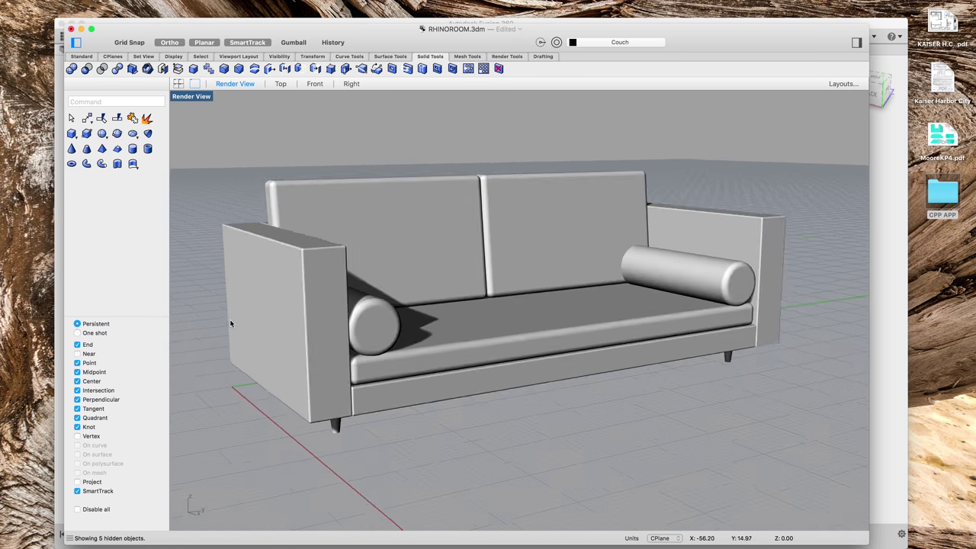
{"action": "scroll", "coordinate": [374, 369], "scroll_direction": "down", "scroll_amount": 3}
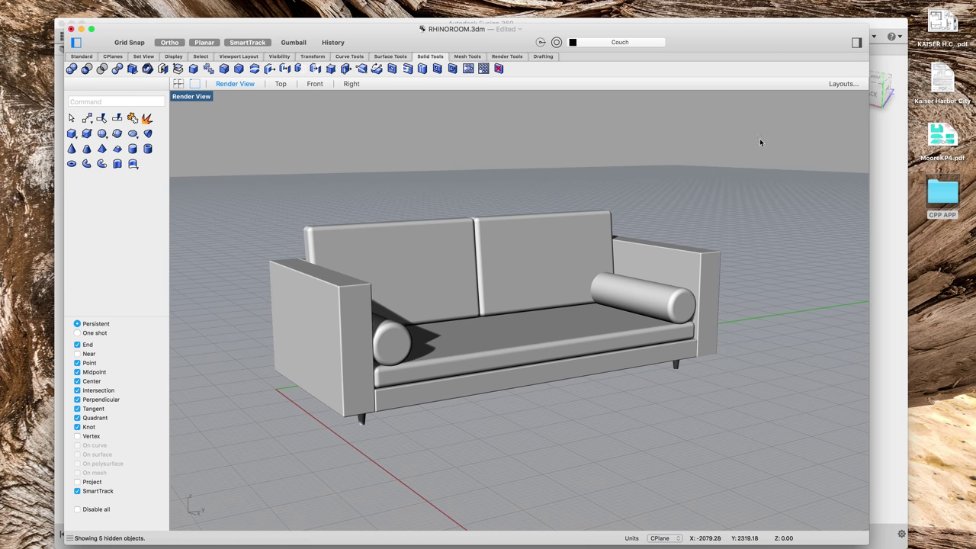
Step: Select all parts of the couch, including the legs
{"action": "key", "text": "super+a"}
{"action": "right_click", "coordinate": [246, 457]}
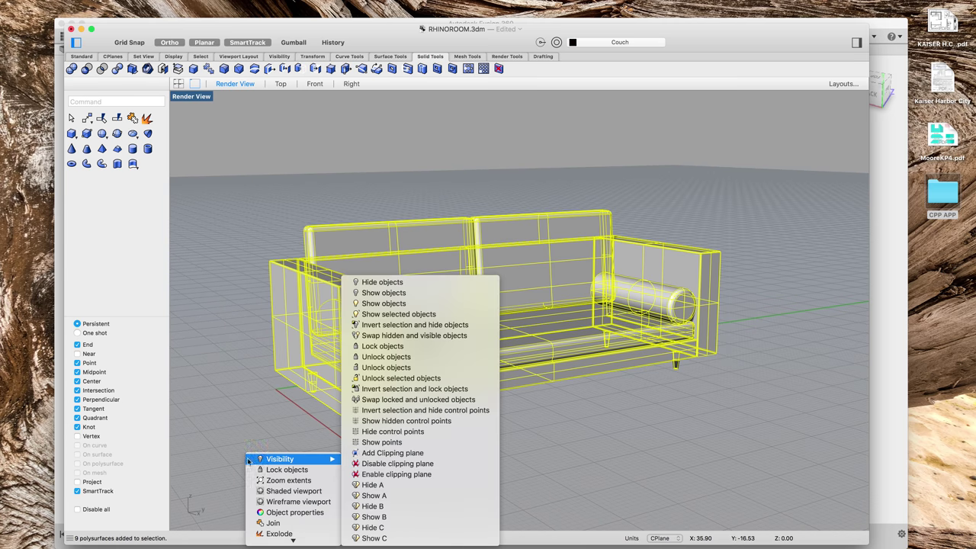
{"action": "left_click", "coordinate": [236, 434]}
{"action": "right_click_drag", "start_coordinate": [260, 411], "coordinate": [288, 409]}
{"action": "right_click", "coordinate": [283, 412]}
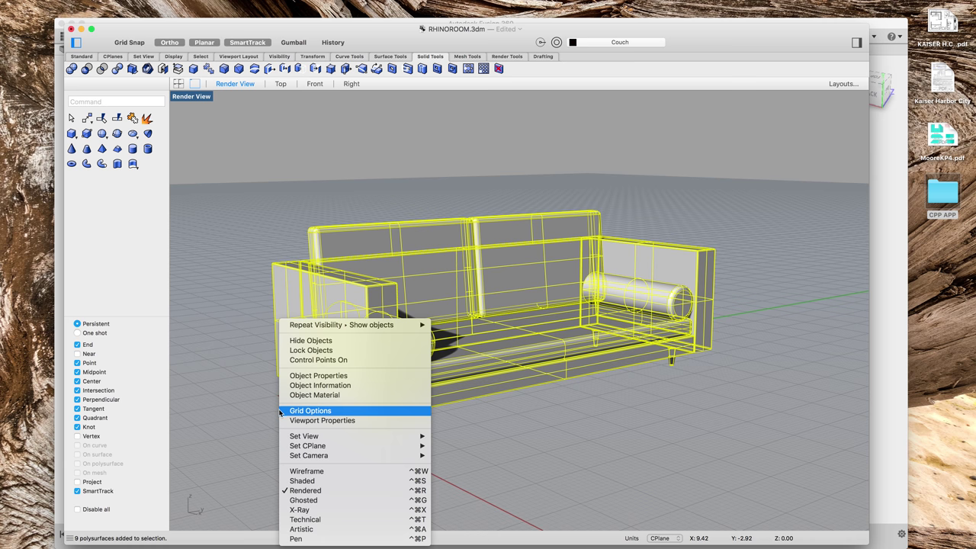
{"action": "left_click", "coordinate": [243, 436]}
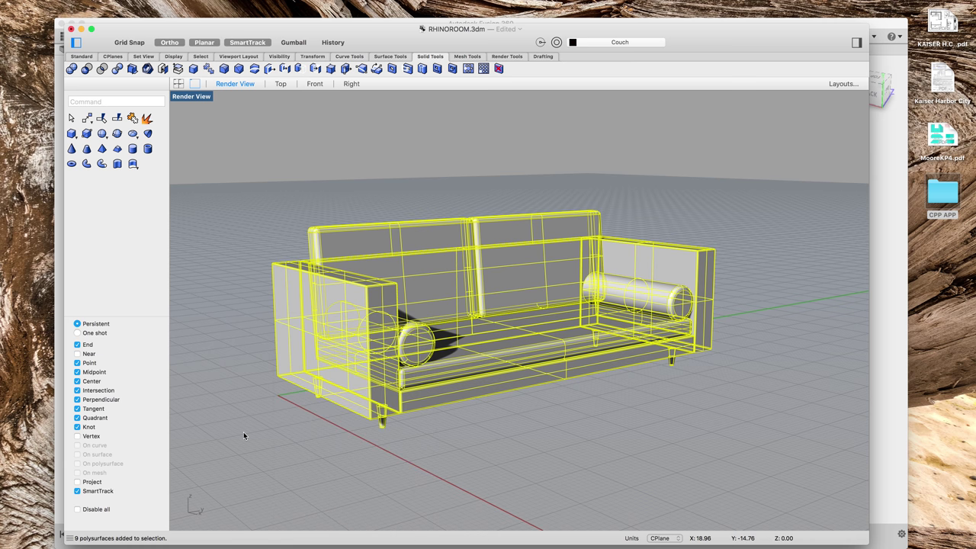
Step: Turn on every layer except Couch Hide, including Default, lines, Walls, Windows, Floor, Lamp, Solids and Make2D
{"action": "type", "text": "layer"}
{"action": "key", "text": "Return"}
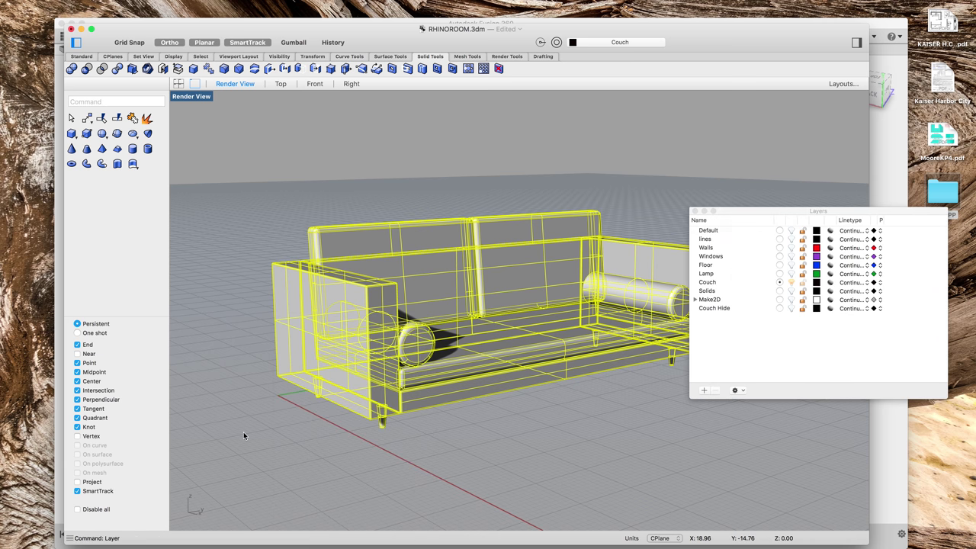
{"action": "right_click_drag", "start_coordinate": [243, 431], "coordinate": [536, 381]}
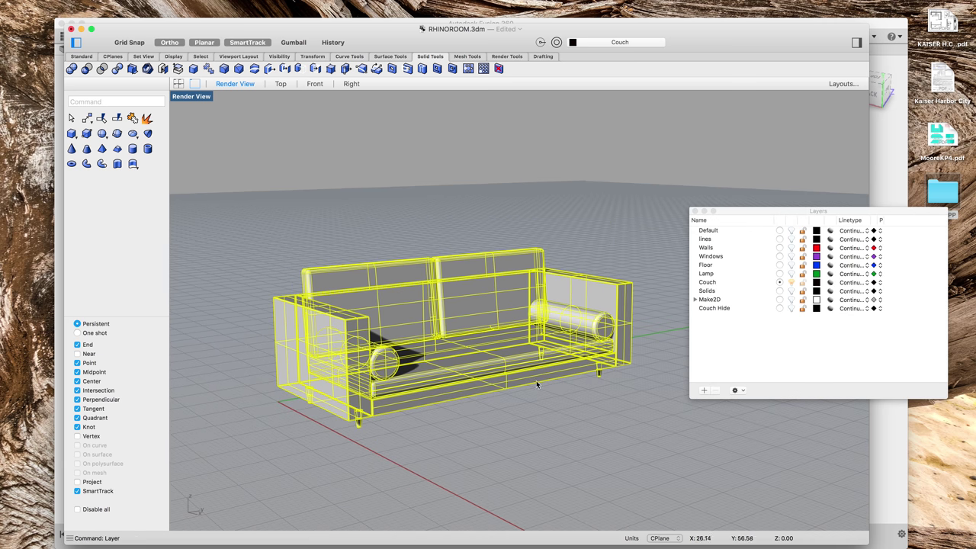
{"action": "left_click", "coordinate": [792, 299]}
{"action": "left_click", "coordinate": [792, 308]}
{"action": "left_click", "coordinate": [790, 308]}
{"action": "left_click", "coordinate": [792, 273]}
{"action": "left_click", "coordinate": [791, 265]}
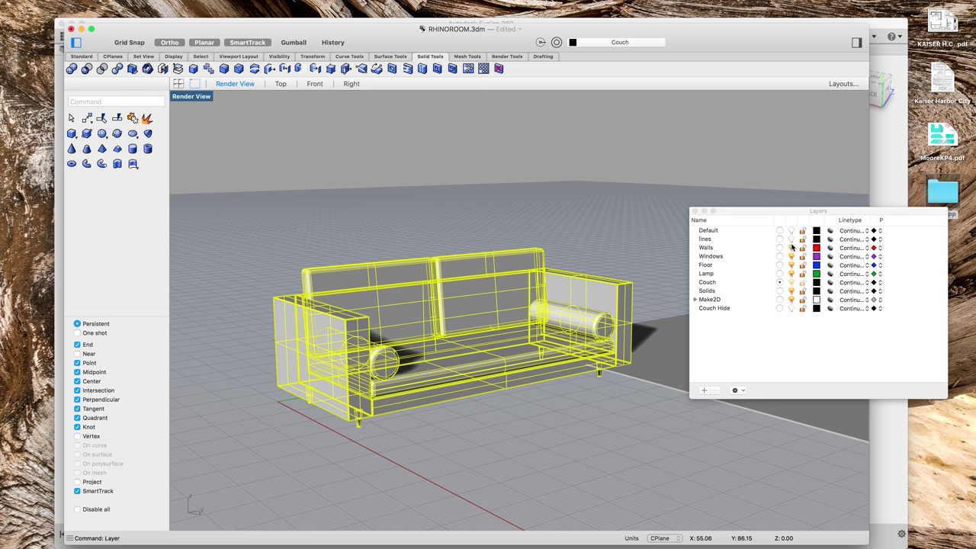
{"action": "left_click", "coordinate": [791, 247]}
{"action": "left_click", "coordinate": [791, 239]}
{"action": "left_click", "coordinate": [792, 230]}
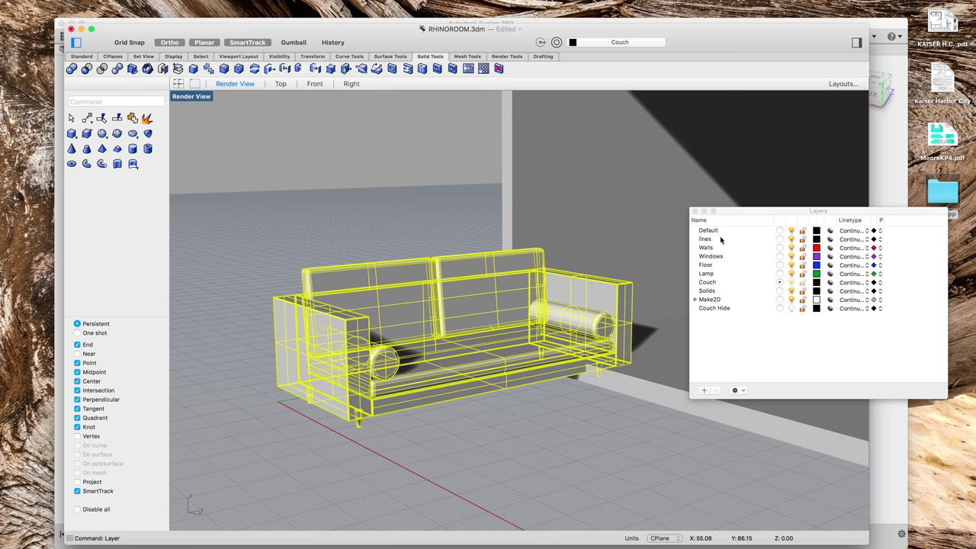
{"action": "left_click", "coordinate": [694, 210]}
Step: Group all the selected couch parts into one object
{"action": "scroll", "coordinate": [465, 451], "scroll_direction": "down", "scroll_amount": 5}
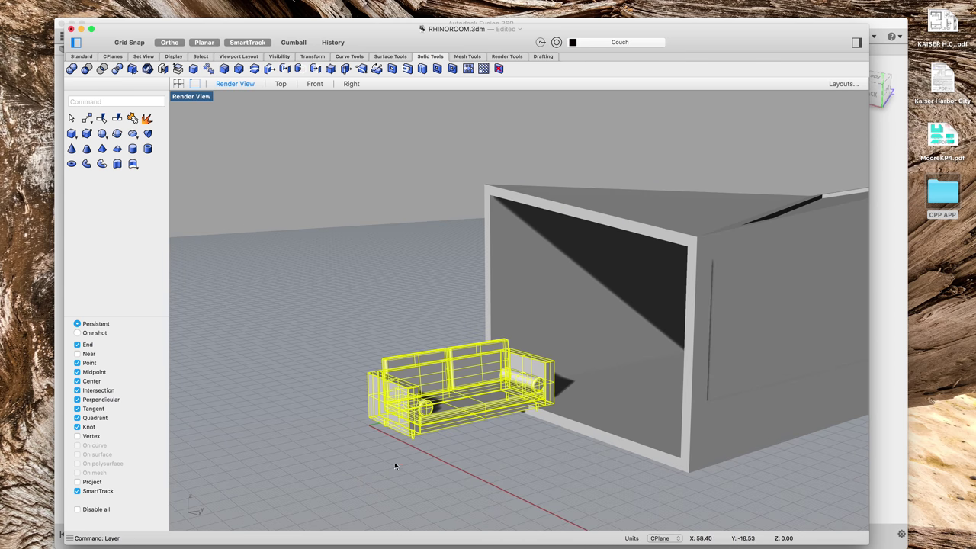
{"action": "type", "text": "group"}
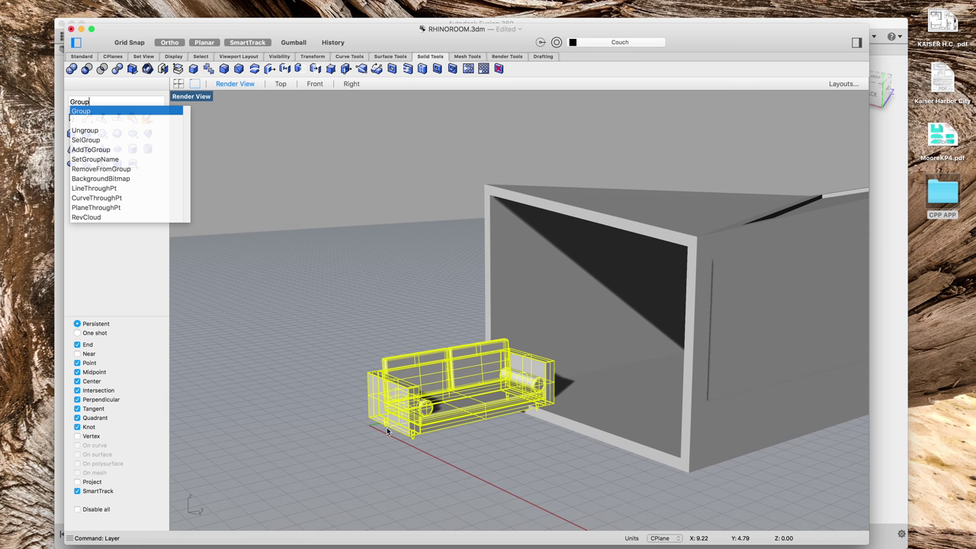
{"action": "key", "text": "Return"}
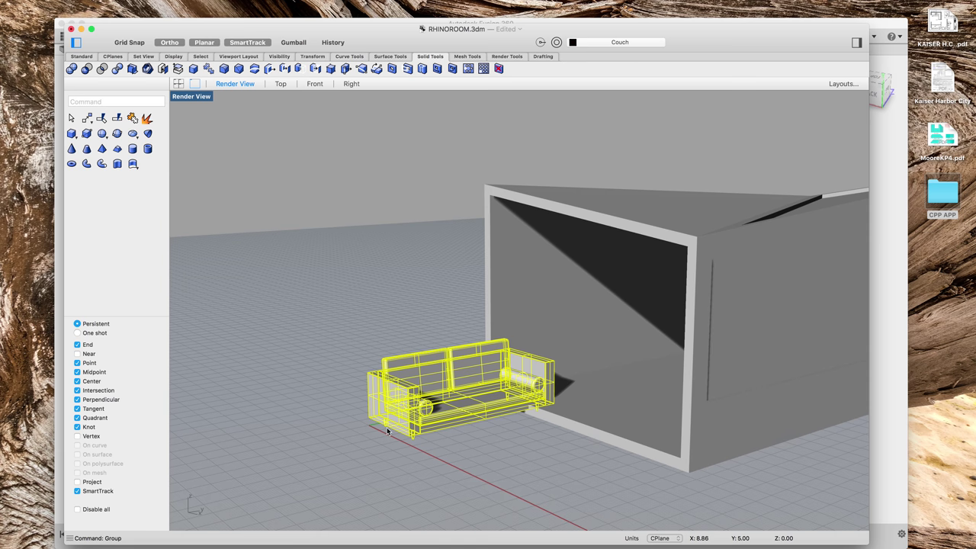
Step: Move the grouped couch from the bottom centre of one of its legs onto the floor corner at the room's open end
{"action": "left_click", "coordinate": [447, 459]}
{"action": "left_click", "coordinate": [421, 424]}
{"action": "left_click", "coordinate": [414, 461]}
{"action": "left_click", "coordinate": [430, 441]}
{"action": "scroll", "coordinate": [402, 427], "scroll_direction": "up", "scroll_amount": 5}
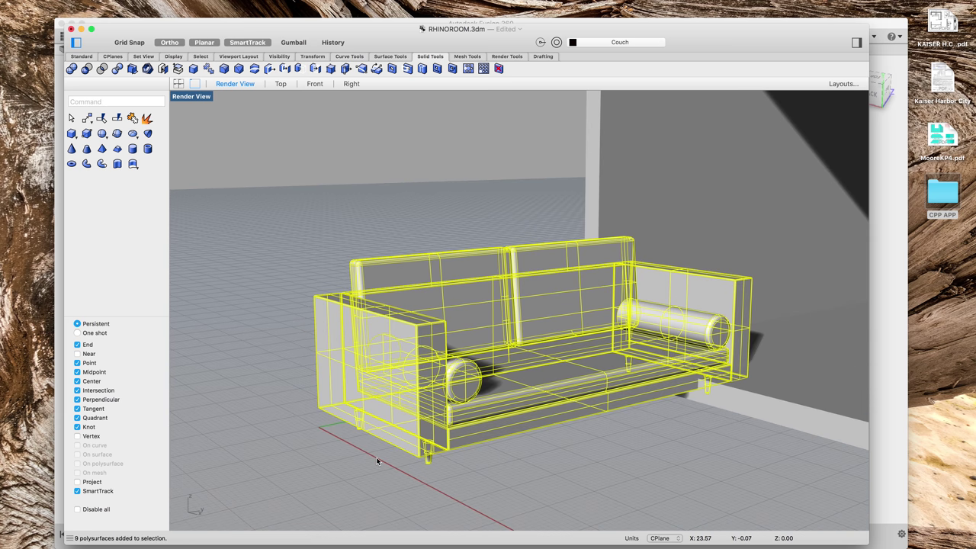
{"action": "type", "text": "move"}
{"action": "key", "text": "Return"}
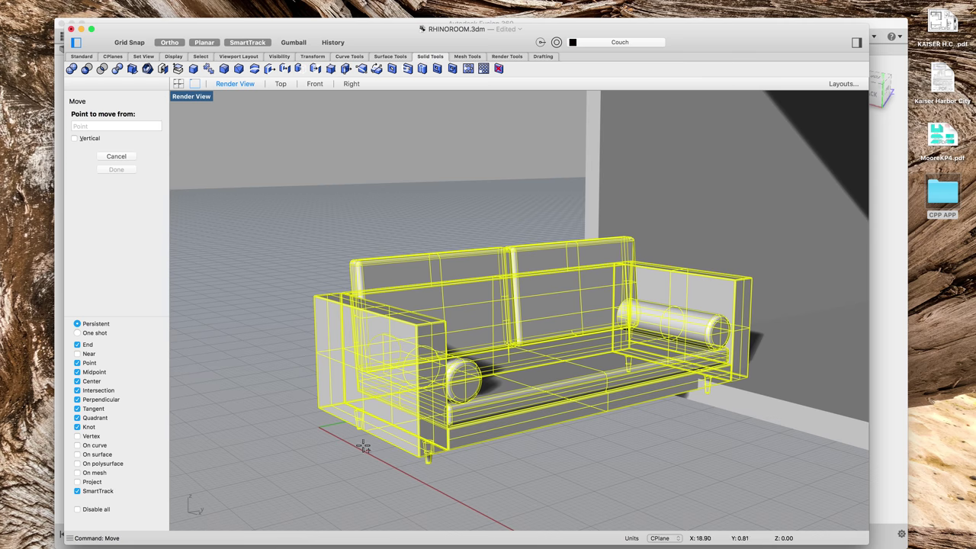
{"action": "scroll", "coordinate": [356, 412], "scroll_direction": "up", "scroll_amount": 5}
{"action": "scroll", "coordinate": [355, 408], "scroll_direction": "up", "scroll_amount": 3}
{"action": "scroll", "coordinate": [358, 488], "scroll_direction": "down", "scroll_amount": 10}
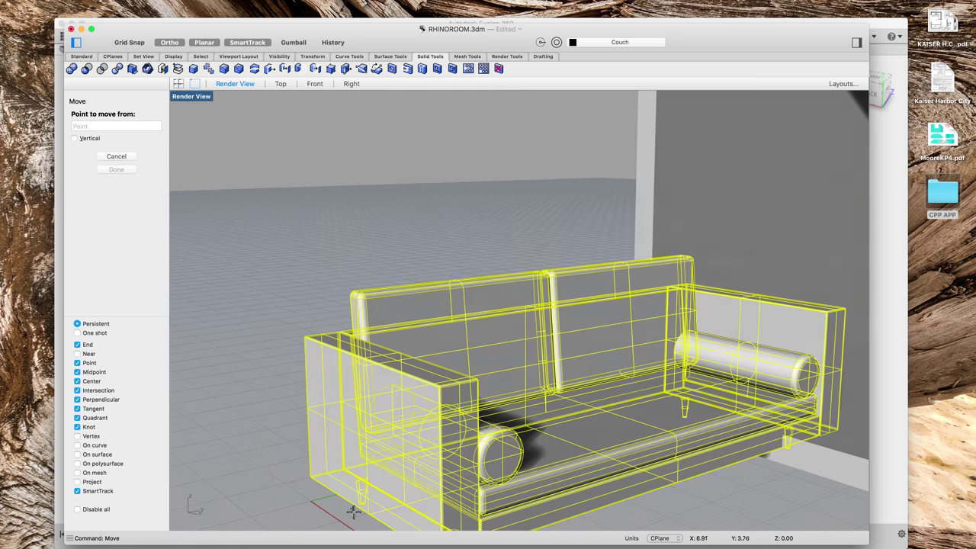
{"action": "right_click_drag", "start_coordinate": [353, 512], "coordinate": [369, 501]}
{"action": "scroll", "coordinate": [408, 469], "scroll_direction": "up", "scroll_amount": 10}
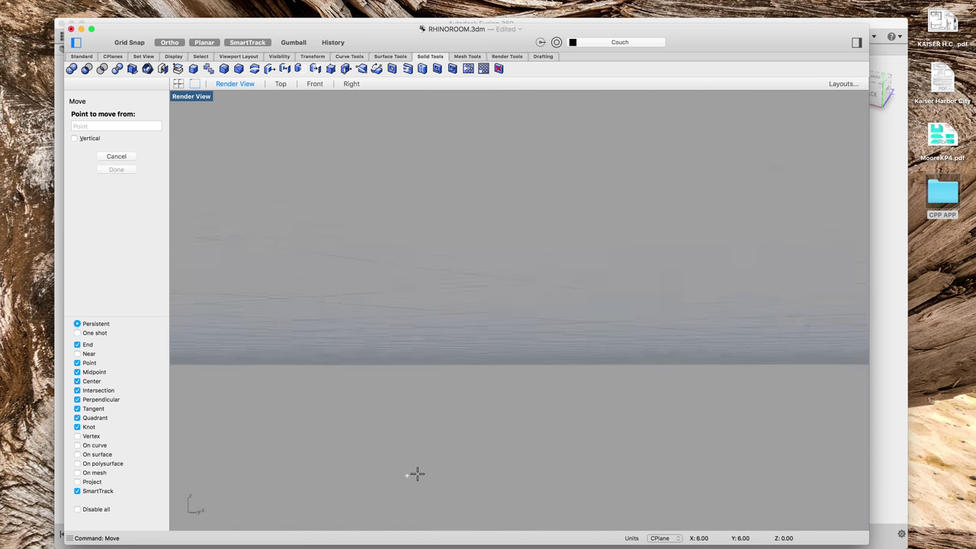
{"action": "scroll", "coordinate": [418, 476], "scroll_direction": "down", "scroll_amount": 5}
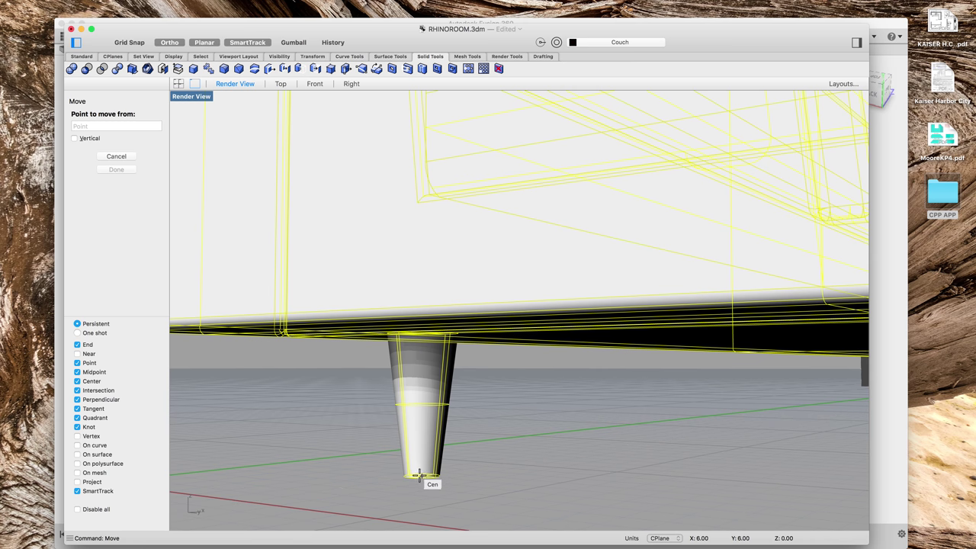
{"action": "scroll", "coordinate": [419, 476], "scroll_direction": "down", "scroll_amount": 2}
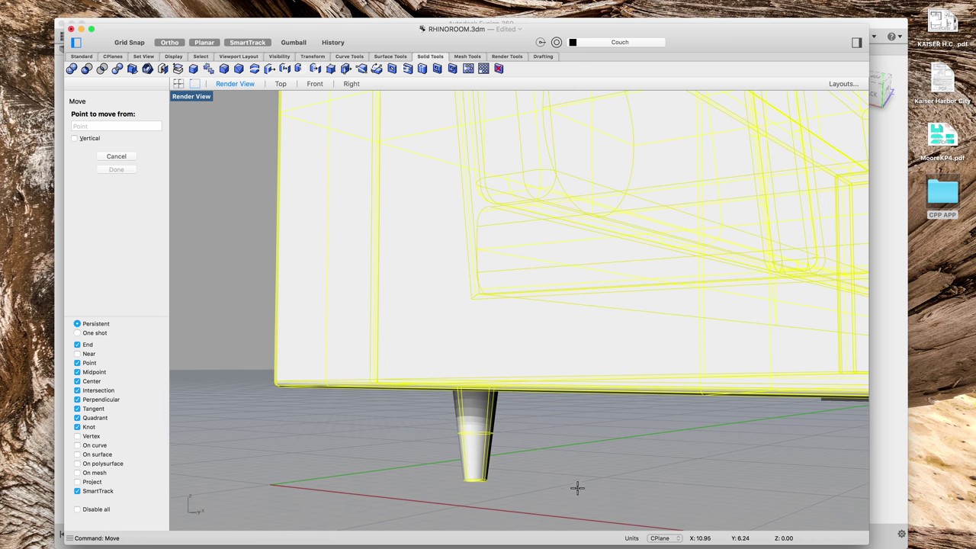
{"action": "left_click", "coordinate": [474, 479]}
{"action": "scroll", "coordinate": [473, 479], "scroll_direction": "down", "scroll_amount": 5}
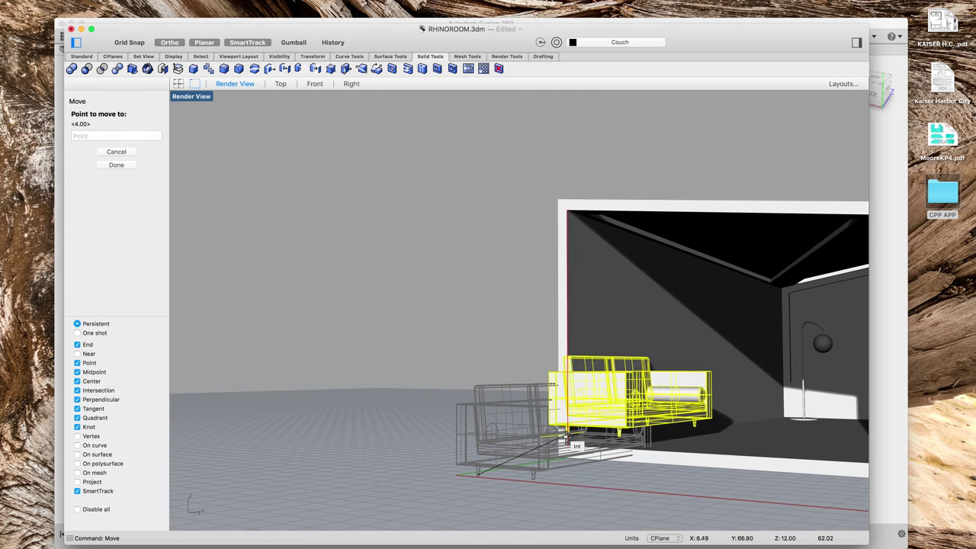
{"action": "scroll", "coordinate": [568, 446], "scroll_direction": "up", "scroll_amount": 6}
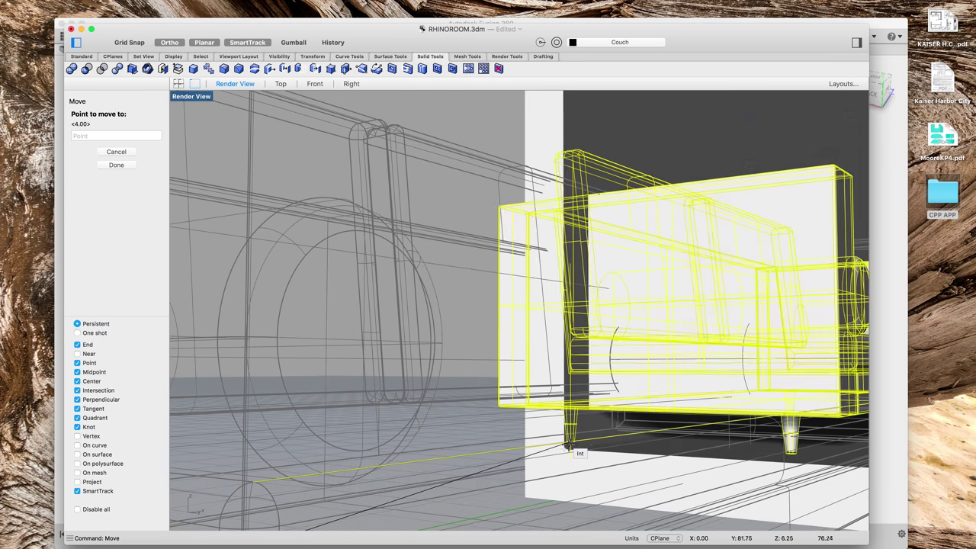
{"action": "scroll", "coordinate": [574, 443], "scroll_direction": "up", "scroll_amount": 7}
{"action": "scroll", "coordinate": [639, 436], "scroll_direction": "down", "scroll_amount": 9}
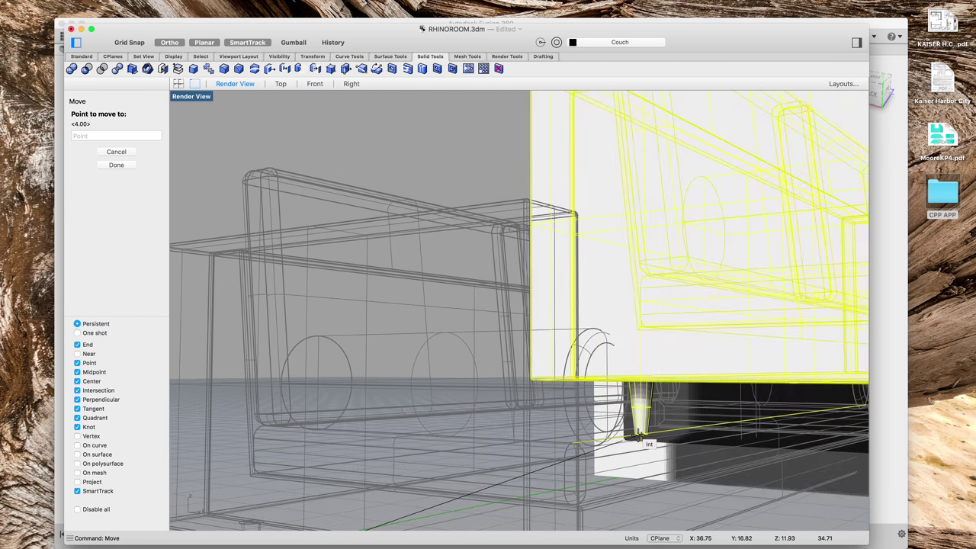
{"action": "scroll", "coordinate": [639, 441], "scroll_direction": "up", "scroll_amount": 5}
{"action": "left_click", "coordinate": [588, 456]}
{"action": "scroll", "coordinate": [591, 458], "scroll_direction": "down", "scroll_amount": 10}
{"action": "right_click_drag", "start_coordinate": [699, 482], "coordinate": [724, 483]}
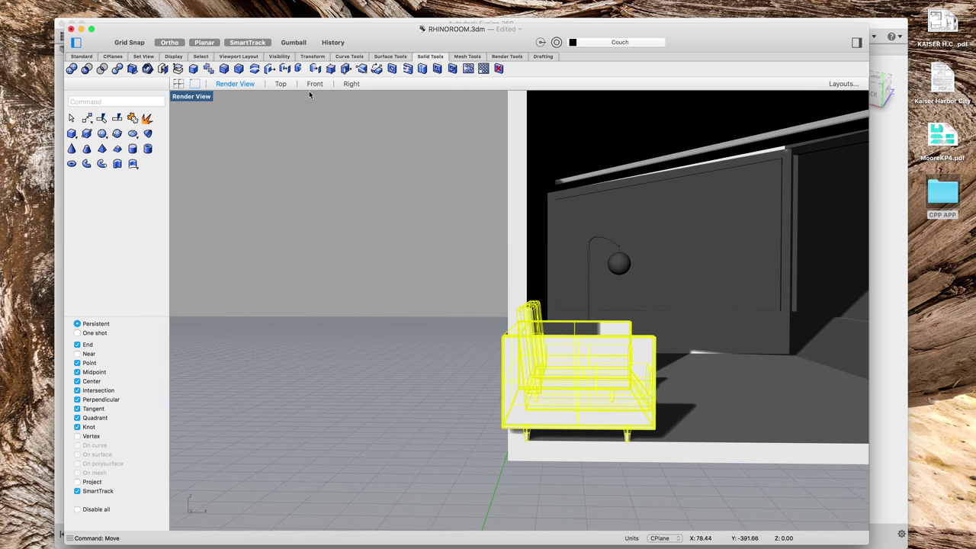
Step: In the Top view, move the couch straight along the side wall into the half of the room with the lamp
{"action": "left_click", "coordinate": [281, 84]}
{"action": "scroll", "coordinate": [469, 338], "scroll_direction": "down", "scroll_amount": 4}
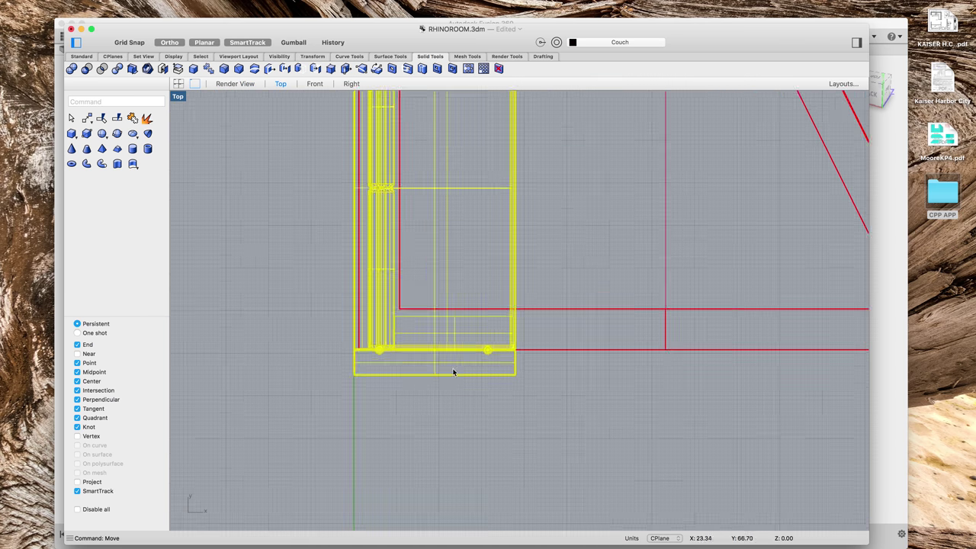
{"action": "scroll", "coordinate": [452, 371], "scroll_direction": "down", "scroll_amount": 5}
{"action": "type", "text": "move"}
{"action": "key", "text": "Return"}
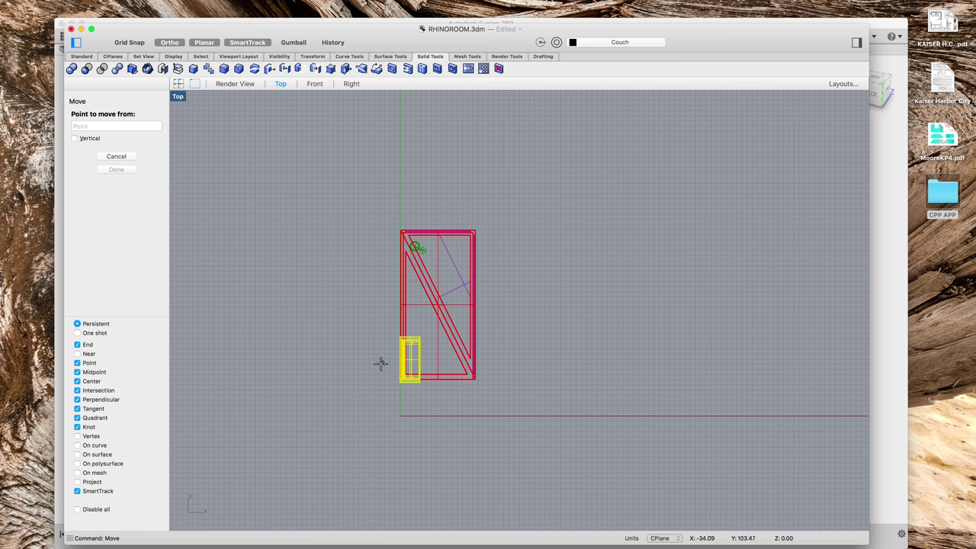
{"action": "left_click", "coordinate": [247, 415]}
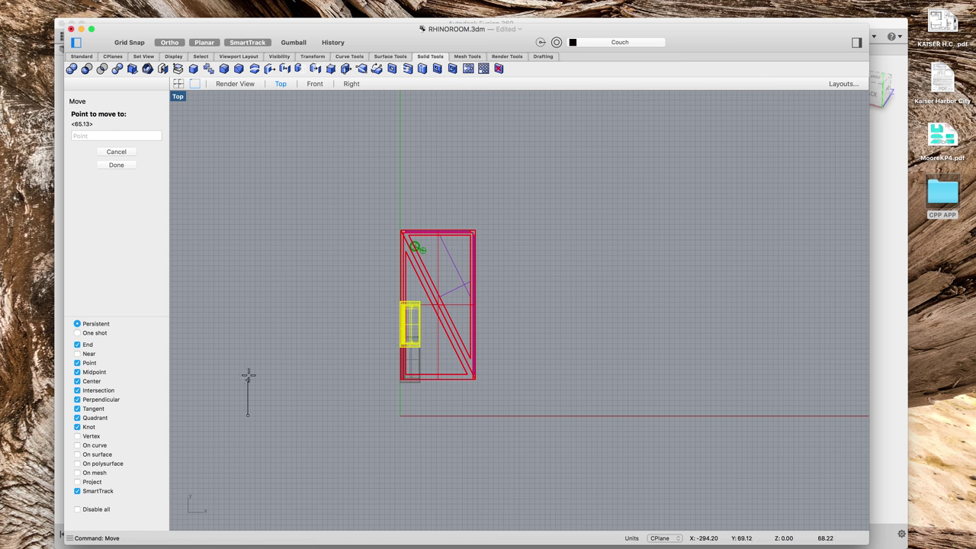
{"action": "left_click", "coordinate": [254, 337]}
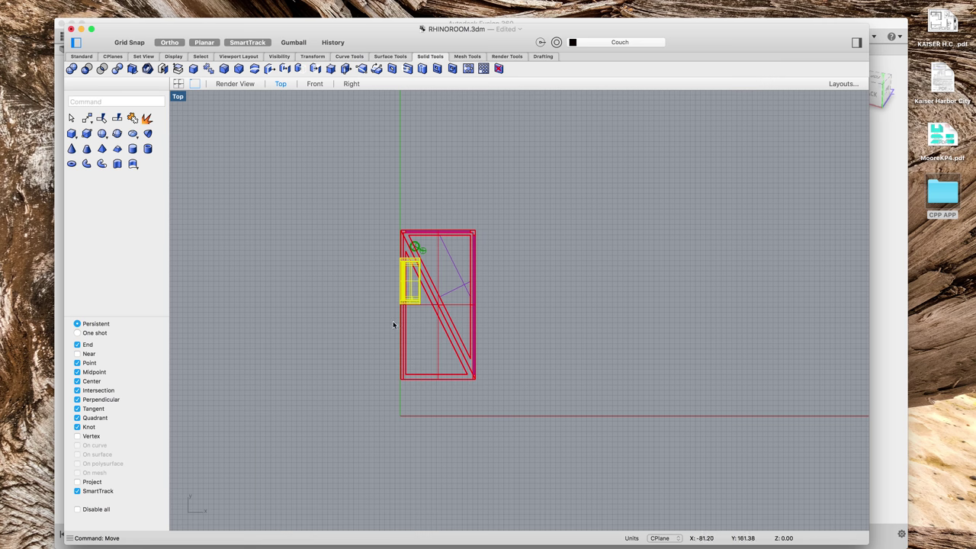
Step: Move the couch a short distance horizontally away from the side wall into the room, then deselect it
{"action": "key", "text": "Return"}
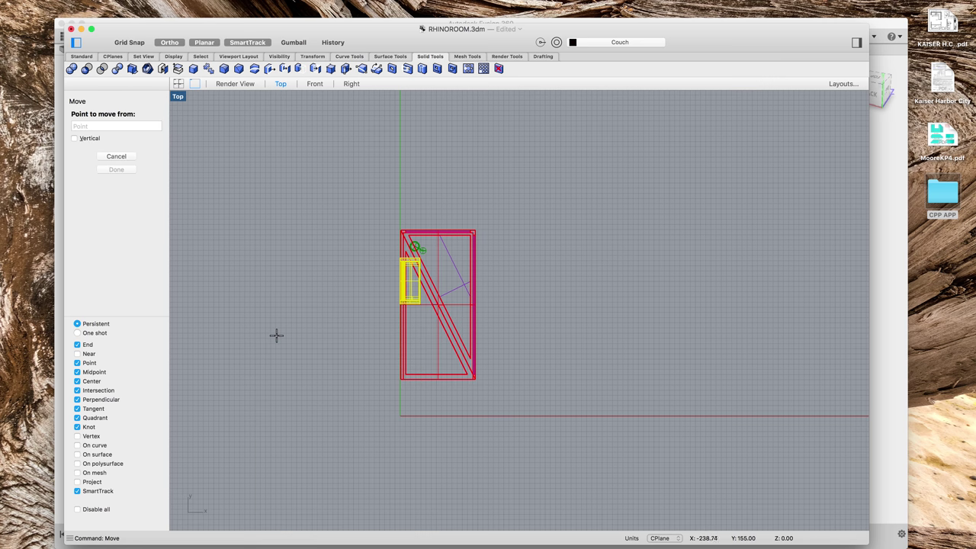
{"action": "left_click", "coordinate": [278, 336]}
{"action": "left_click", "coordinate": [283, 334]}
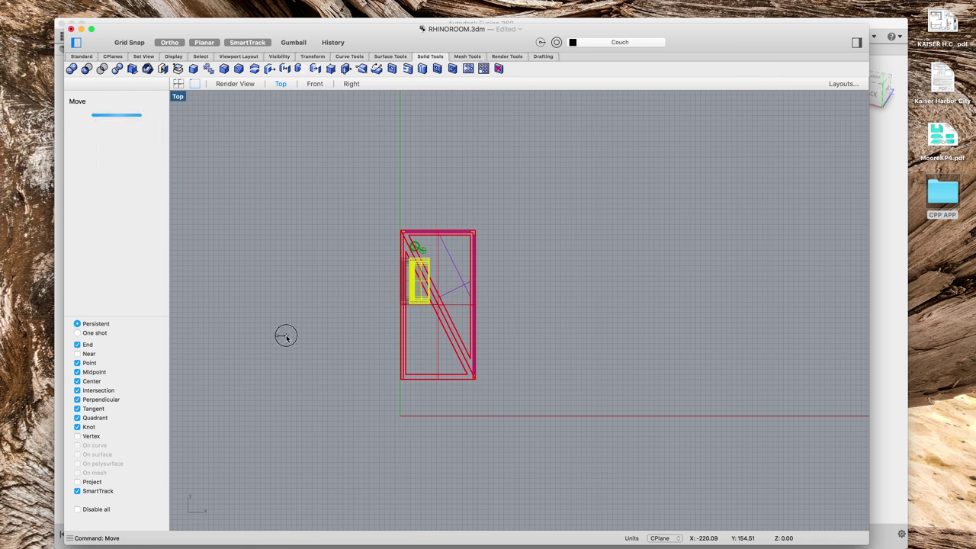
{"action": "left_click", "coordinate": [554, 372]}
{"action": "right_click_drag", "start_coordinate": [530, 396], "coordinate": [488, 442]}
{"action": "scroll", "coordinate": [361, 311], "scroll_direction": "up", "scroll_amount": 8}
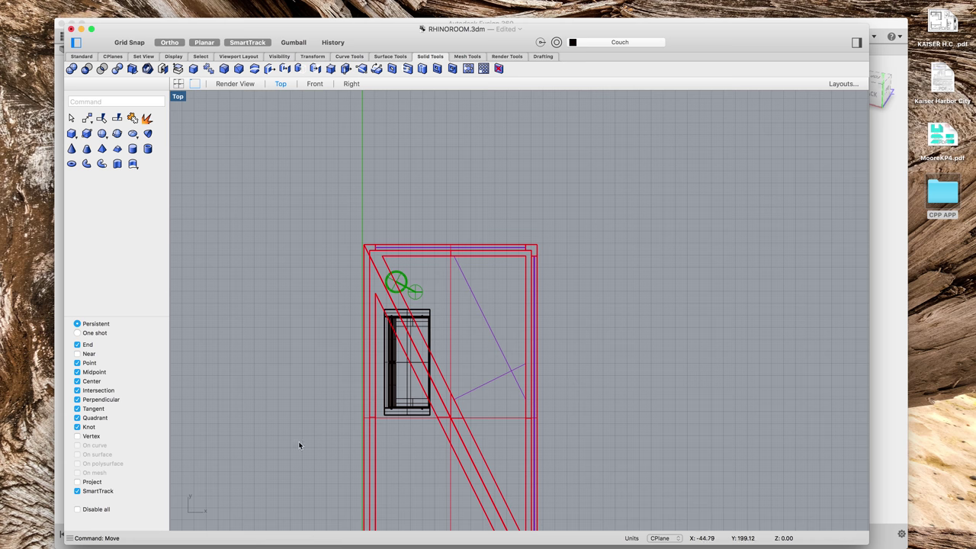
Step: Mirror the couch and lamp across the room's lengthwise centre line and delete the originals
{"action": "left_click", "coordinate": [389, 377]}
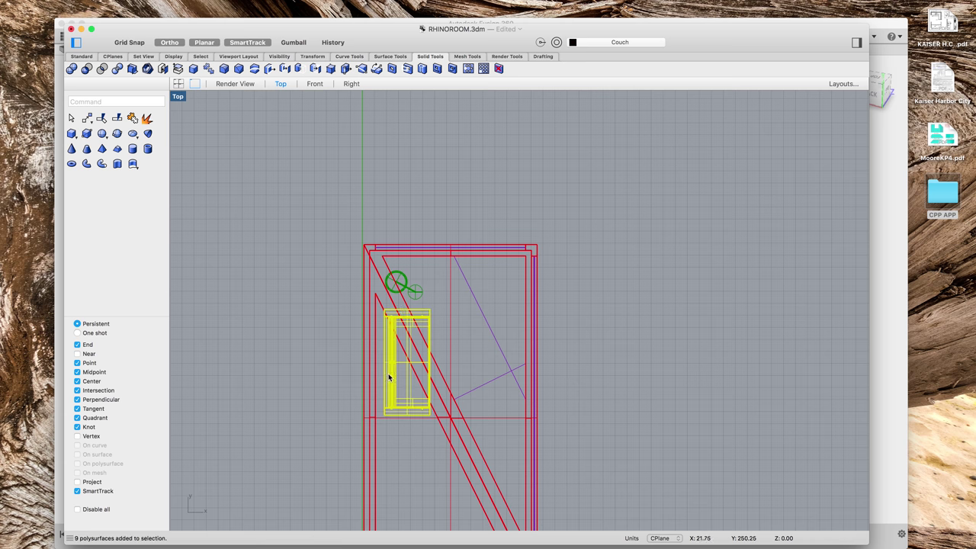
{"action": "left_click", "coordinate": [402, 291]}
{"action": "left_click", "coordinate": [416, 292]}
{"action": "left_click", "coordinate": [403, 290]}
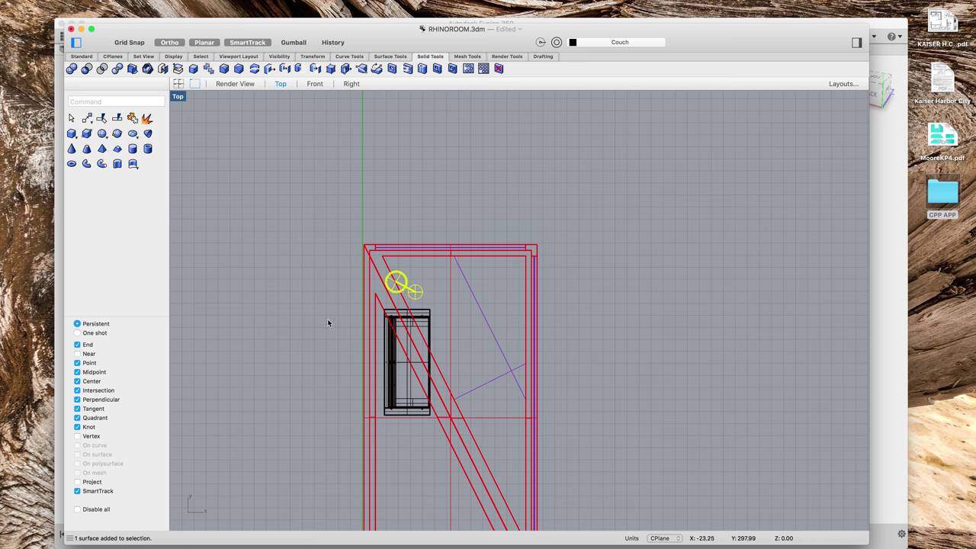
{"action": "left_click_drag", "start_coordinate": [328, 319], "coordinate": [439, 261]}
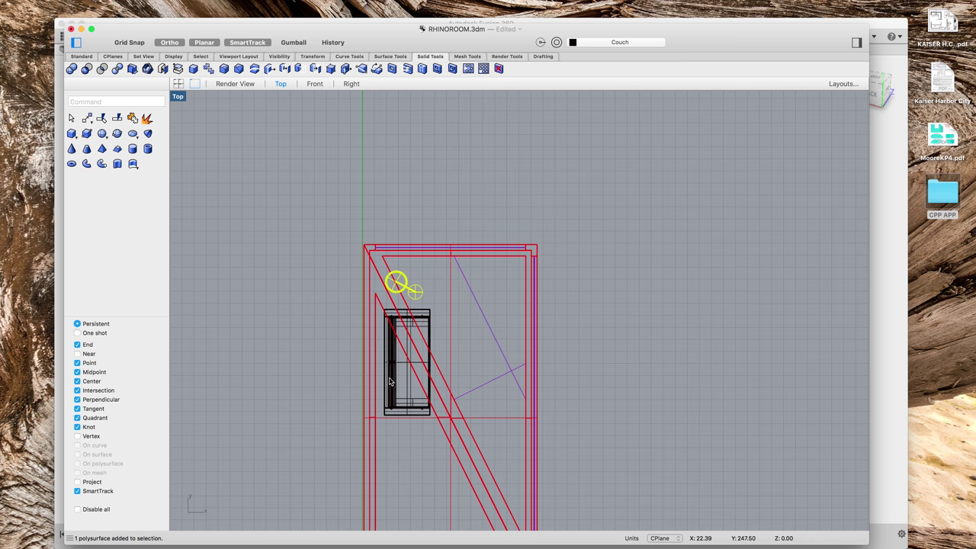
{"action": "left_click", "coordinate": [390, 381]}
{"action": "left_click_drag", "start_coordinate": [327, 323], "coordinate": [441, 270], "text": "shift"}
{"action": "type", "text": "mirror"}
{"action": "key", "text": "Return"}
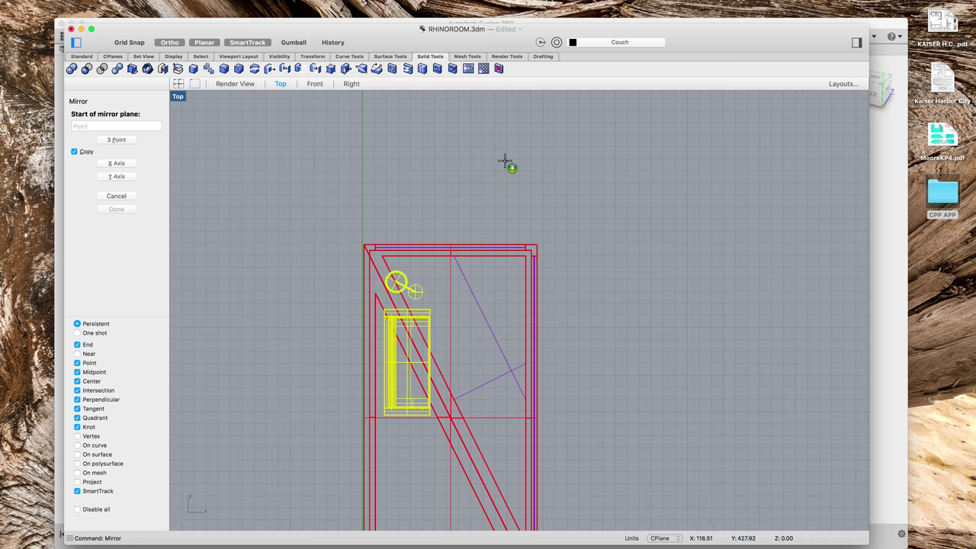
{"action": "left_click", "coordinate": [450, 249]}
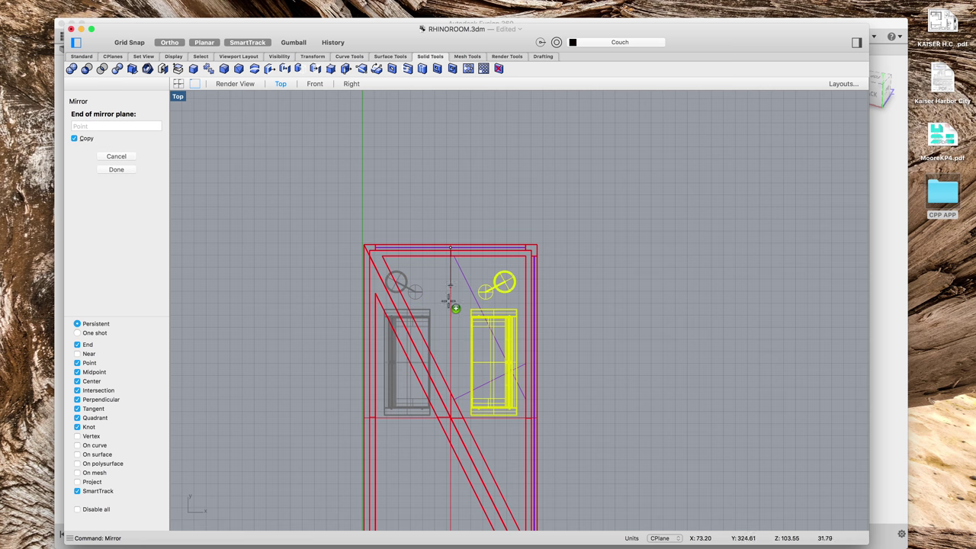
{"action": "scroll", "coordinate": [453, 353], "scroll_direction": "down", "scroll_amount": 4}
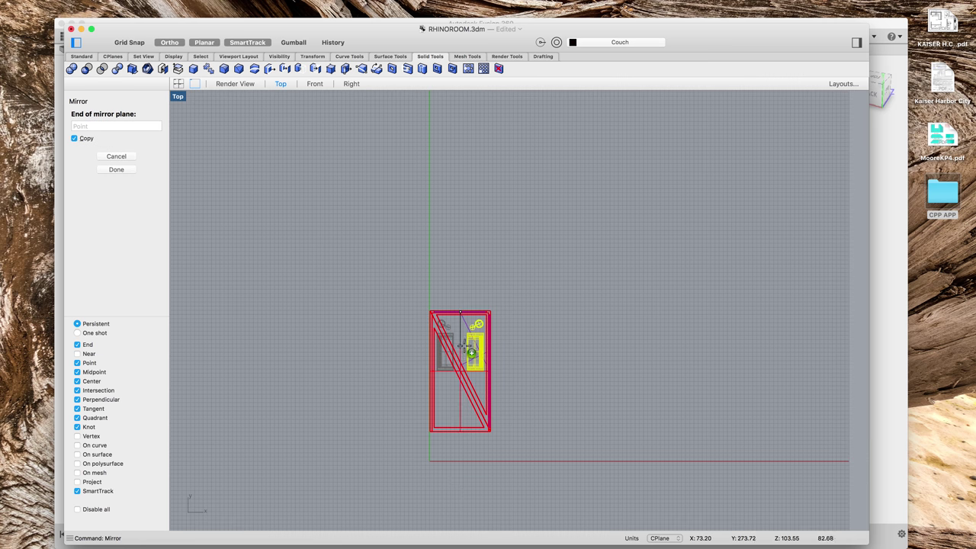
{"action": "left_click", "coordinate": [455, 477]}
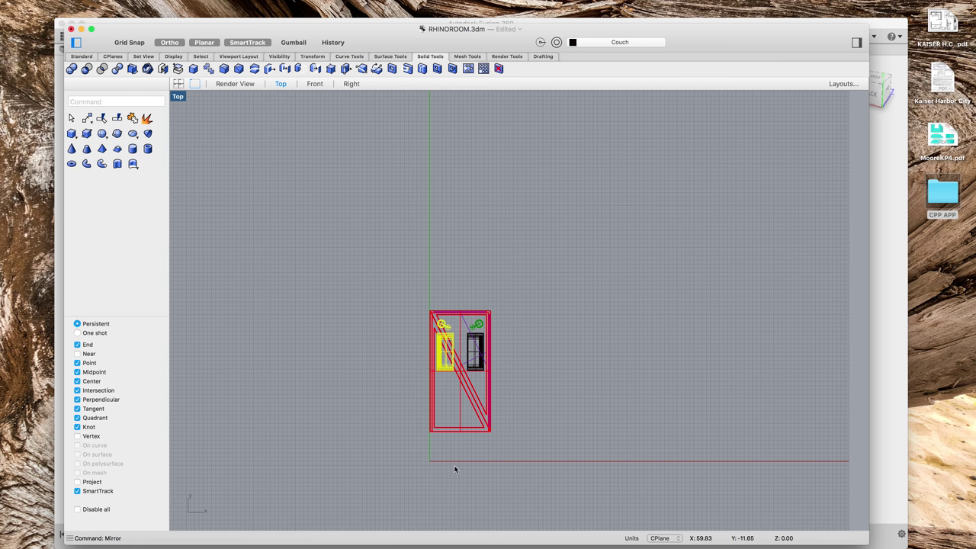
{"action": "key", "text": "Delete"}
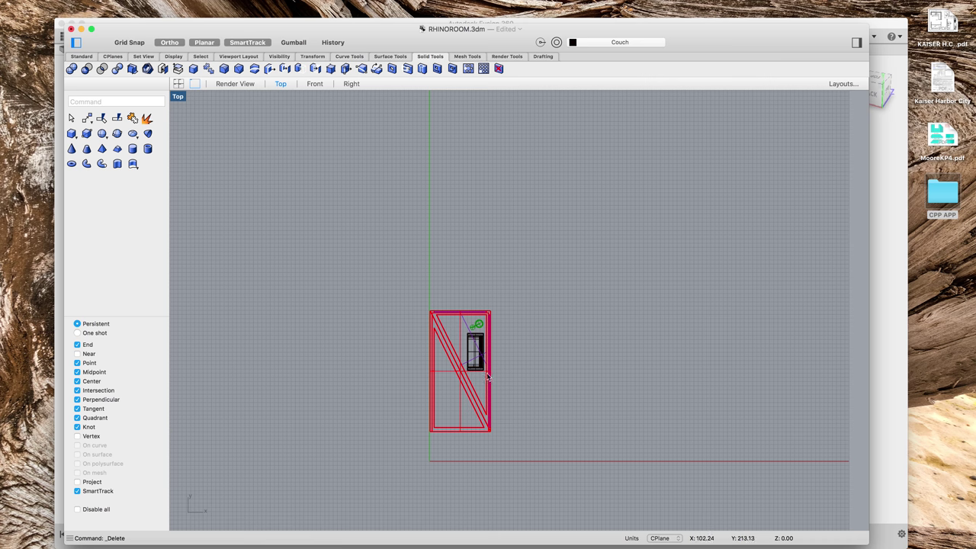
Step: Return to the Render View, set its display mode to Shaded, and check the couch and lamp inside the room
{"action": "left_click", "coordinate": [235, 84]}
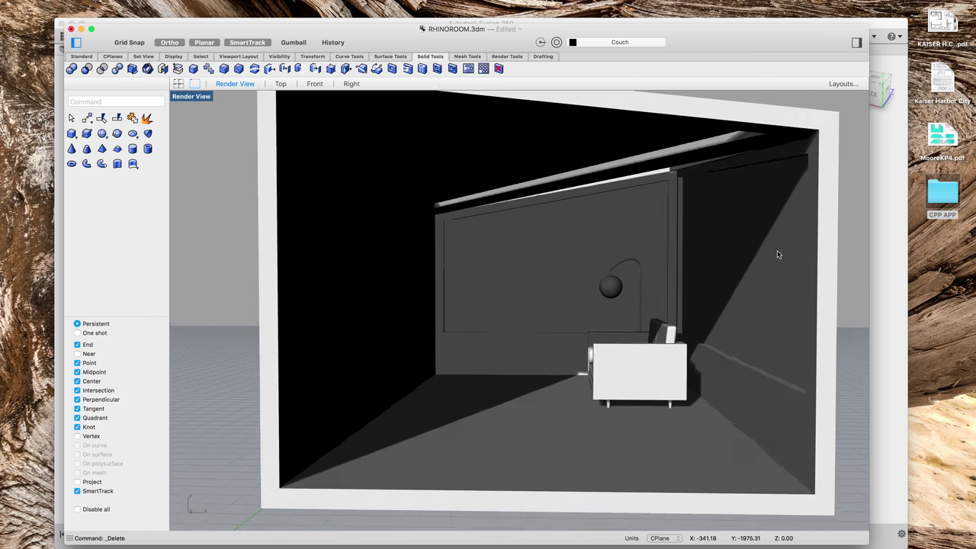
{"action": "scroll", "coordinate": [778, 255], "scroll_direction": "up", "scroll_amount": 1}
{"action": "mouse_move", "coordinate": [603, 333]}
{"action": "right_mouse_down"}
{"action": "mouse_move", "coordinate": [615, 329]}
{"action": "mouse_move", "coordinate": [587, 331]}
{"action": "right_mouse_up"}
{"action": "right_click_drag", "start_coordinate": [490, 302], "coordinate": [521, 394]}
{"action": "scroll", "coordinate": [423, 370], "scroll_direction": "up", "scroll_amount": 4}
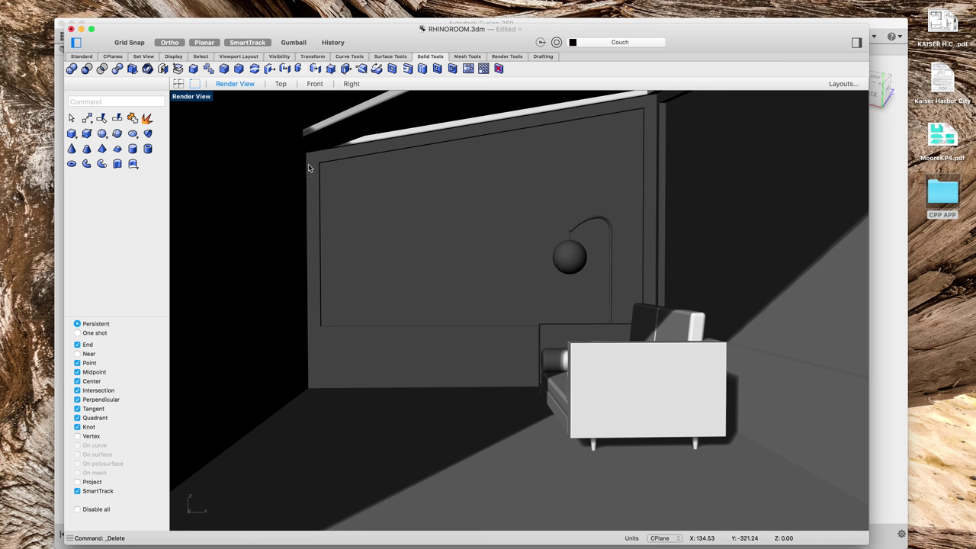
{"action": "right_click", "coordinate": [333, 185]}
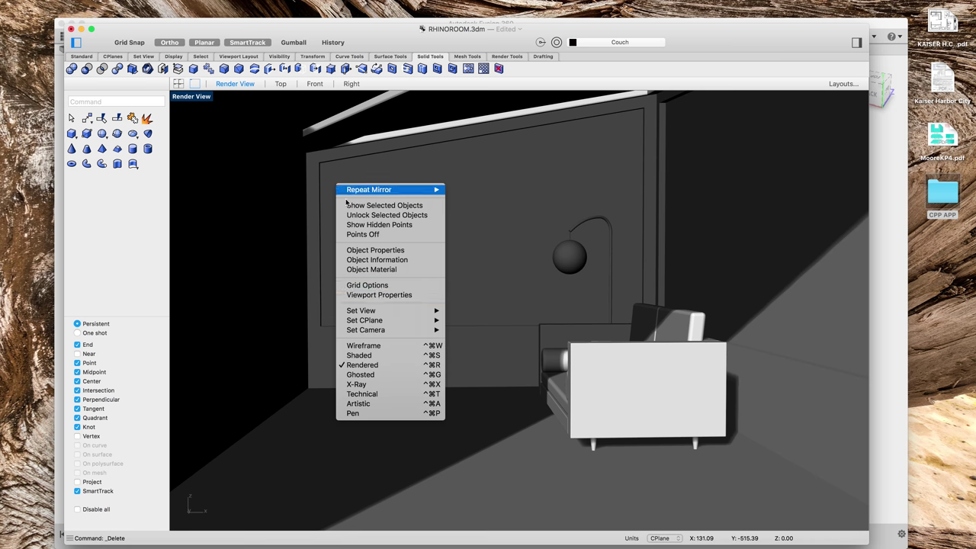
{"action": "left_click", "coordinate": [395, 355]}
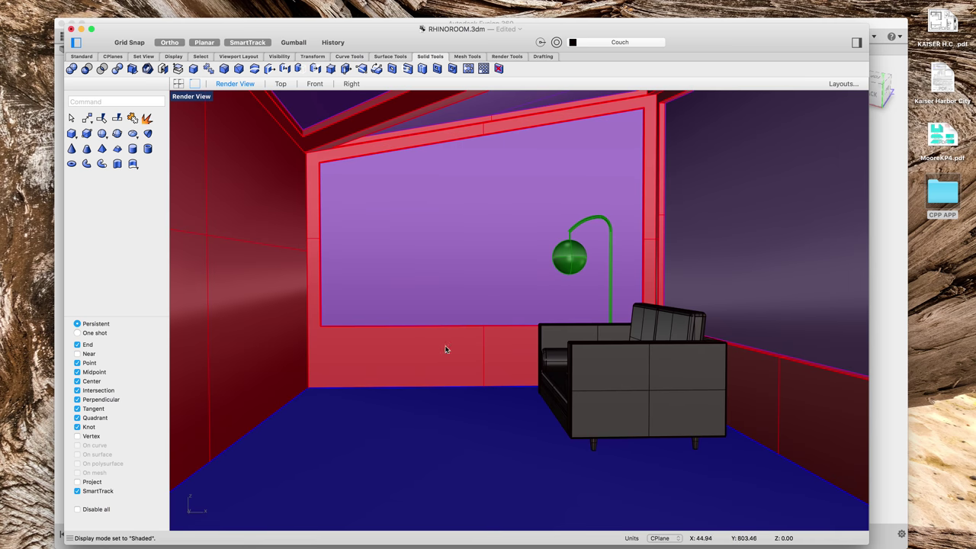
{"action": "scroll", "coordinate": [287, 364], "scroll_direction": "down", "scroll_amount": 6}
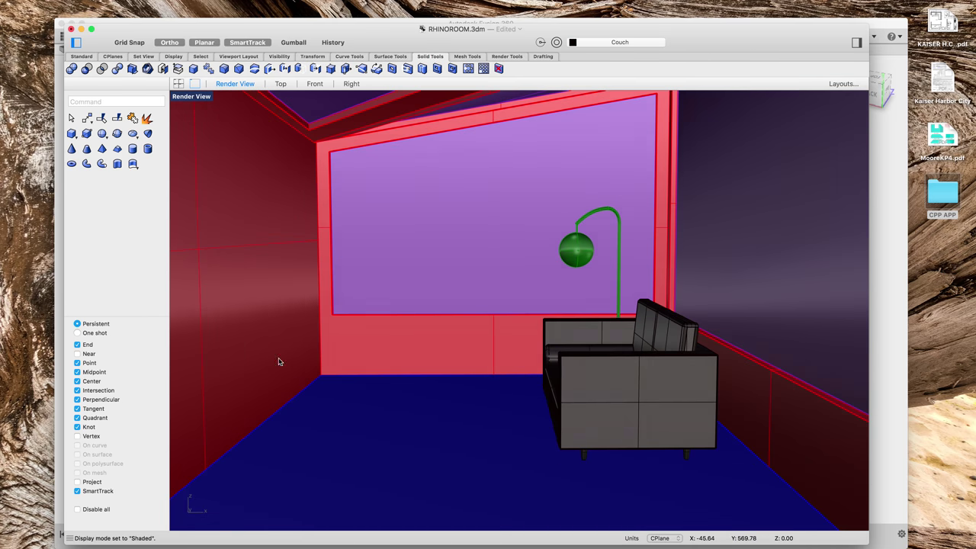
{"action": "scroll", "coordinate": [279, 342], "scroll_direction": "up", "scroll_amount": 4}
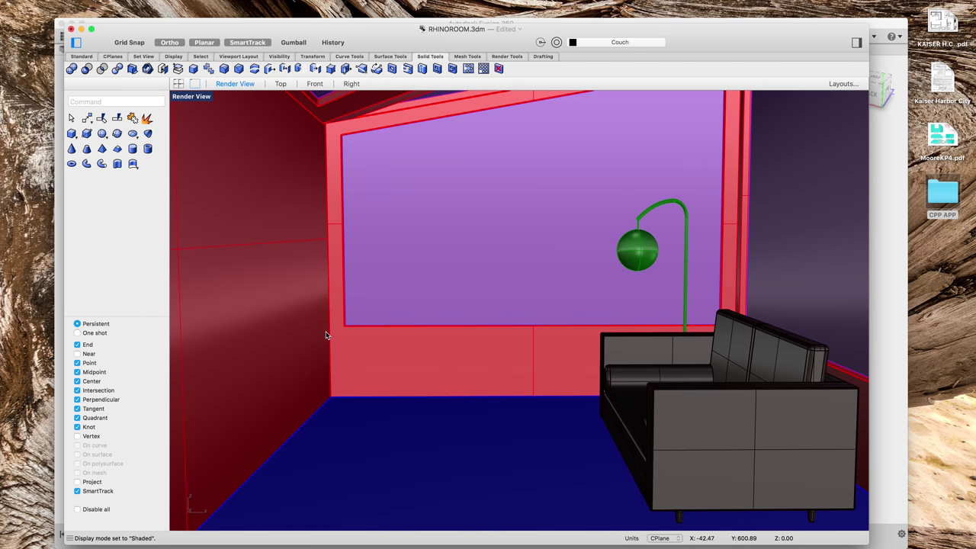
{"action": "scroll", "coordinate": [325, 334], "scroll_direction": "down", "scroll_amount": 2}
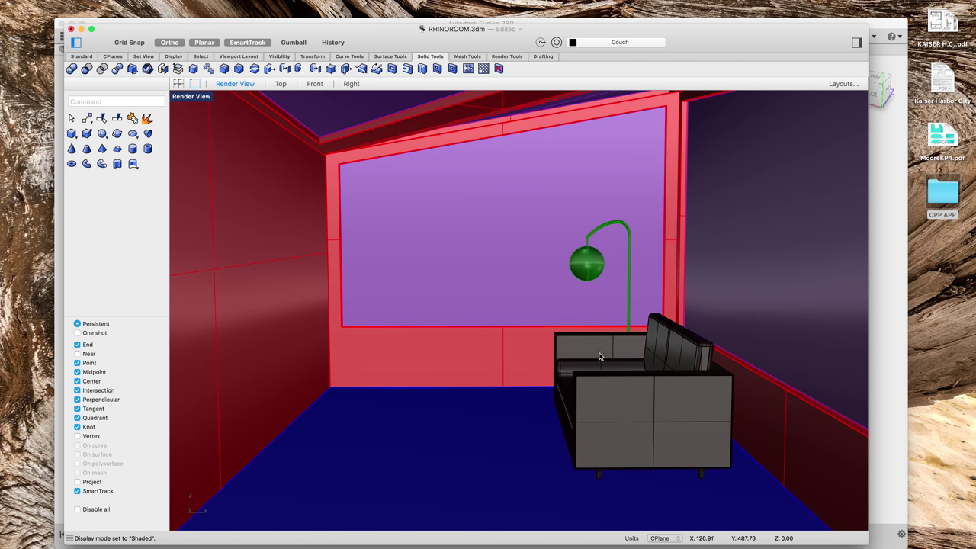
{"action": "left_click", "coordinate": [614, 428]}
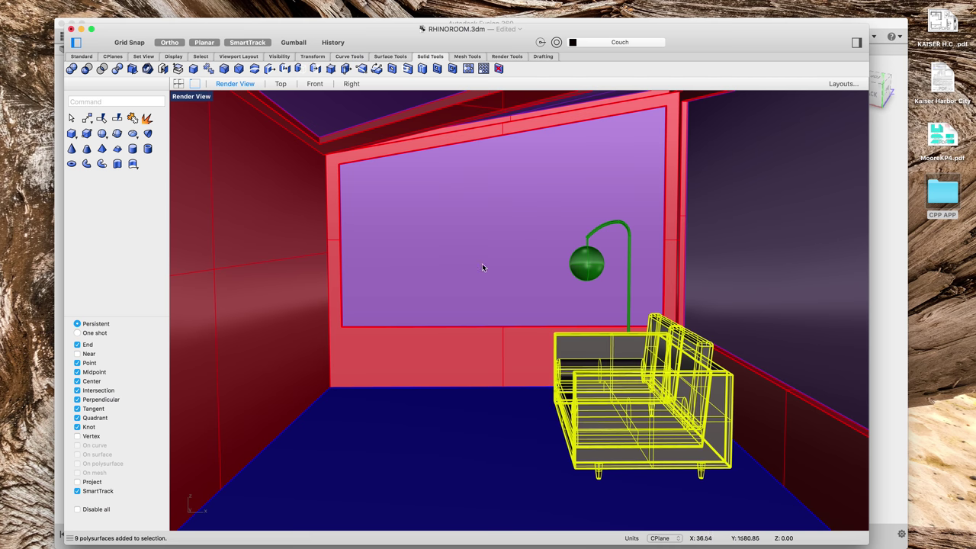
{"action": "key", "text": "Escape"}
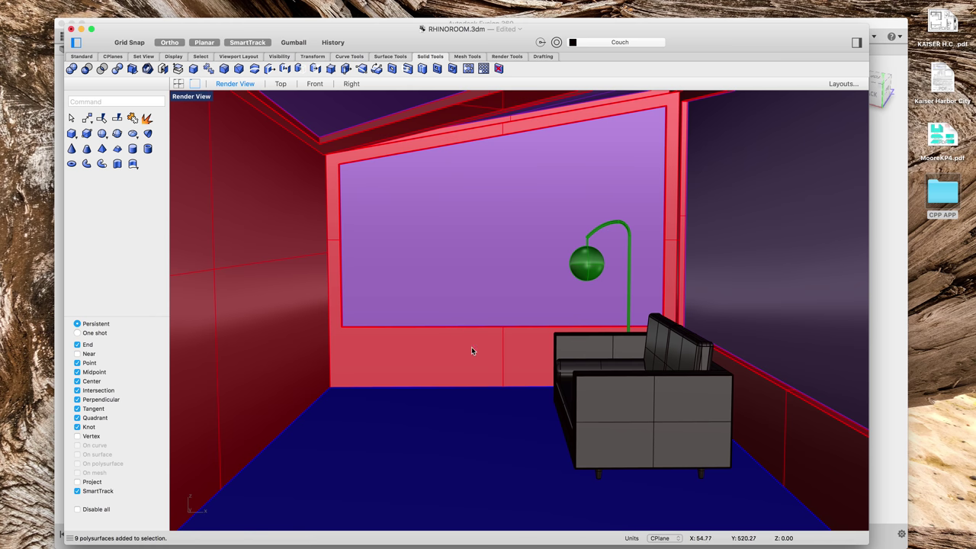